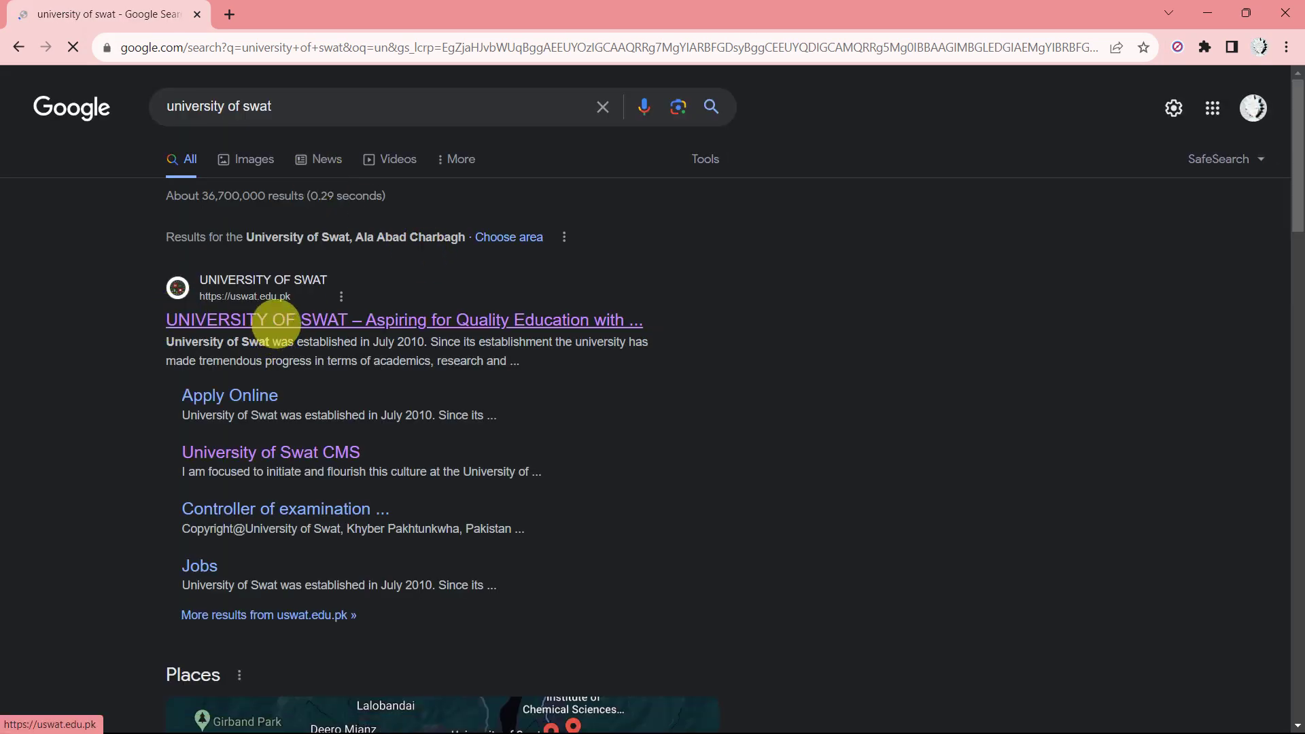
Open the University of Swat homepage from the search results and scroll to the admissions announcement.
left_click(275, 321)
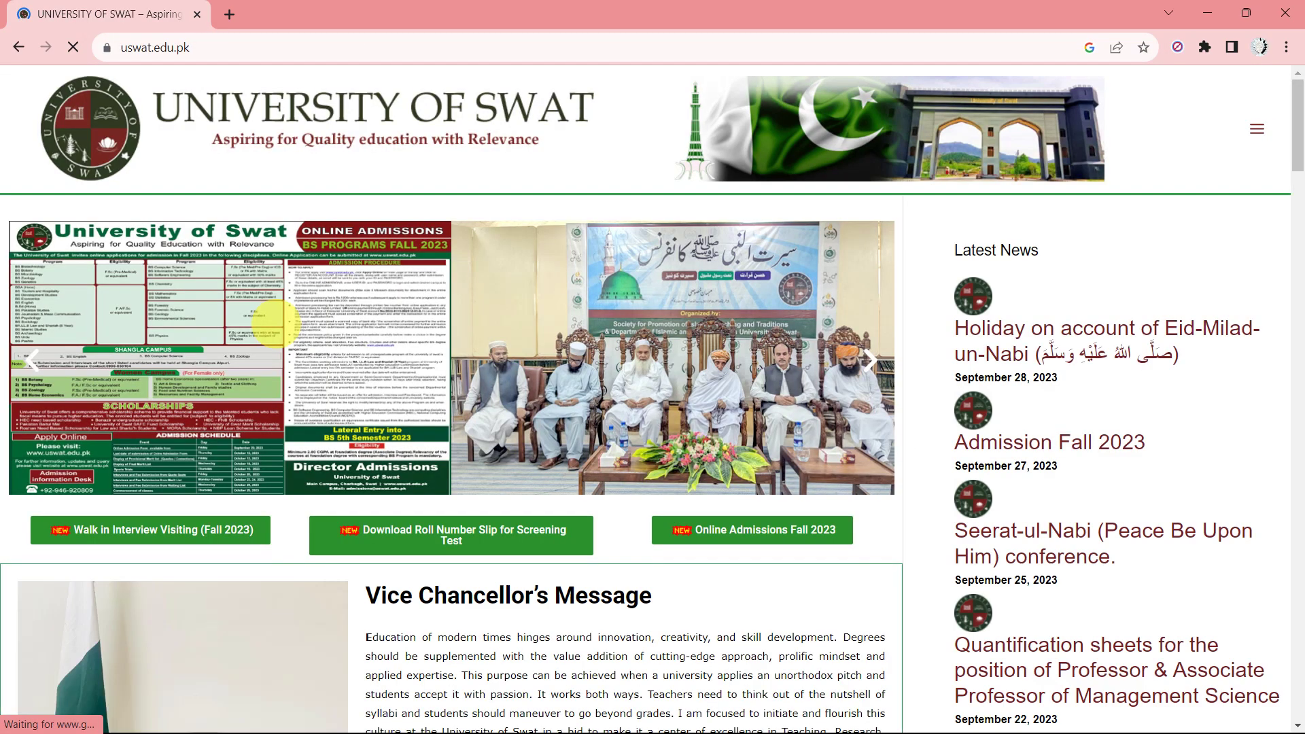
scroll(612, 469, "down", 1)
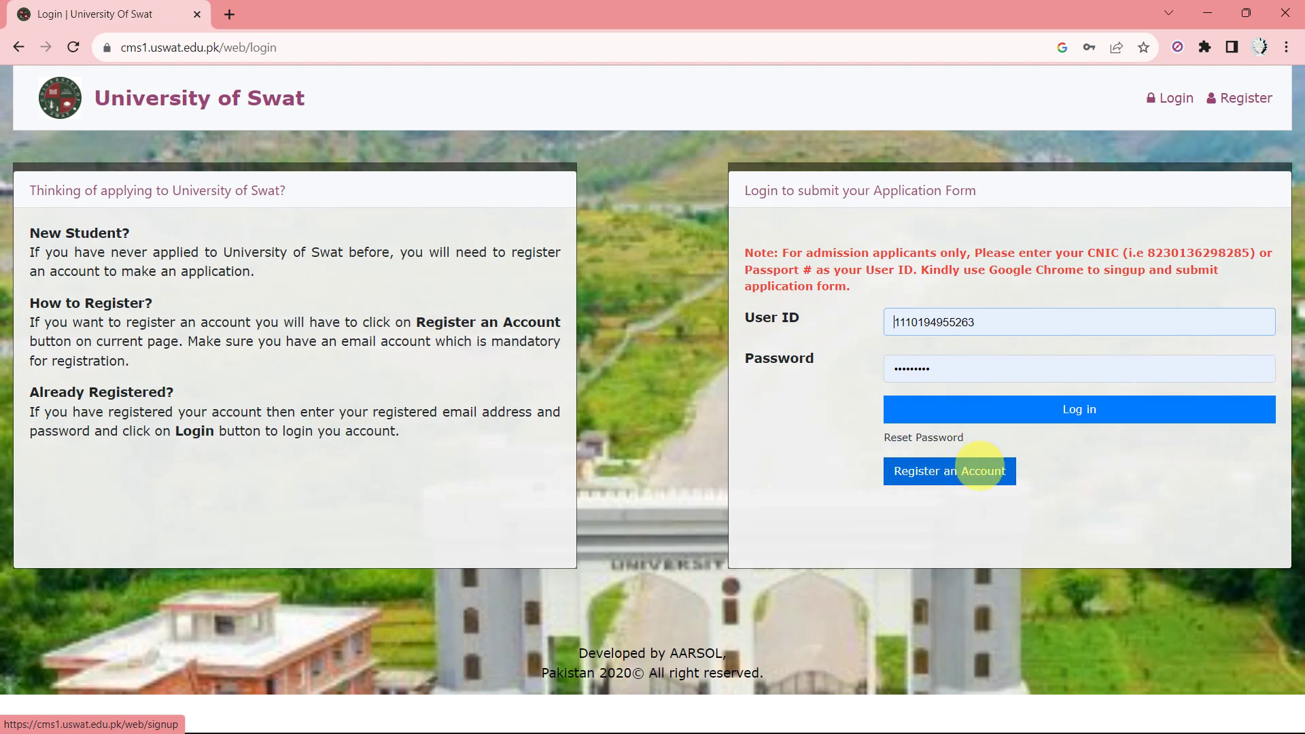
left_click(977, 470)
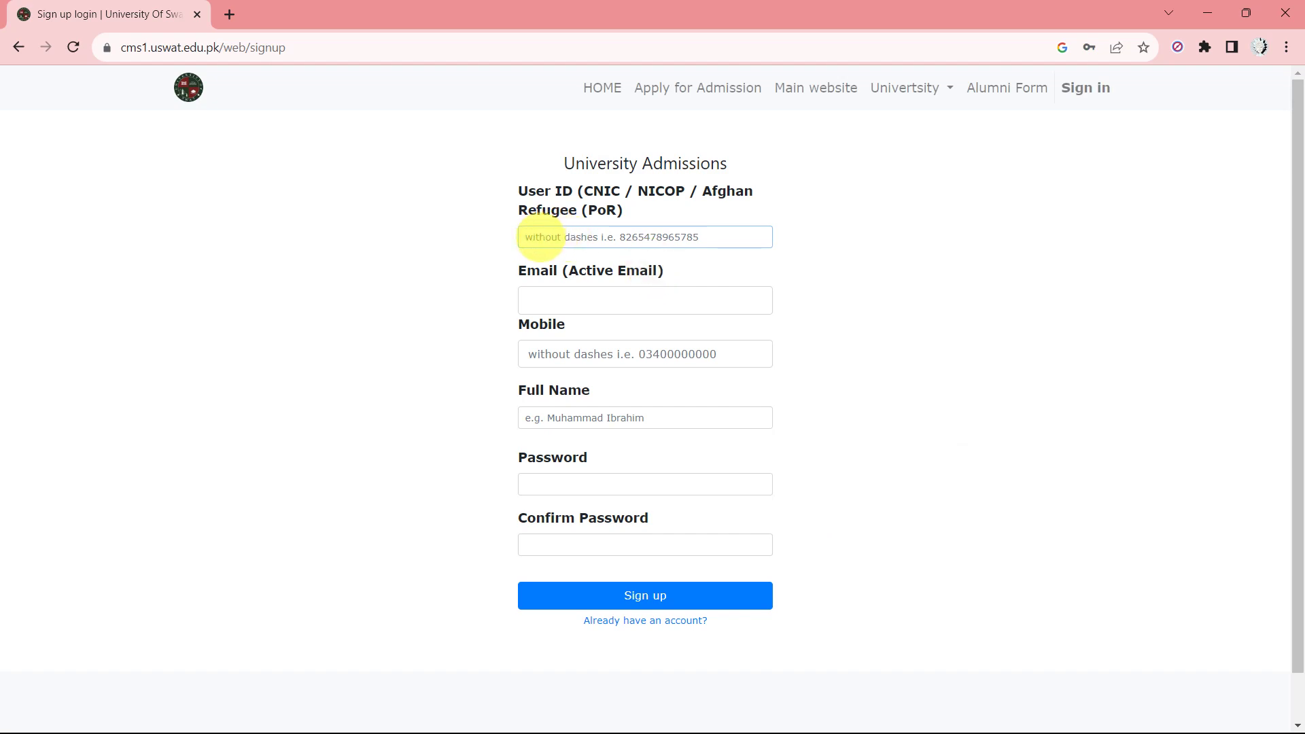
left_click(576, 236)
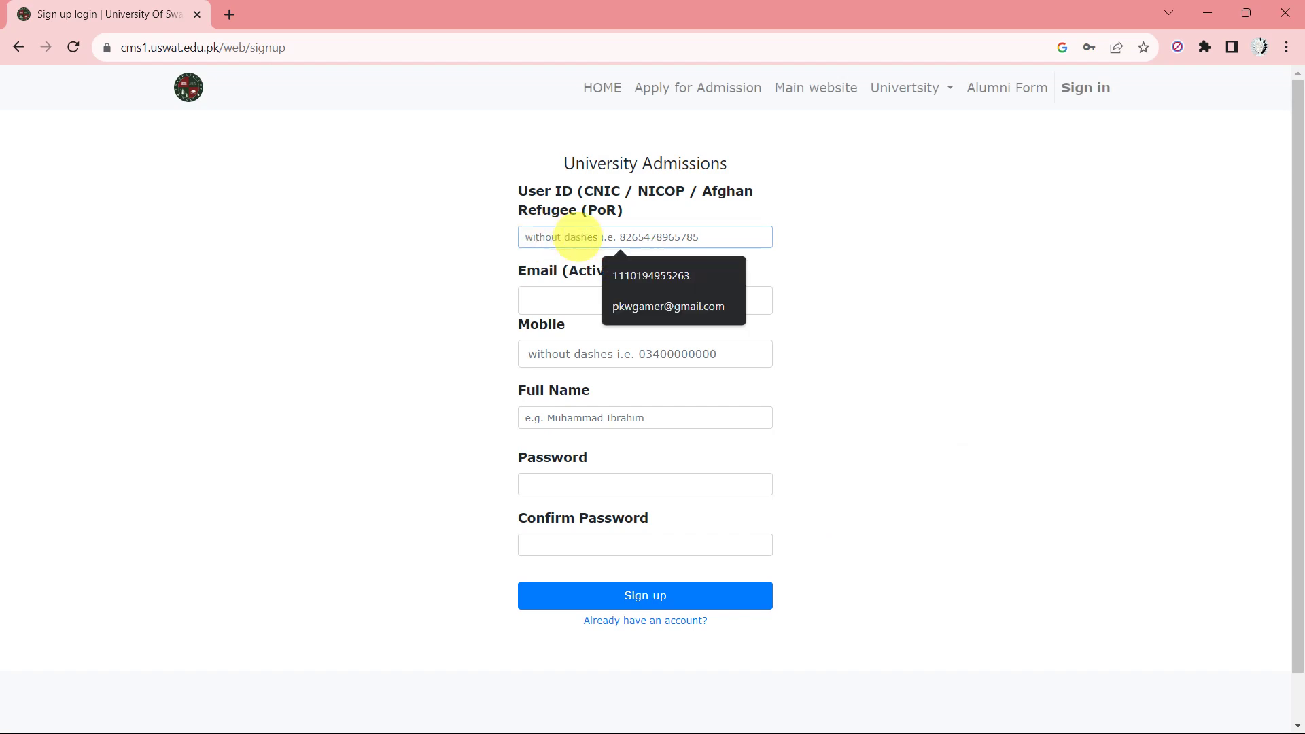
left_click(633, 271)
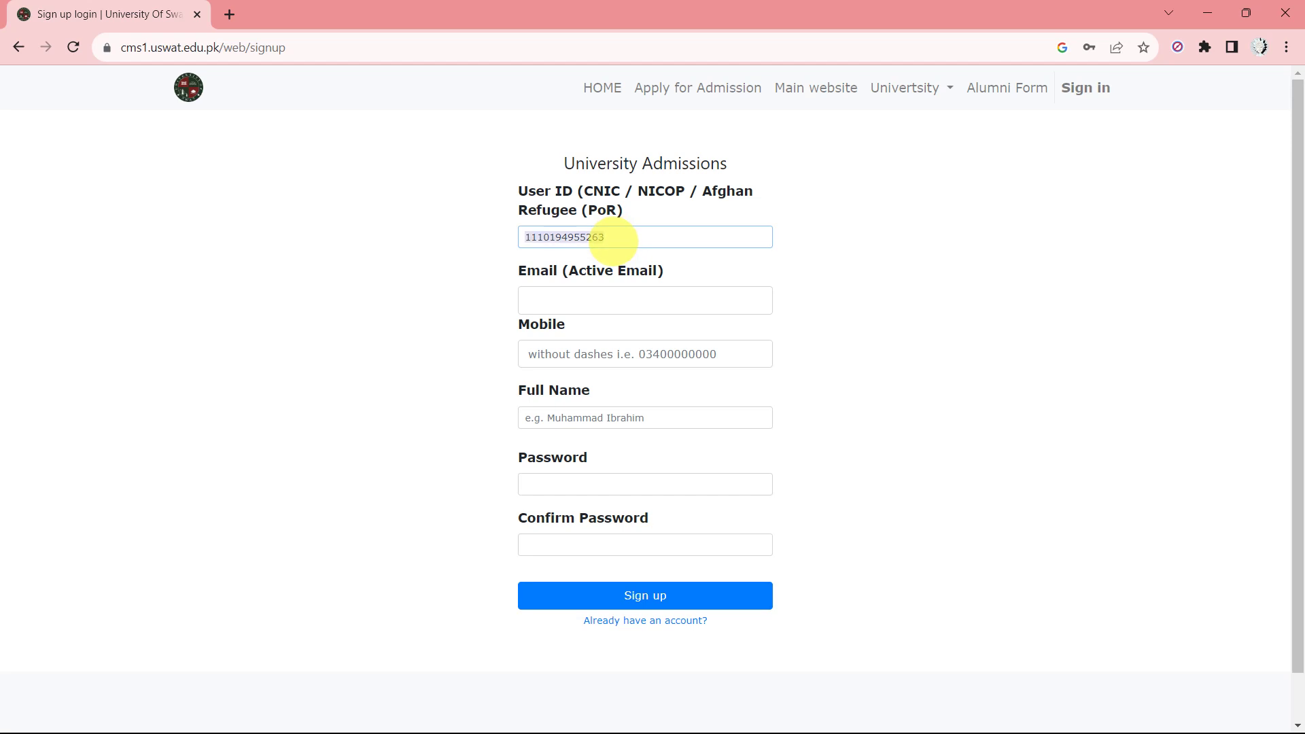
key("BackSpace")
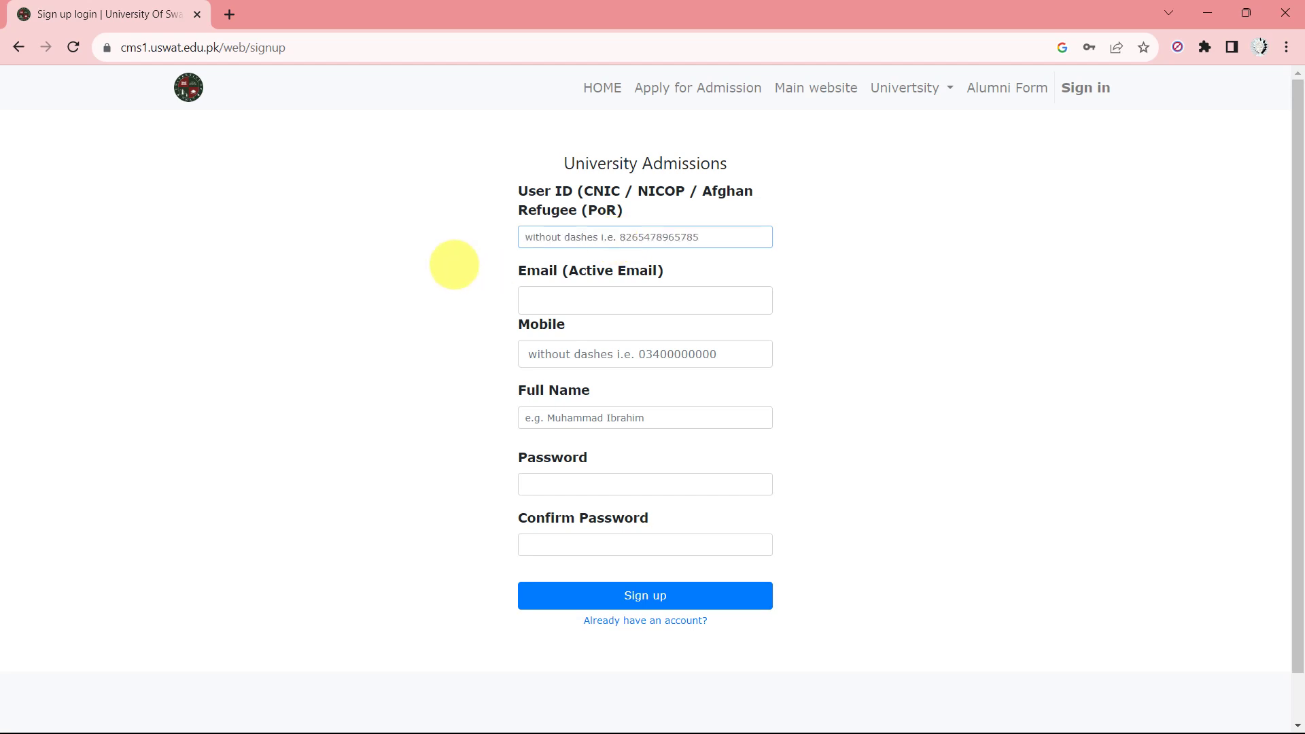
left_click(454, 265)
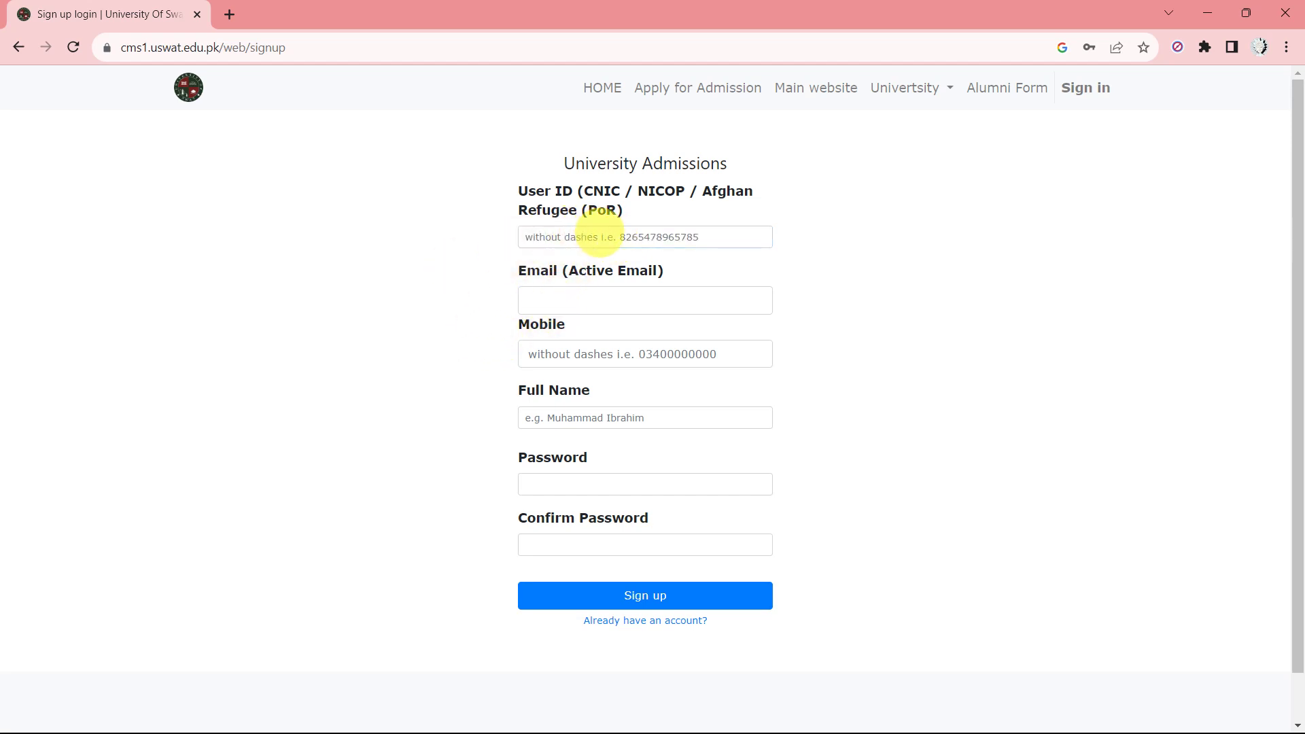
scroll(575, 310, "down", 1)
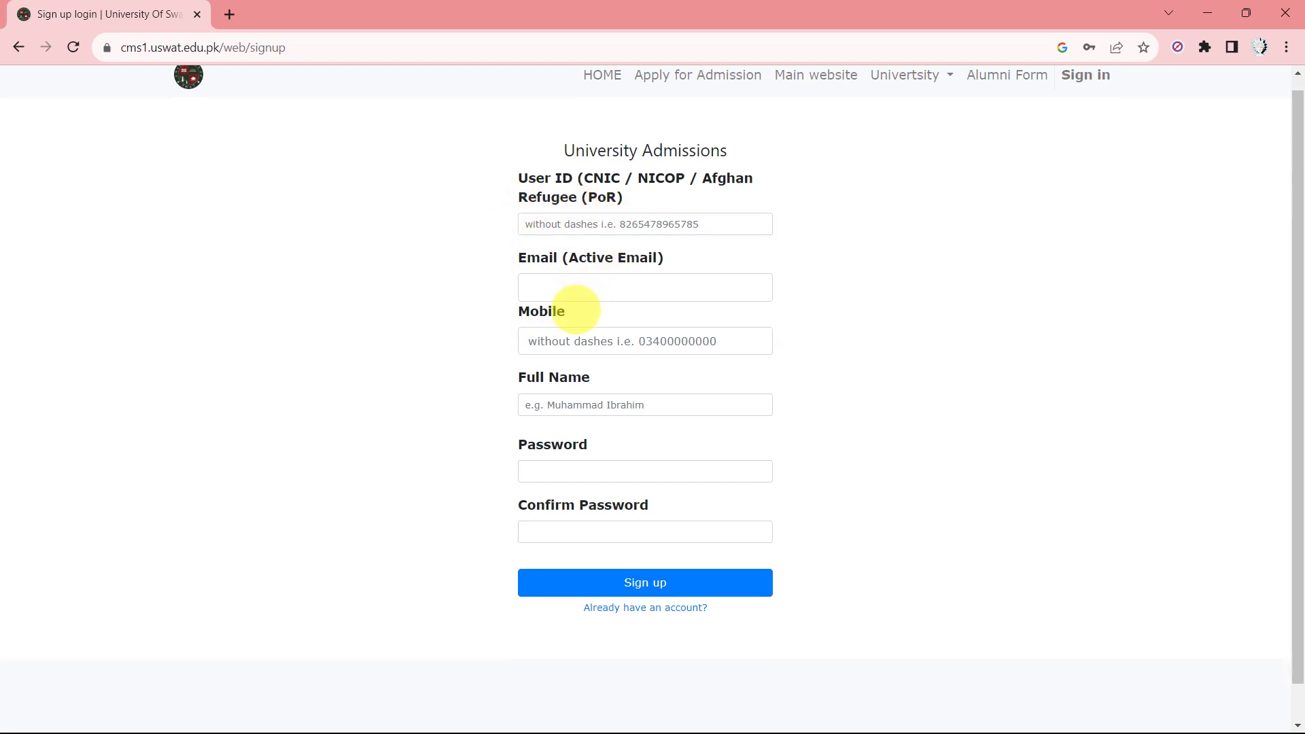
scroll(575, 310, "down", 1)
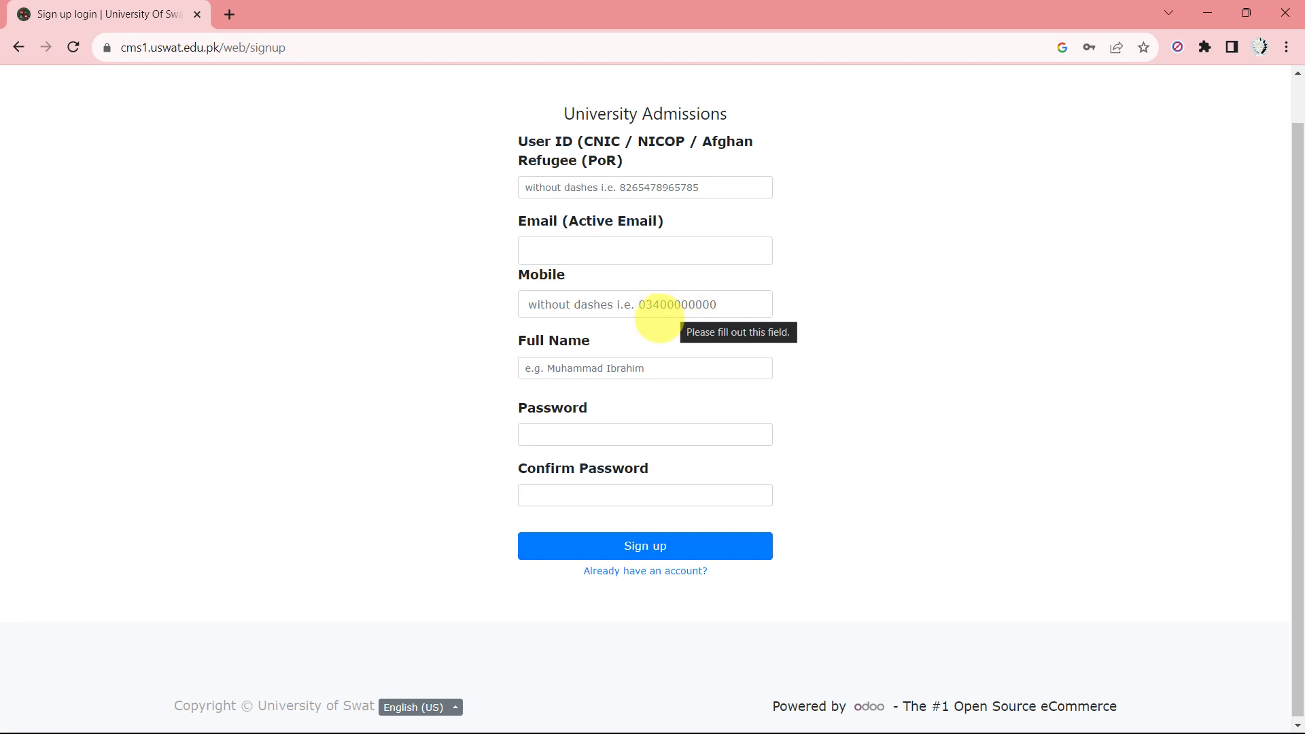
scroll(639, 327, "down", 1)
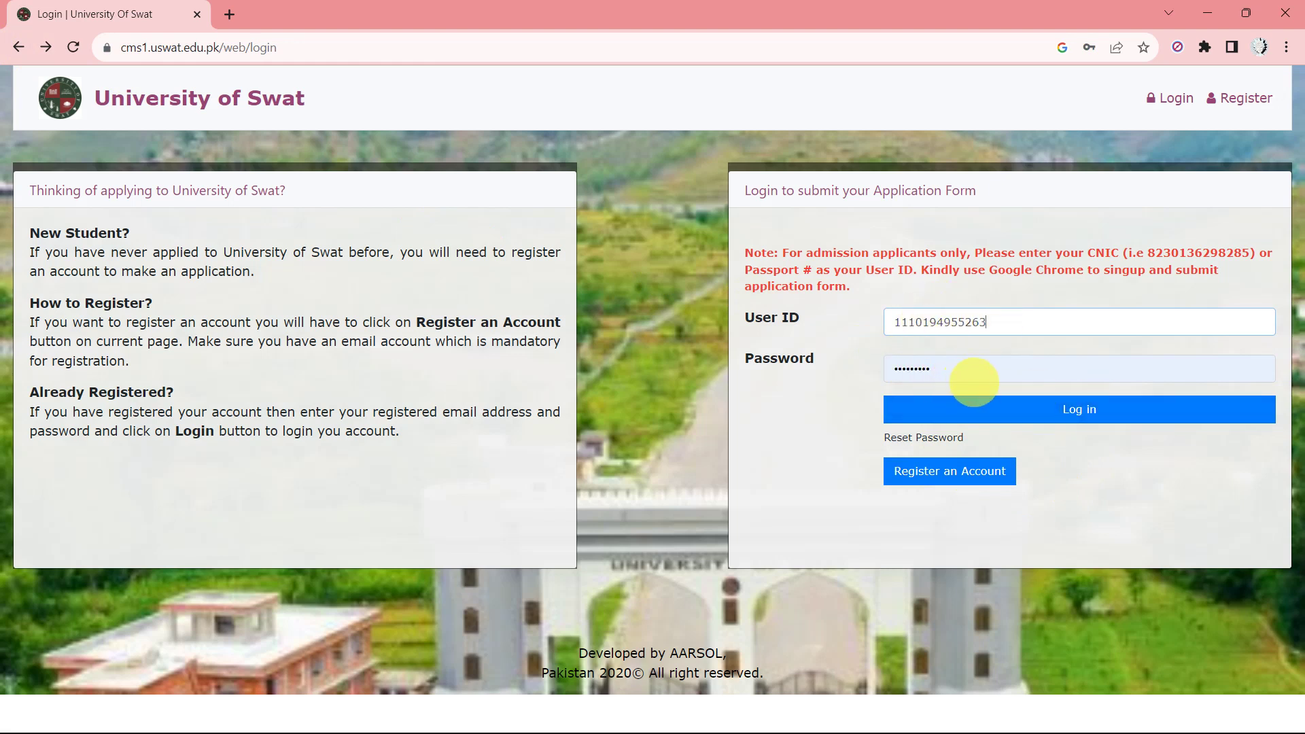
Sign in to the CMS to reach the admission register page listing BS Admission Fall 2023.
left_click(1082, 411)
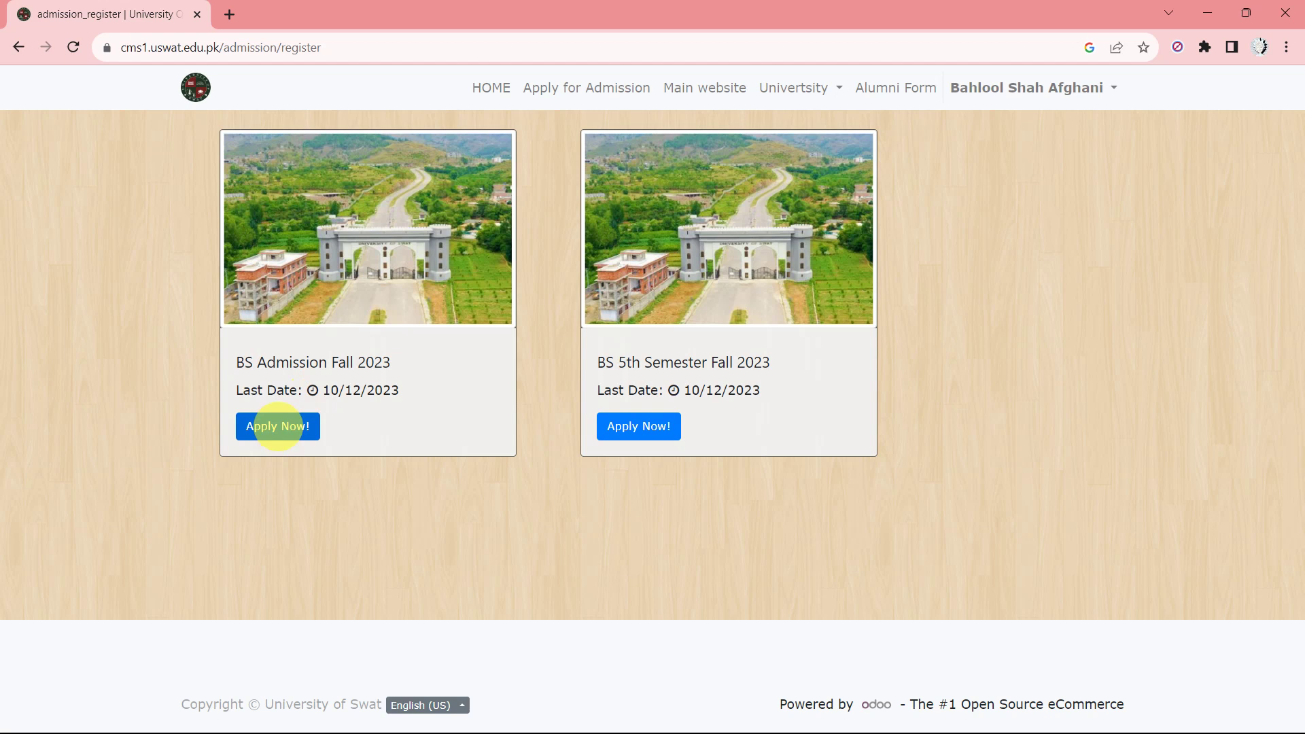
Apply to BS Admission Fall 2023, read through the Eligibility Criteria notice, then close it.
left_click(277, 426)
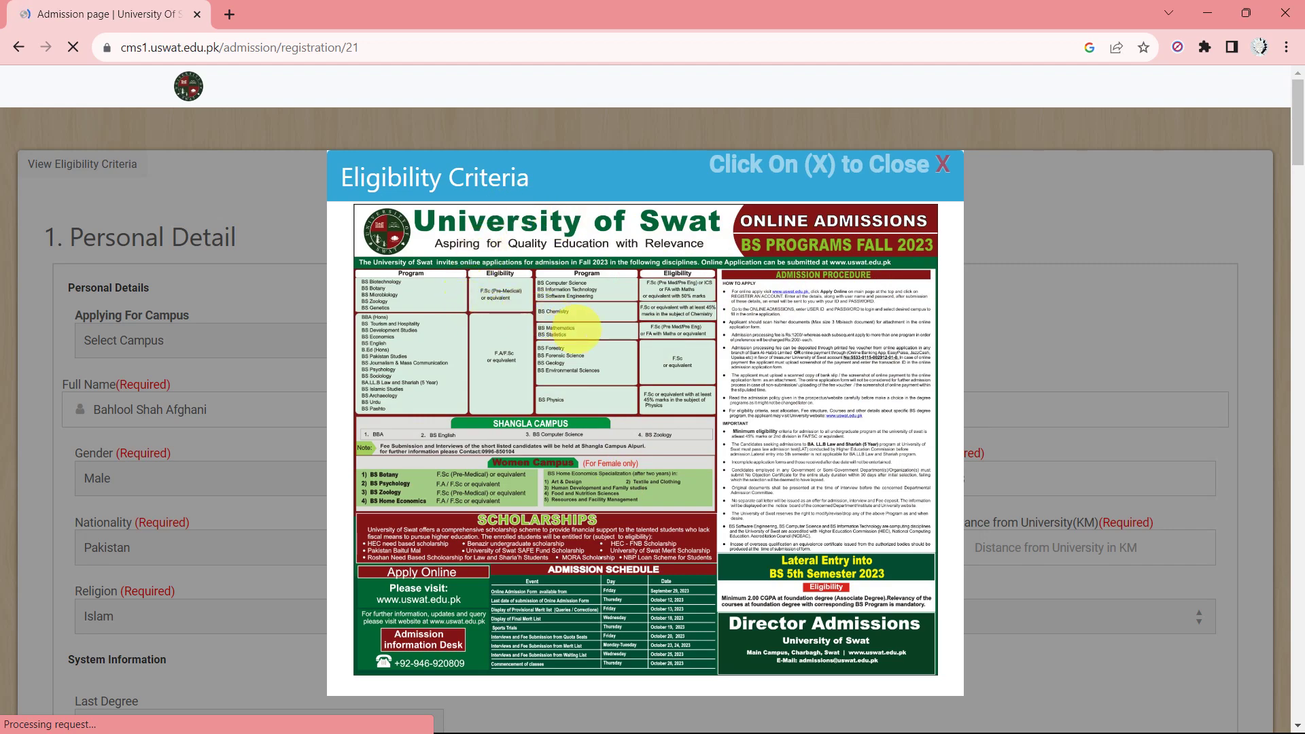
scroll(580, 329, "up", 5)
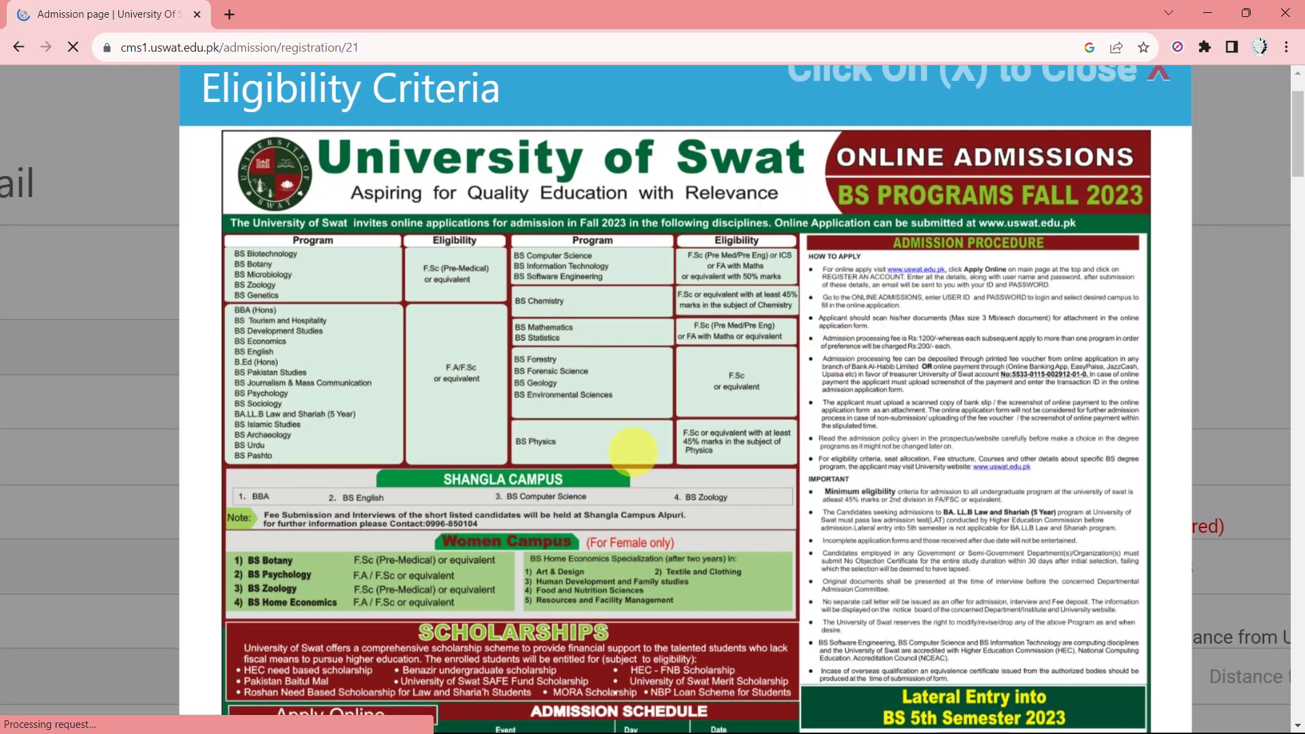
scroll(633, 452, "down", 3)
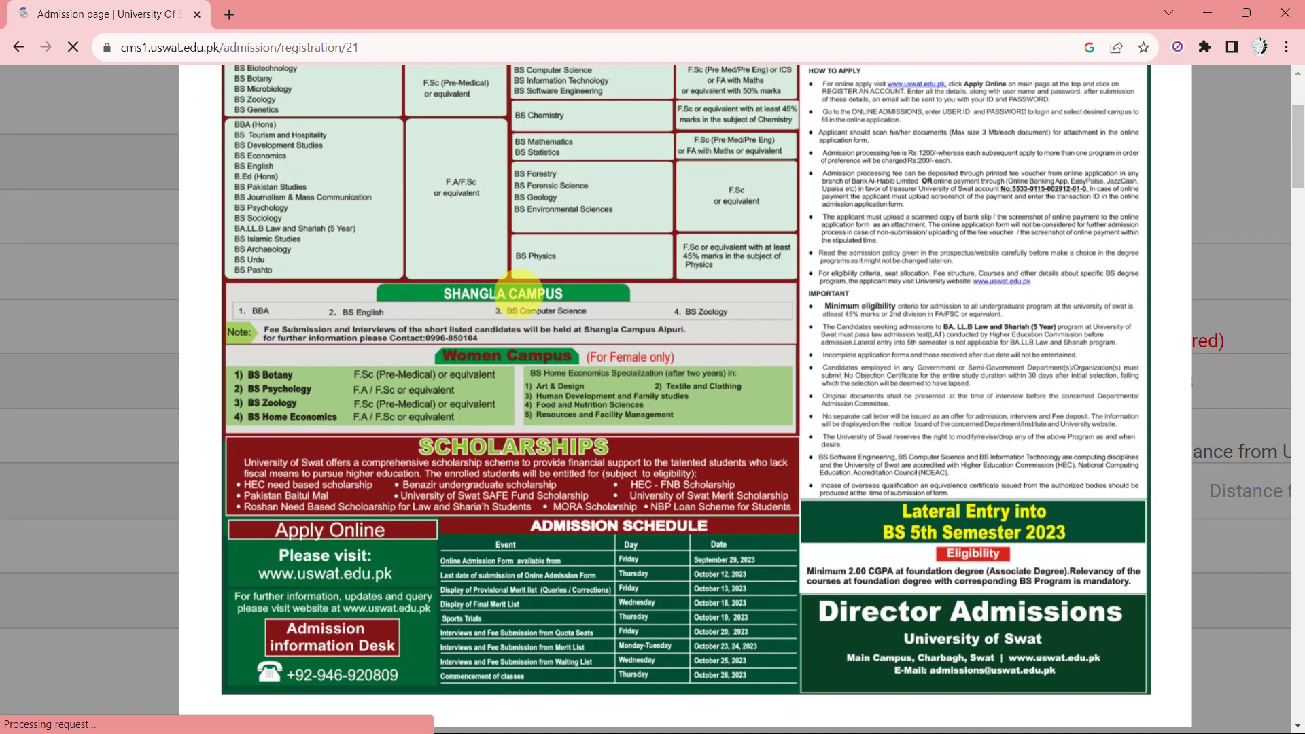
scroll(520, 281, "up", 3)
scroll(578, 340, "down", 3)
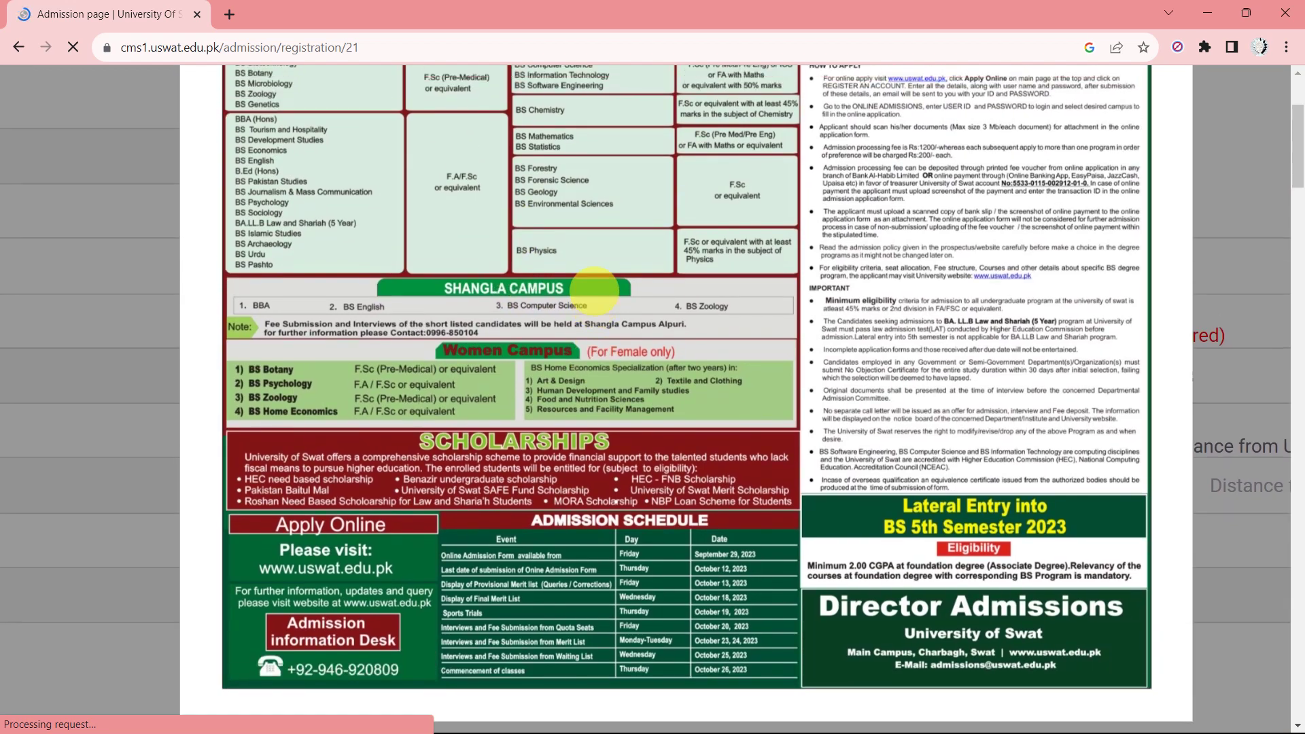
scroll(594, 289, "up", 1)
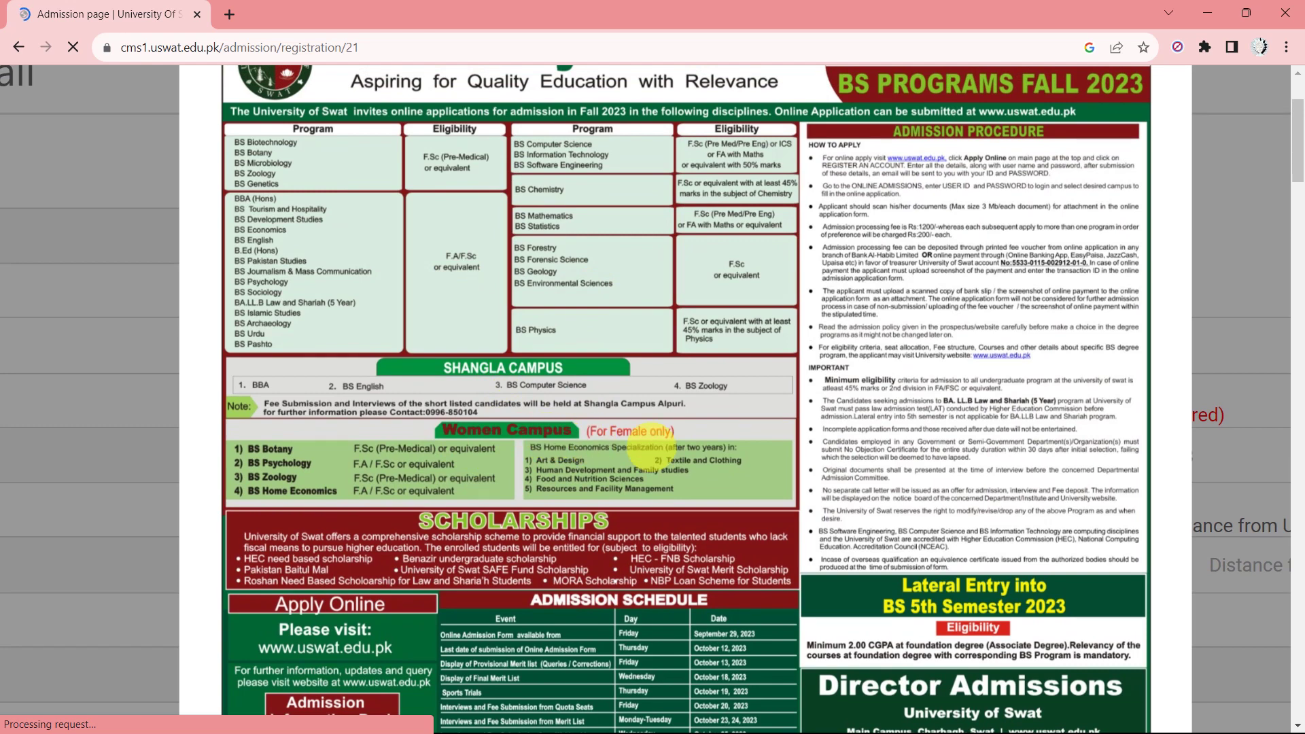
scroll(1092, 223, "up", 2)
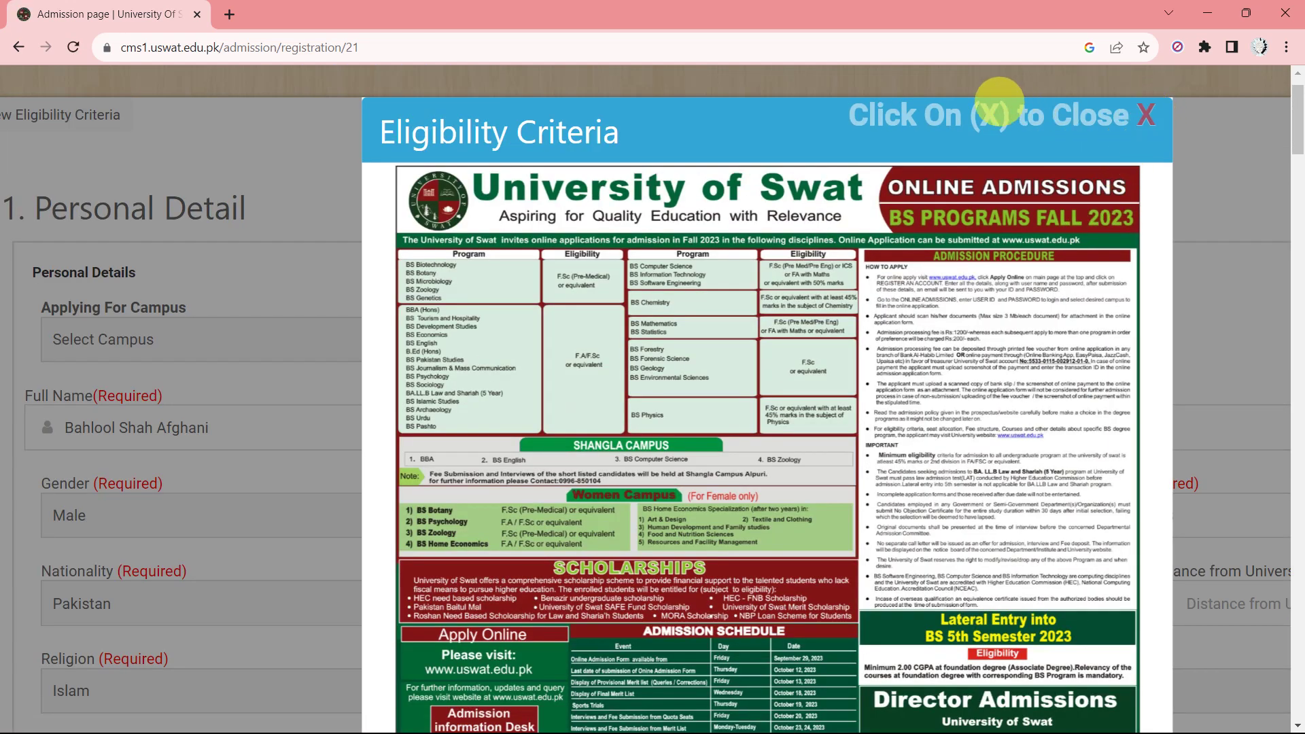
left_click(985, 112)
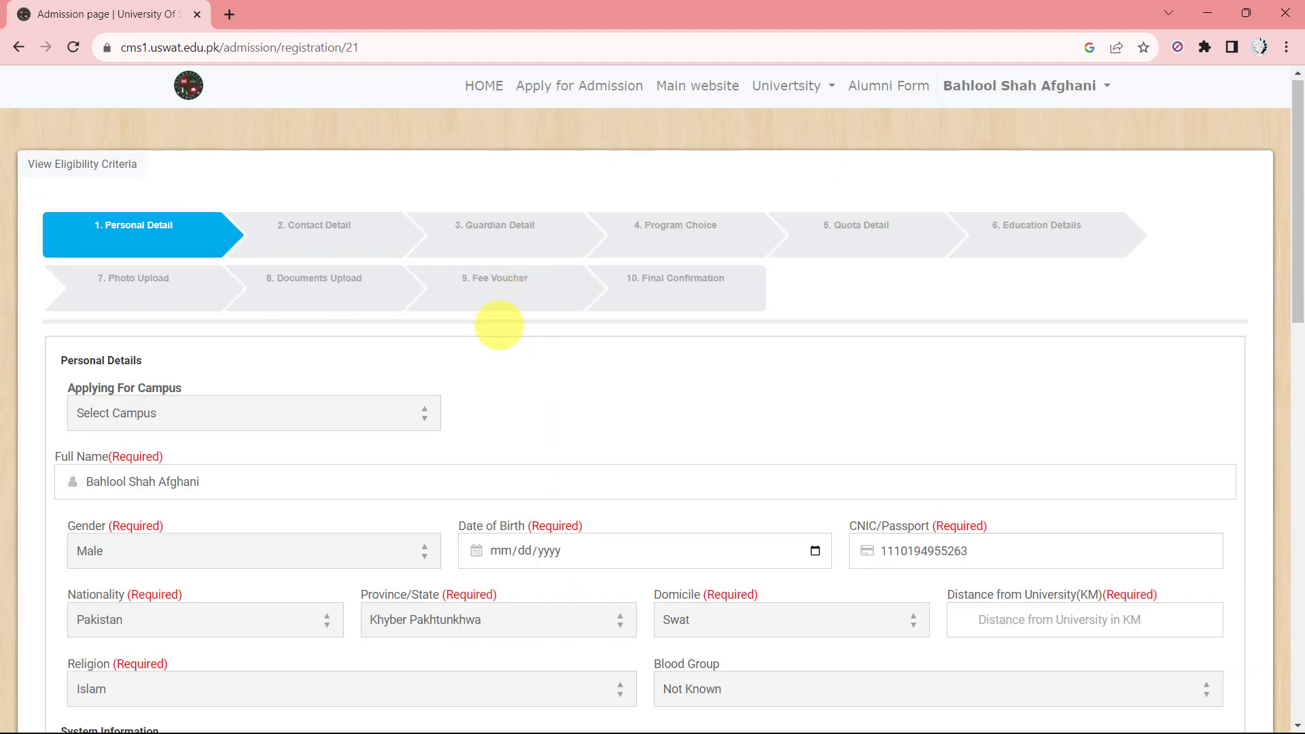
Choose Main Campus as the applying campus and Male as the gender.
scroll(279, 356, "down", 2)
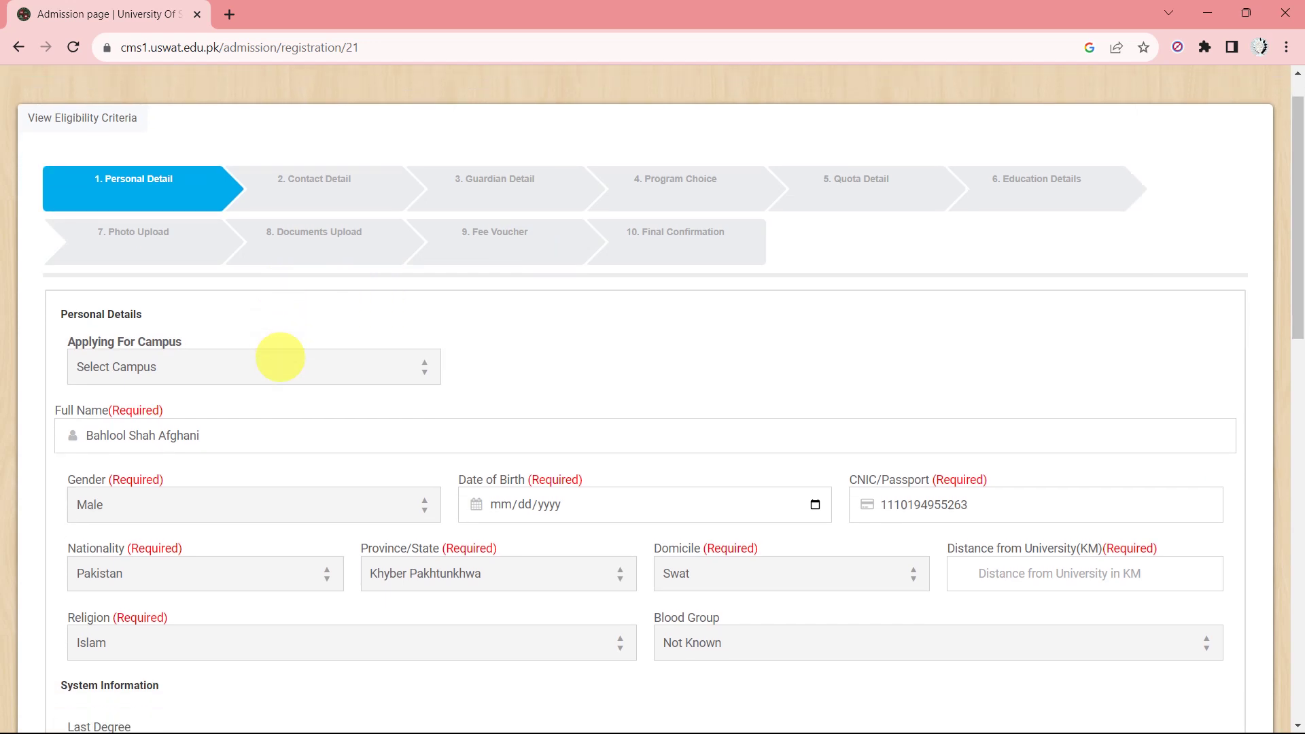
scroll(212, 296, "down", 1)
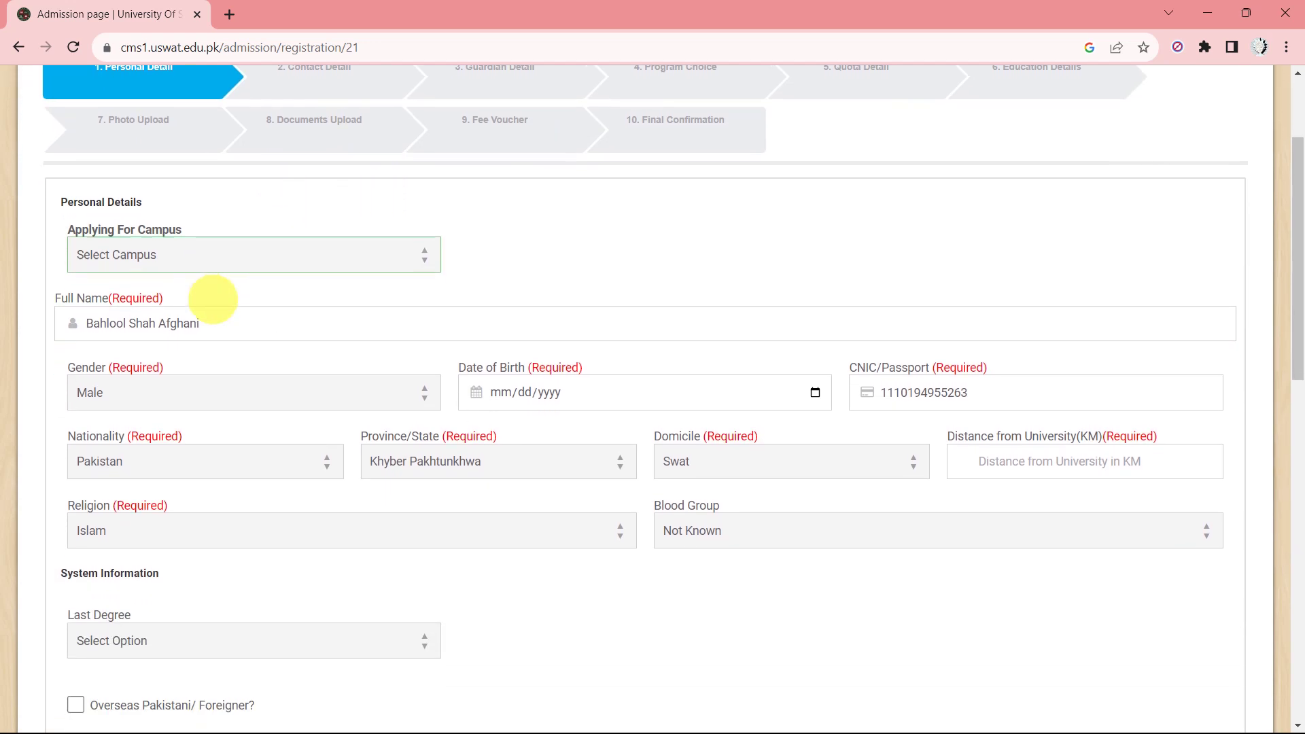
left_click(230, 252)
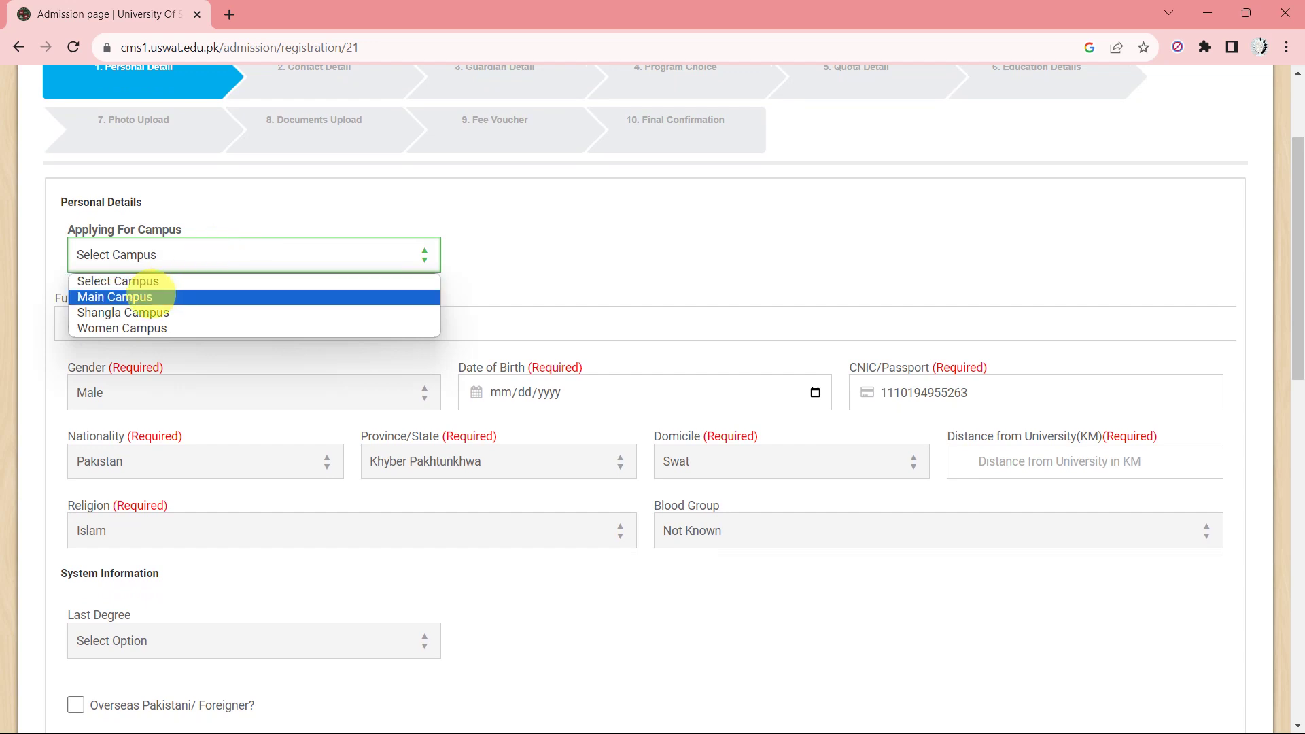
left_click(149, 296)
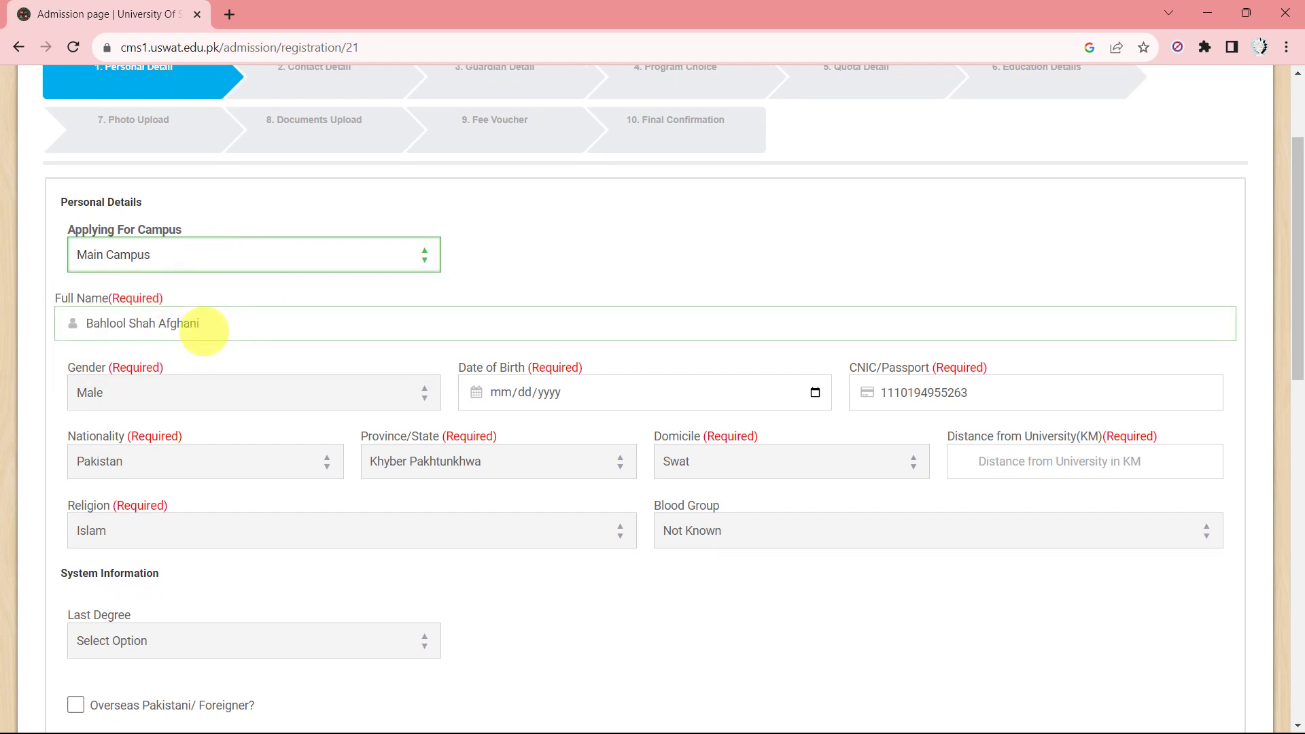
scroll(280, 350, "down", 1)
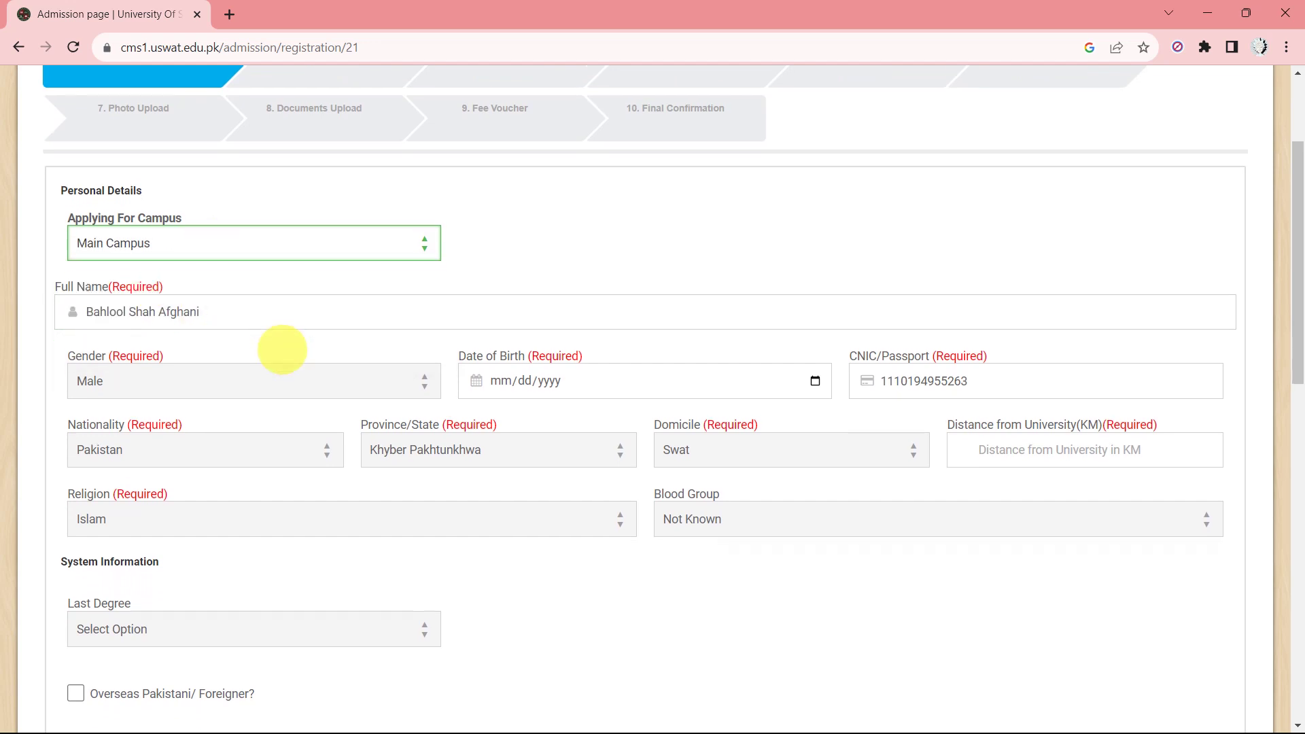
left_click(213, 329)
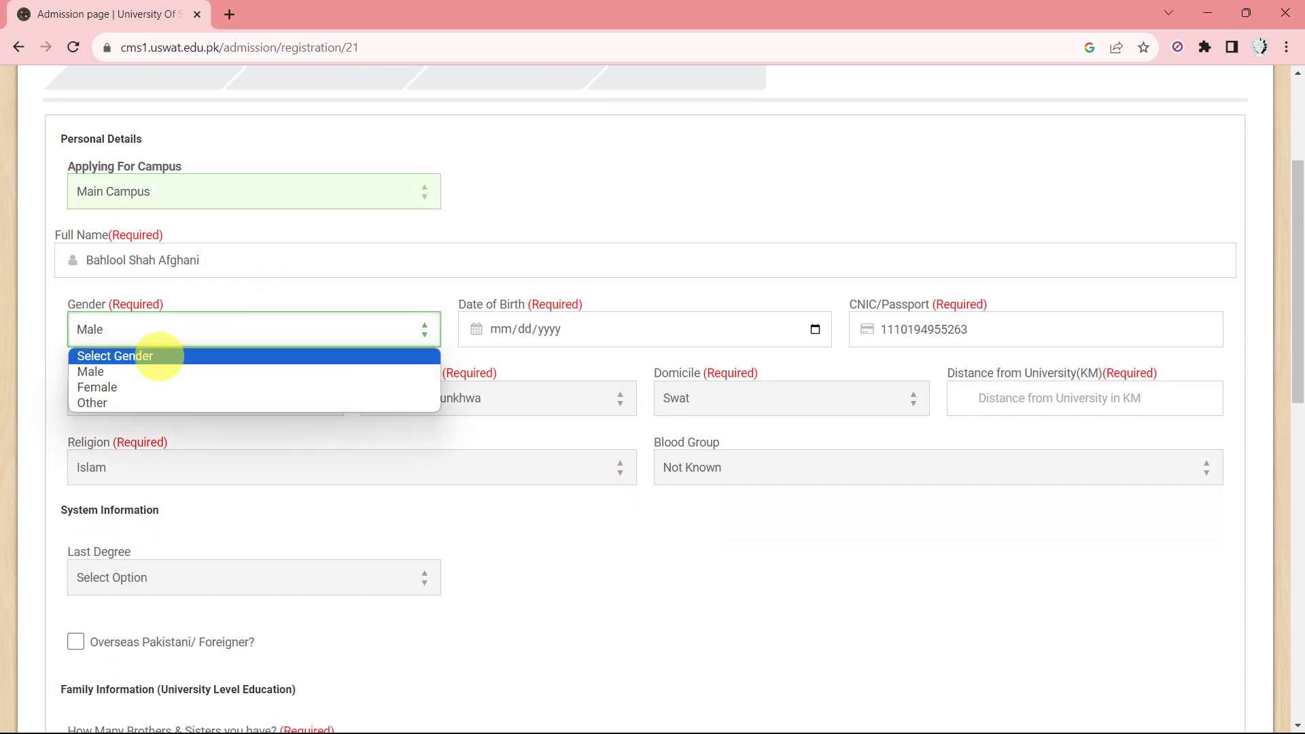
left_click(152, 370)
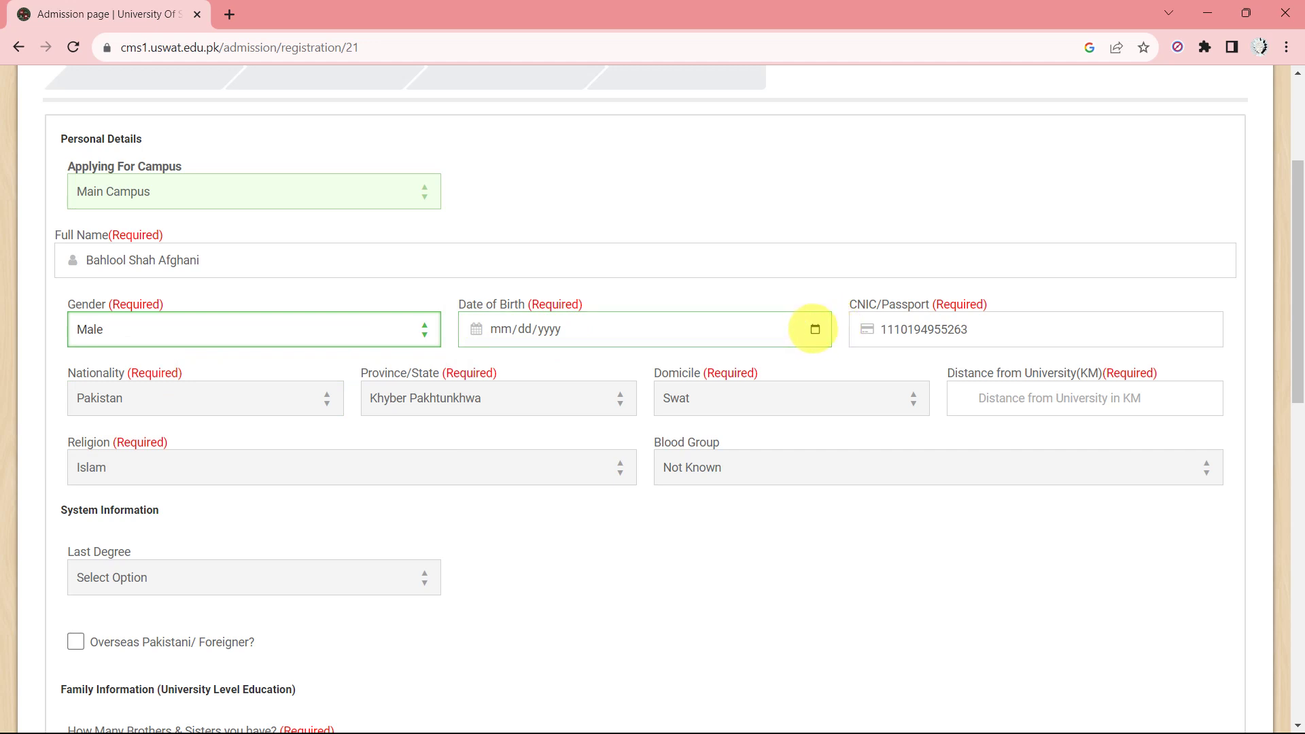
Set the date of birth to 22 May 2000 (05/22/2000).
left_click(815, 329)
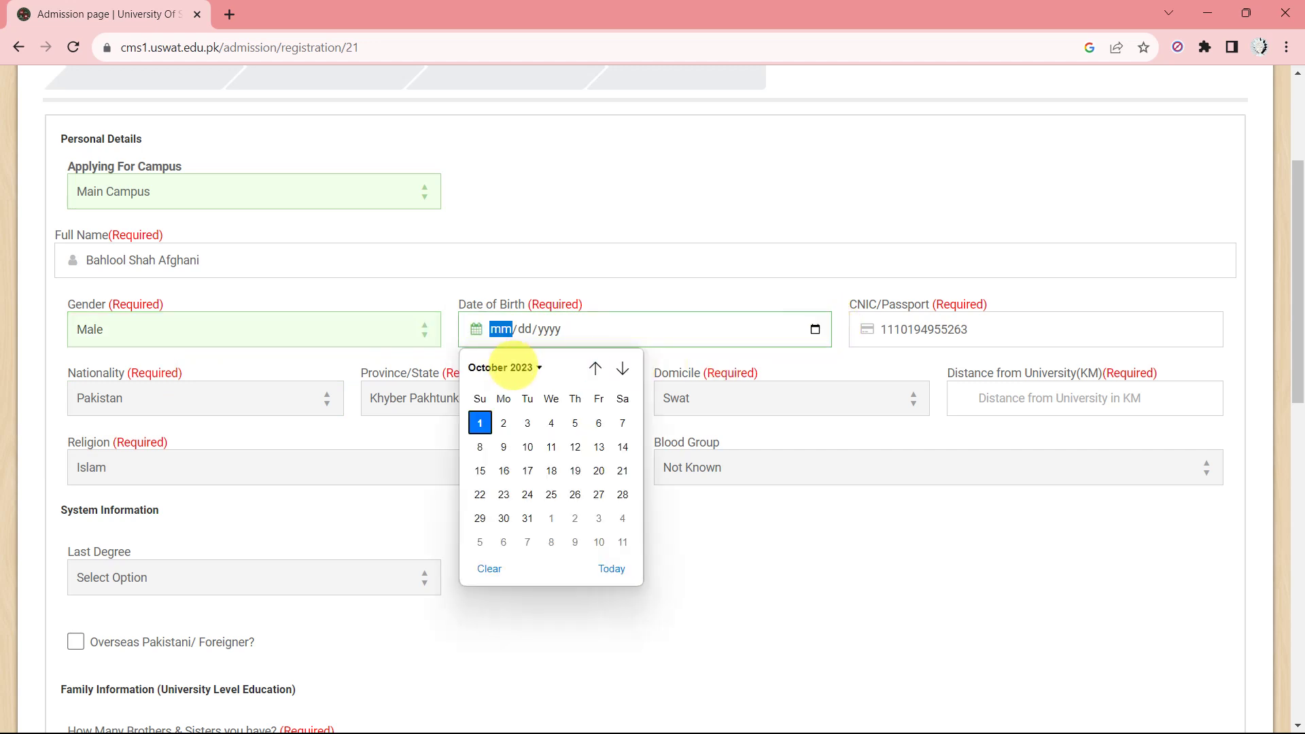
left_click(517, 367)
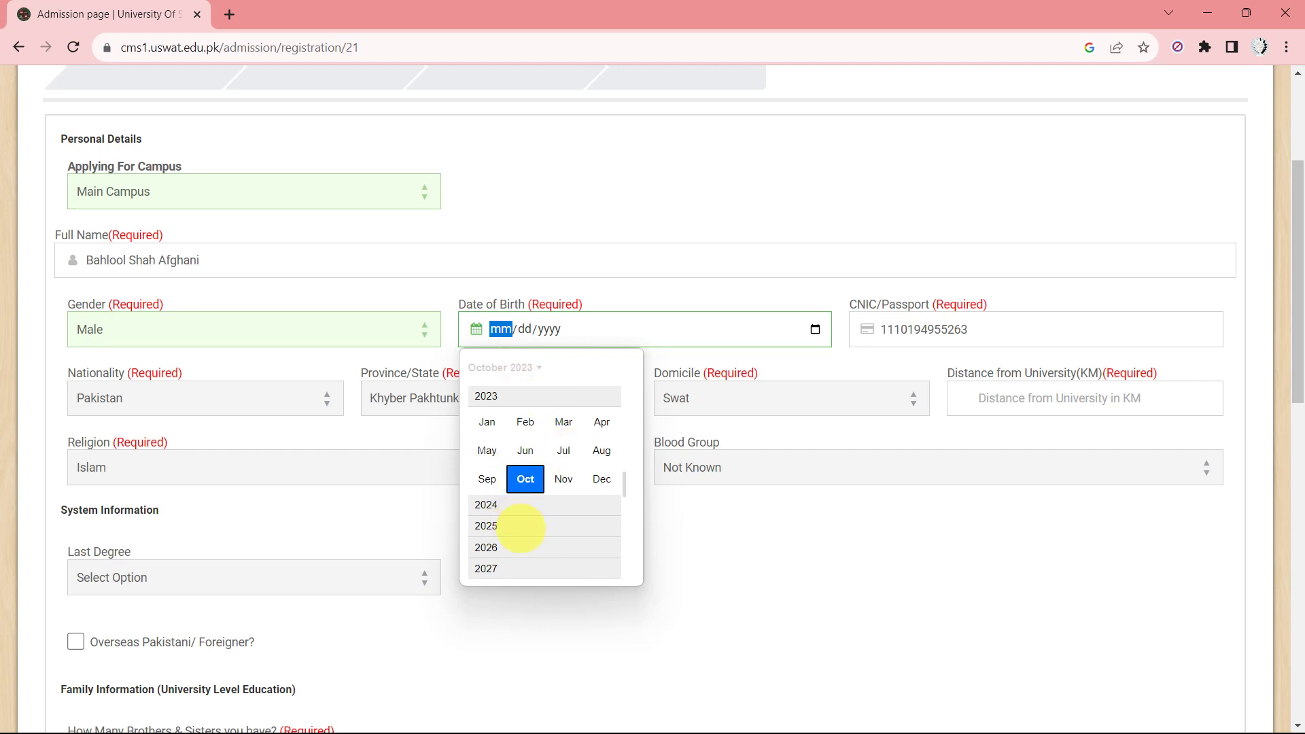
scroll(520, 528, "up", 3)
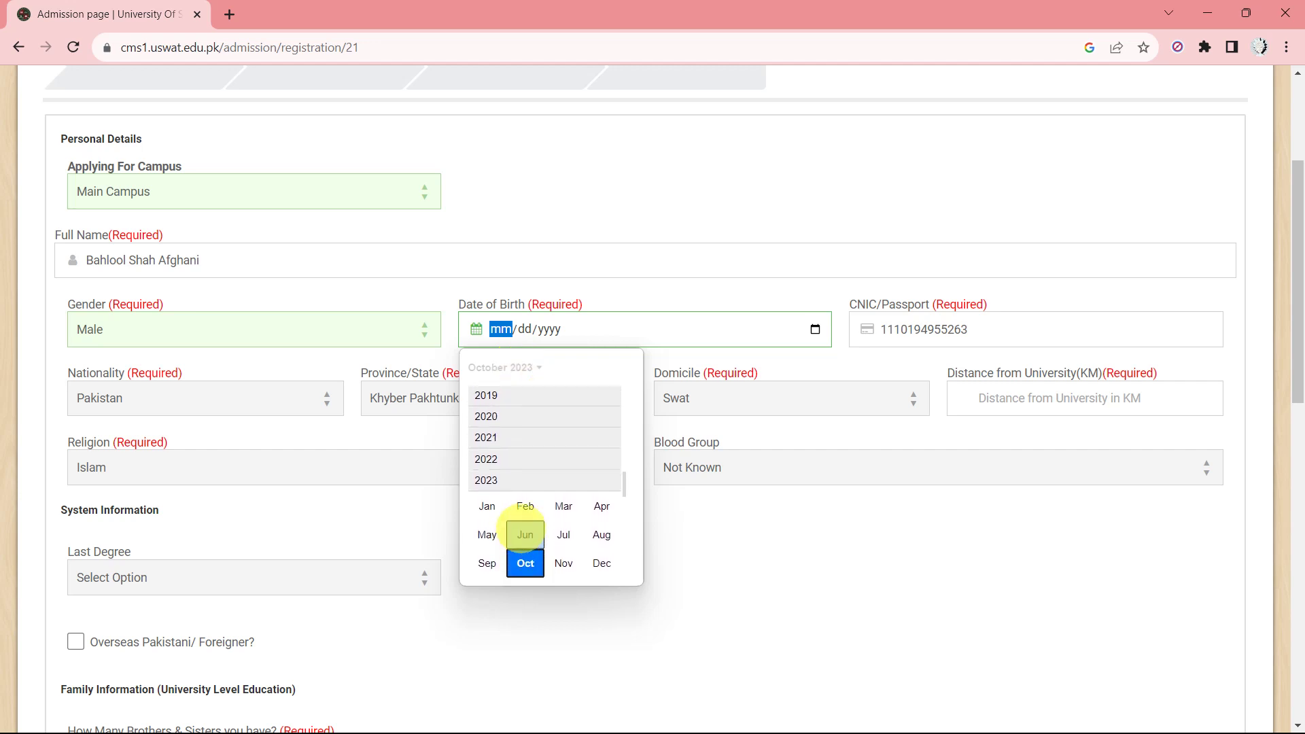
scroll(522, 530, "up", 5)
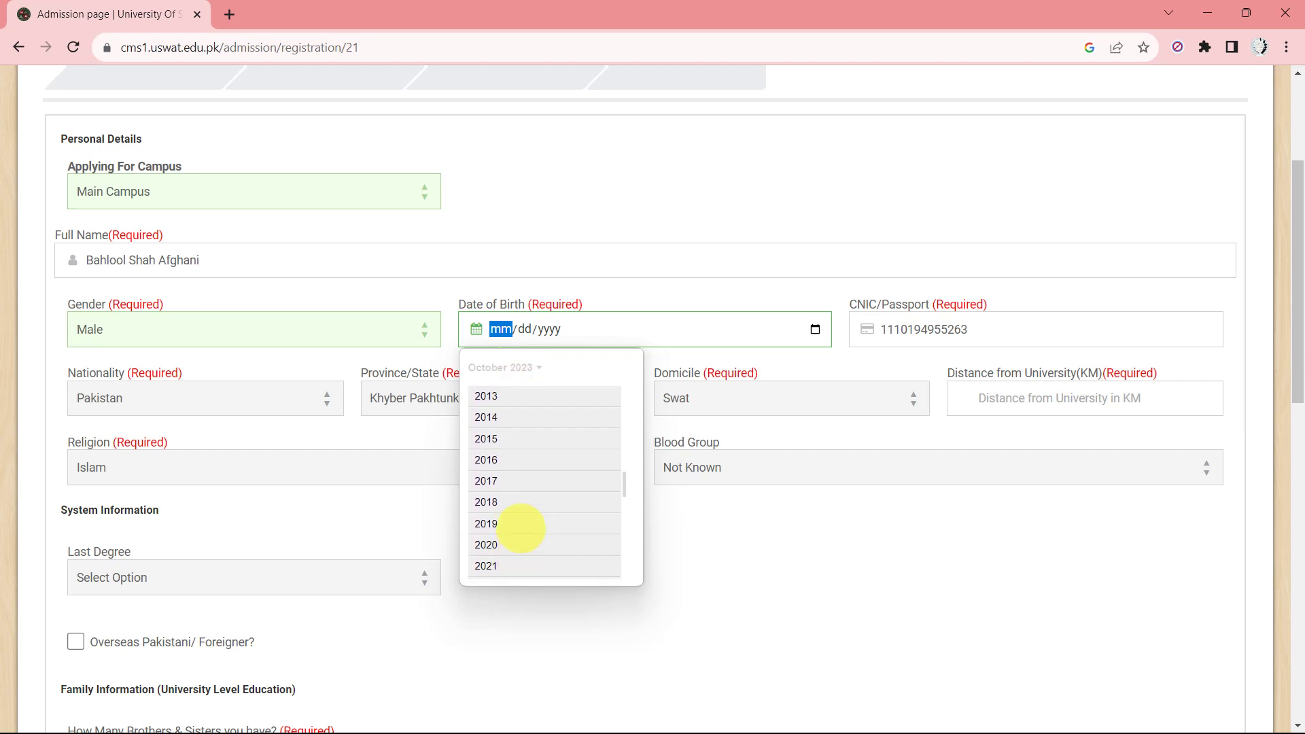
scroll(521, 528, "up", 5)
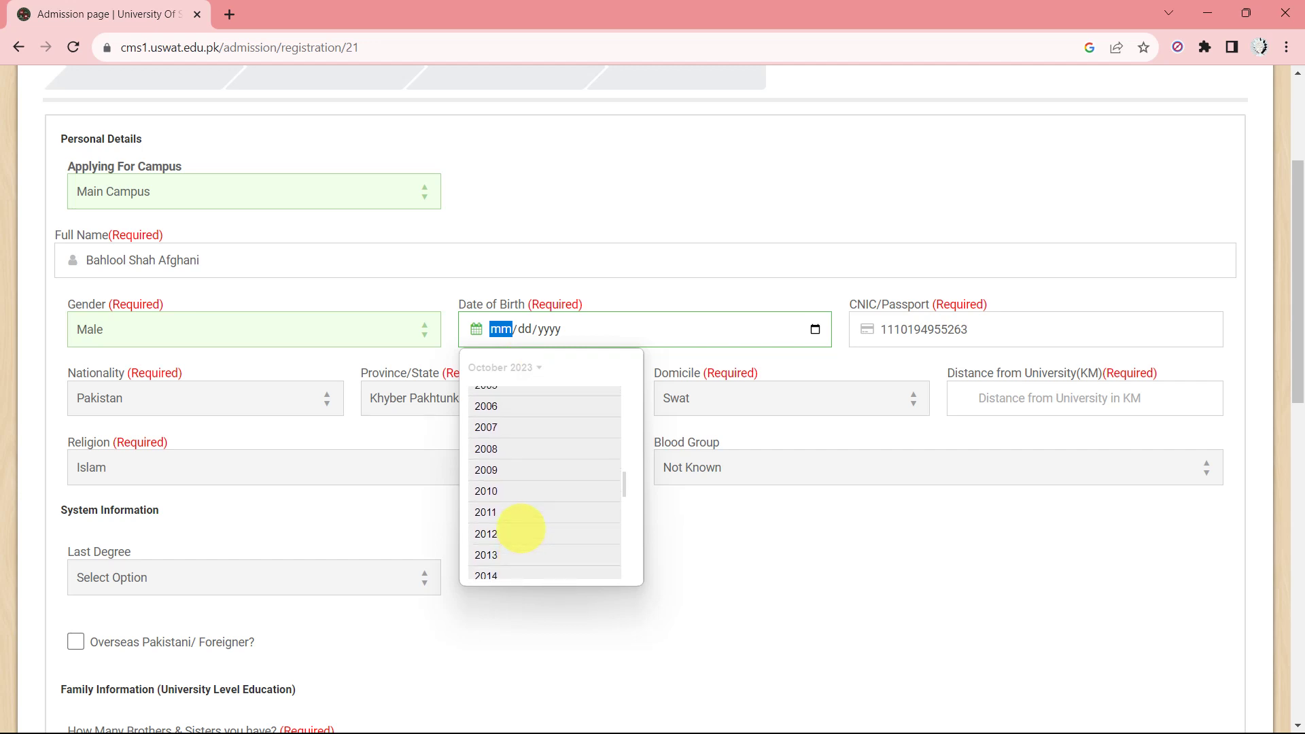
scroll(521, 528, "up", 5)
scroll(521, 528, "up", 1)
left_click(486, 396)
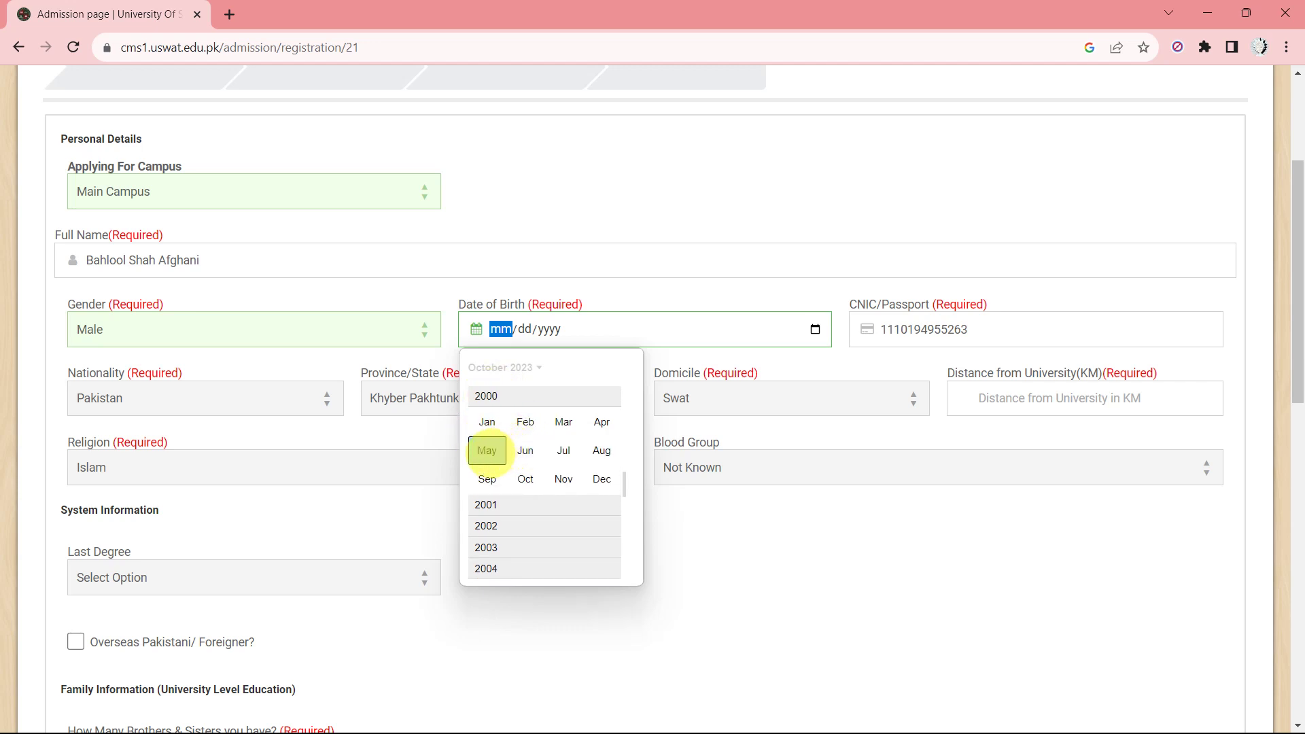
left_click(486, 451)
key("Escape")
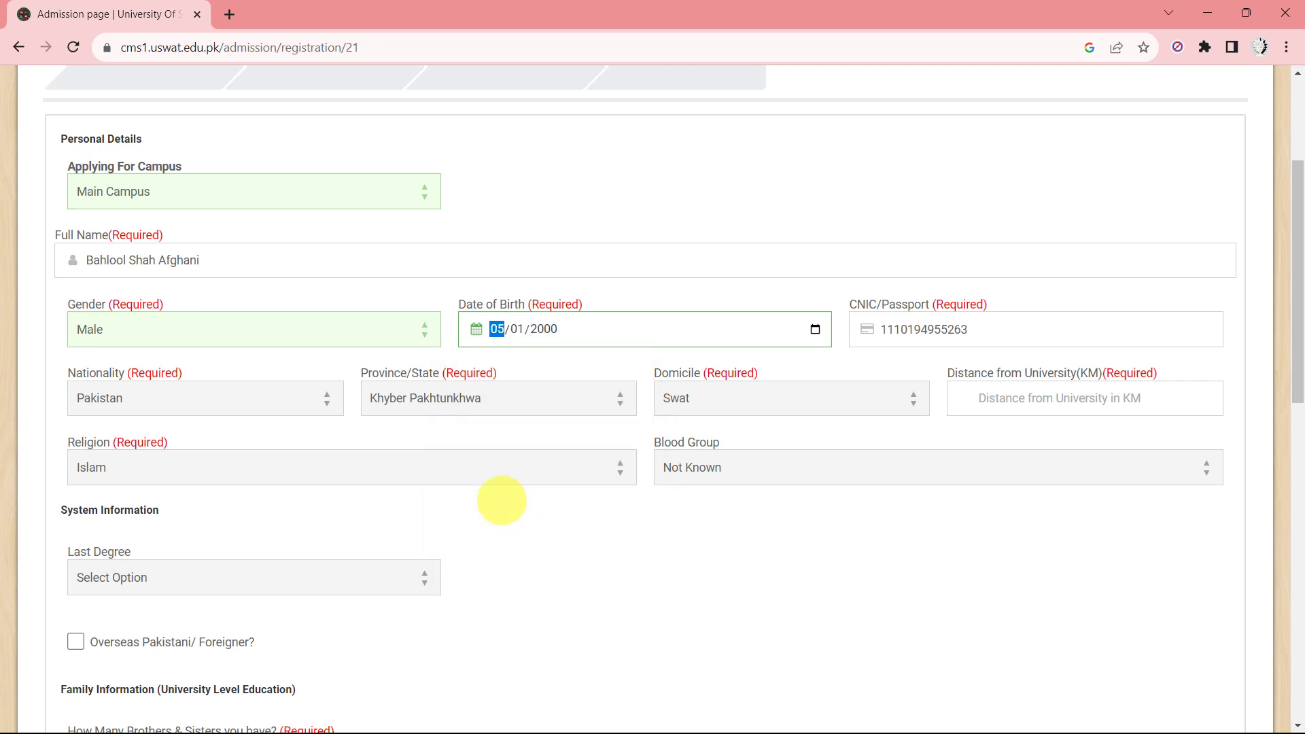
left_click(519, 329)
type("22")
left_click(496, 329)
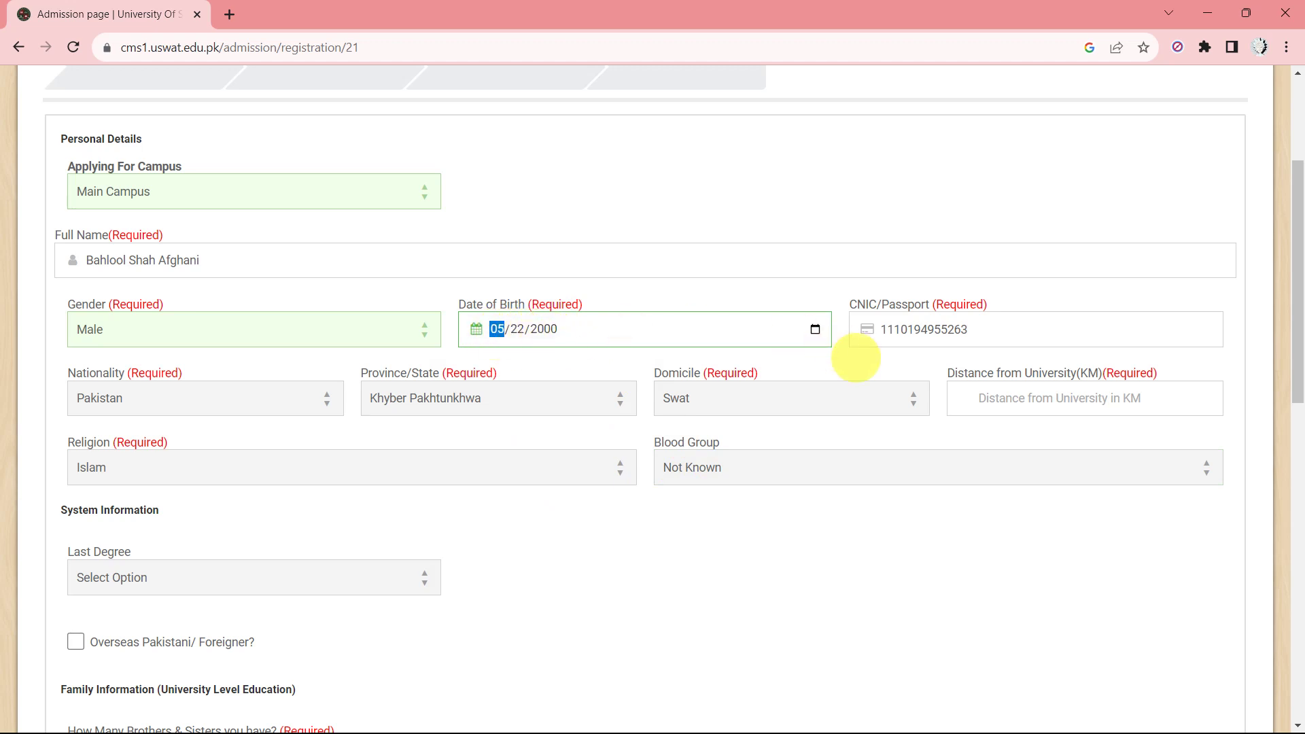
scroll(670, 384, "down", 1)
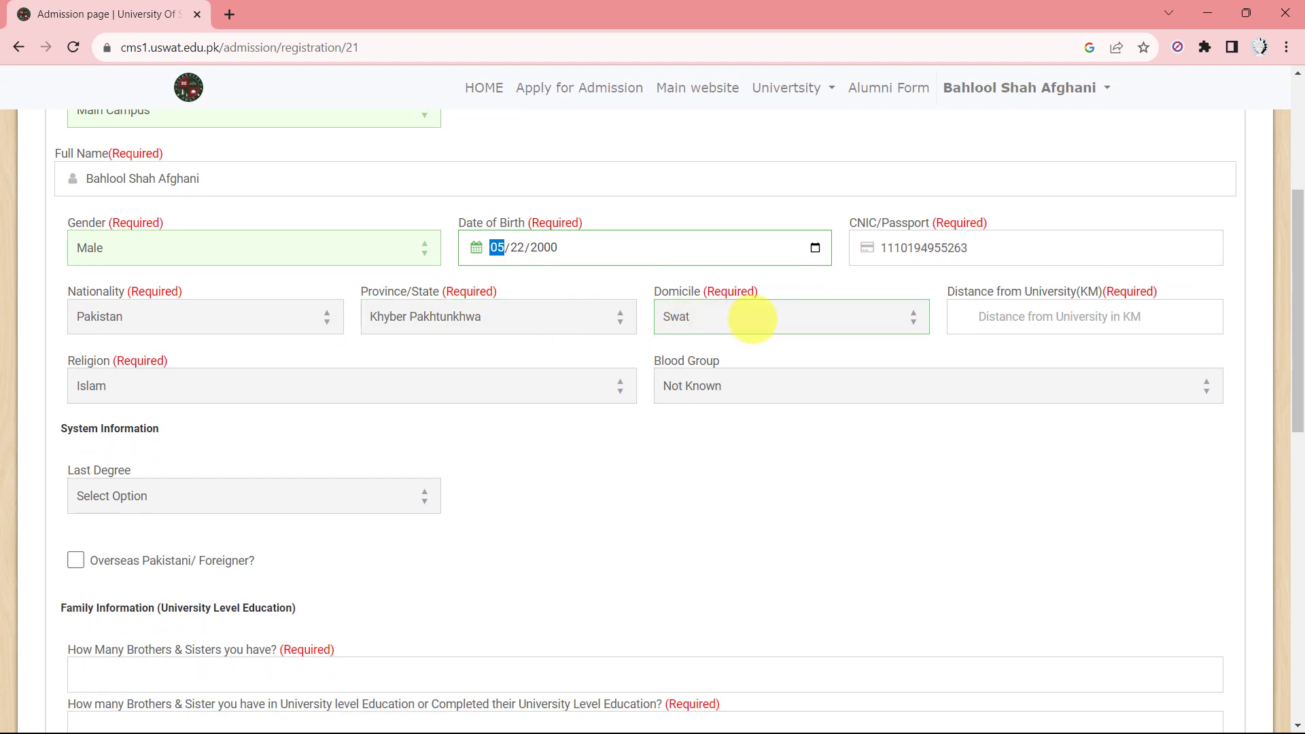
Select Federally Administered Tribal Areas as the domicile instead of Swat.
left_click(752, 319)
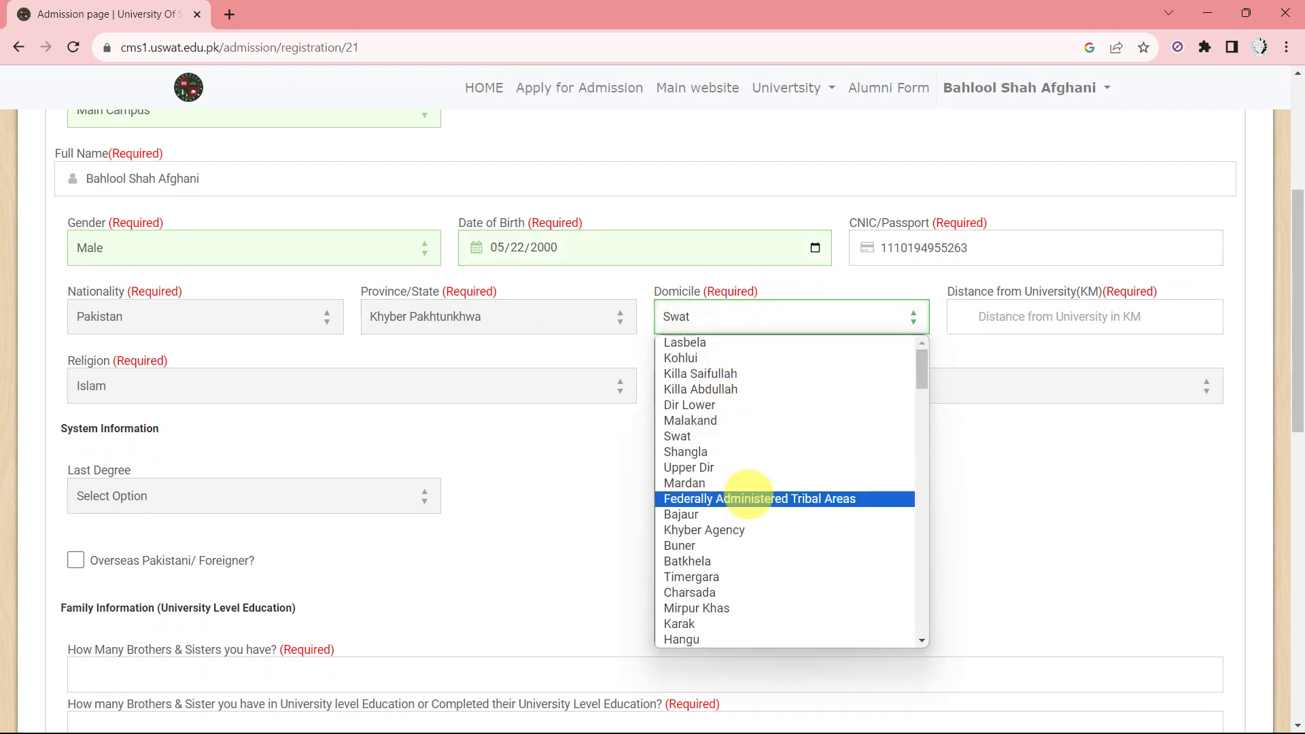
scroll(747, 497, "down", 4)
scroll(751, 495, "up", 3)
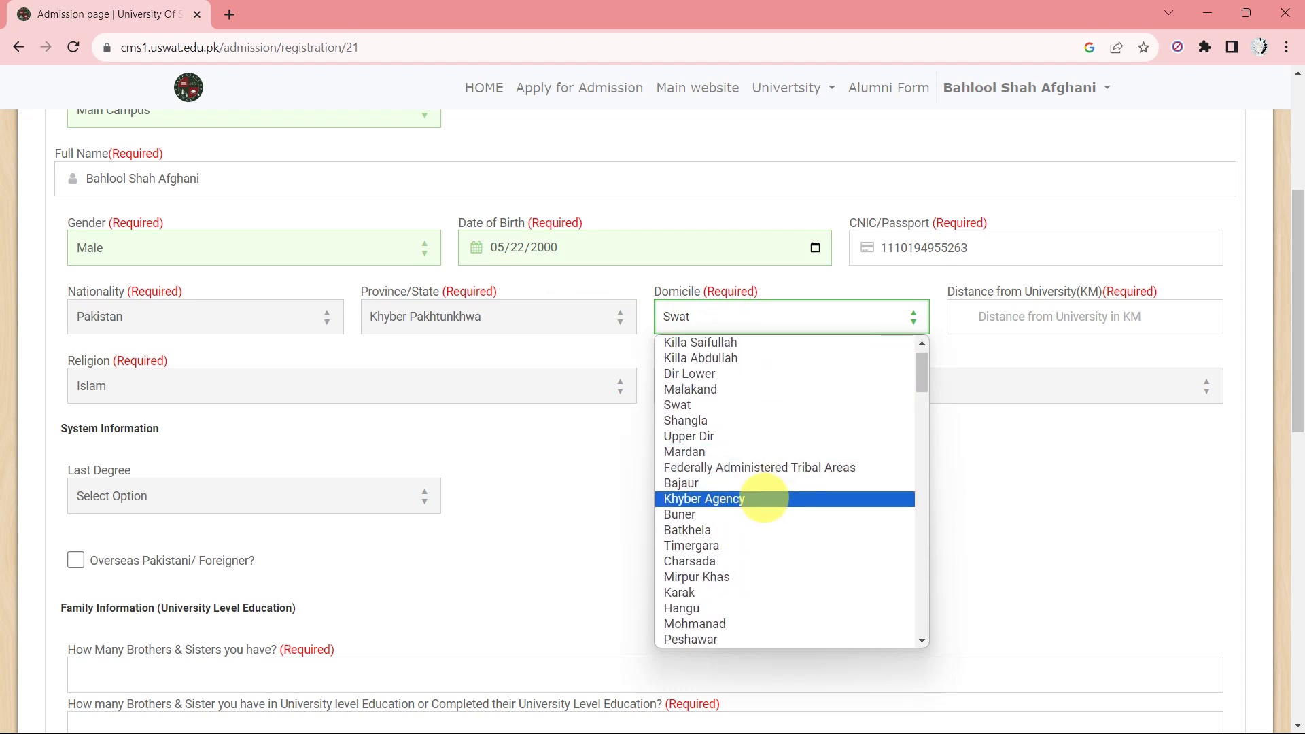
scroll(764, 502, "down", 4)
key("f")
key("f")
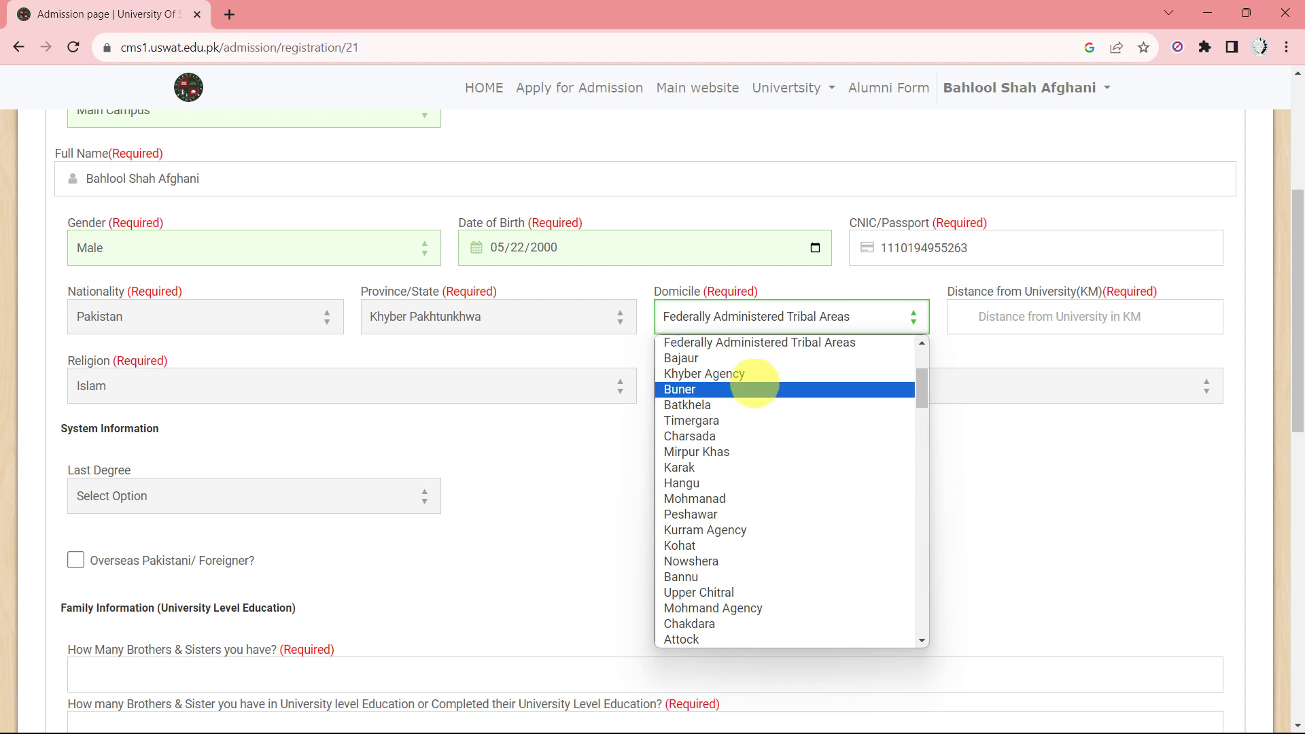
left_click(741, 343)
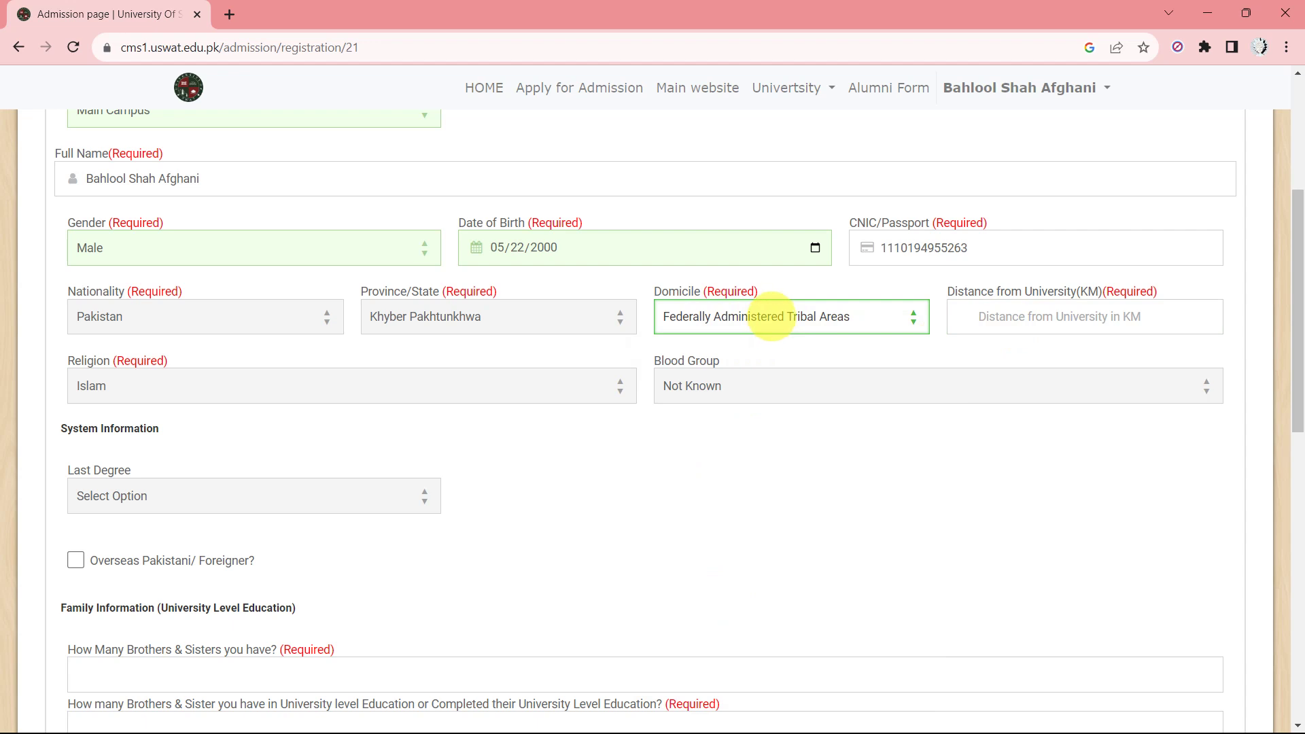
left_click(772, 318)
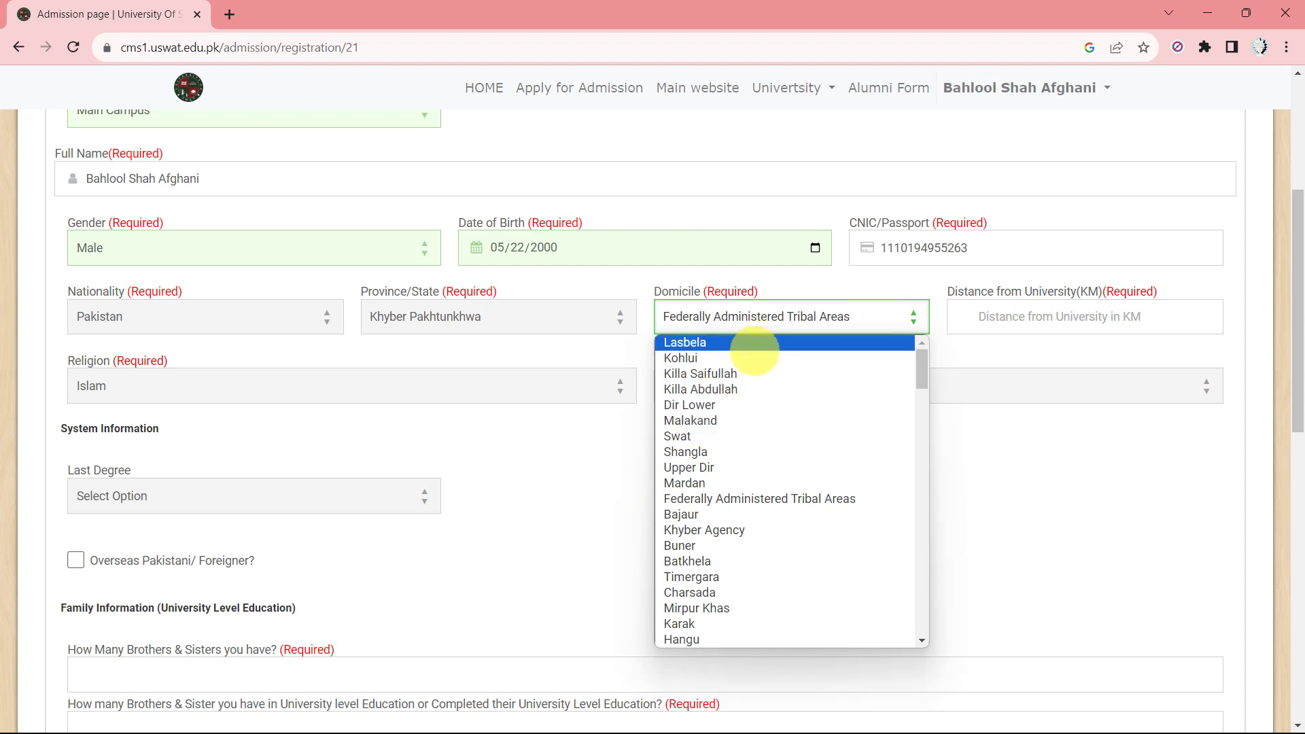
left_click(1028, 356)
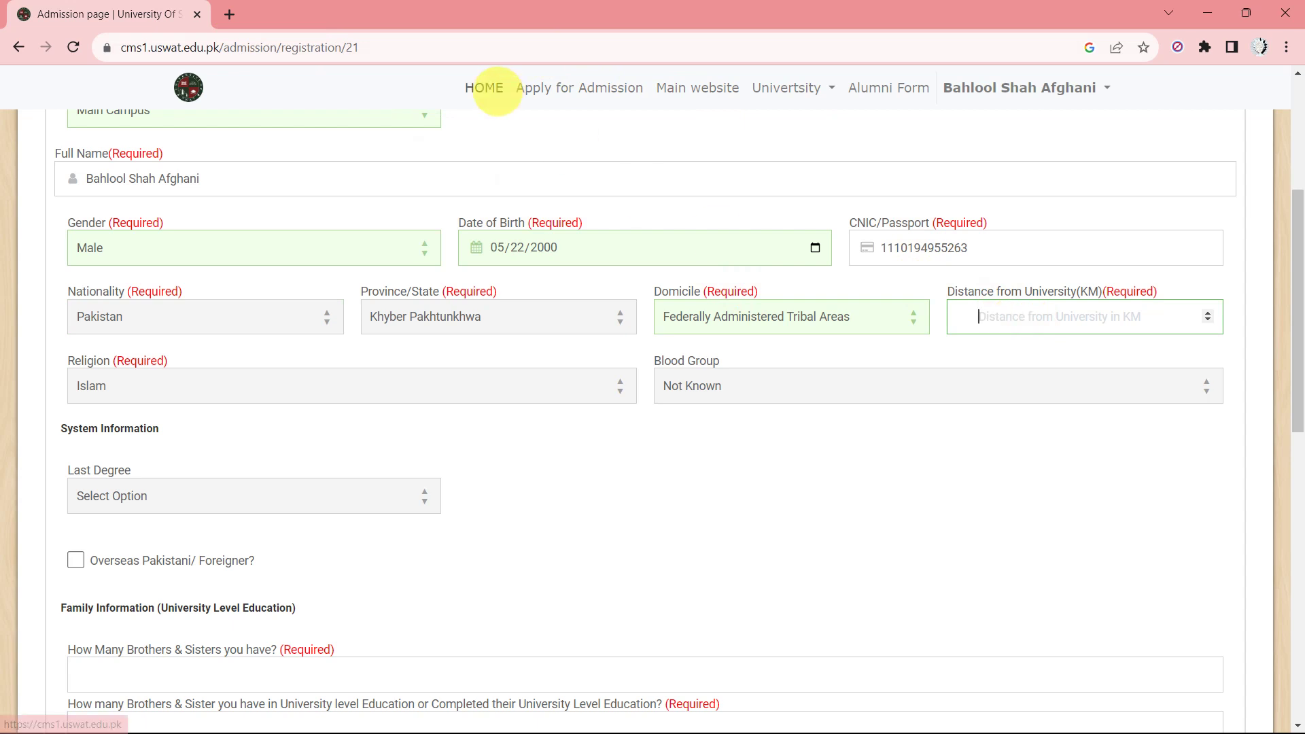
Search Google for 'Peshawar to swat dist' in a new tab, then return to the admission form.
left_click(229, 14)
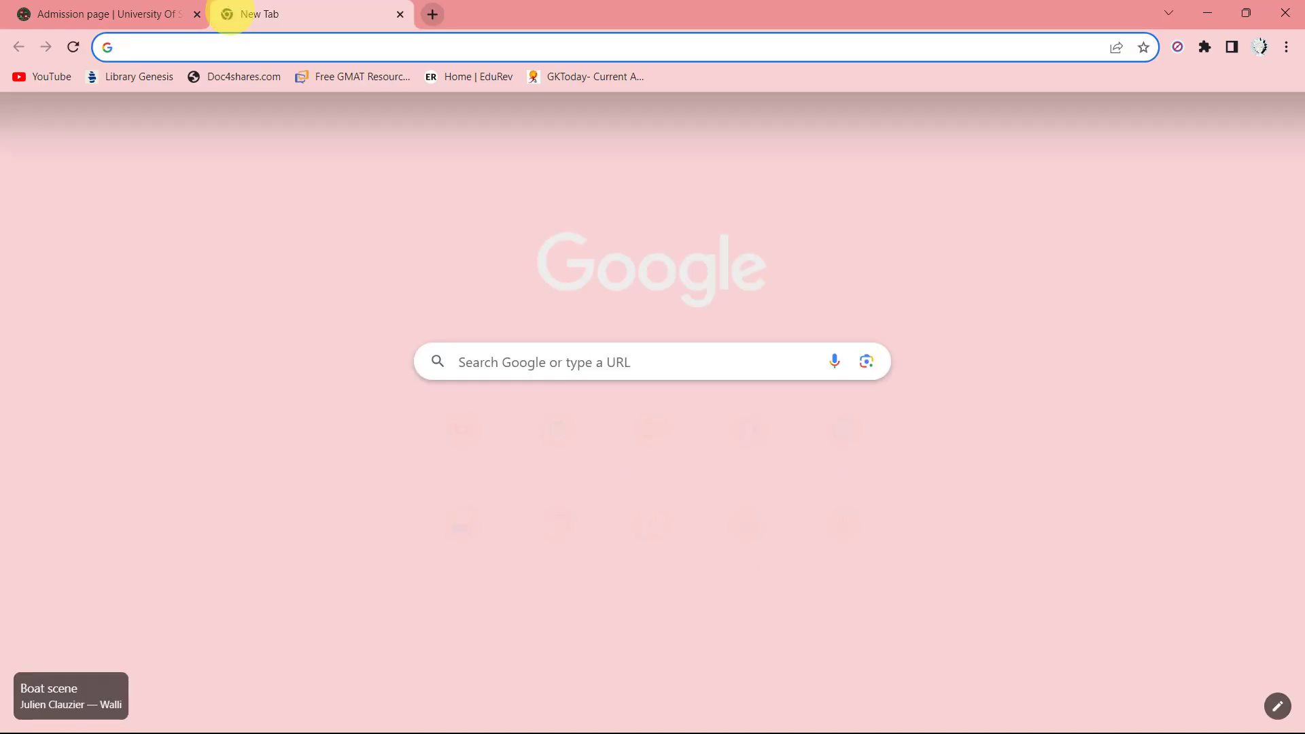
type("Pesha")
type("war to ")
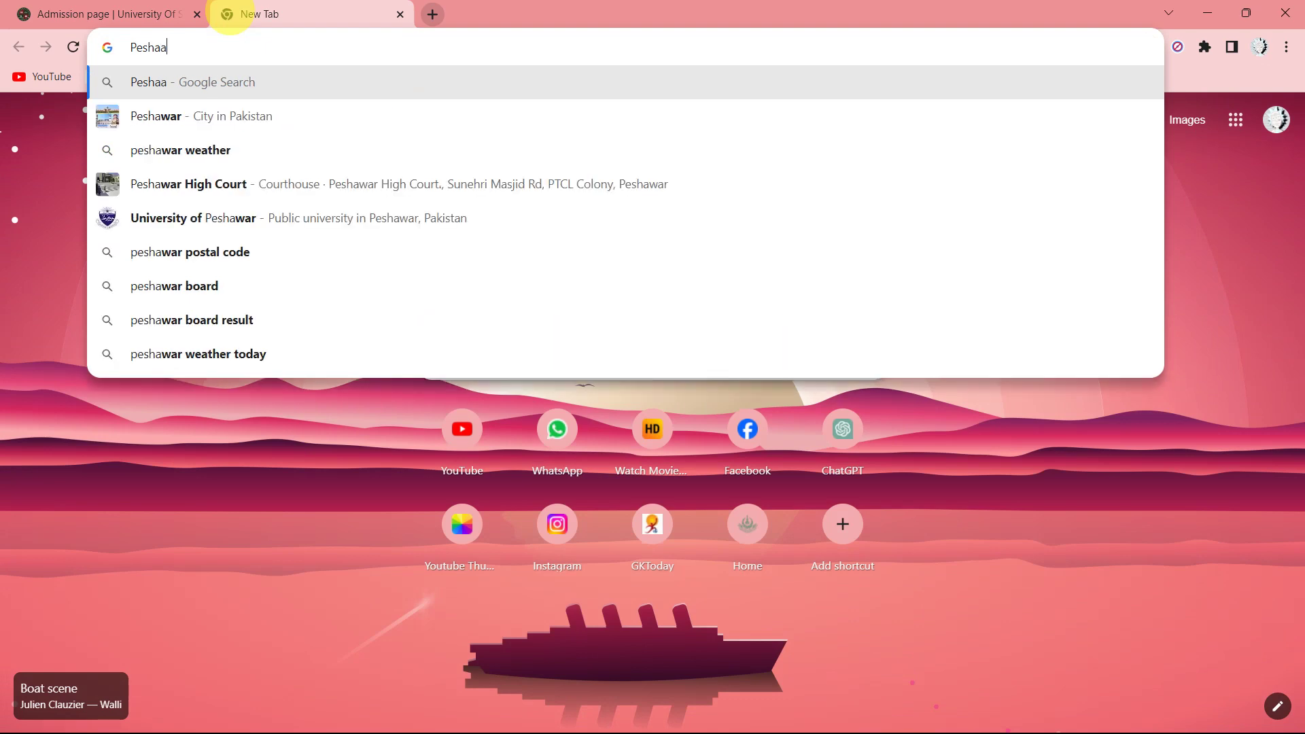
type("swat dist")
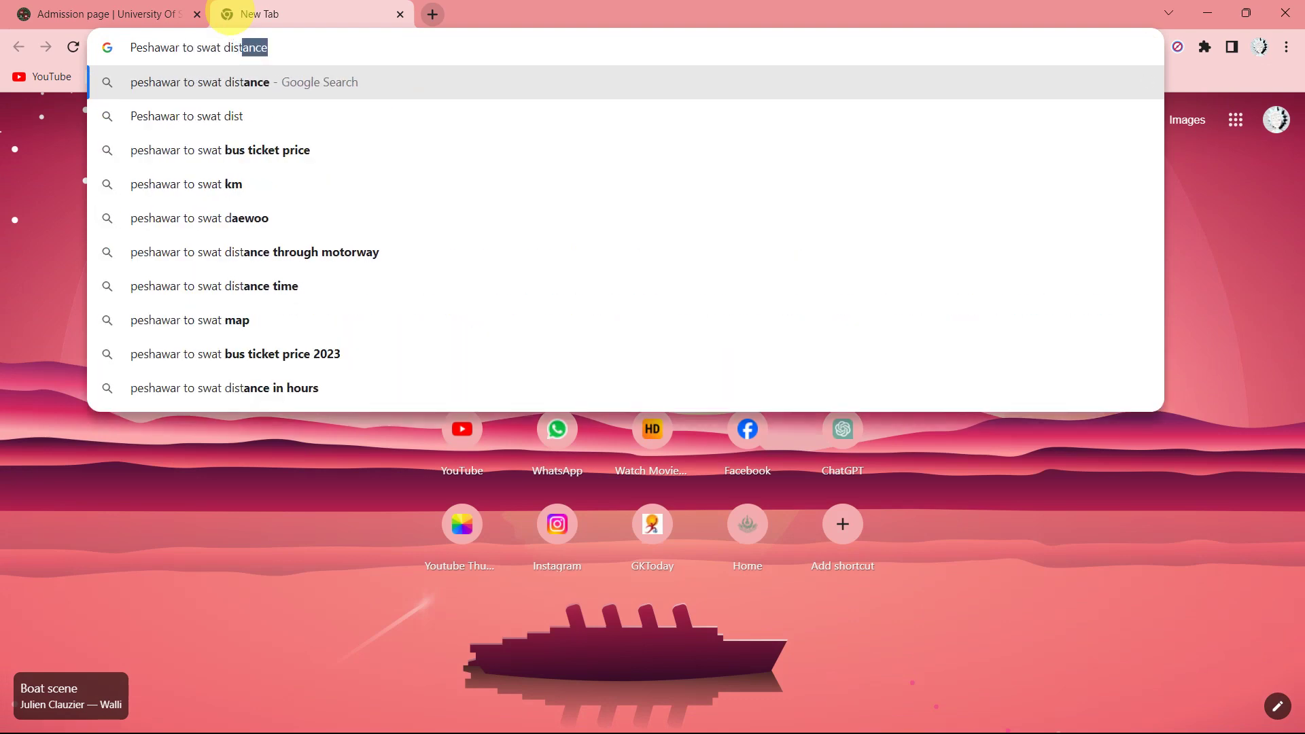
key("Return")
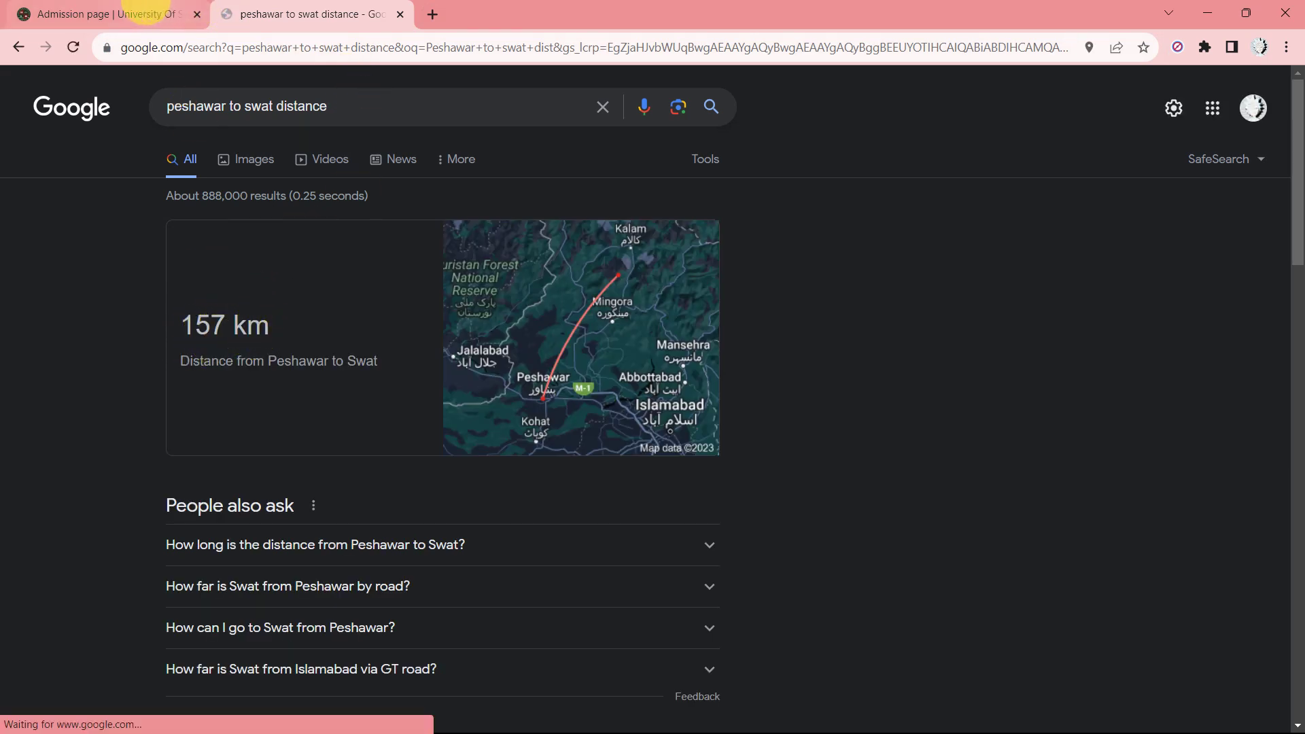
left_click(183, 12)
left_click(1008, 319)
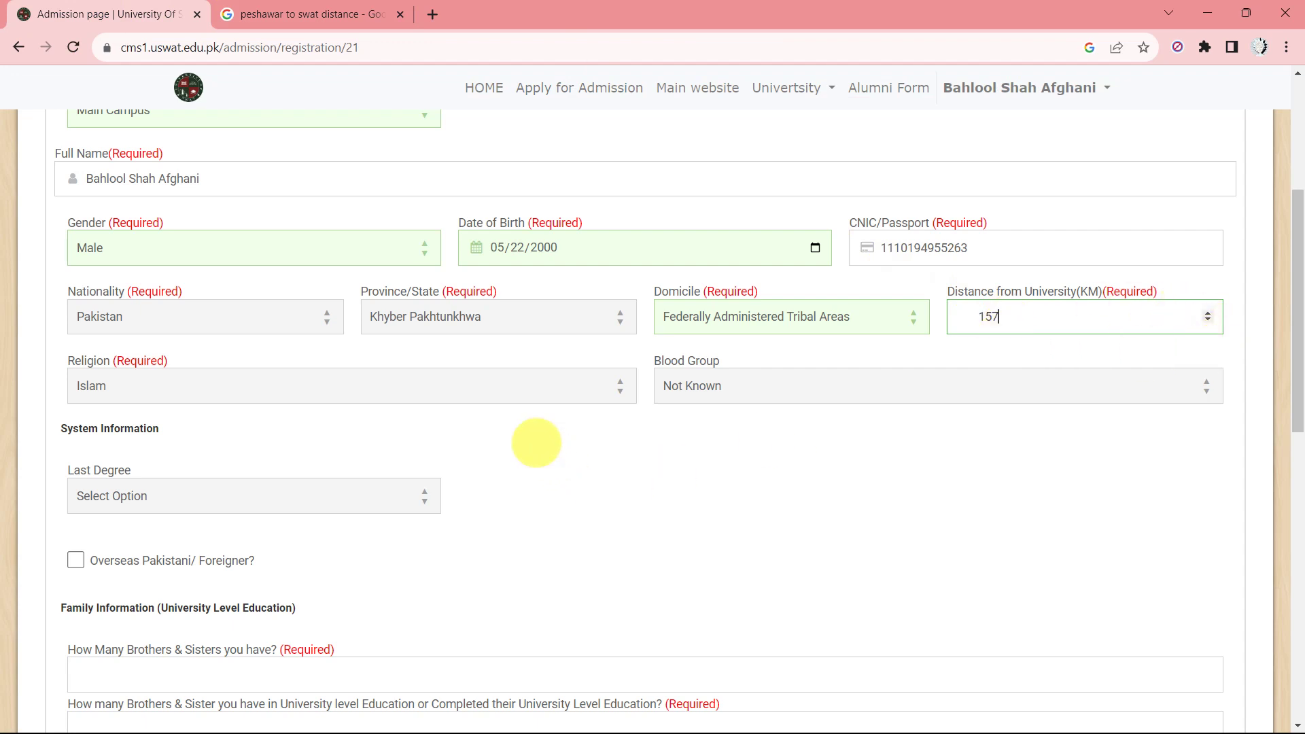
Enter 157 km as the distance from university and pick Pre-Medical as the last degree.
left_click(779, 384)
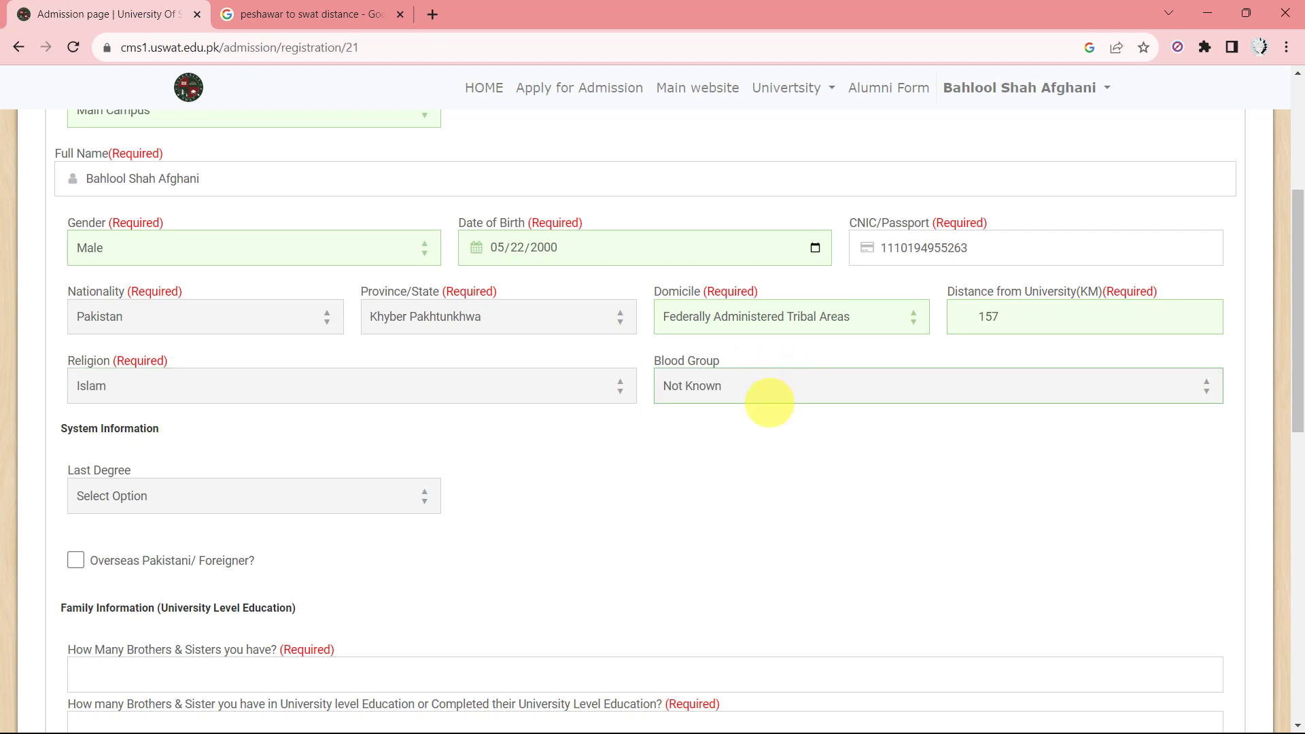
scroll(757, 394, "down", 3)
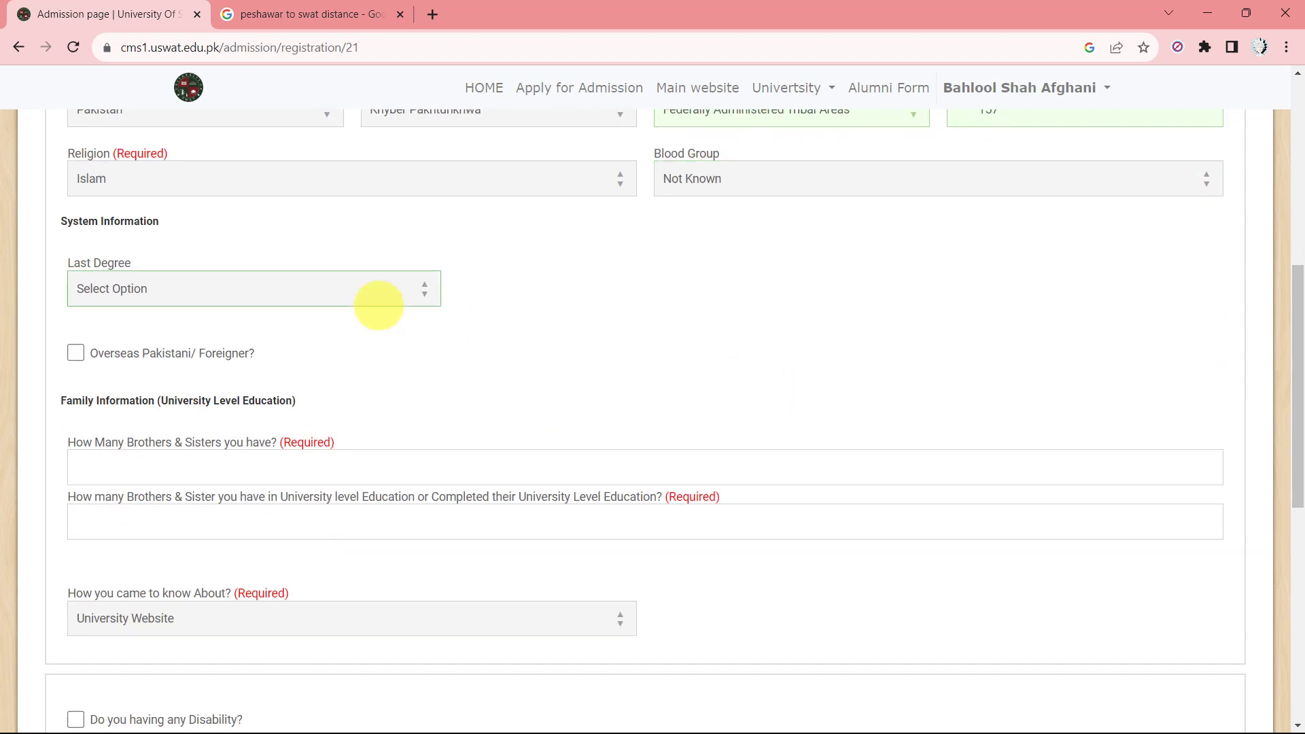
left_click(168, 283)
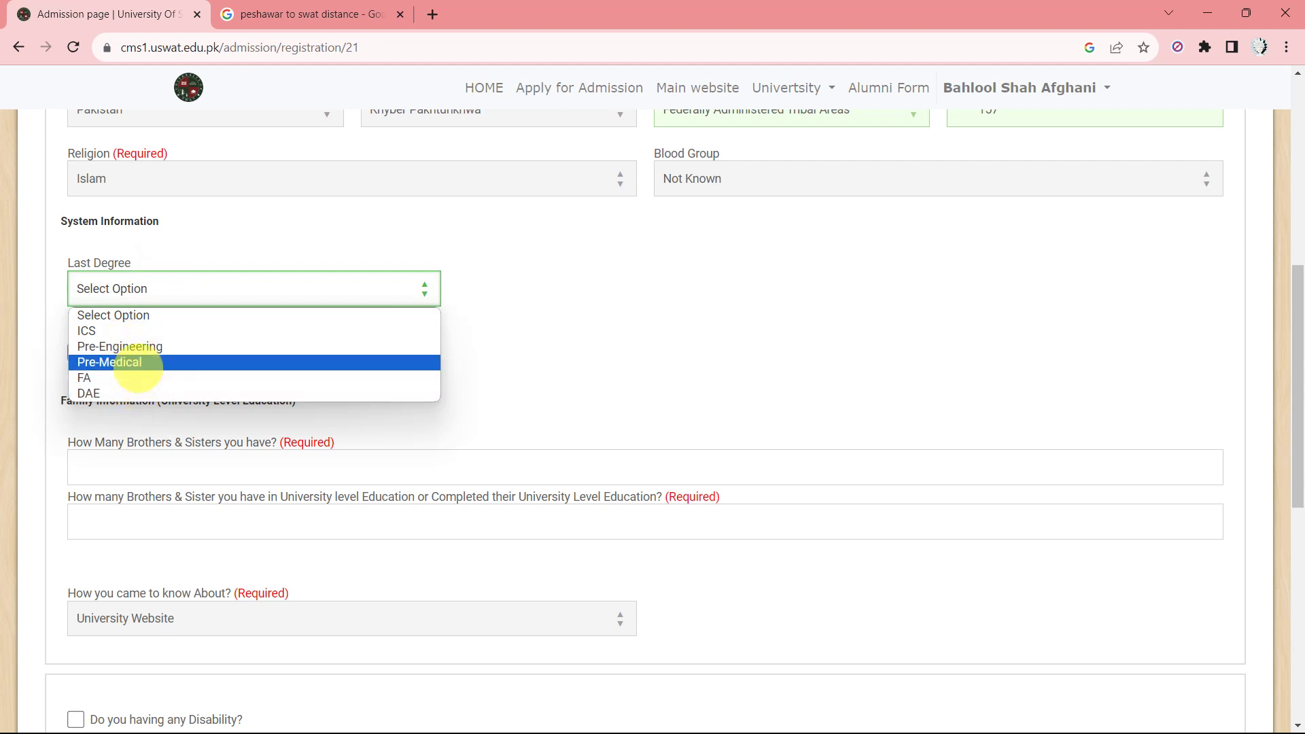
left_click(138, 363)
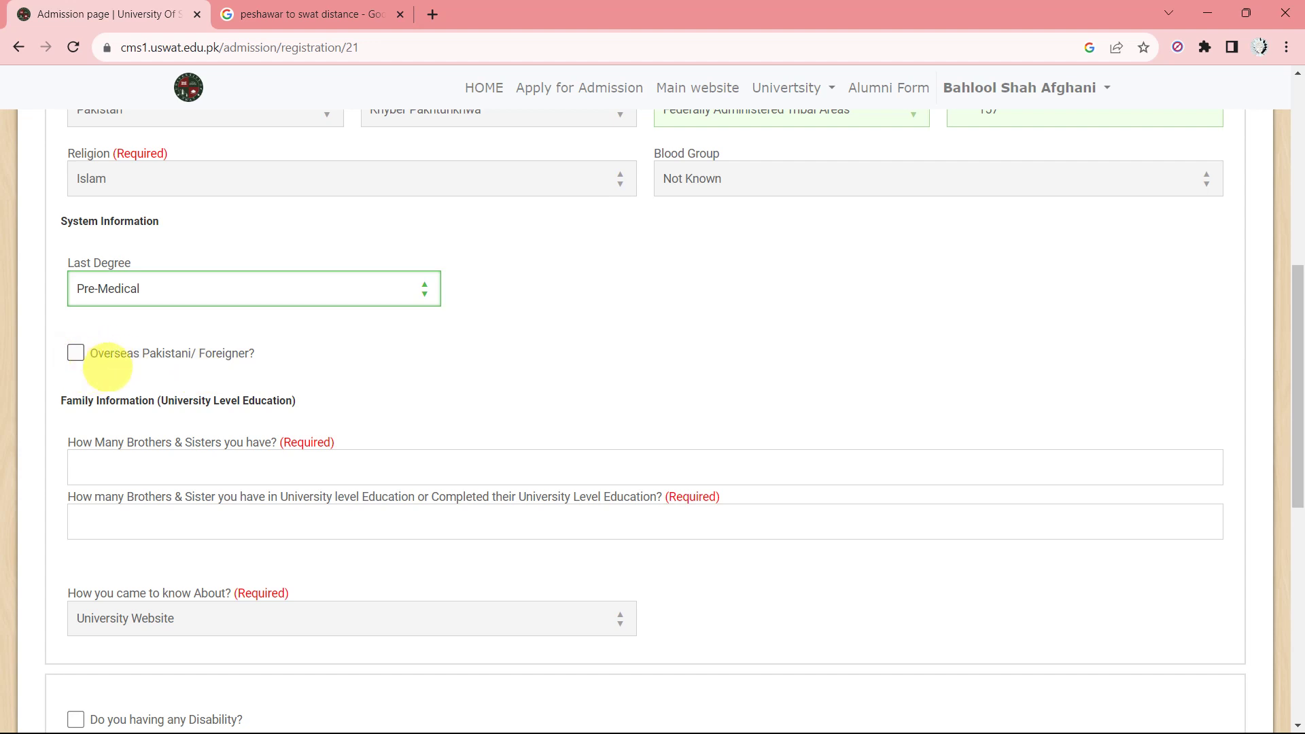
scroll(175, 387, "down", 2)
Enter 7 brothers and sisters, with 2 in university-level education.
left_click(88, 367)
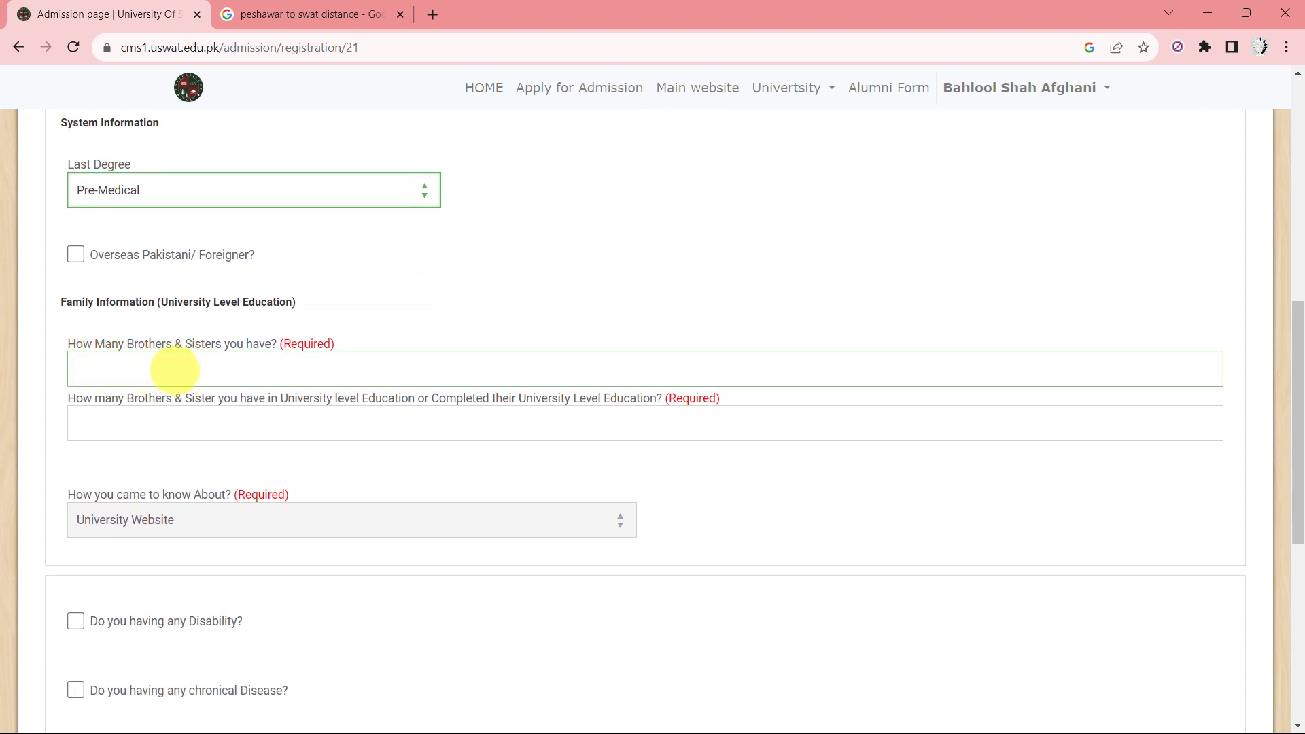
left_click(175, 371)
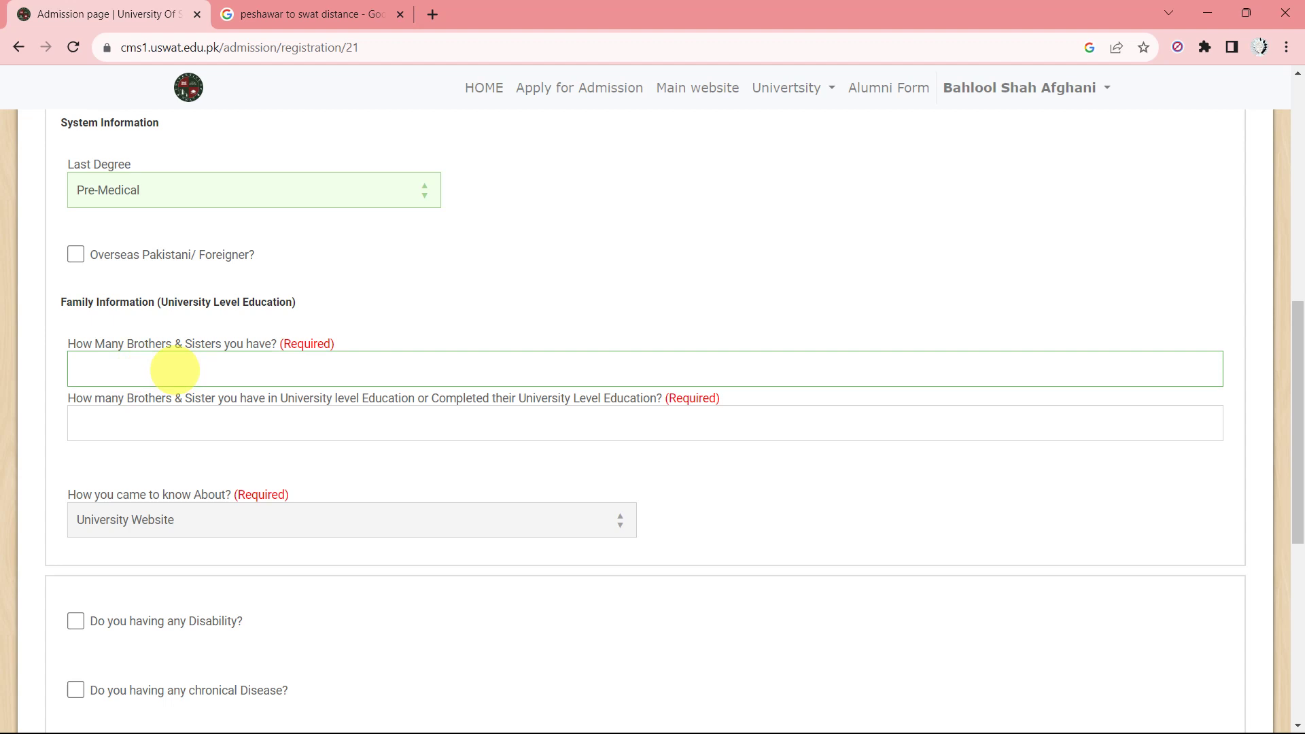
type("7")
scroll(175, 371, "down", 2)
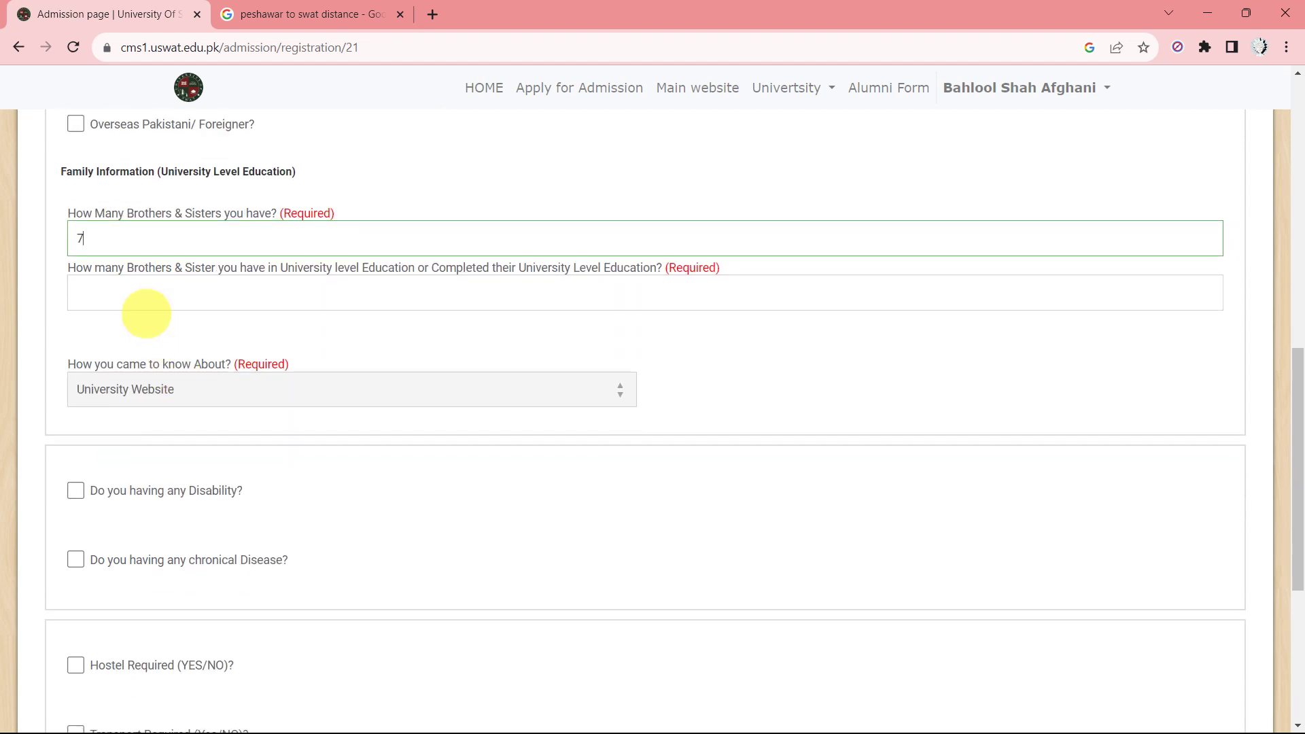
left_click(136, 297)
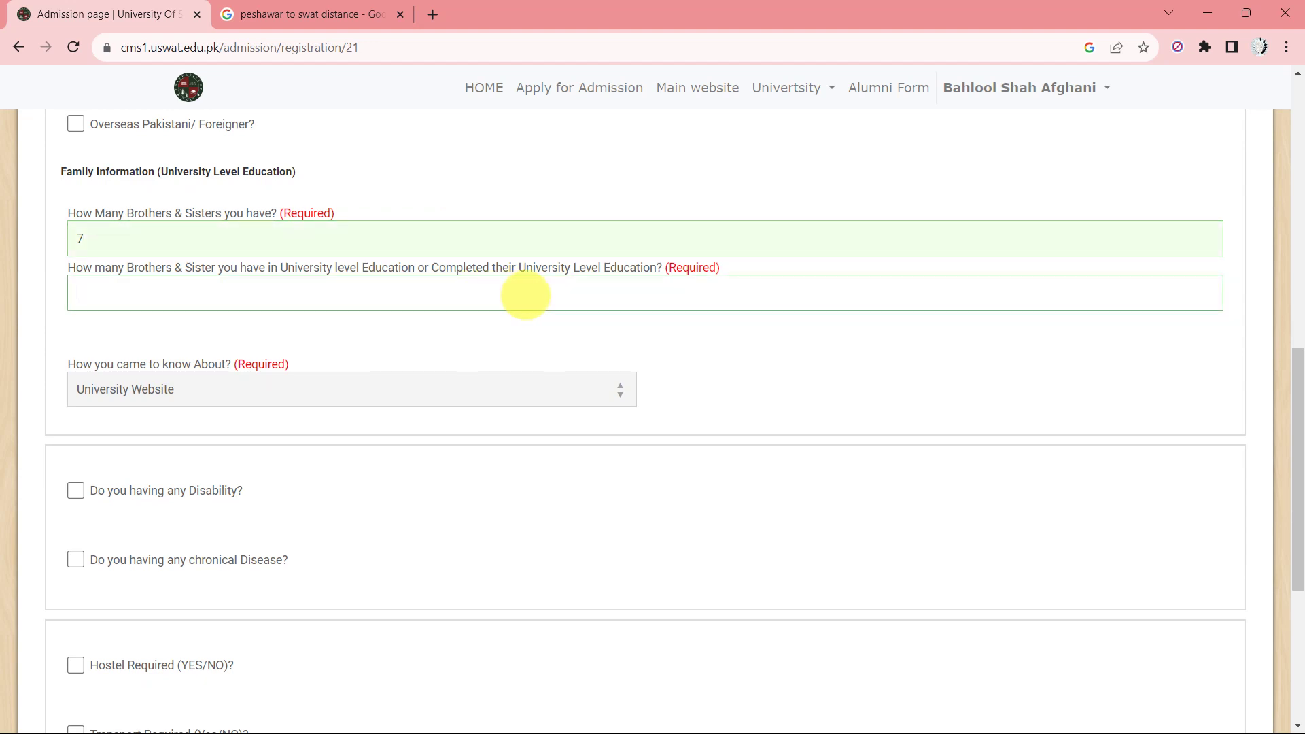
scroll(526, 296, "down", 1)
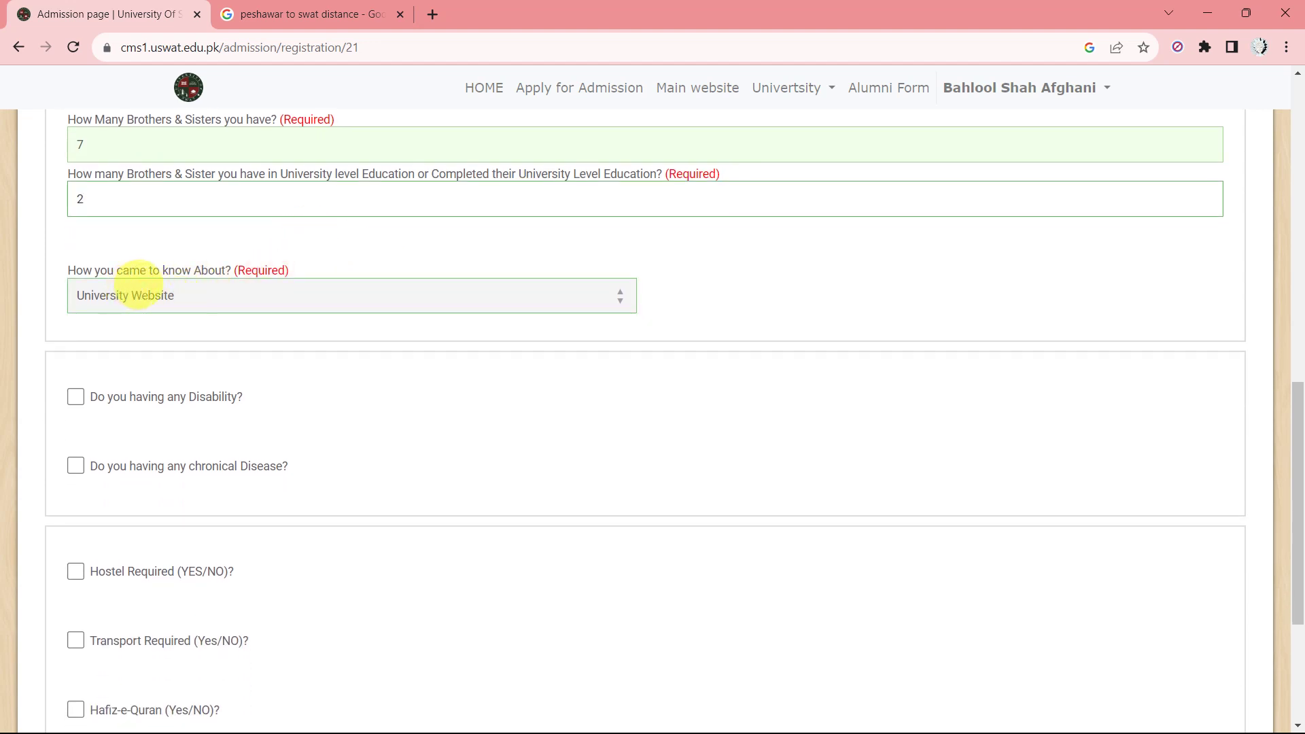
Leave Hostel and Transport Required unticked and save the personal details with Save & Next.
scroll(198, 303, "down", 1)
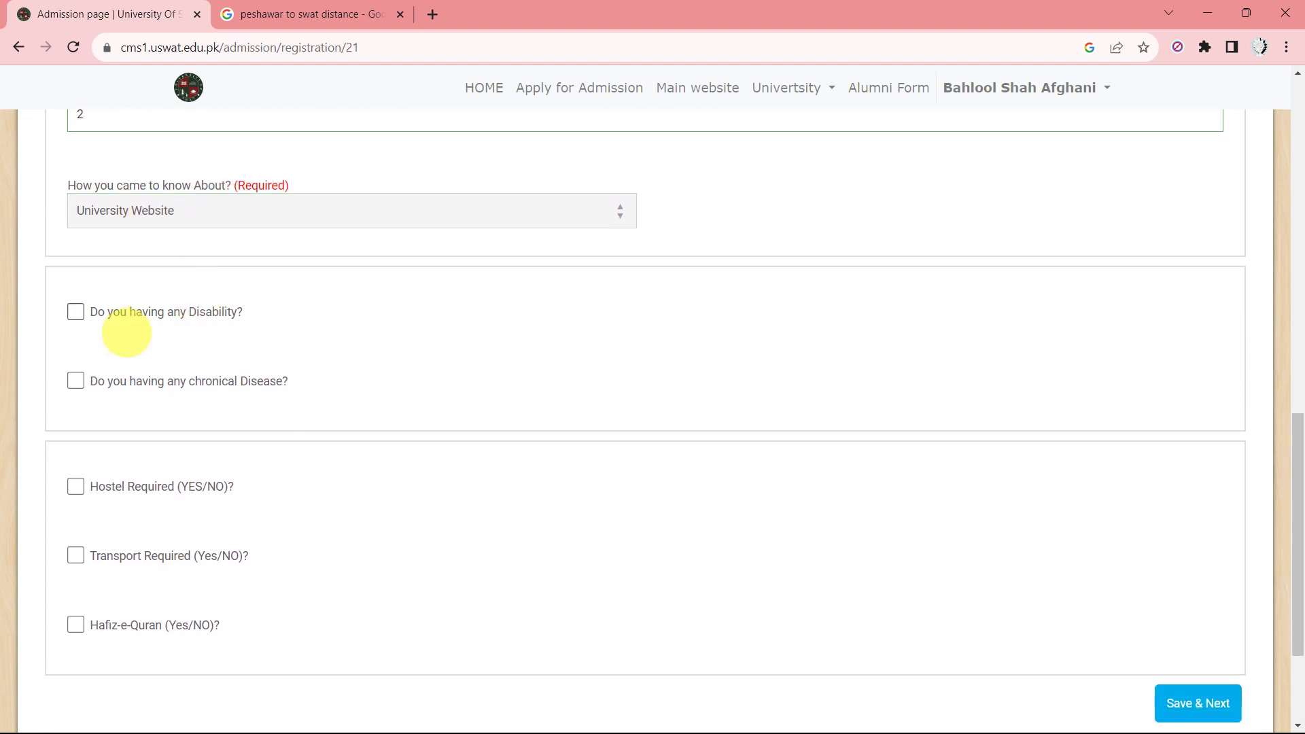
scroll(93, 344, "down", 1)
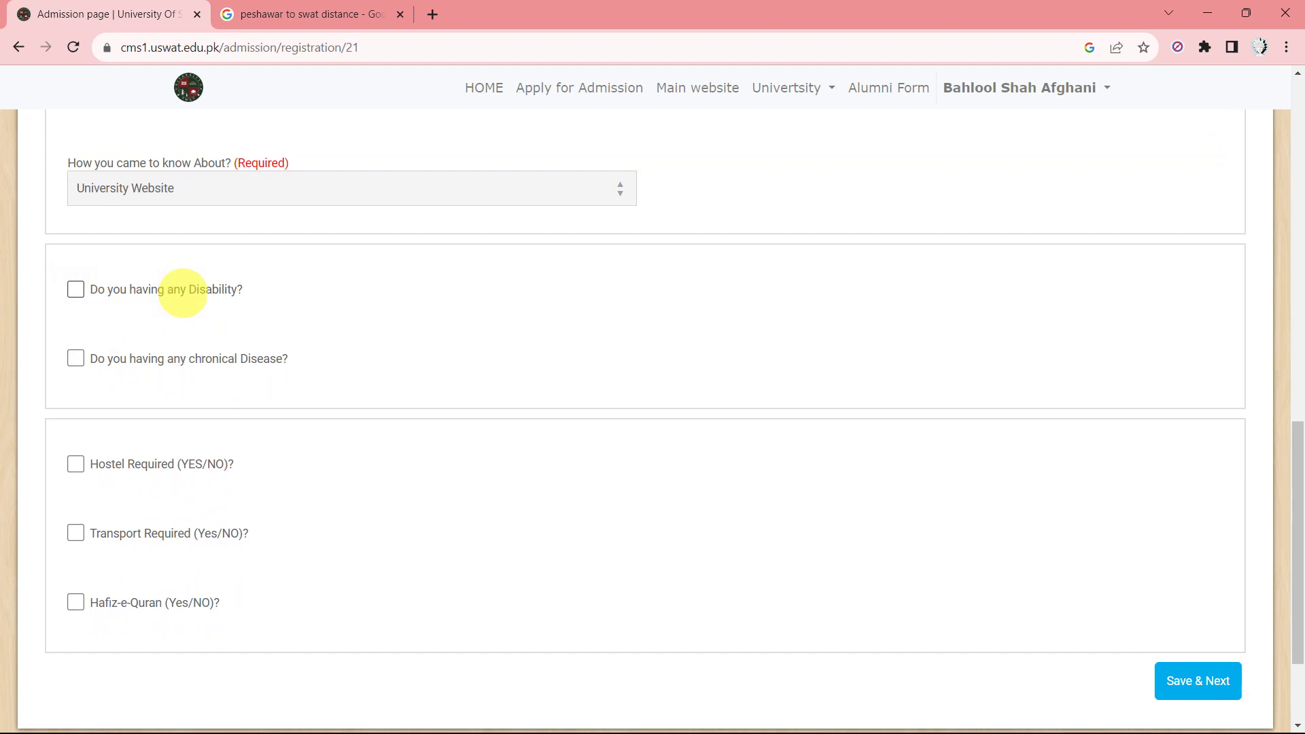
scroll(160, 346, "down", 1)
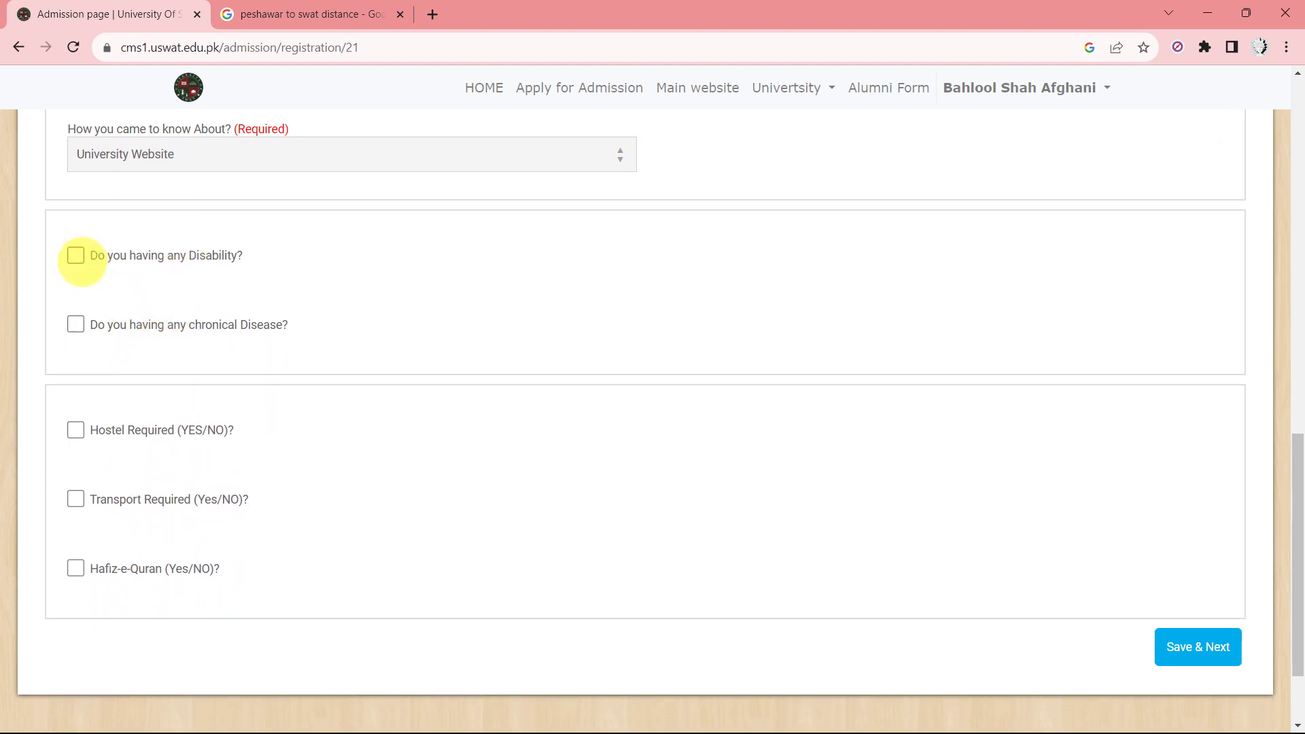
scroll(93, 329, "down", 1)
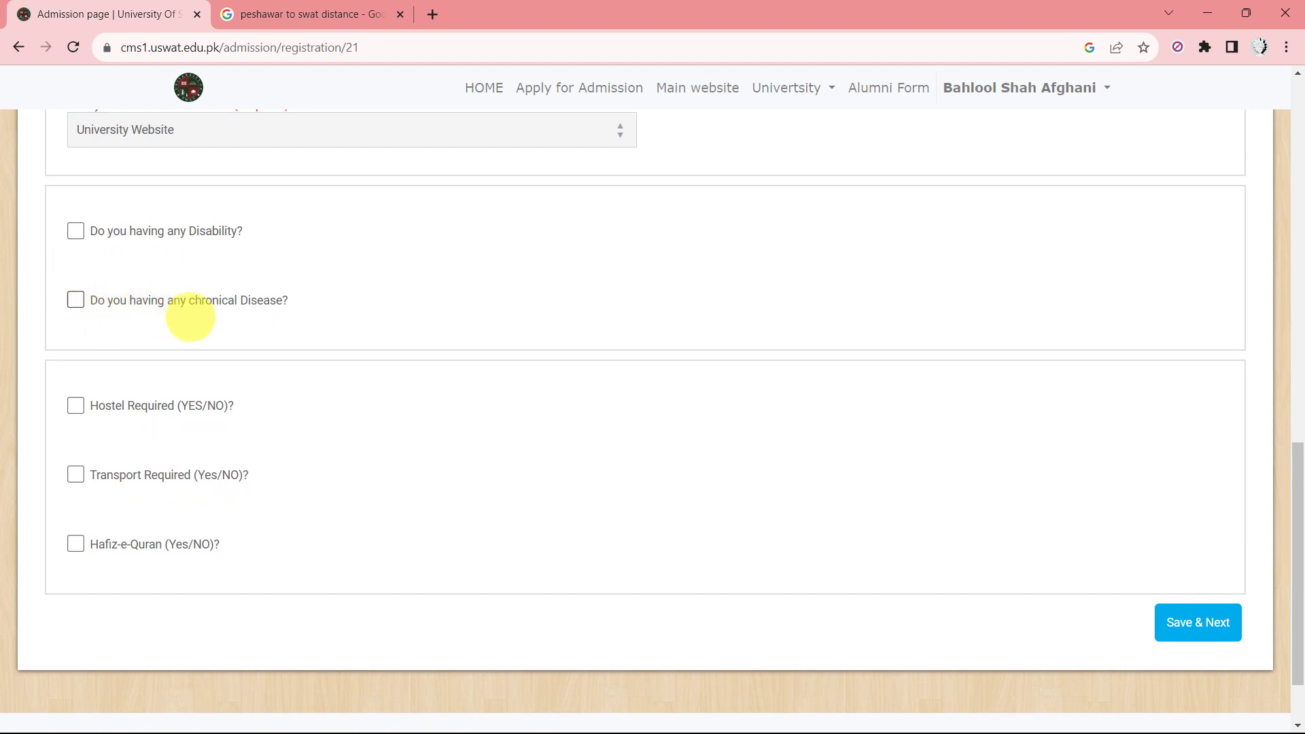
scroll(204, 338, "down", 1)
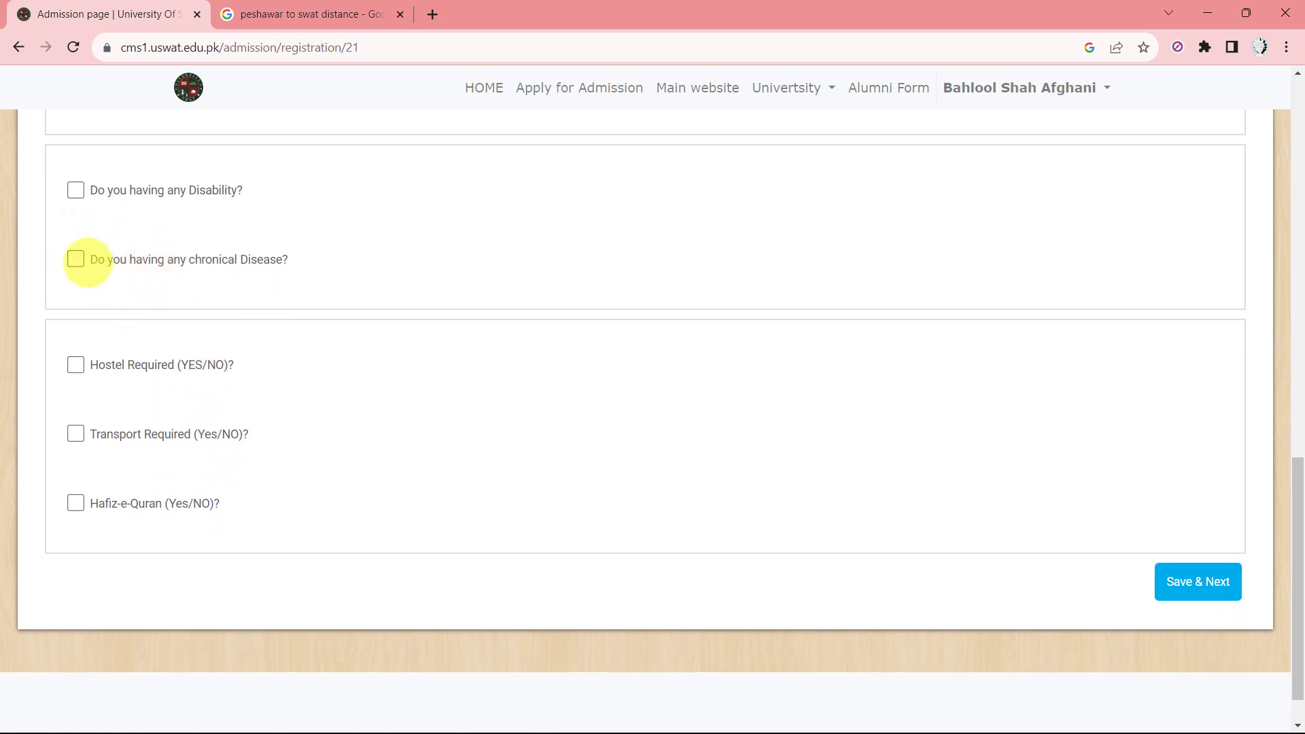
scroll(112, 260, "down", 1)
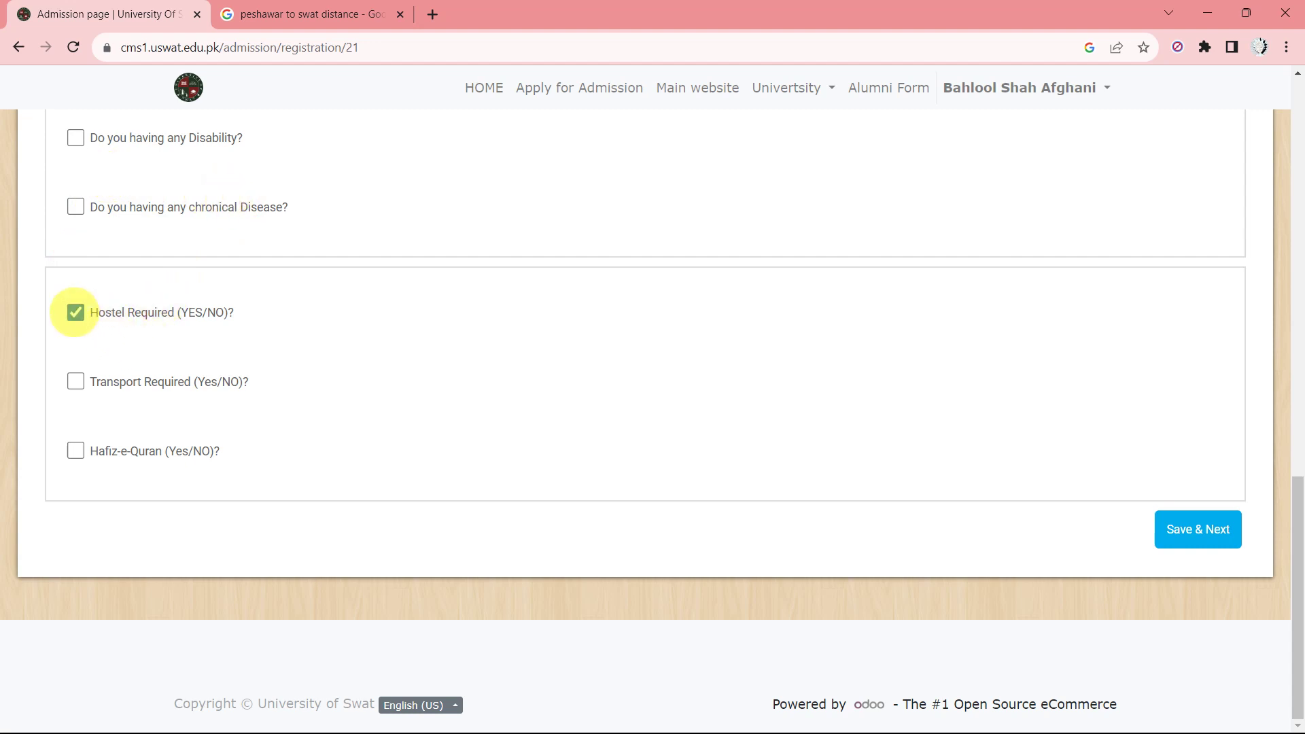
left_click(75, 312)
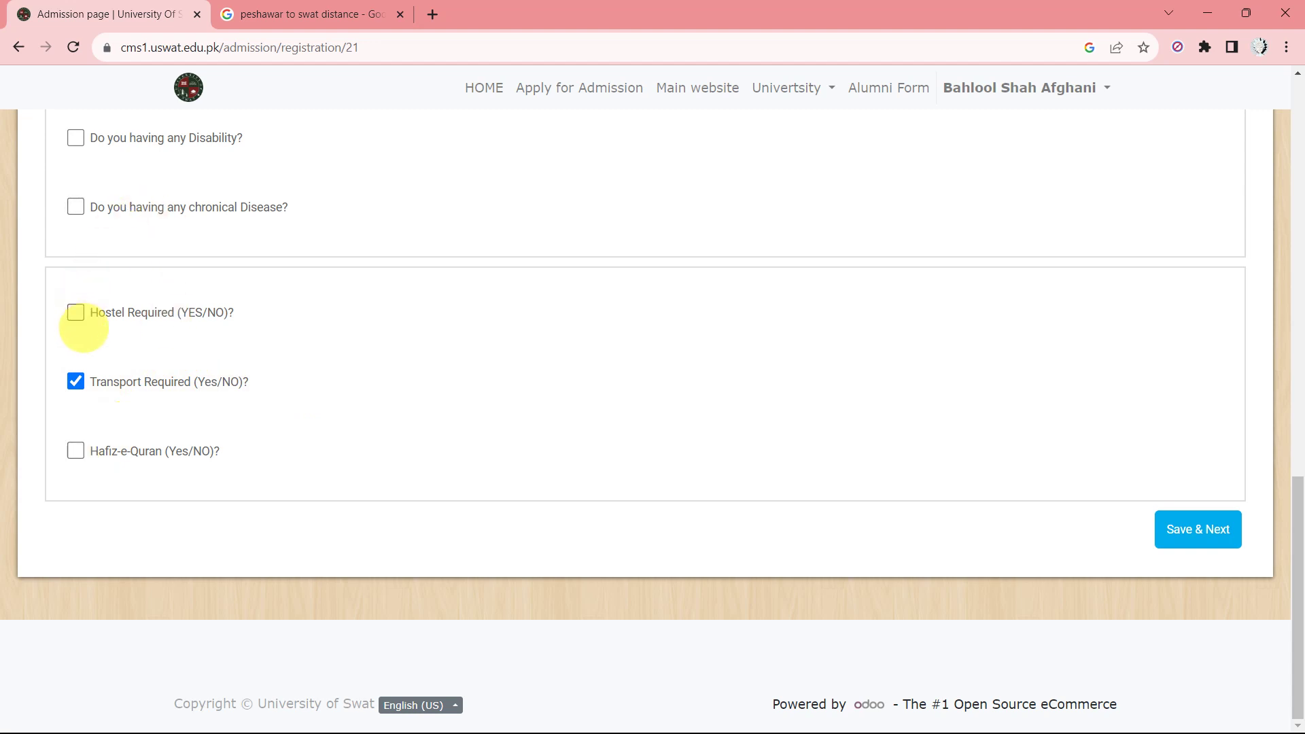
left_click(76, 382)
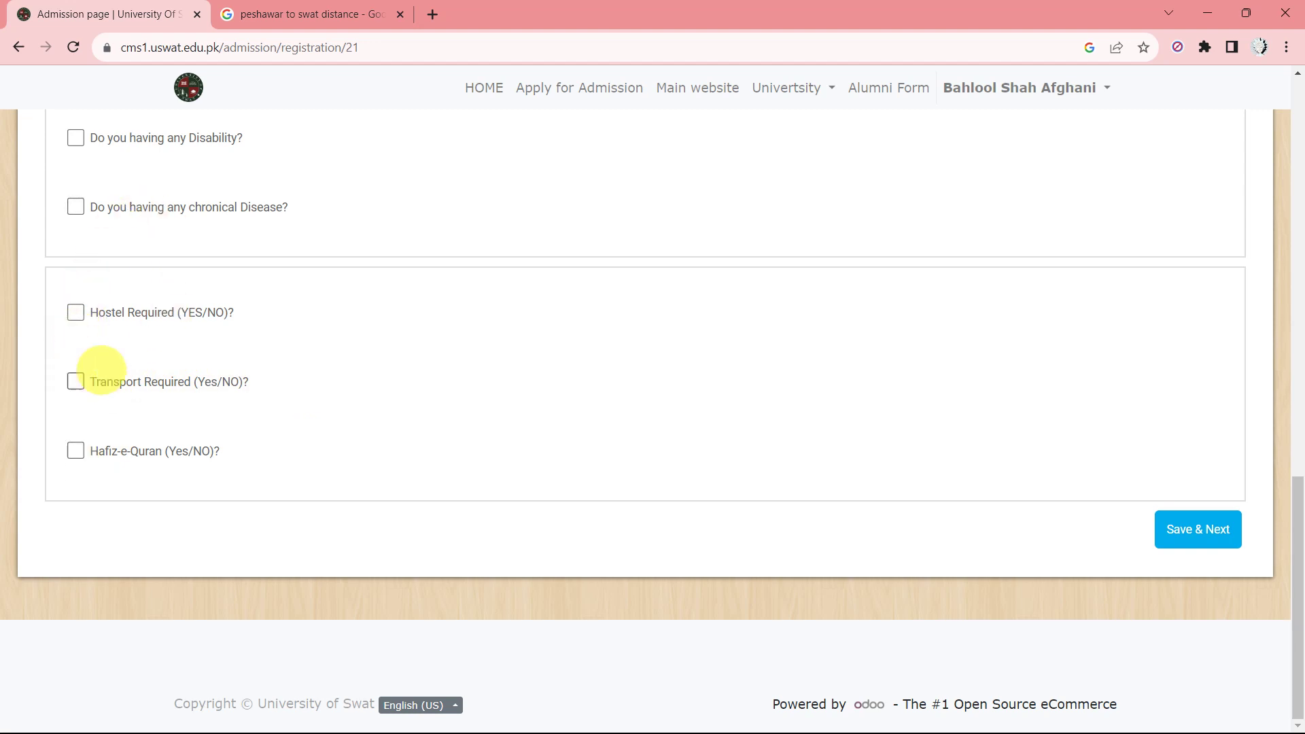
left_click(1180, 530)
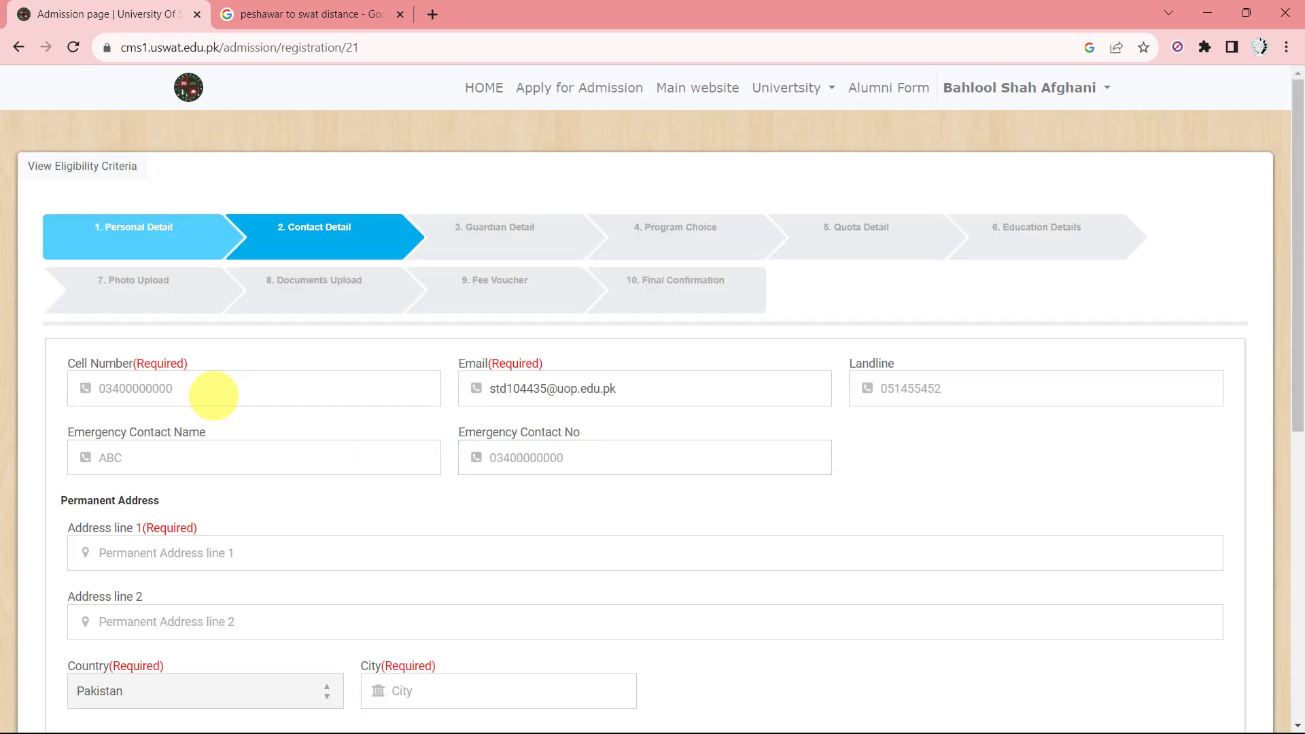
Fill the cell number from the saved autofill suggestion and confirm the e-mail address.
left_click(208, 389)
left_click(190, 391)
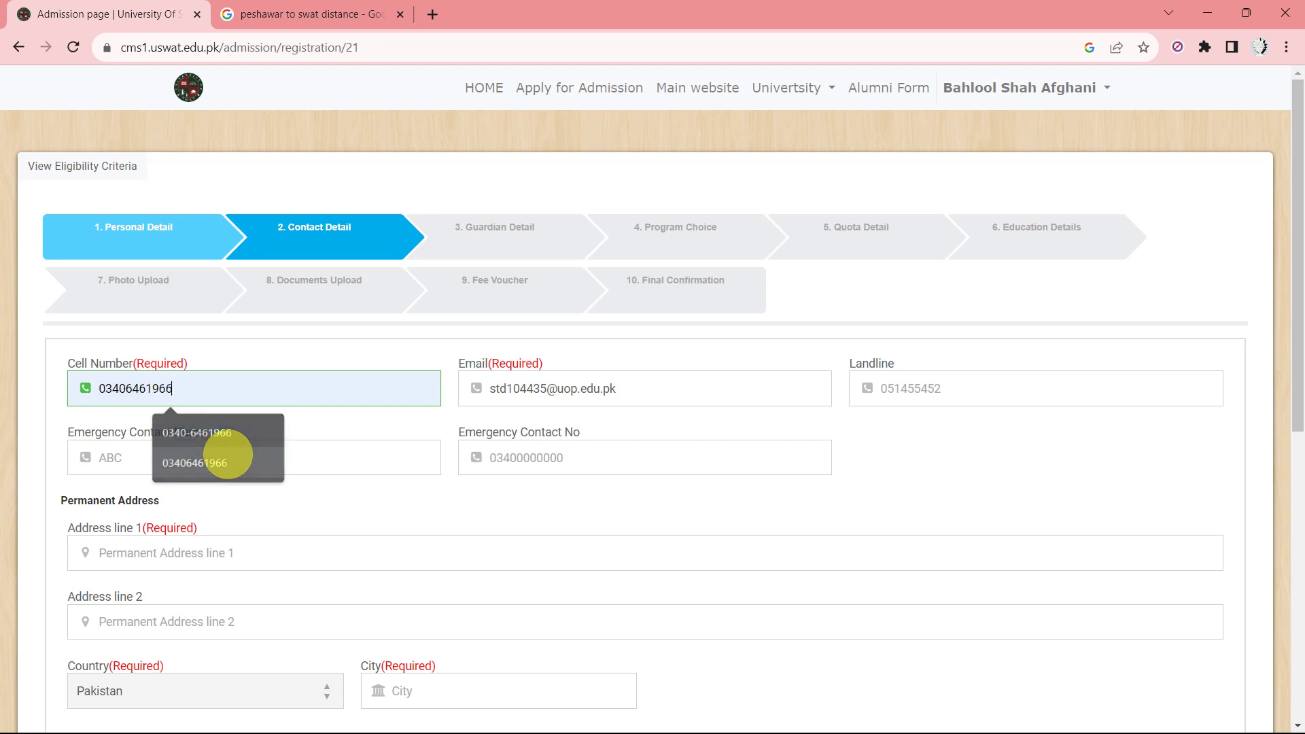
left_click(204, 462)
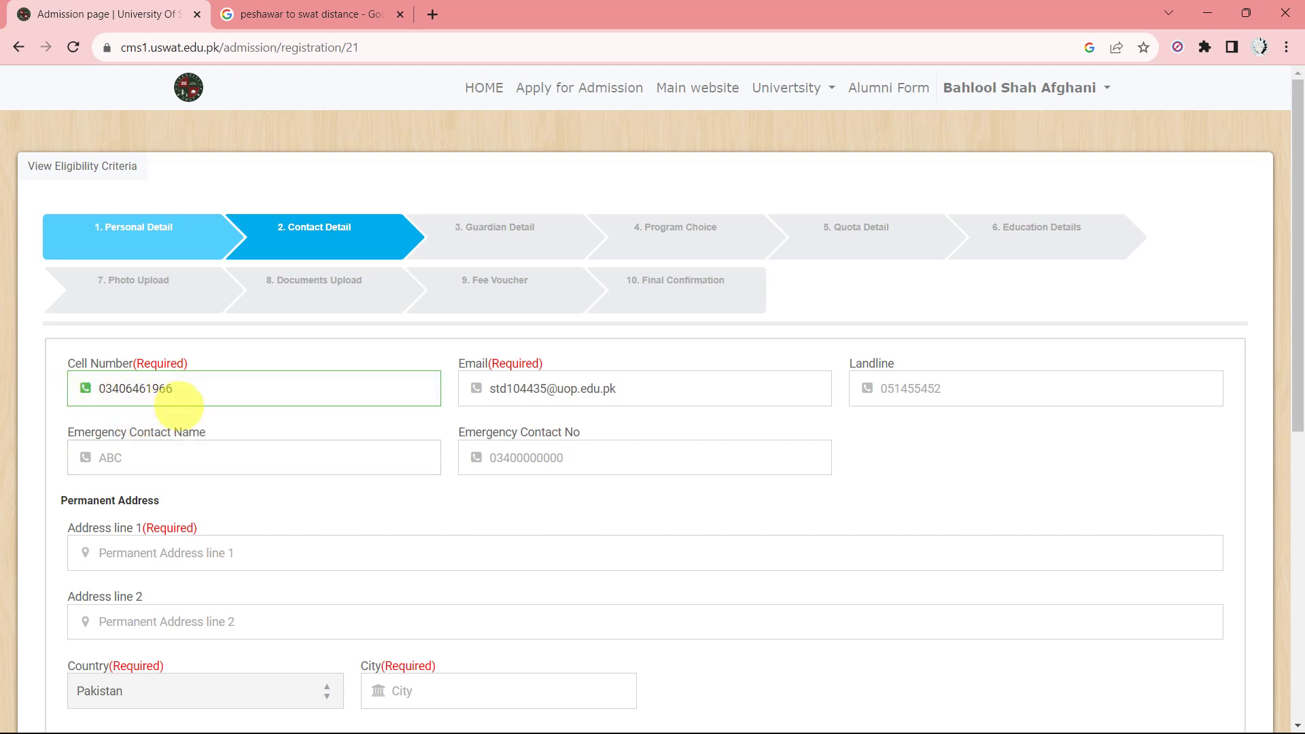
left_click(516, 390)
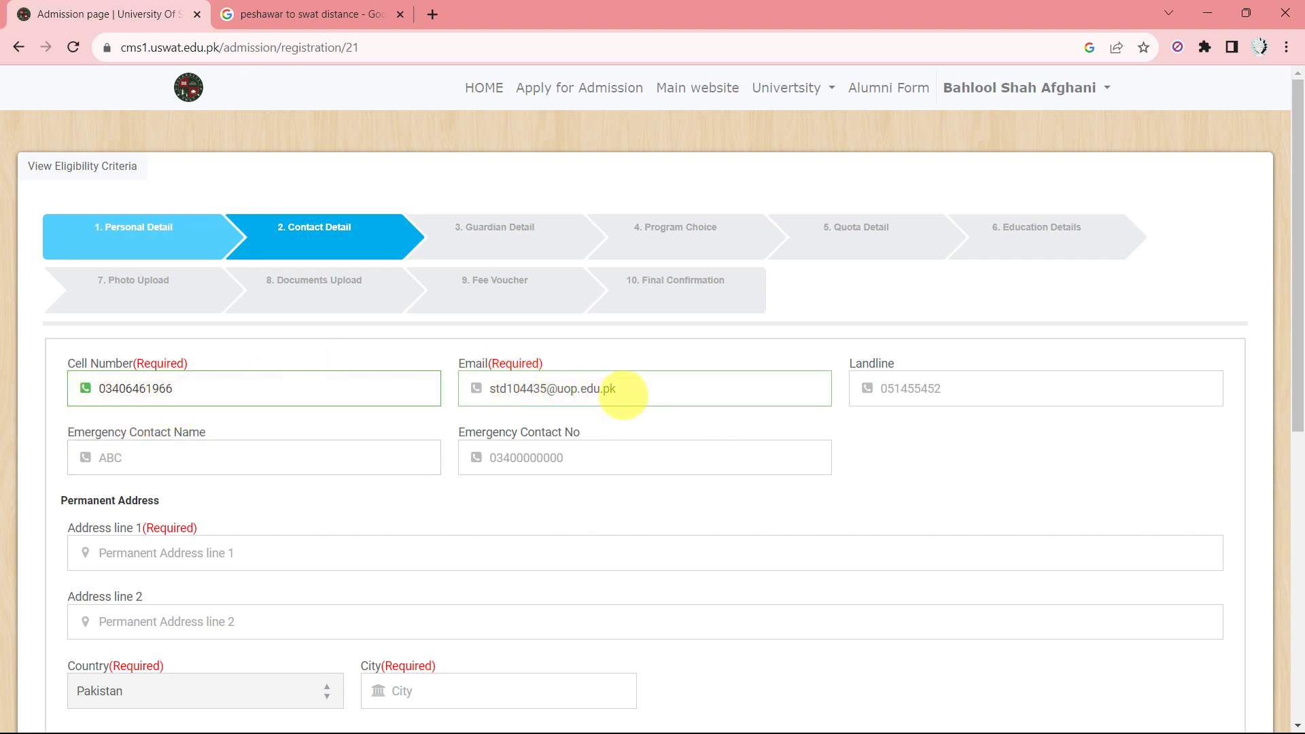
left_click(634, 394)
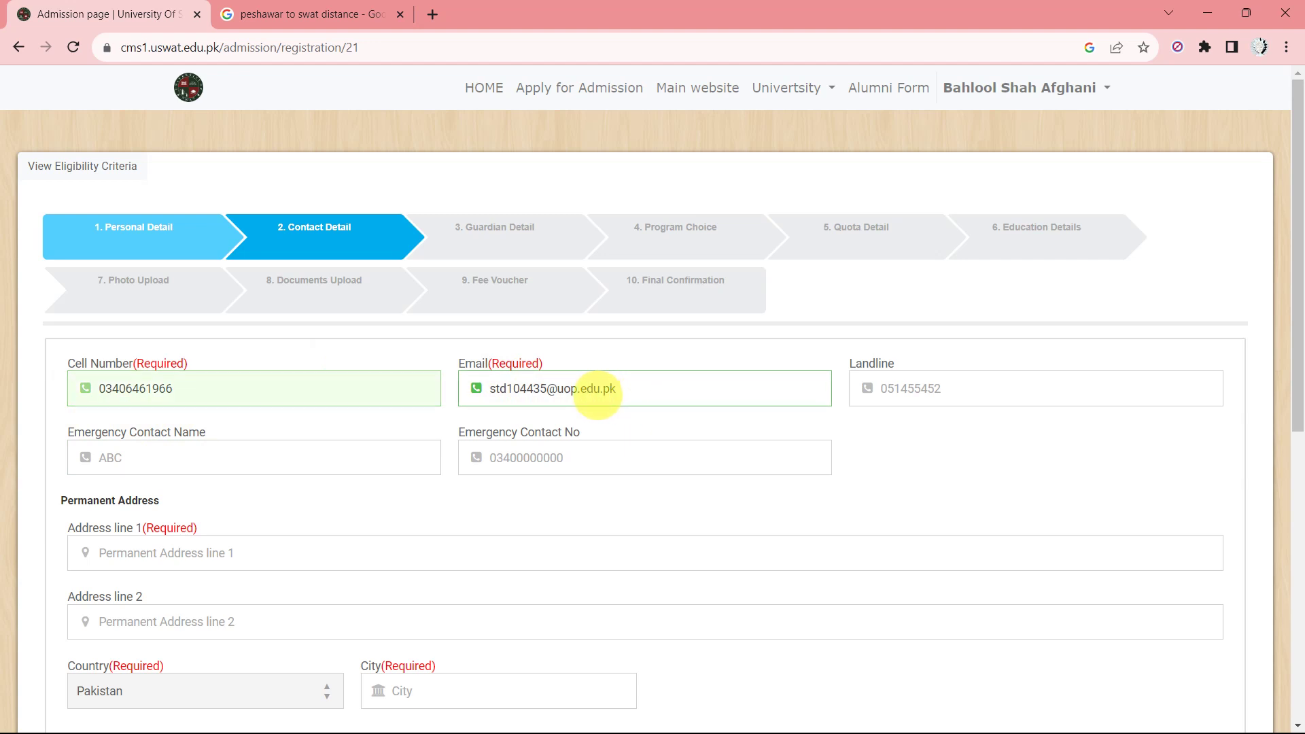
triple_click(595, 390)
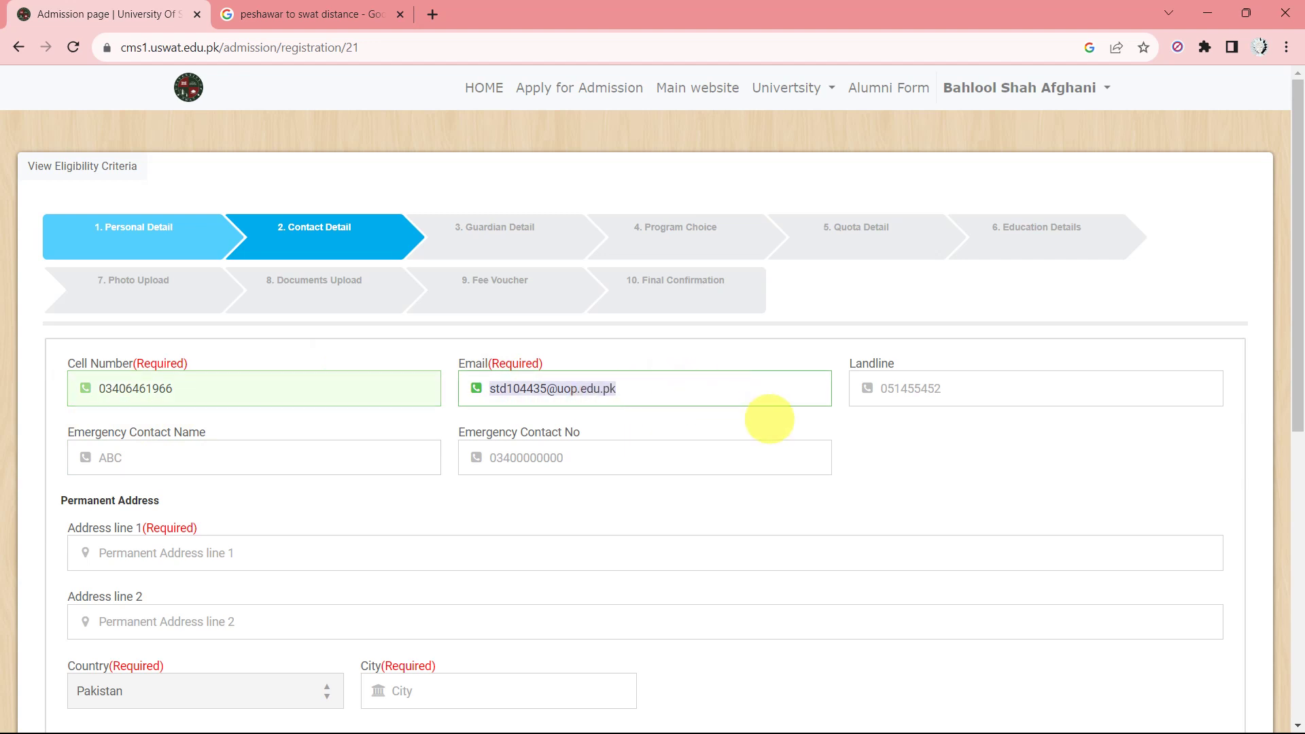
left_click(764, 418)
Go through the landline, emergency contact name and emergency contact number fields.
left_click(958, 382)
left_click(628, 395)
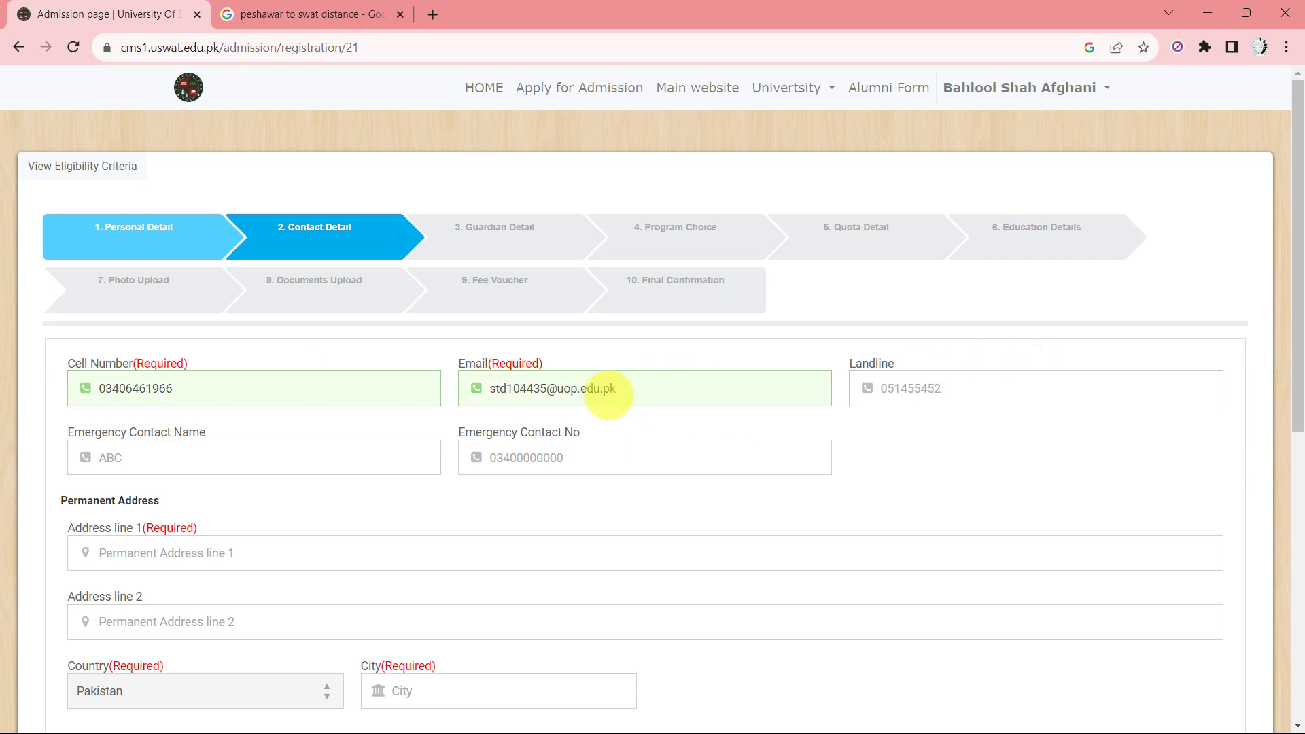
left_click(218, 456)
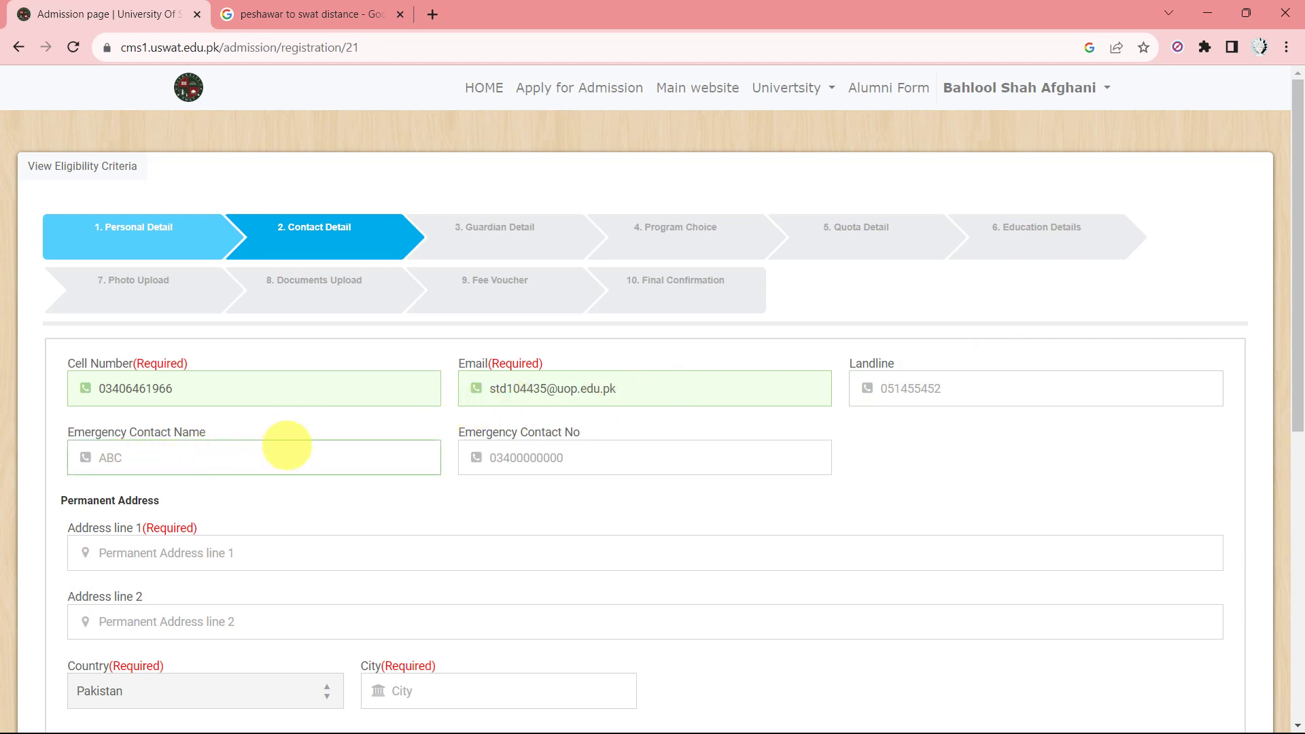
scroll(285, 442, "down", 1)
left_click(577, 408)
scroll(577, 408, "down", 1)
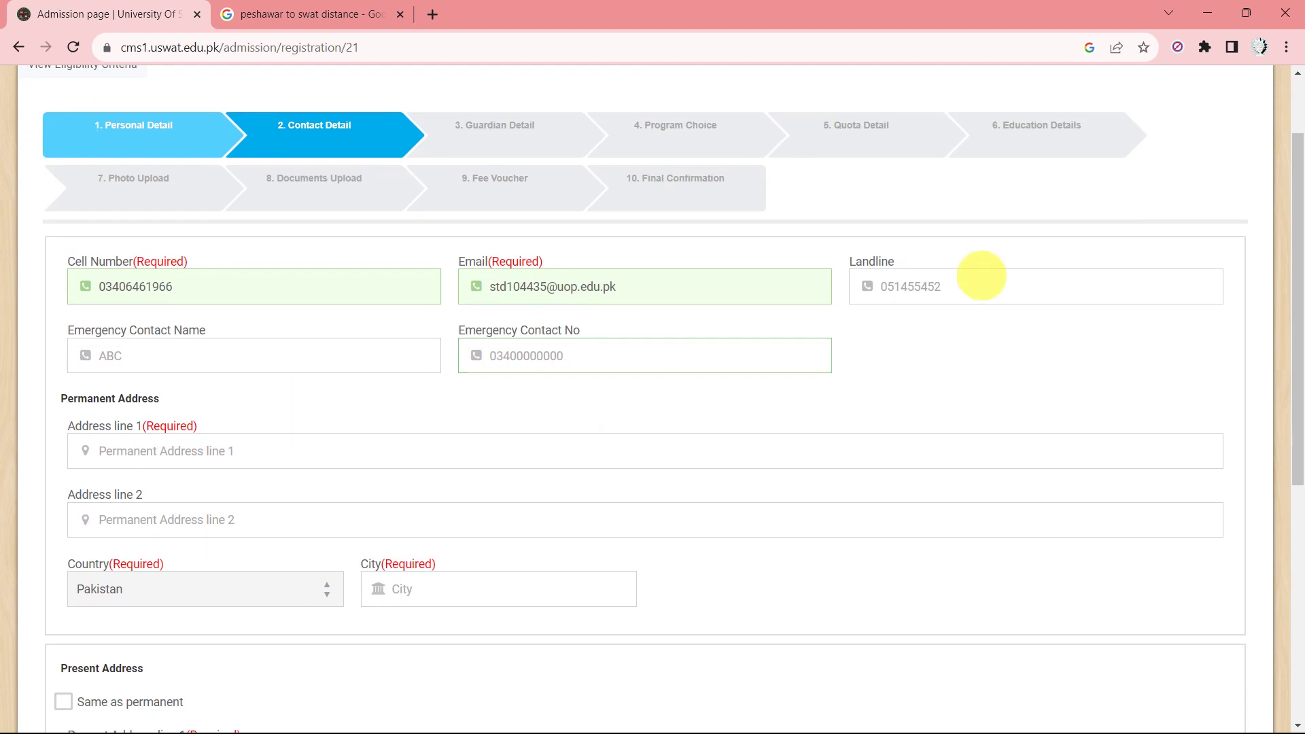
Fill permanent address line 1 from the saved suggestion and set the permanent city to Peshawar.
scroll(777, 326, "down", 1)
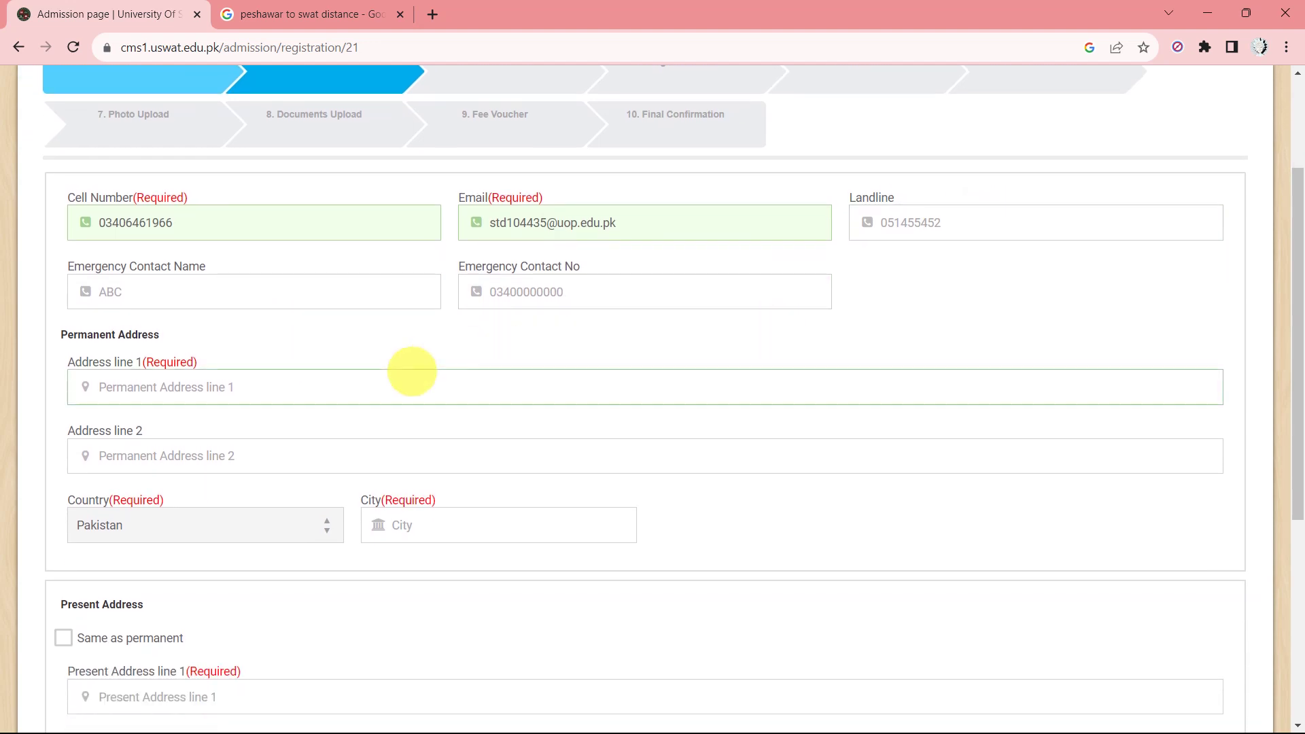
scroll(410, 370, "down", 1)
left_click(206, 362)
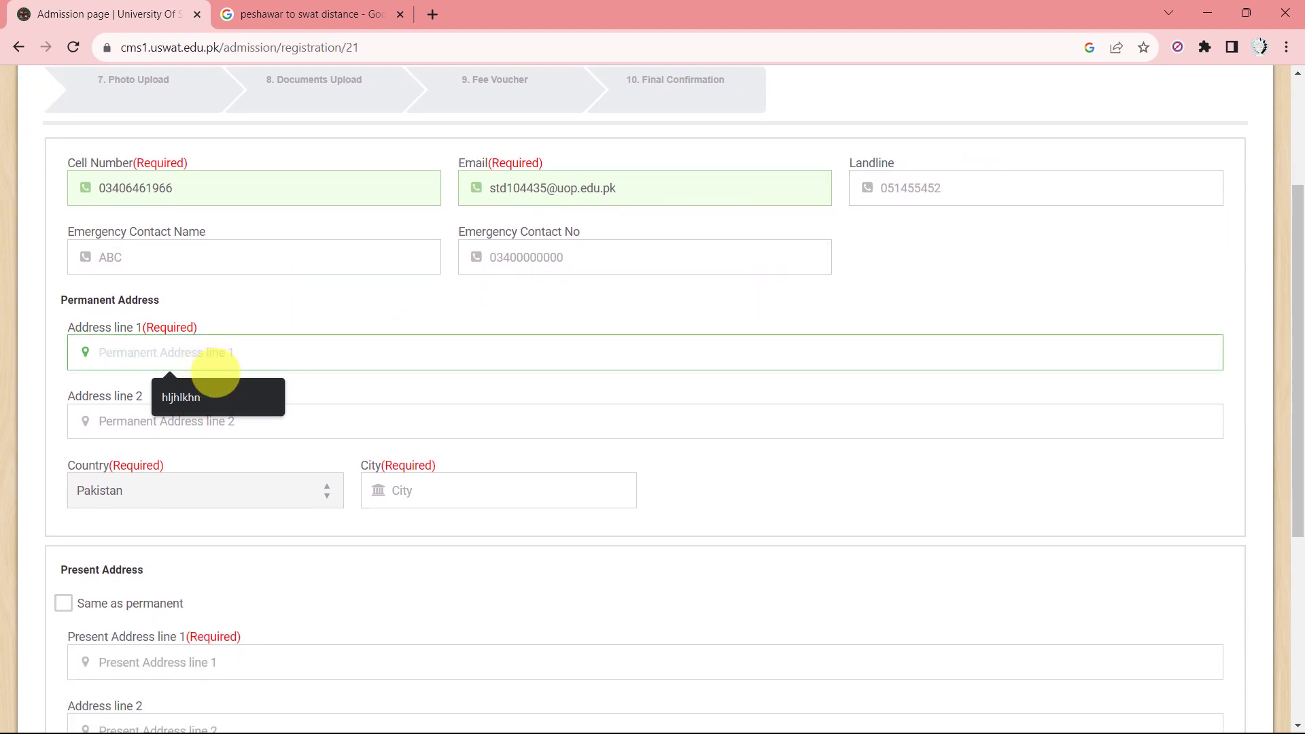
left_click(238, 384)
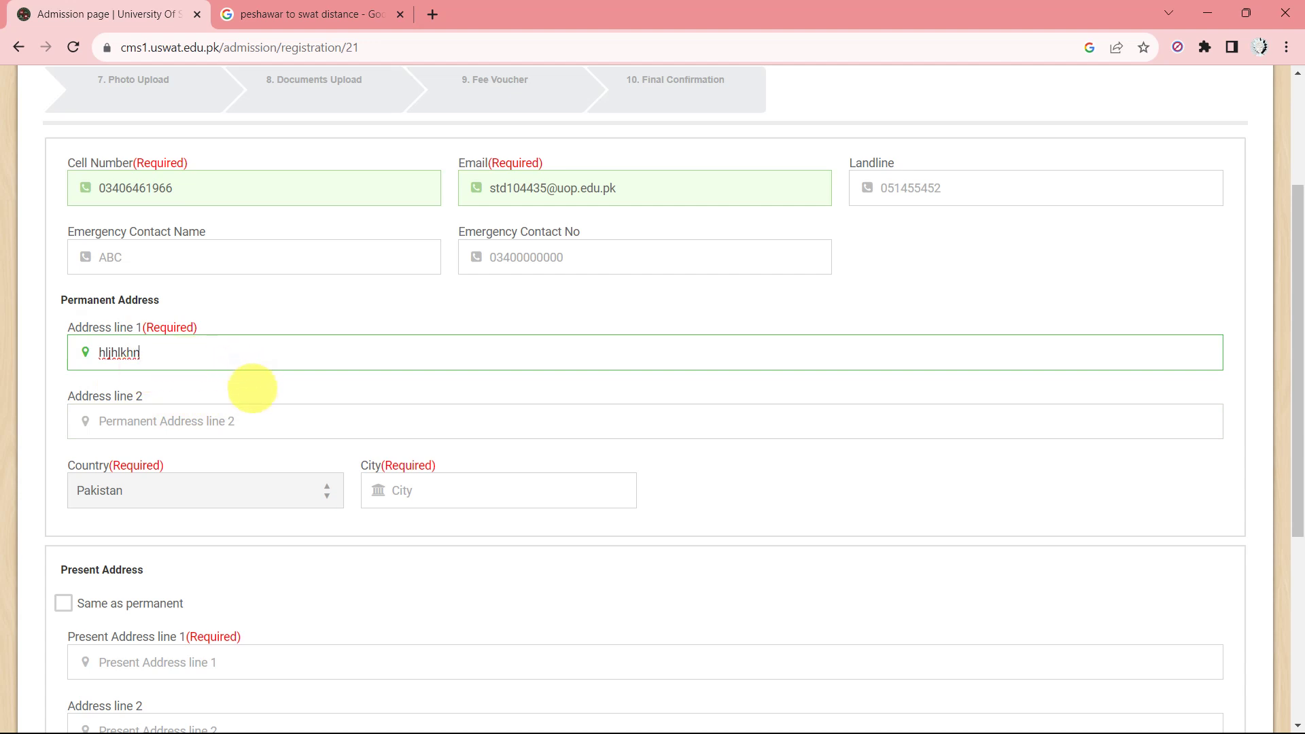
scroll(250, 378, "down", 1)
scroll(197, 503, "down", 1)
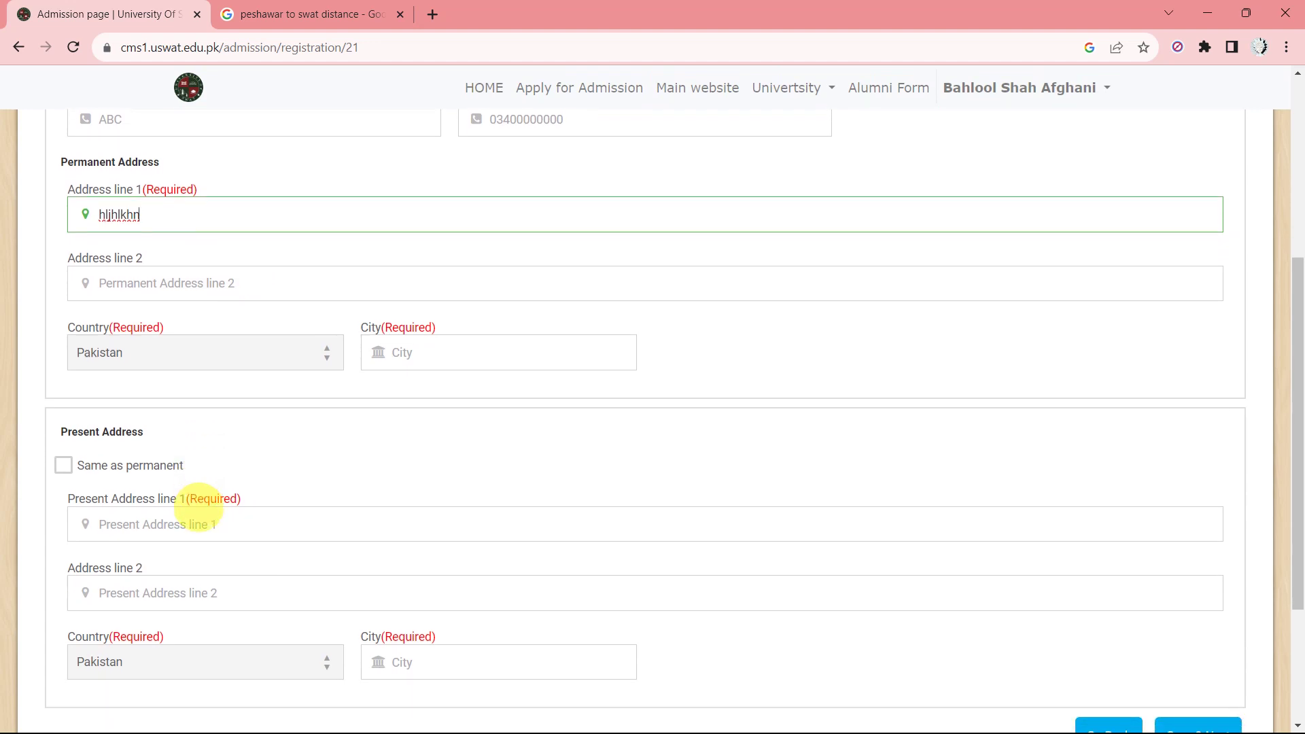
left_click(443, 344)
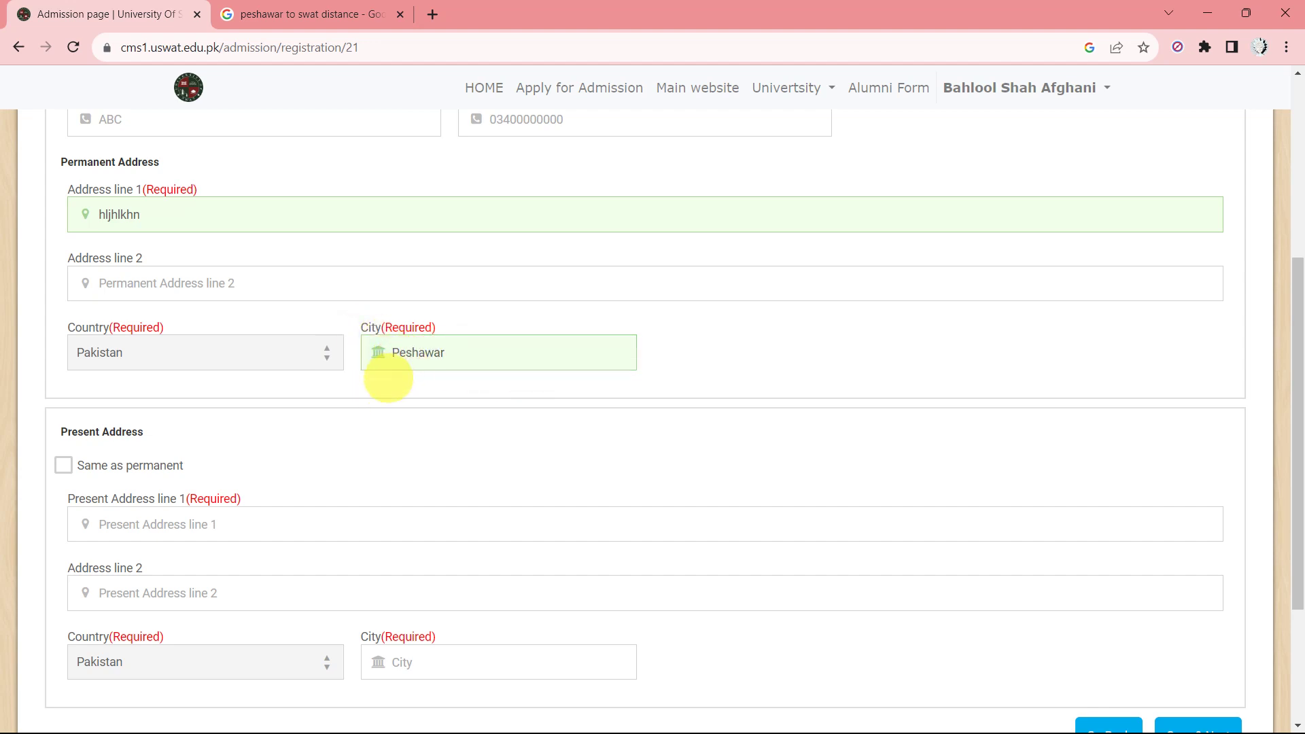
scroll(429, 382, "down", 1)
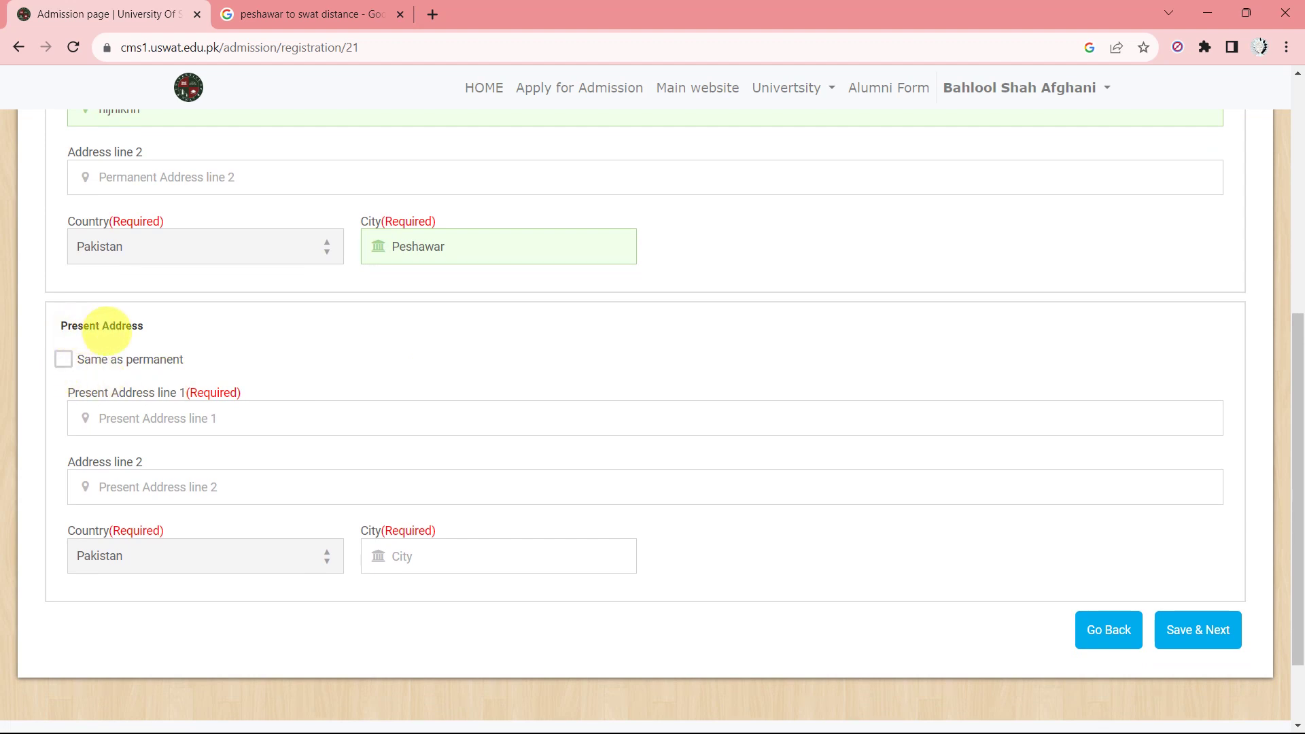
Turn off 'Same as permanent' and type the present address line 1.
scroll(104, 340, "up", 1)
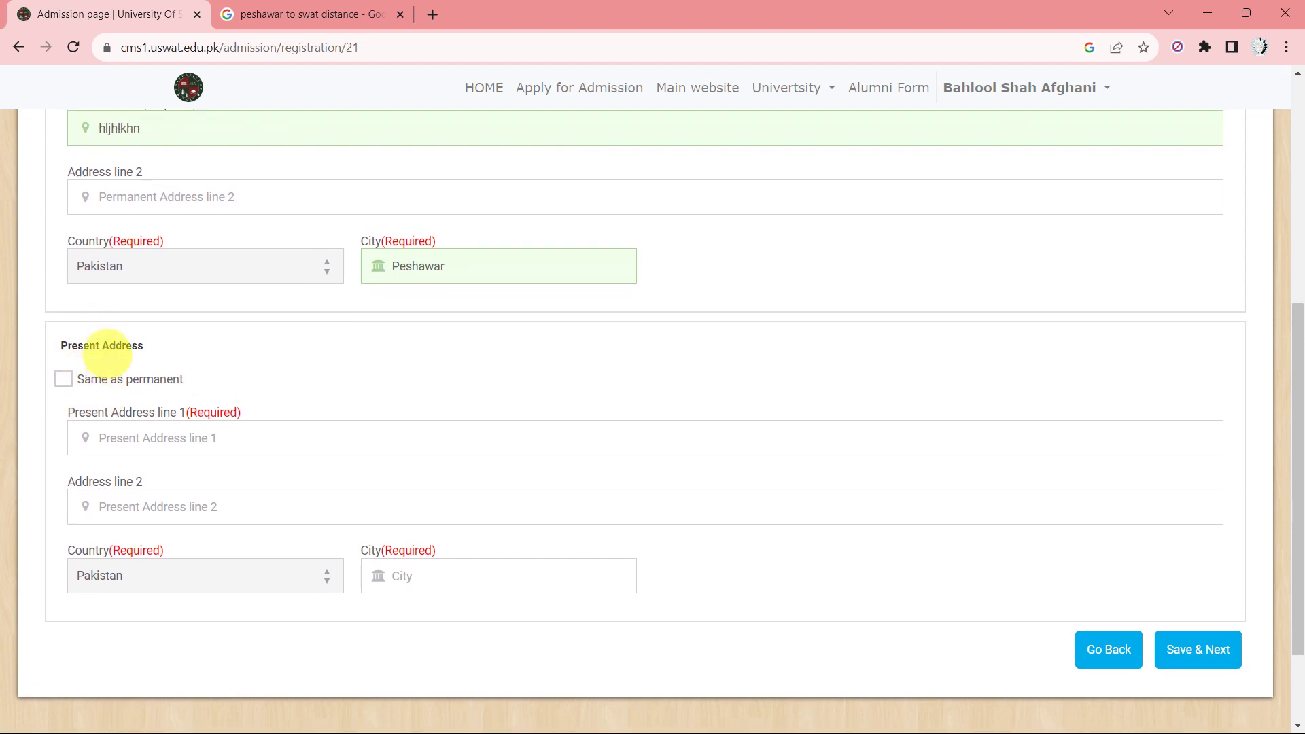
double_click(63, 378)
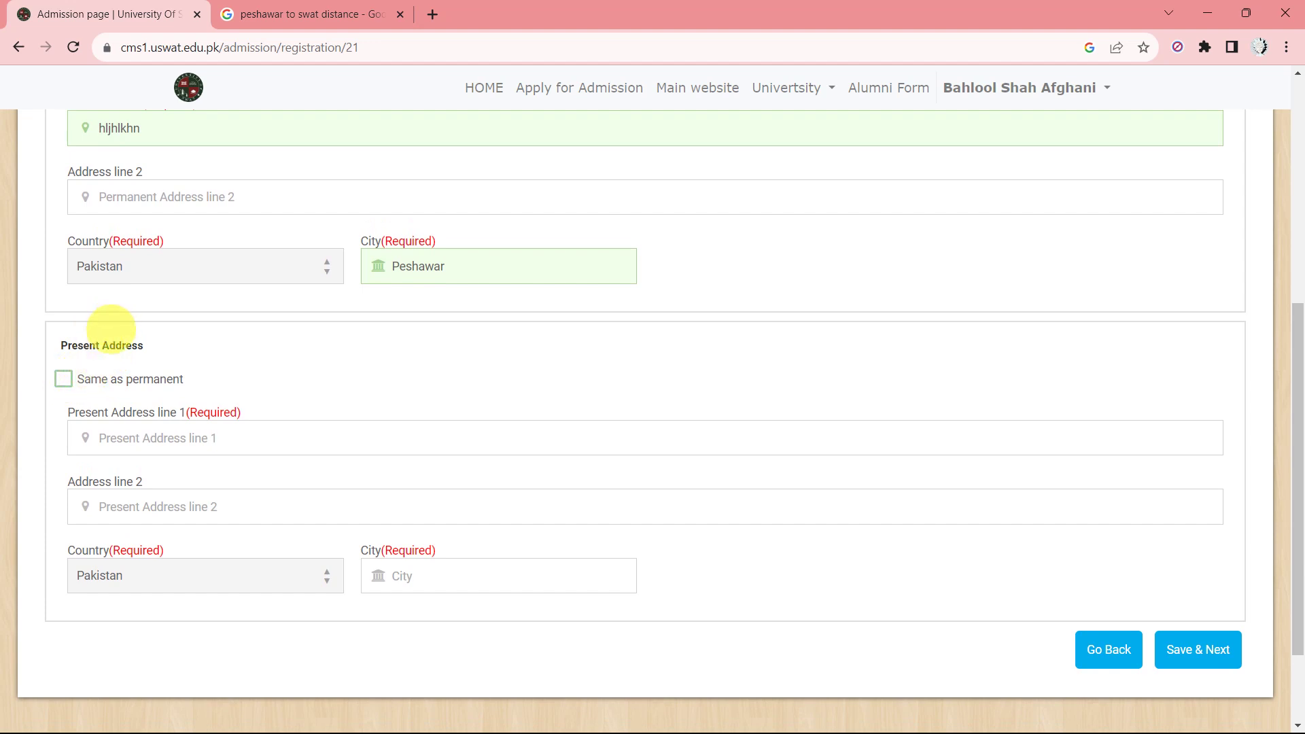
left_click(63, 379)
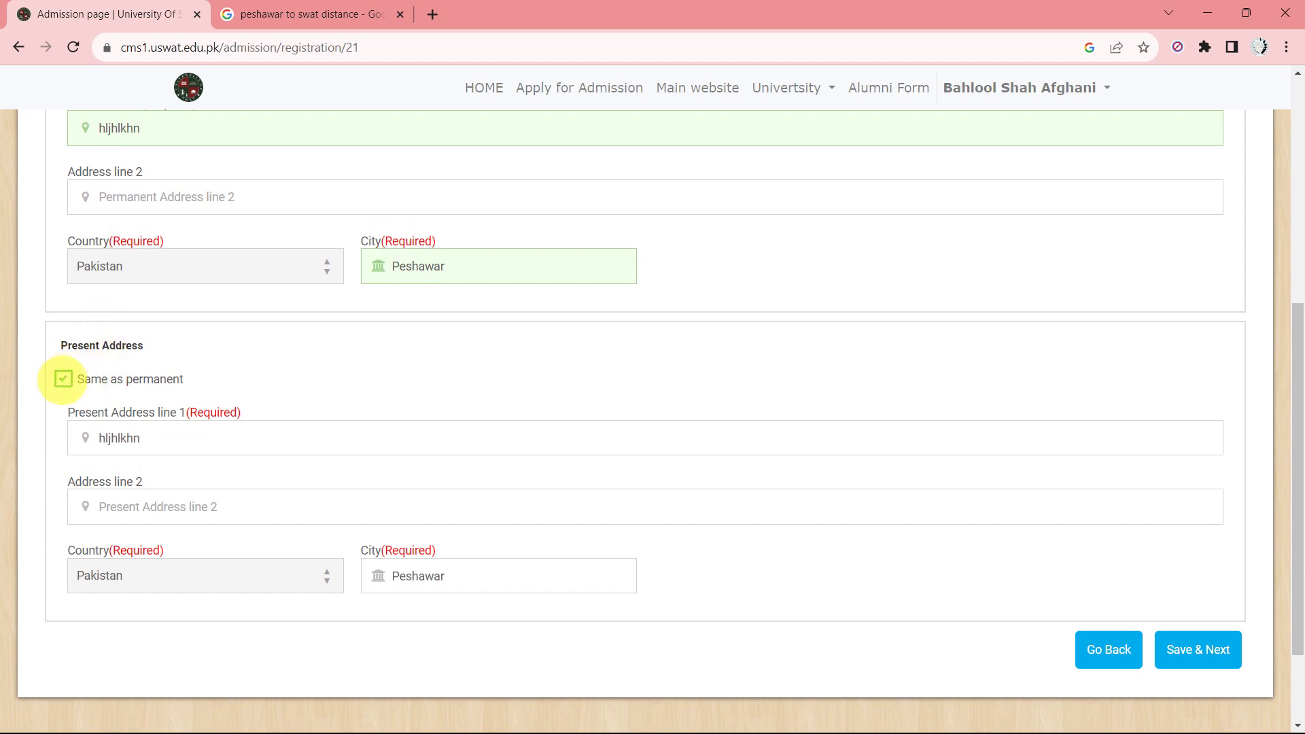
left_click(63, 379)
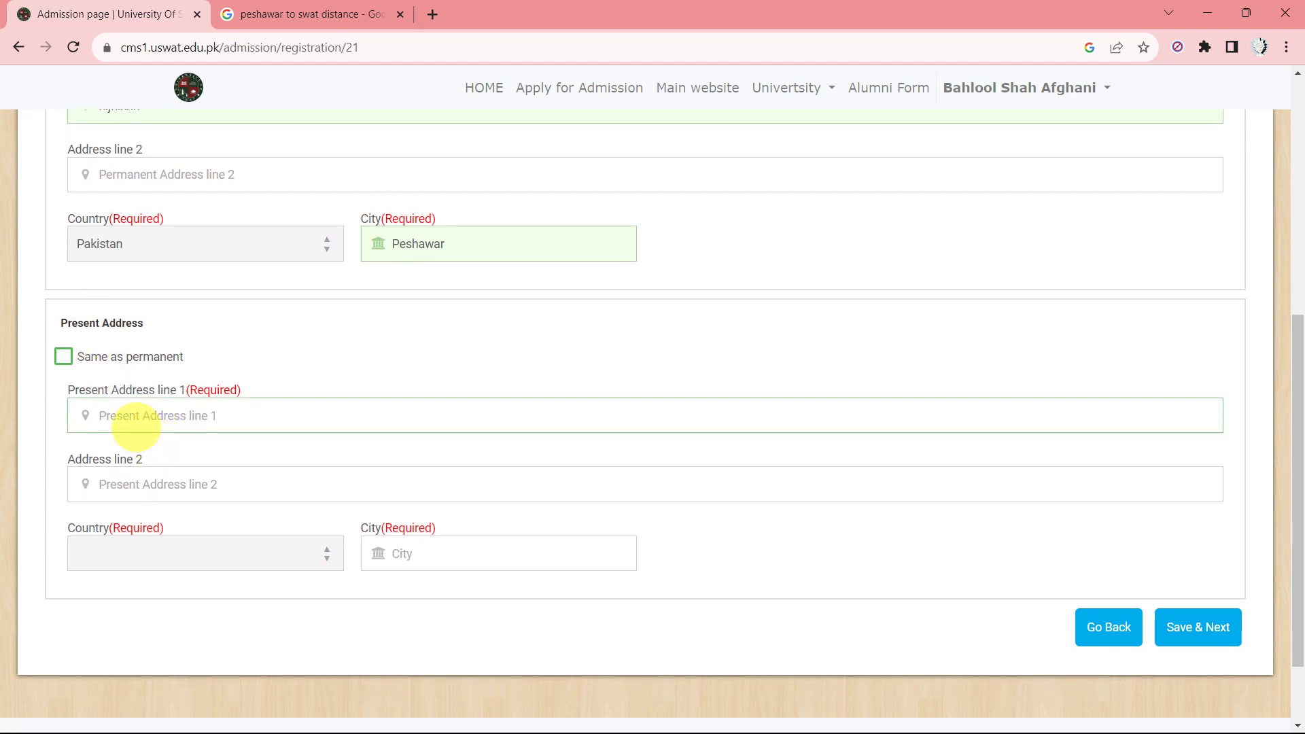
left_click(136, 425)
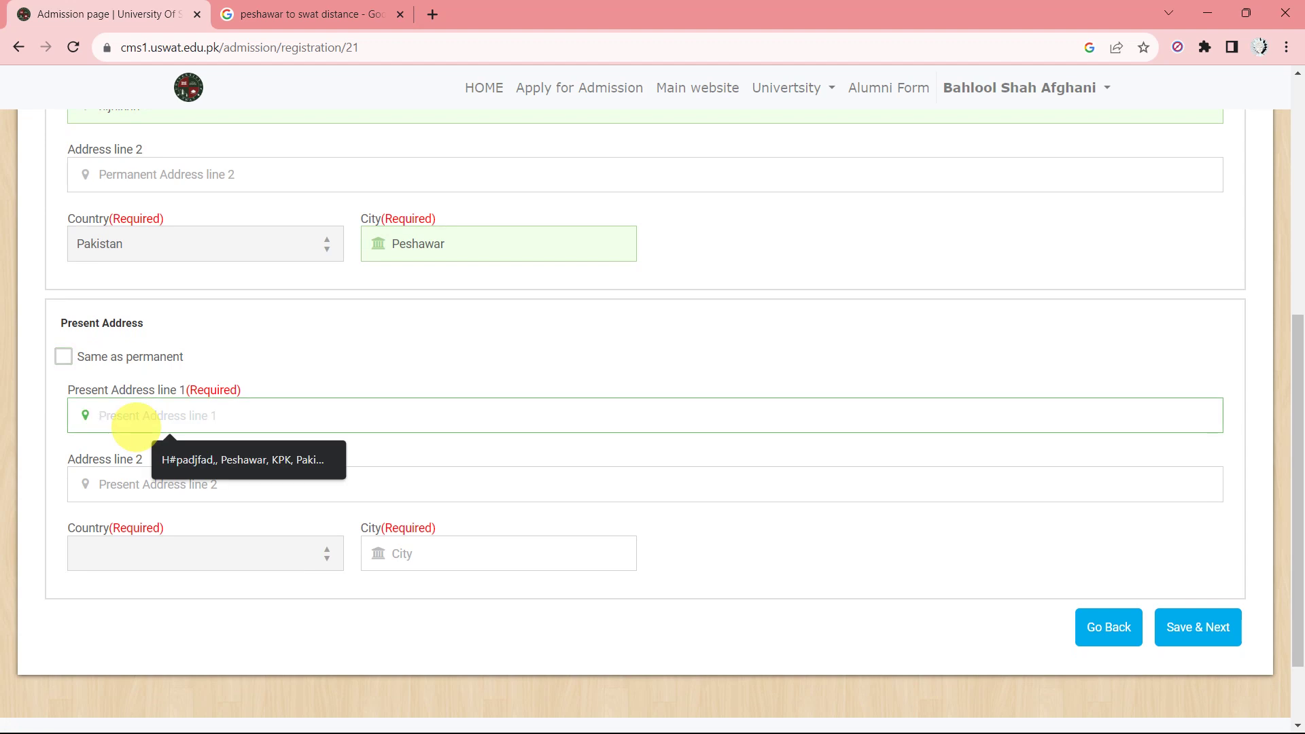
type("F")
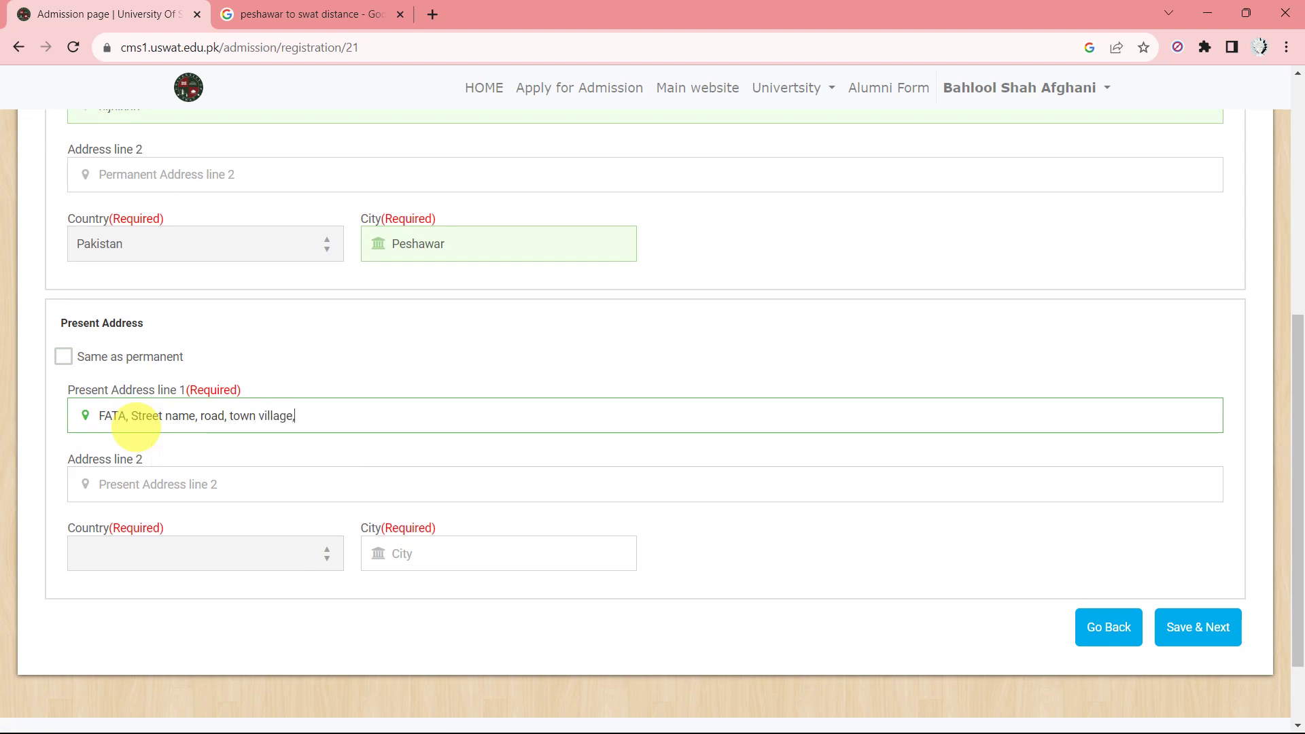
Set the present address country to PAKISTAN.
scroll(136, 425, "down", 1)
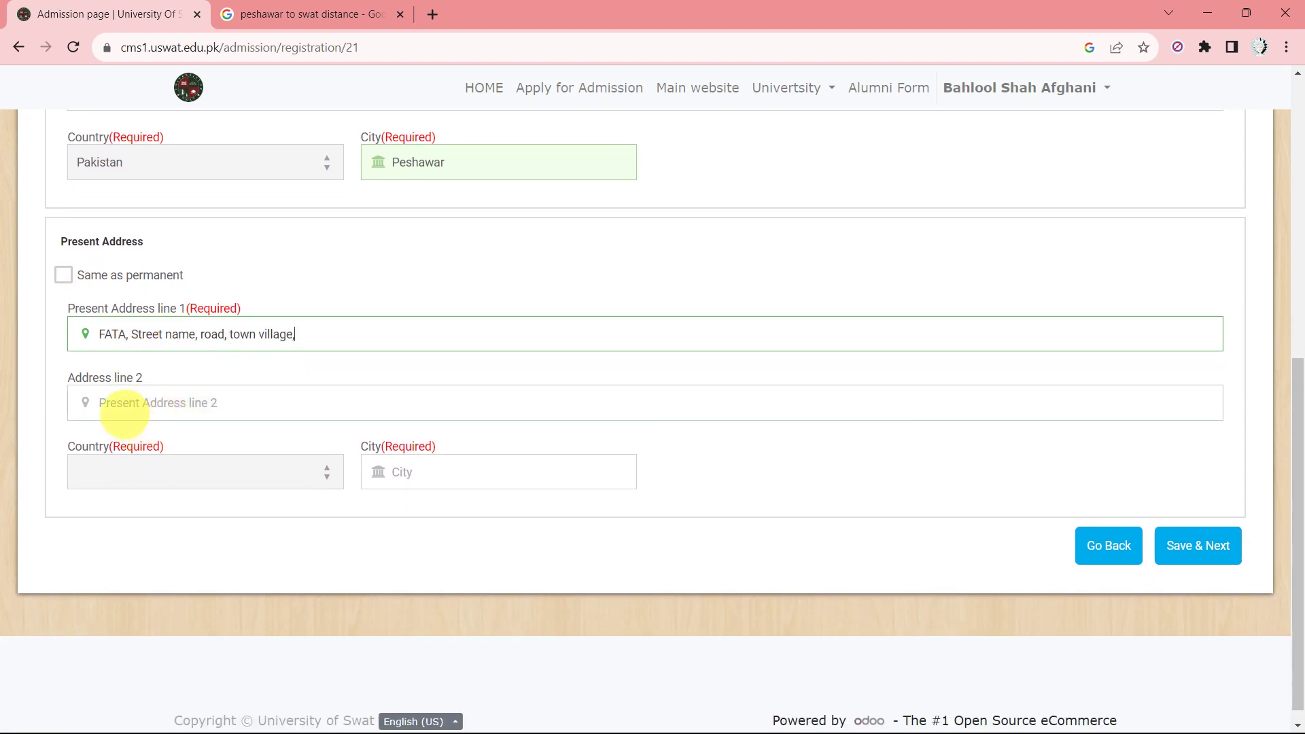
left_click(196, 471)
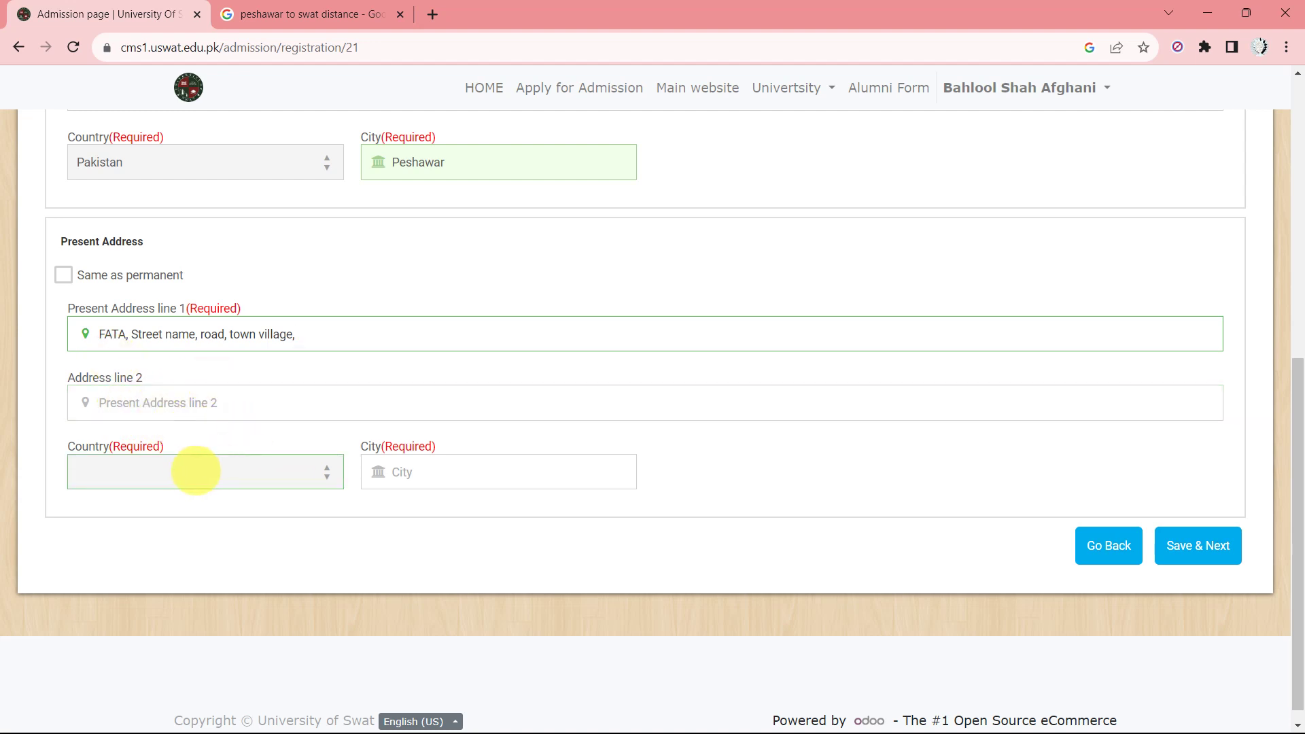
left_click(189, 471)
key("p")
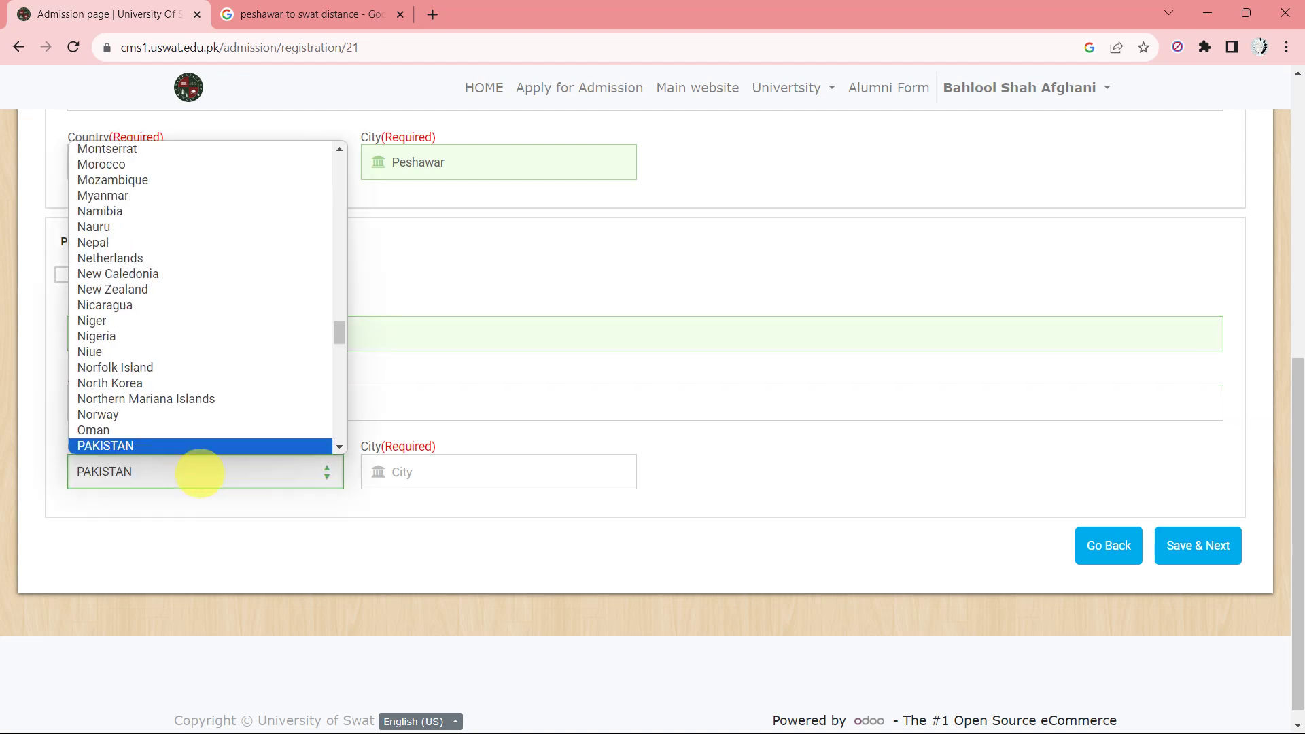
left_click(200, 472)
Set the present address city to Peshawar from the suggestion list.
left_click(406, 473)
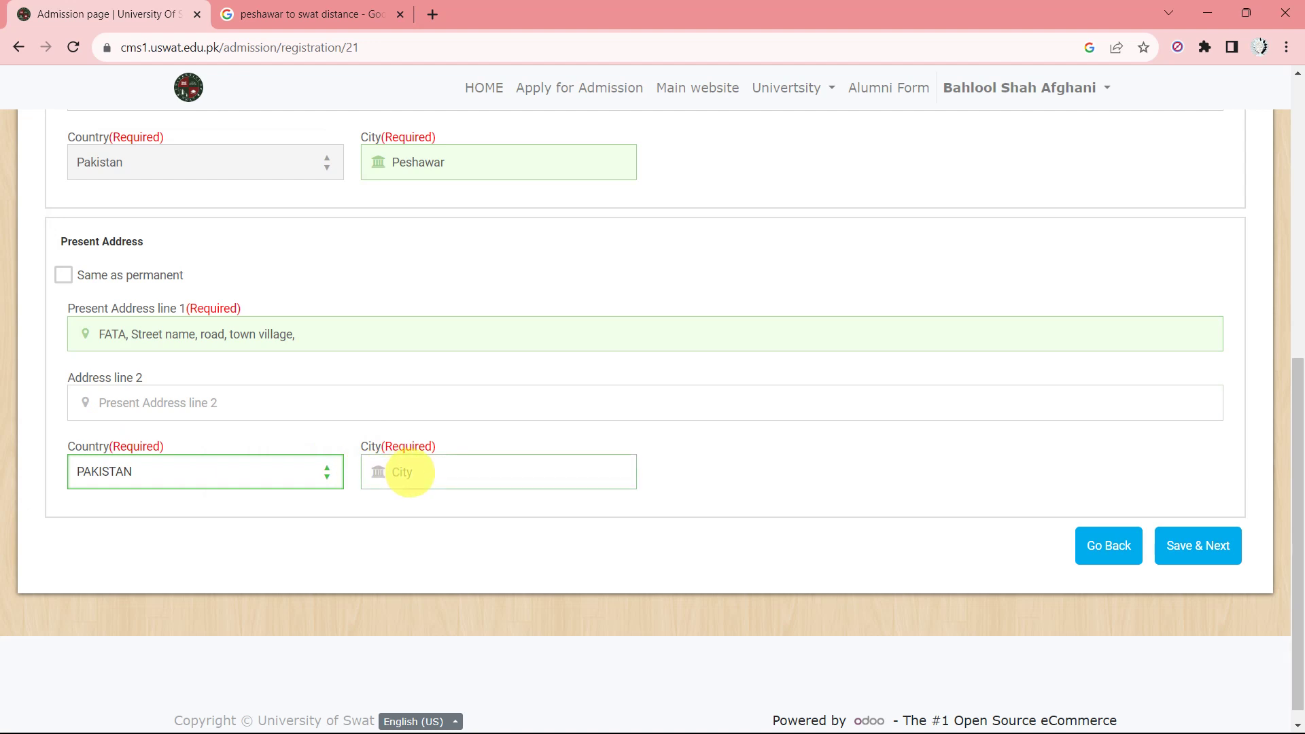
type("Bannu")
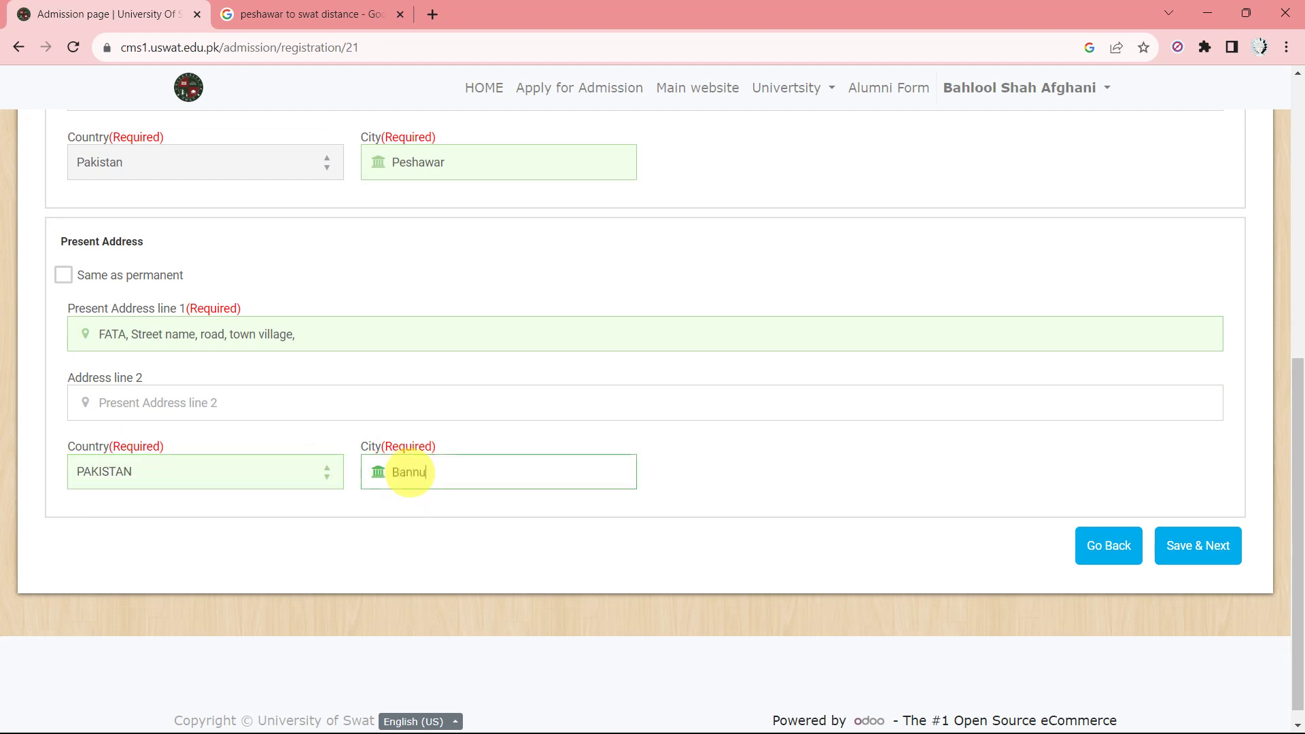
left_click(723, 496)
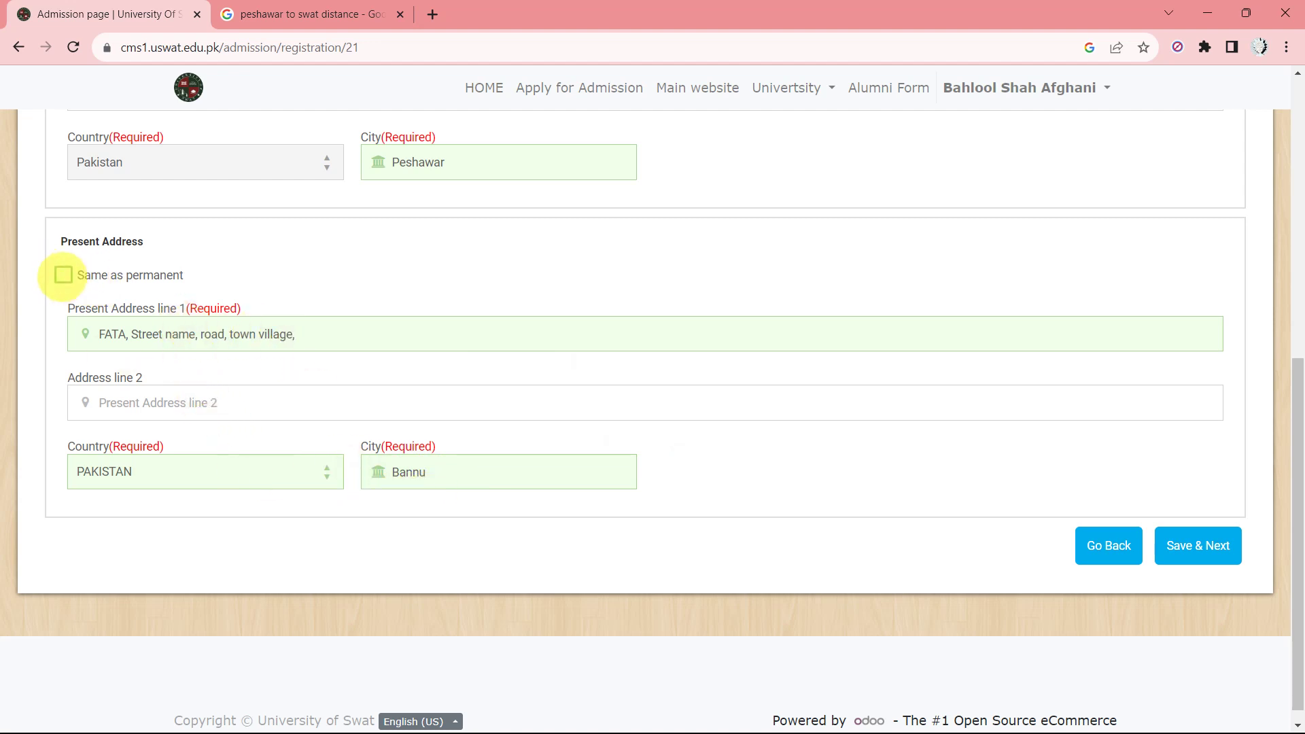
scroll(212, 218, "up", 2)
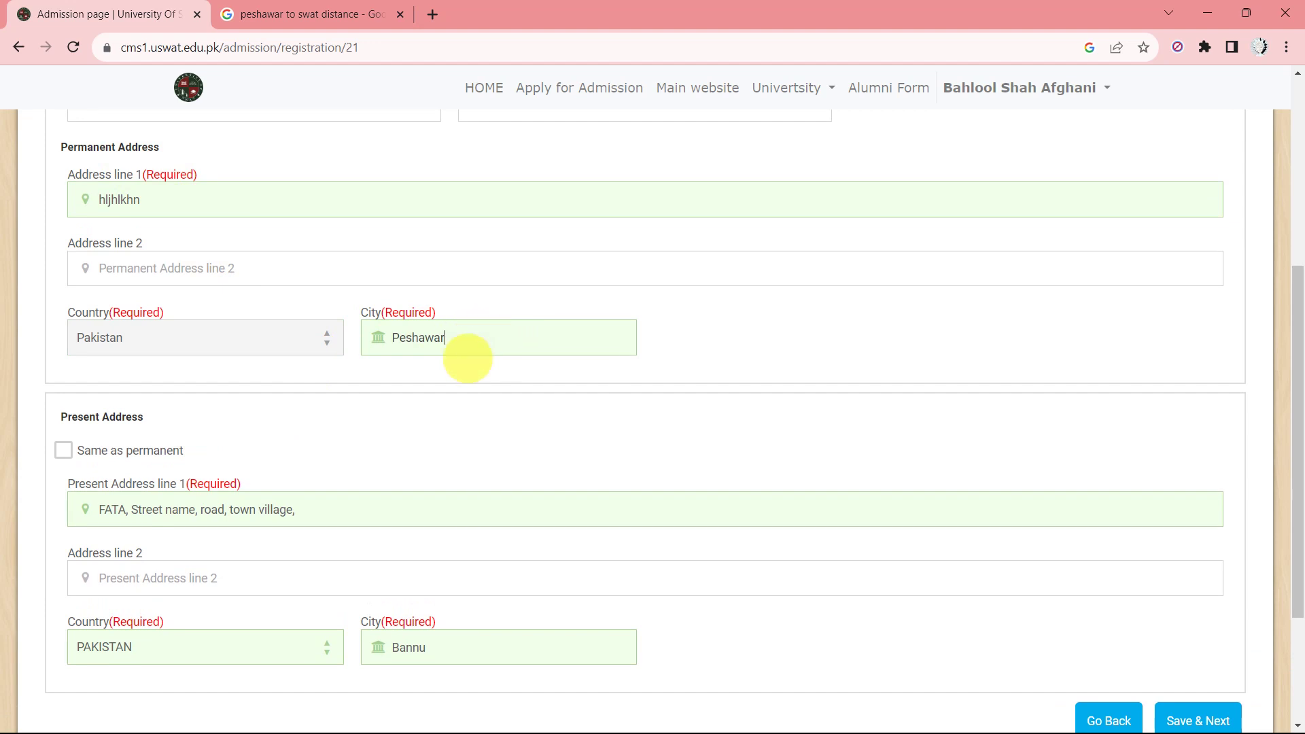
scroll(207, 590, "down", 3)
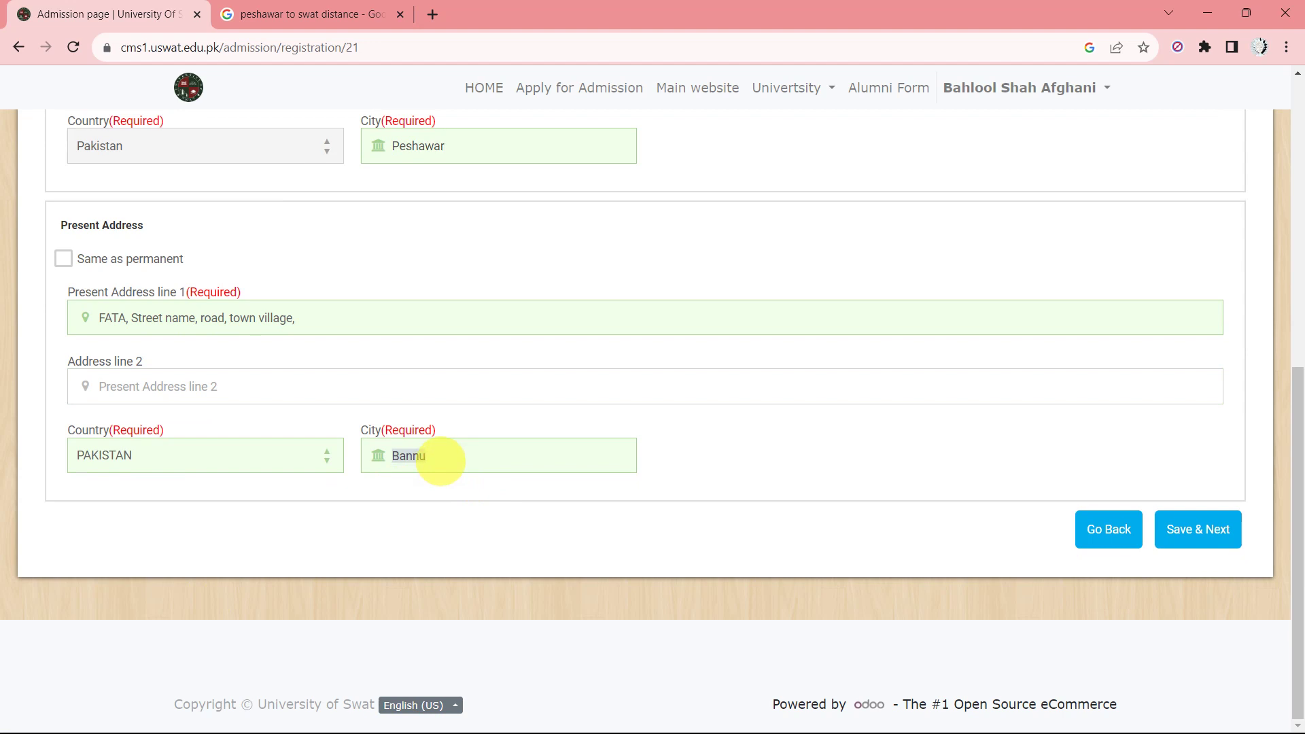
type("Peshawar")
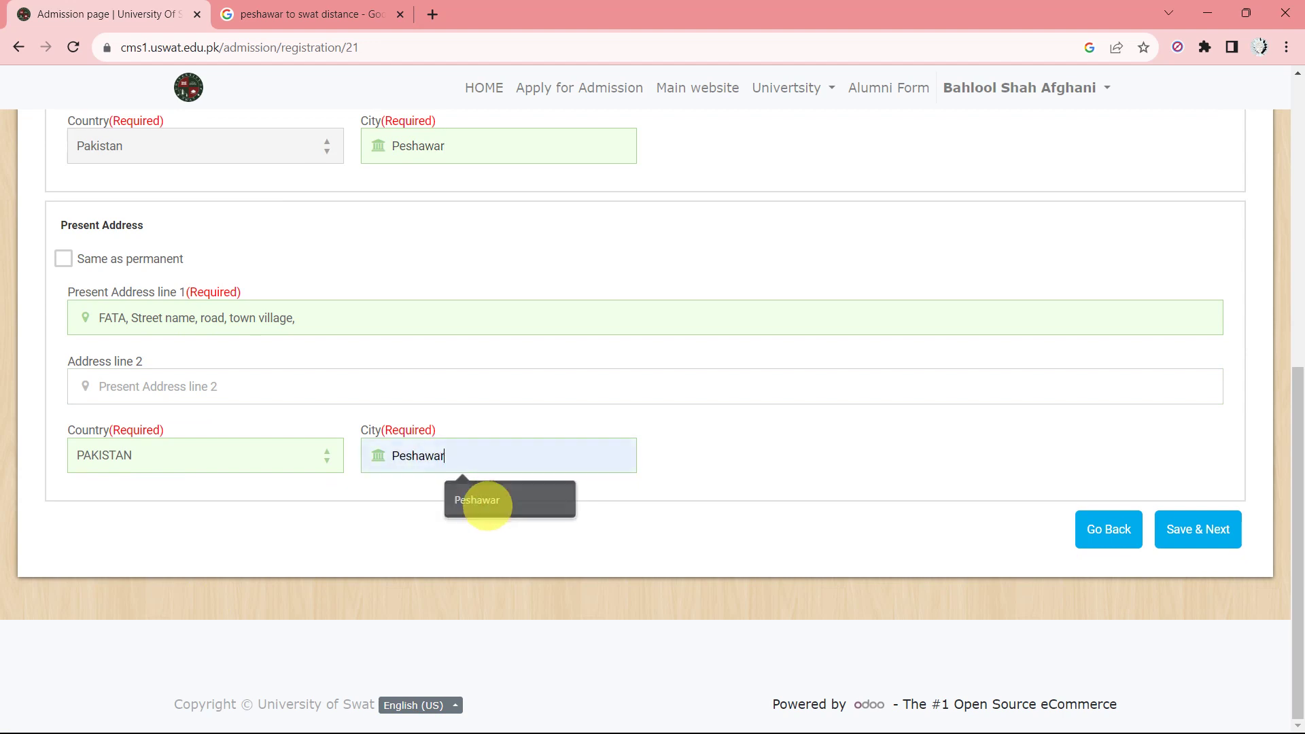
left_click(470, 500)
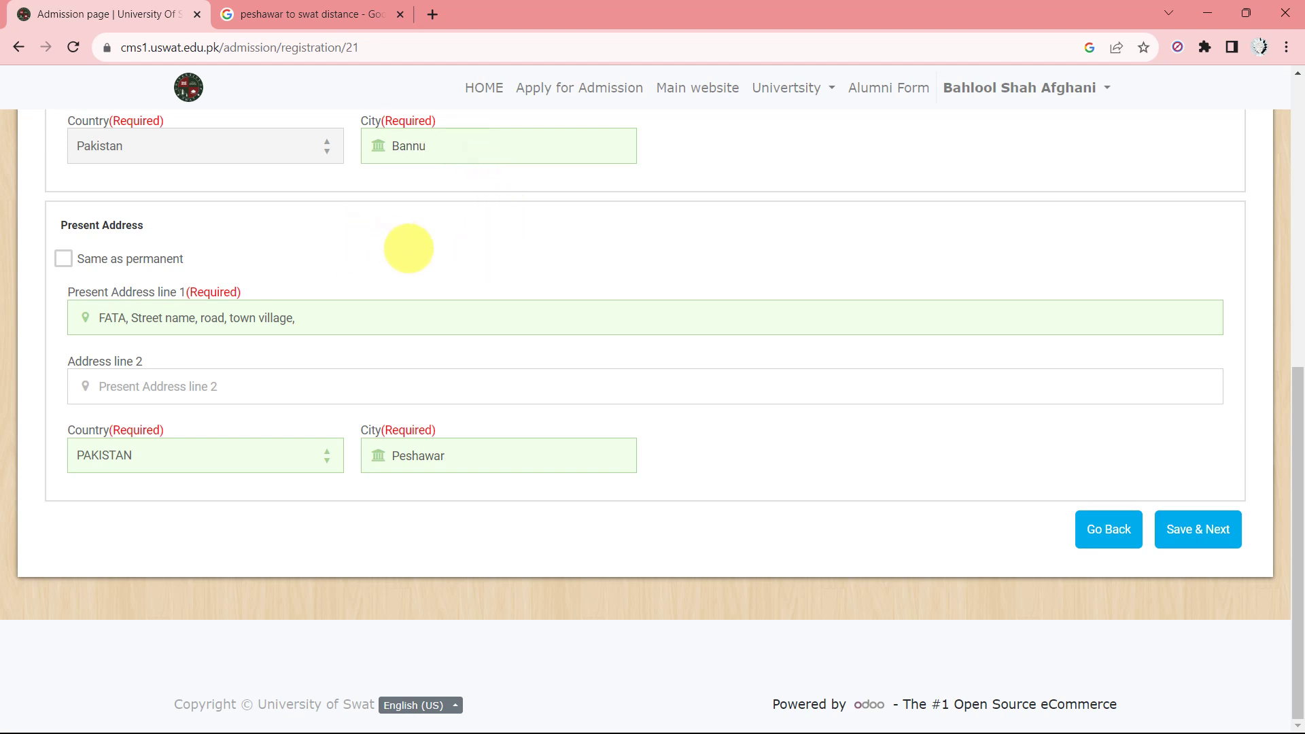
scroll(402, 251, "up", 1)
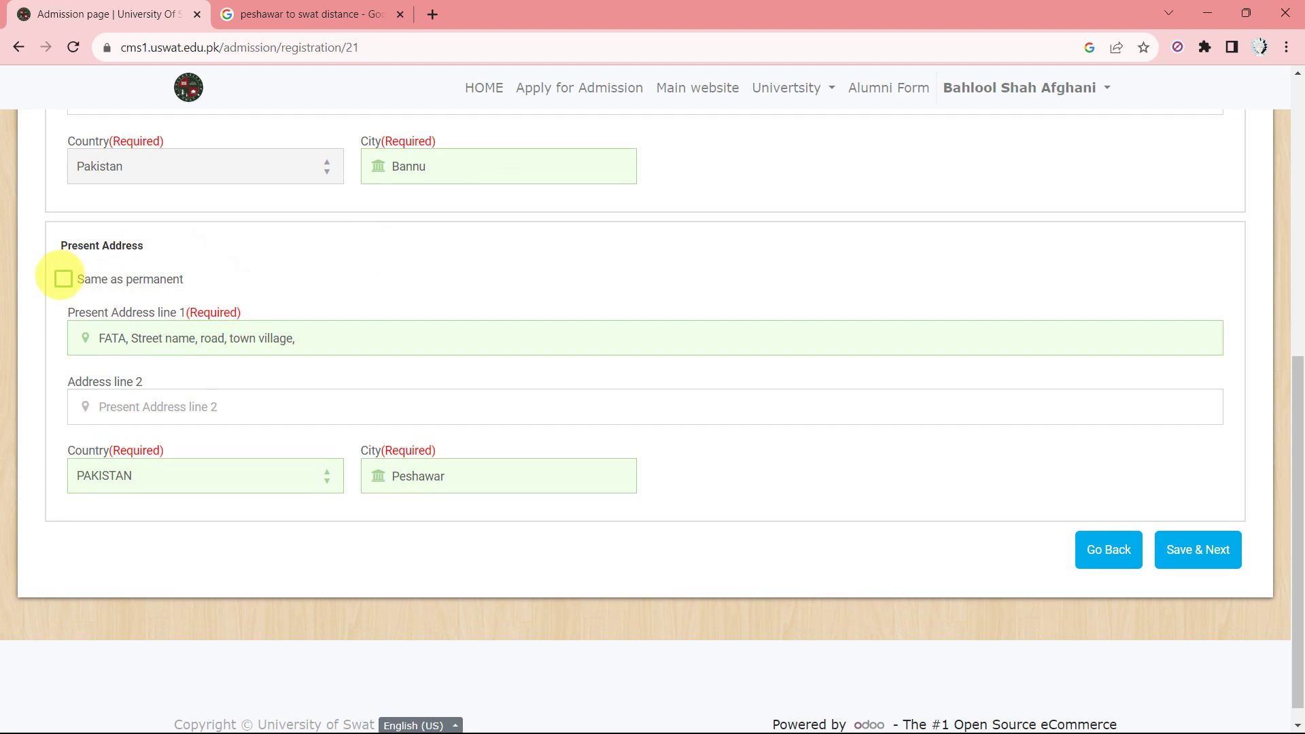
scroll(775, 333, "down", 1)
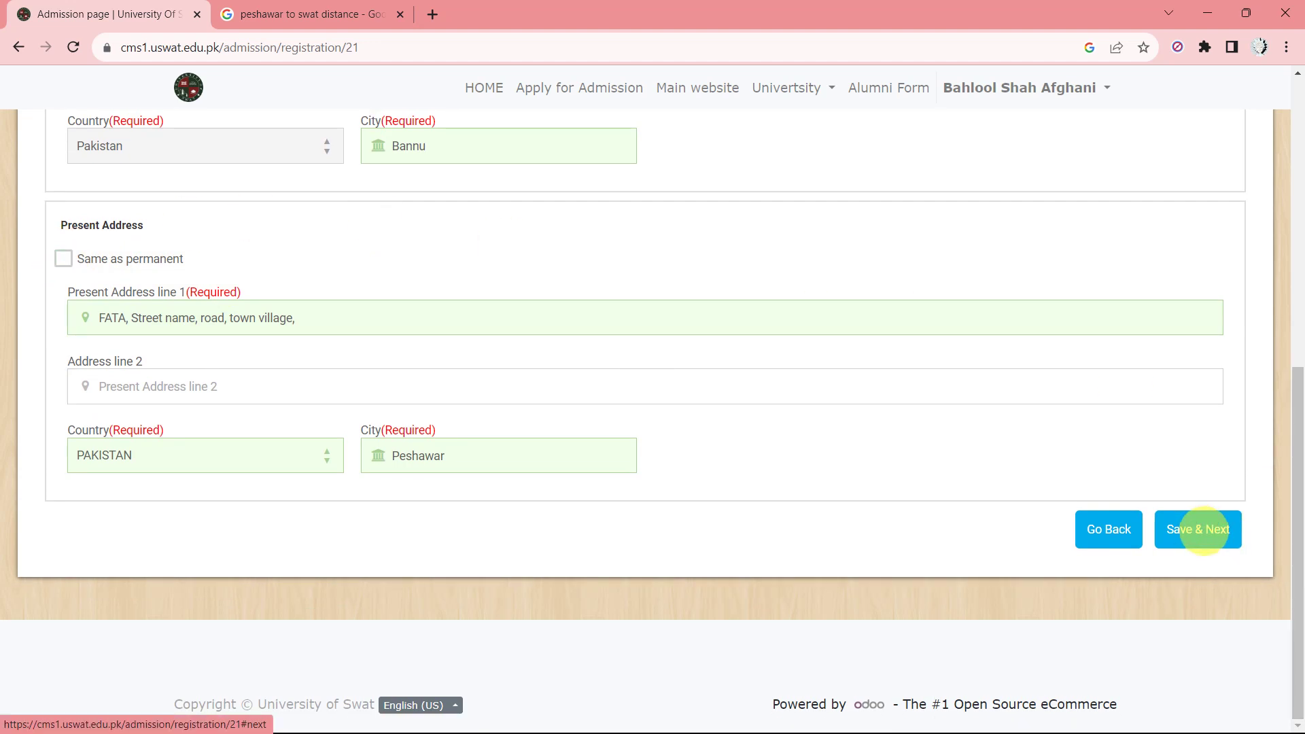
Save contact details, then fill the father's name from autofill with PhD or Equivalent education.
left_click(1197, 529)
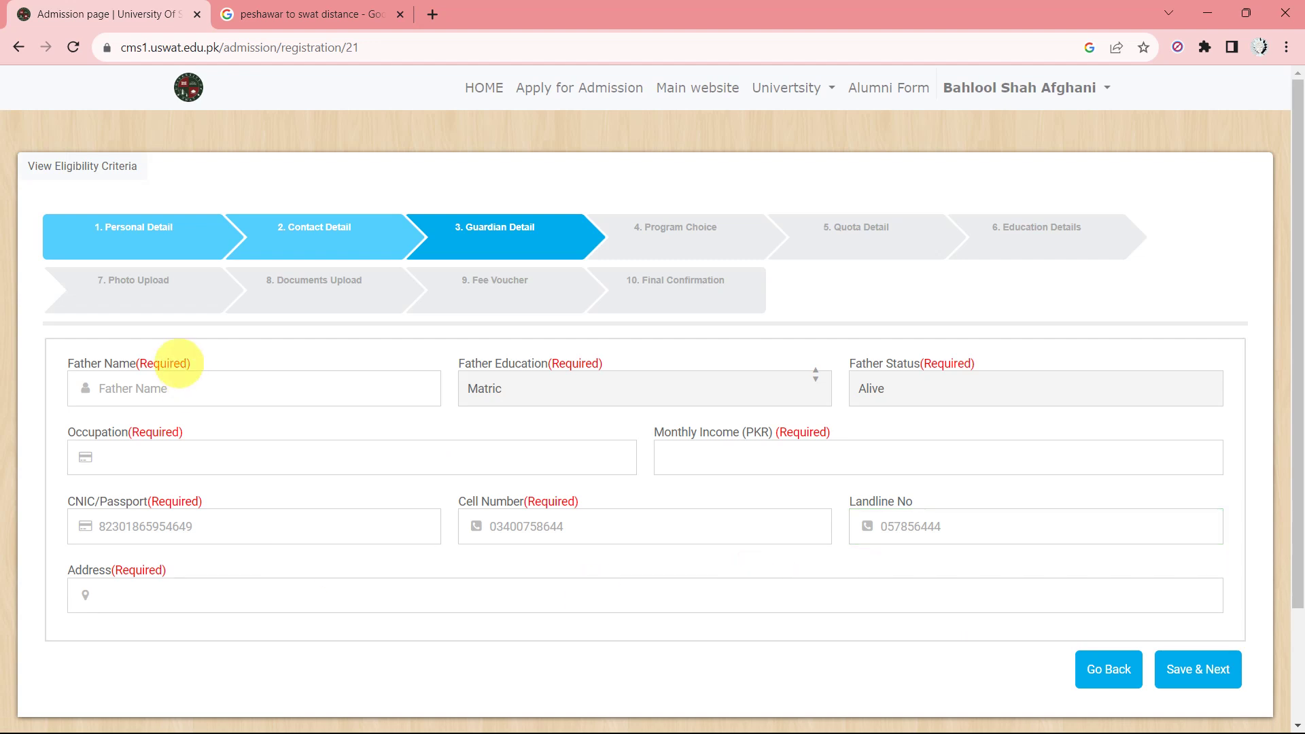
left_click(199, 390)
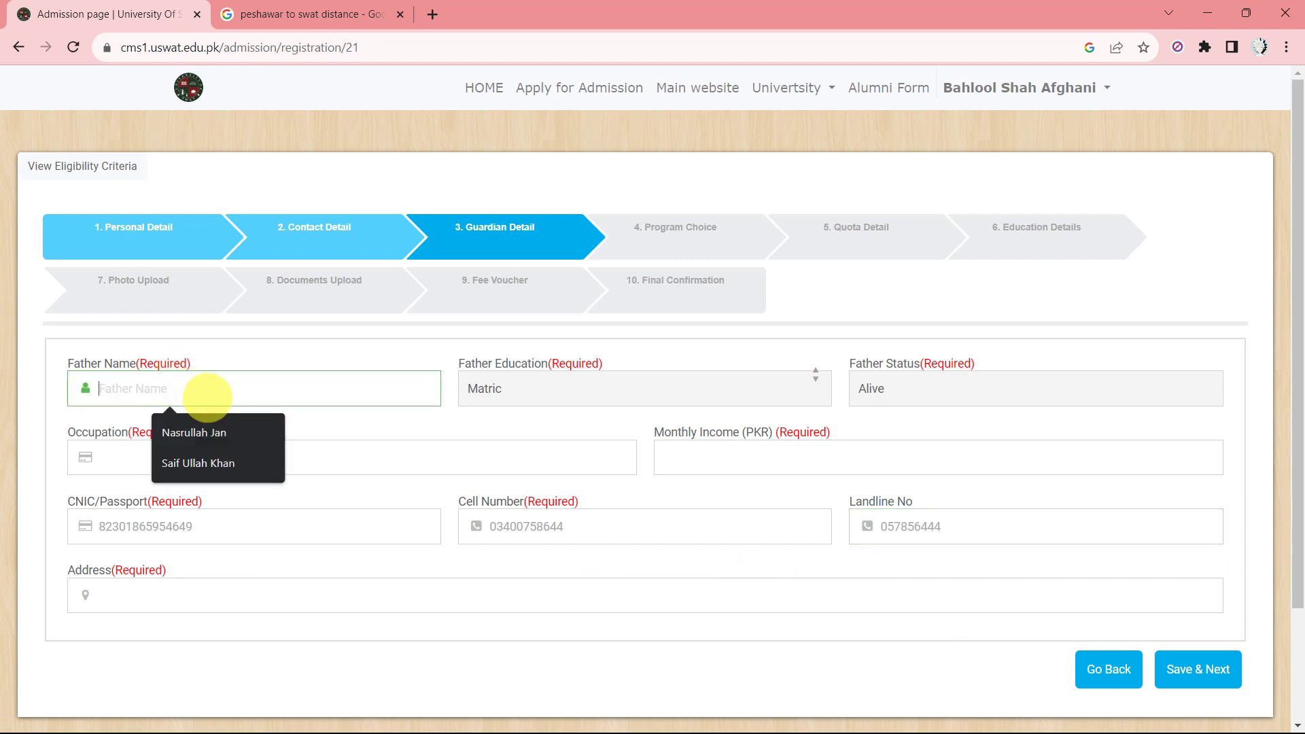
left_click(217, 430)
key("Tab")
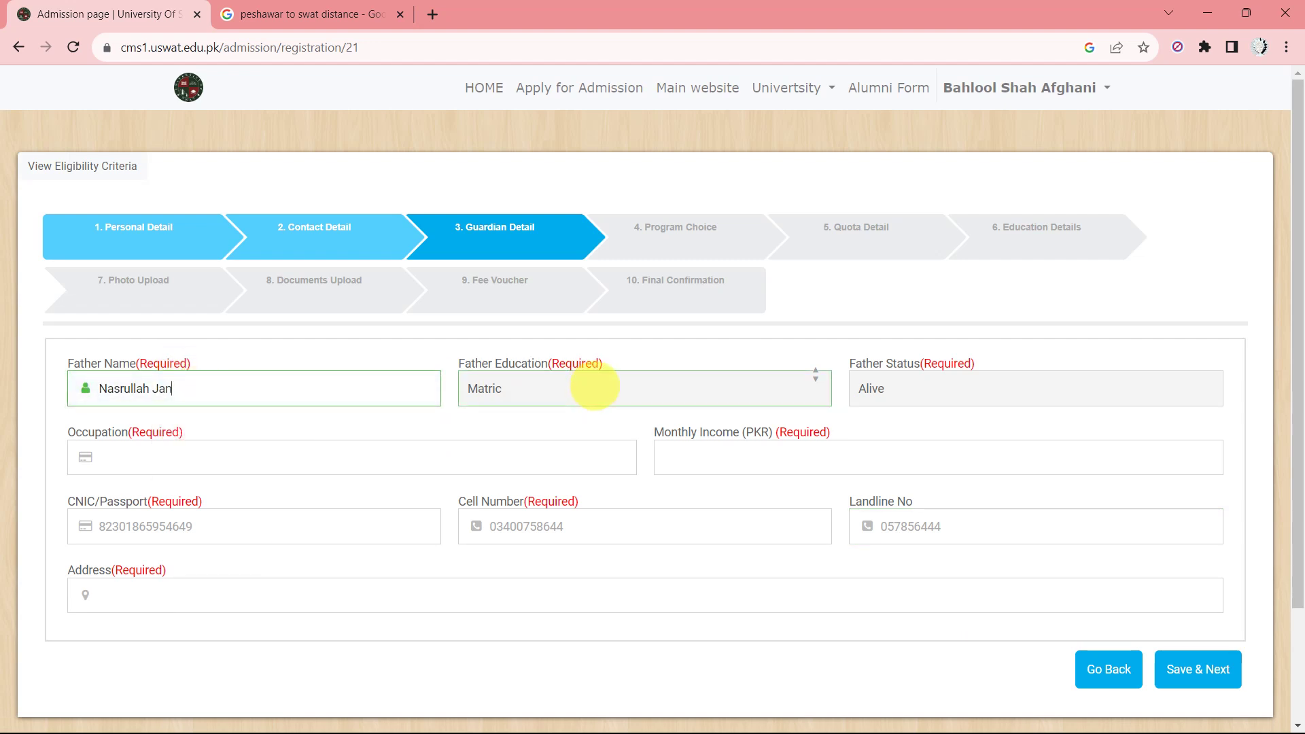
left_click(595, 385)
left_click(524, 471)
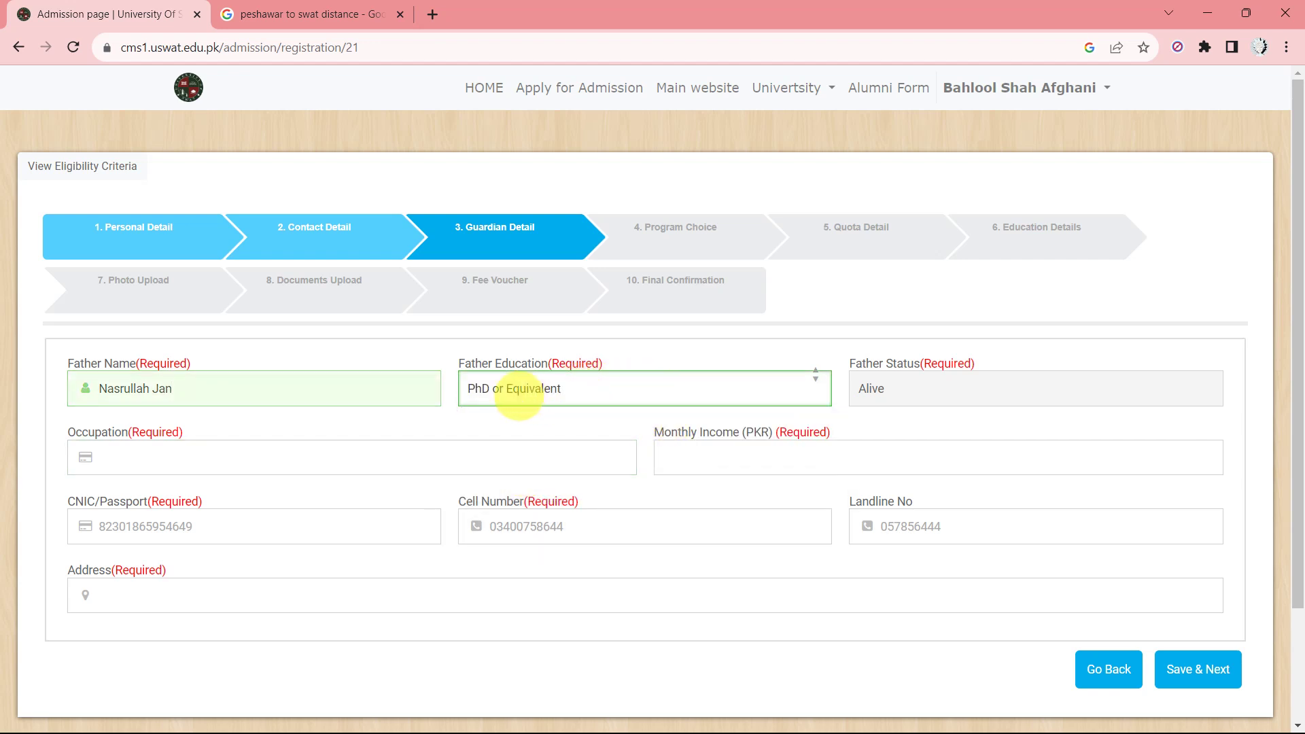
Keep father's status Alive, enter occupation Professor and monthly income 150000.
left_click(925, 376)
scroll(554, 480, "down", 1)
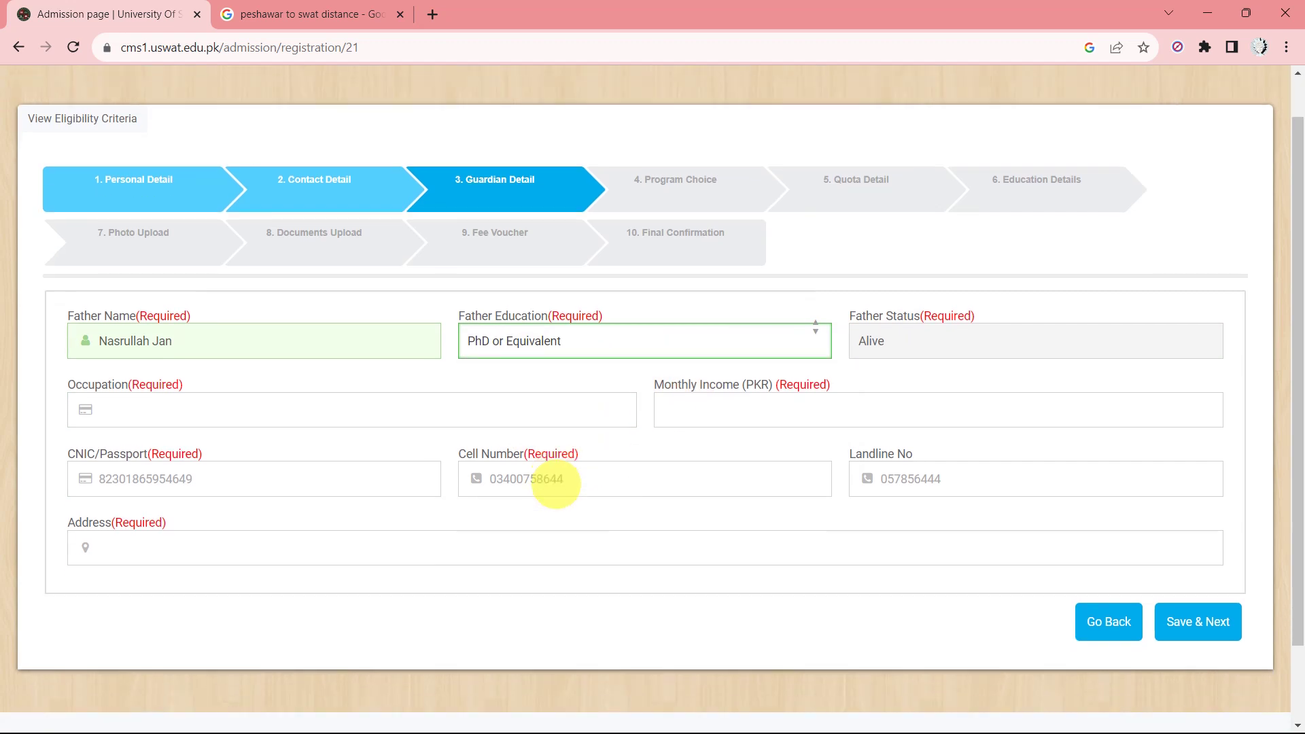
left_click(936, 320)
left_click(932, 316)
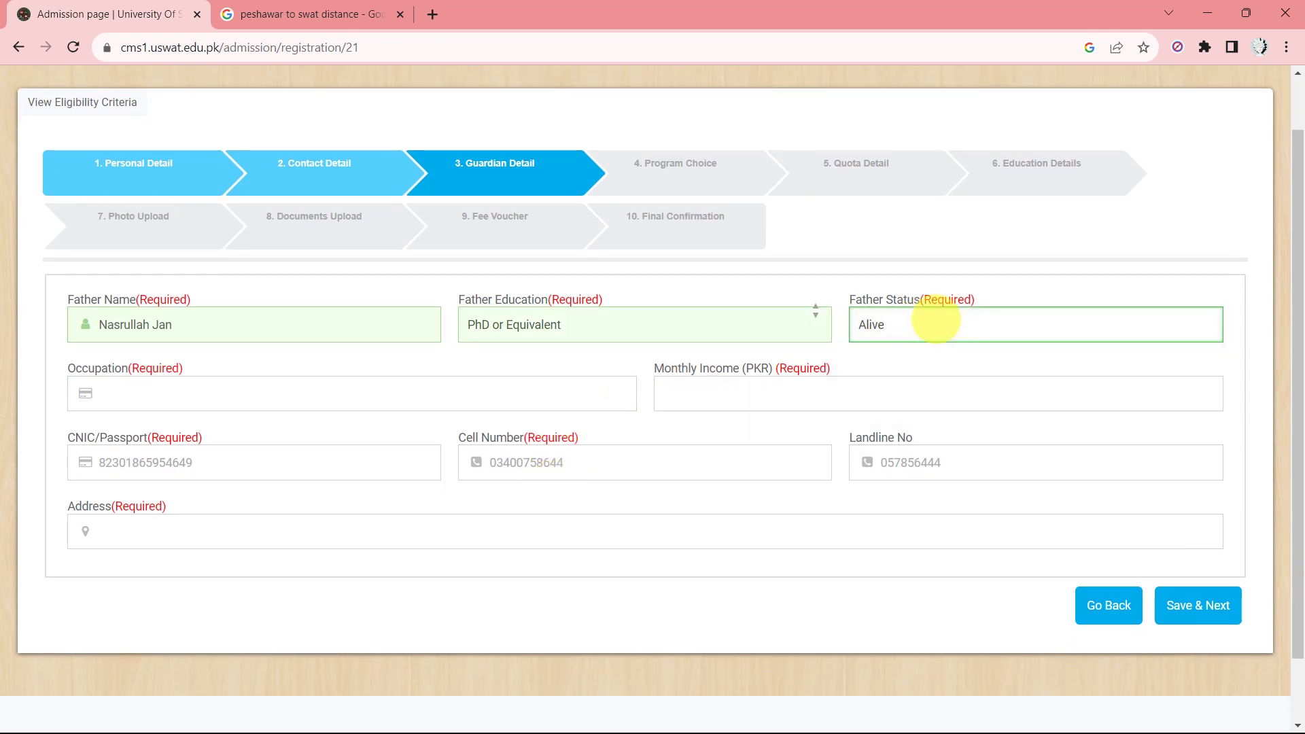
left_click(278, 408)
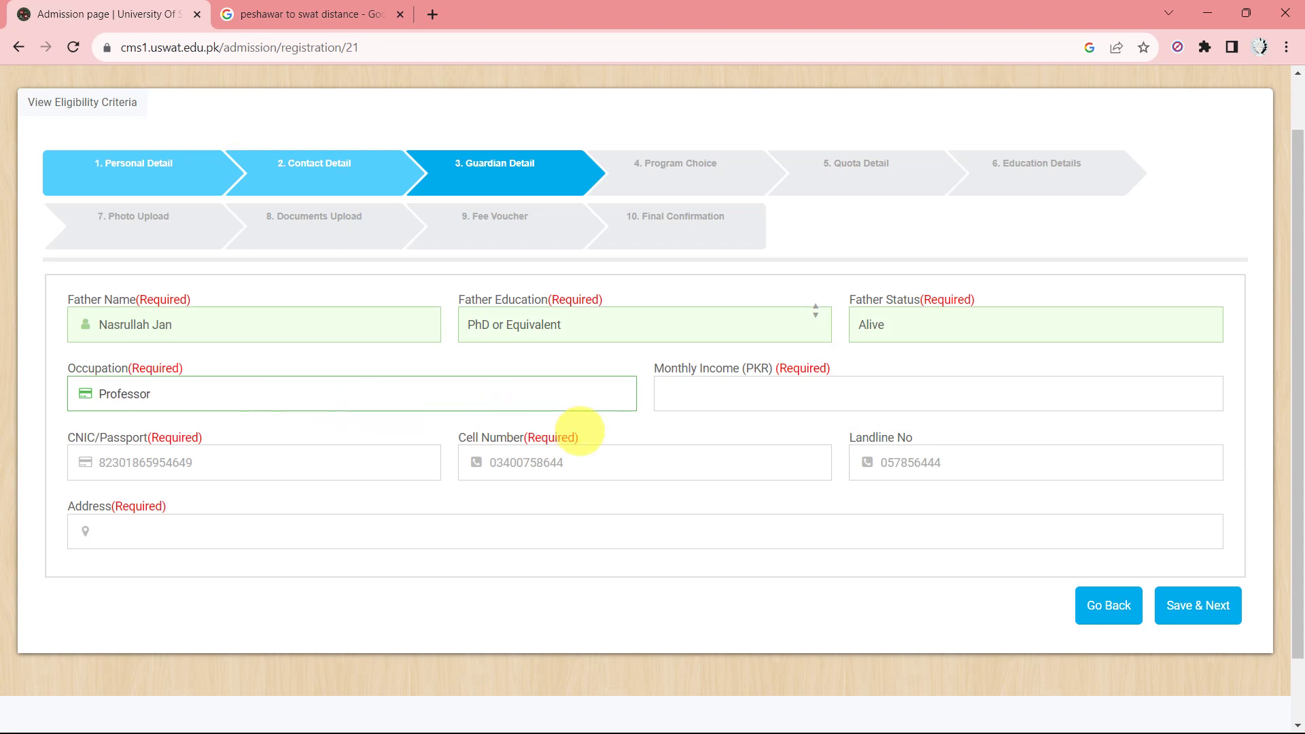
left_click(739, 393)
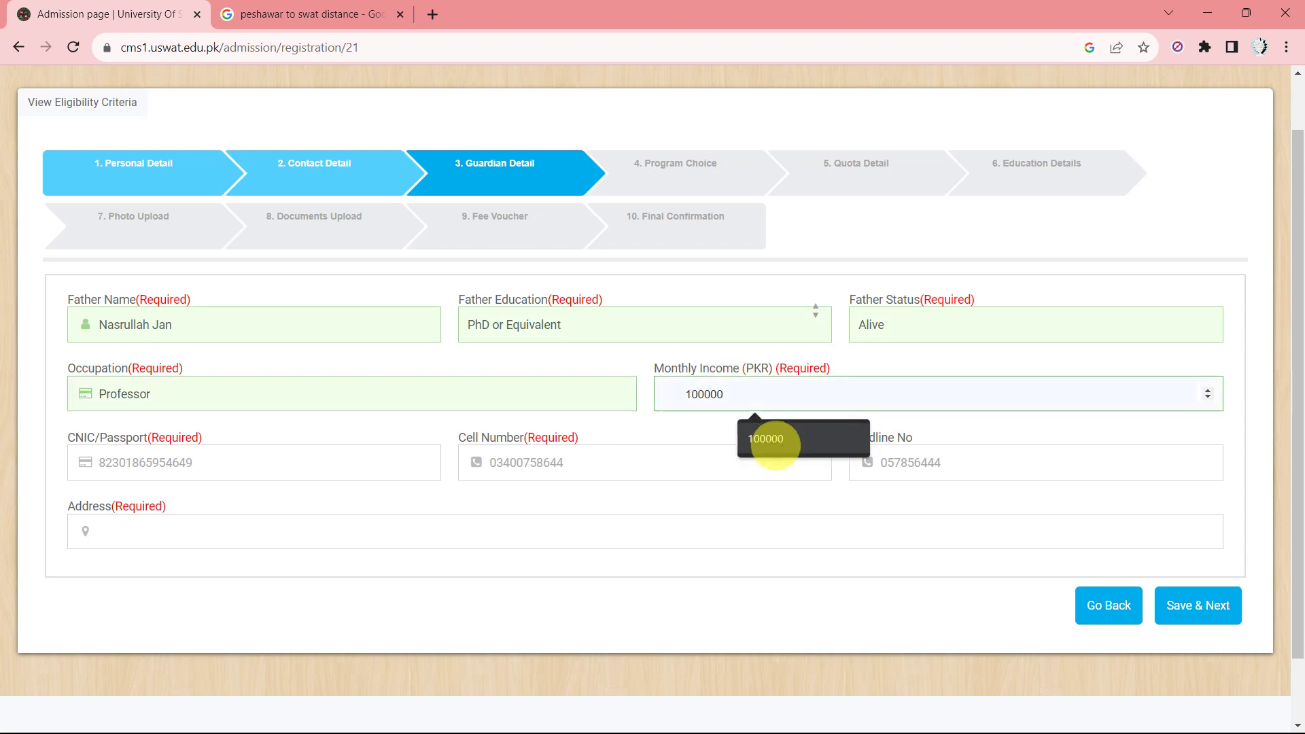
left_click(767, 441)
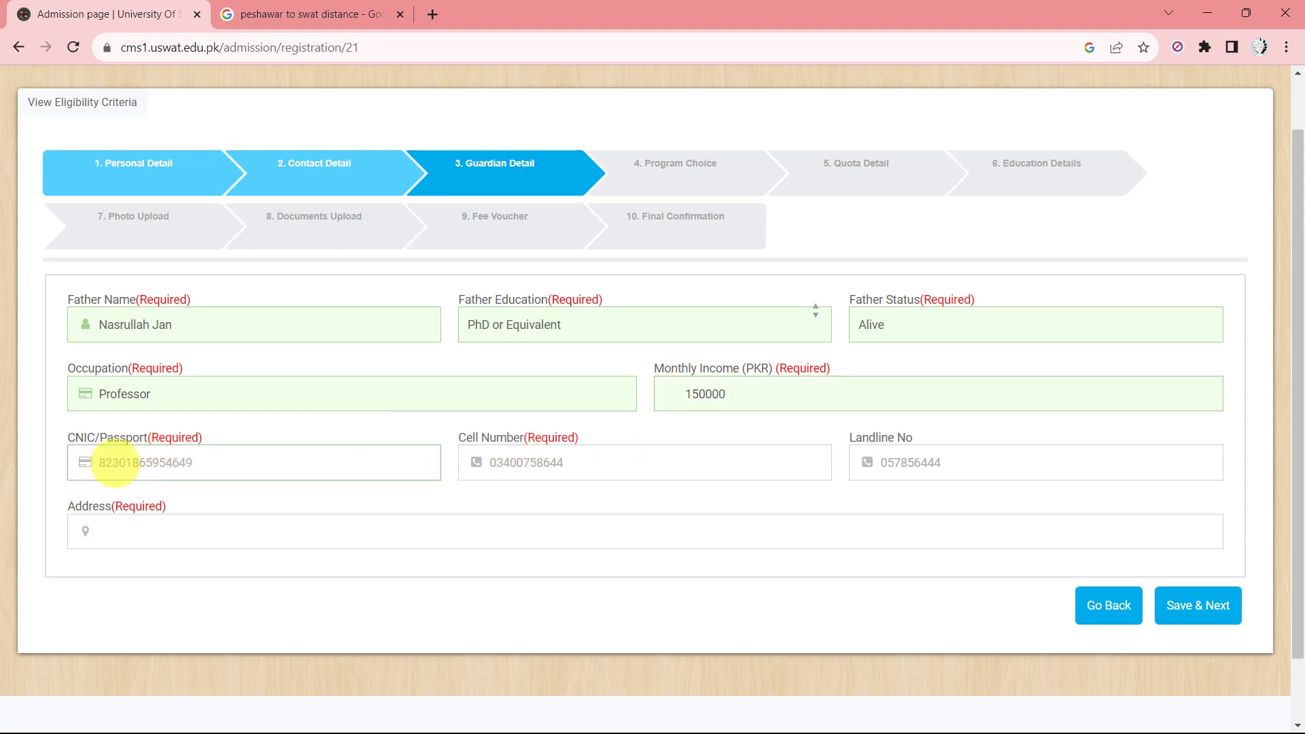
Enter and correct the father's CNIC number, add the cell number, and pick the saved address.
left_click(114, 462)
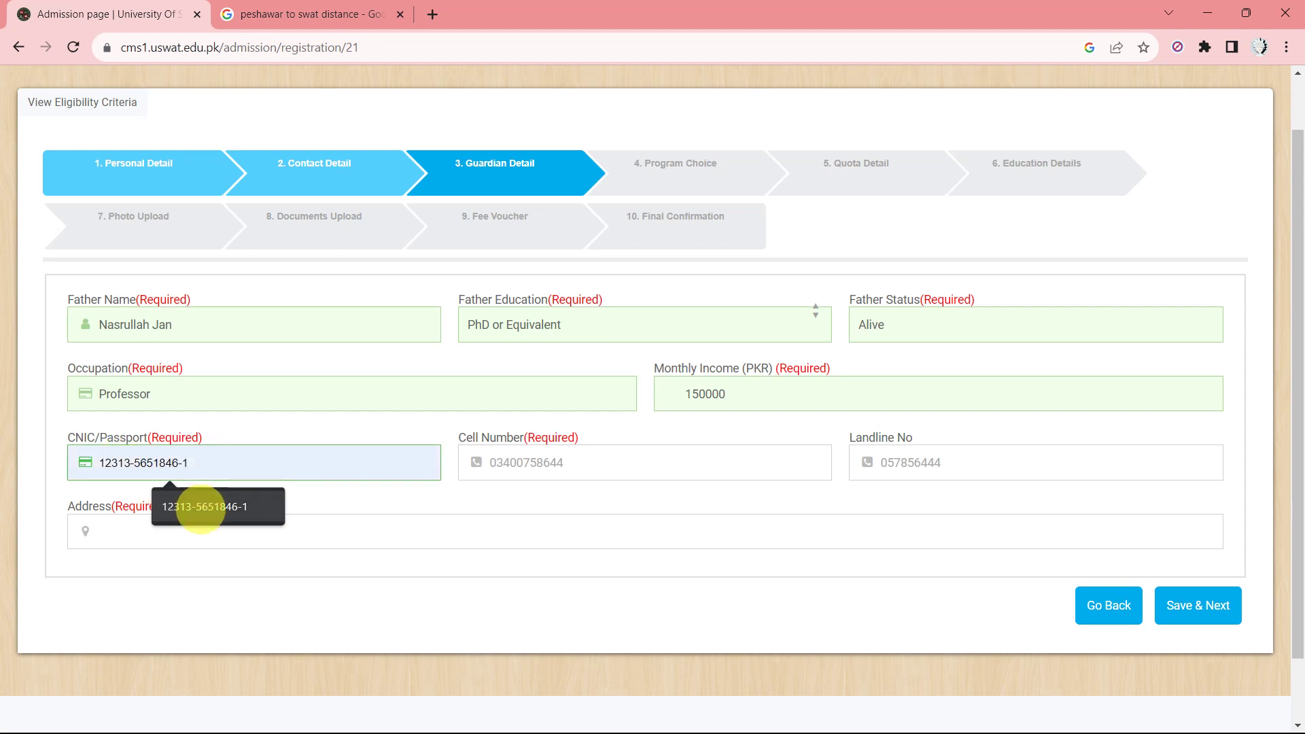
left_click(235, 504)
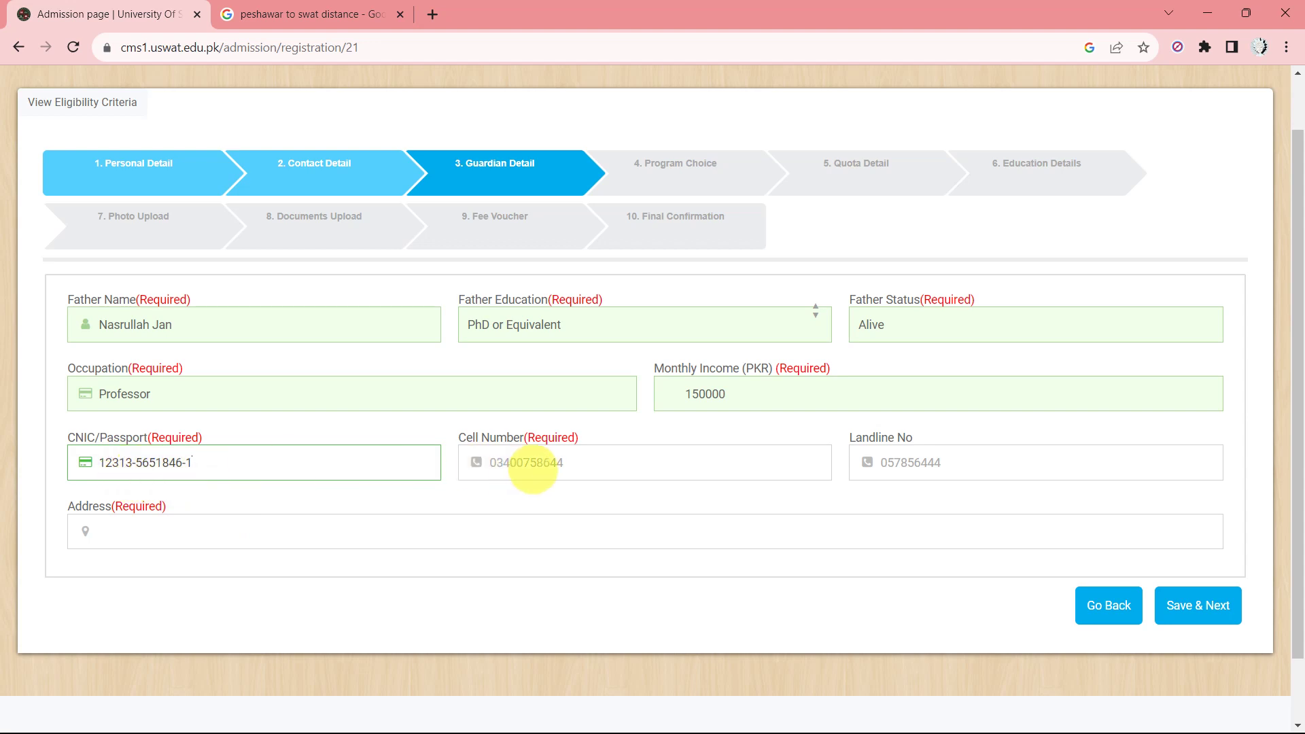
left_click(544, 466)
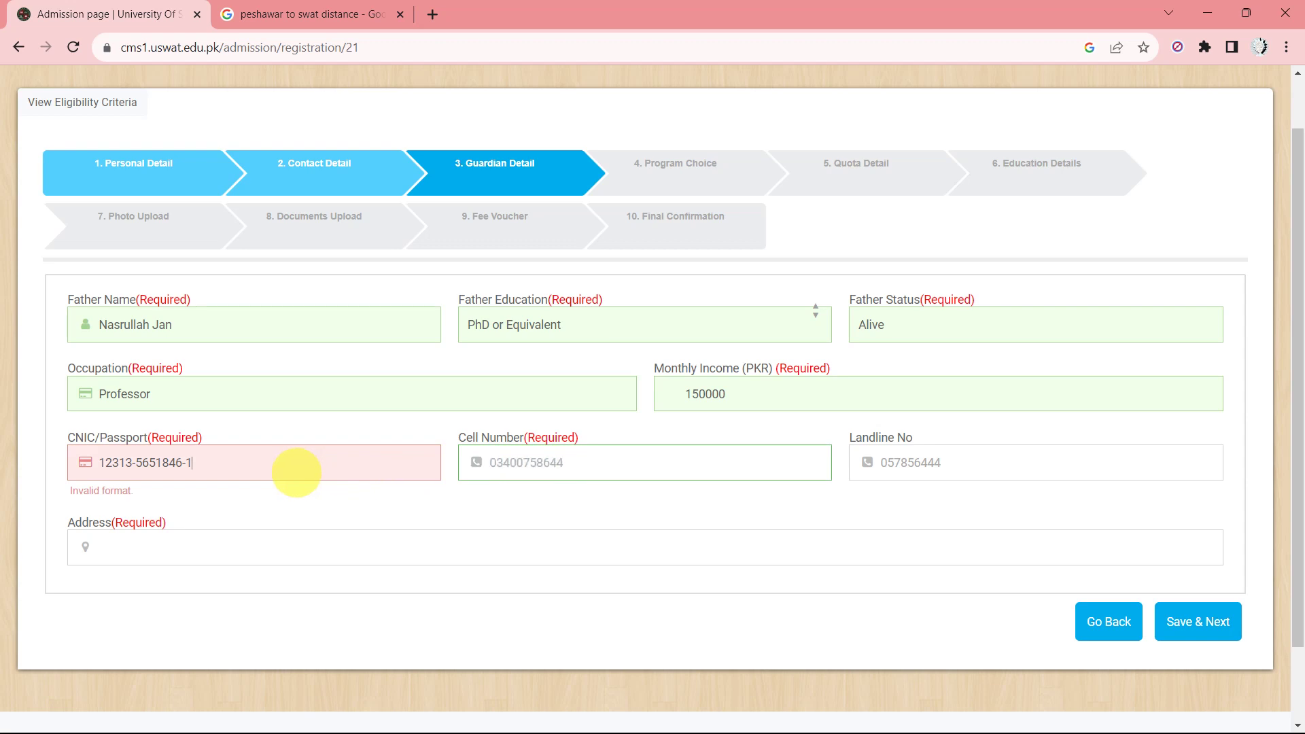
left_click(296, 472)
key("BackSpace")
key("BackSpace")
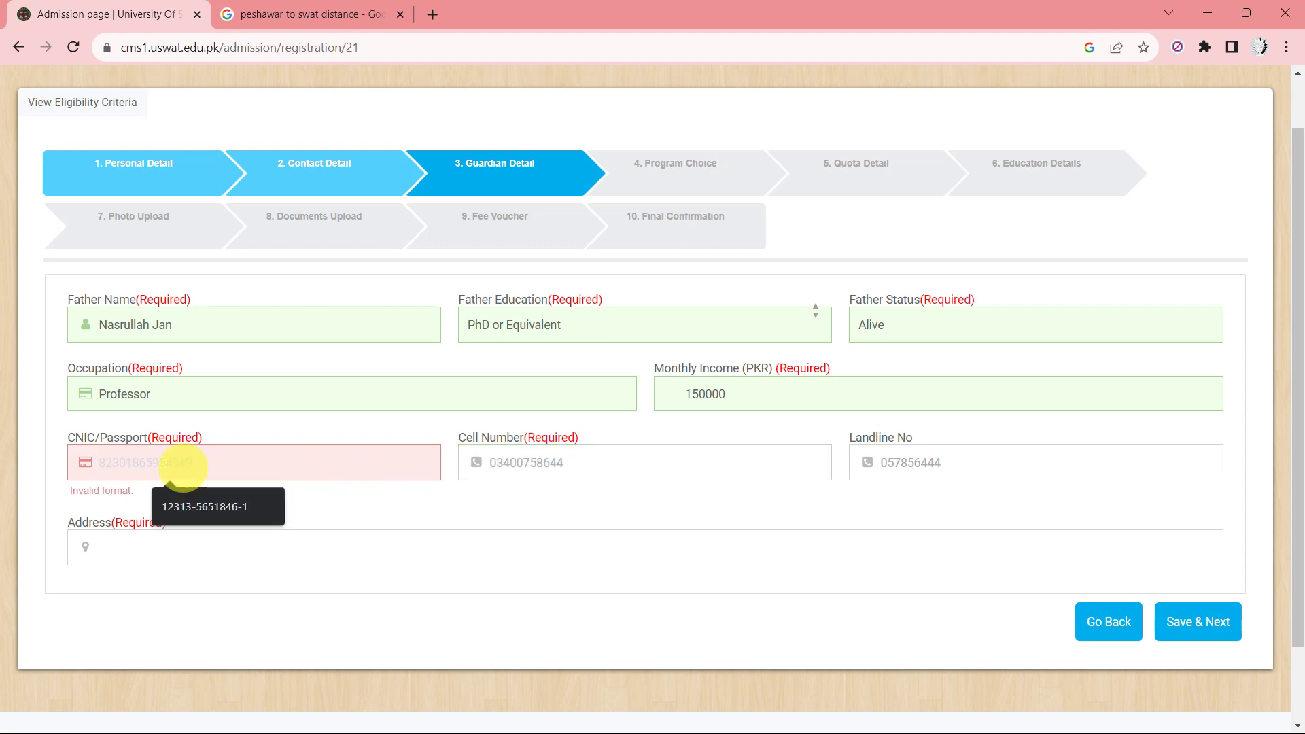
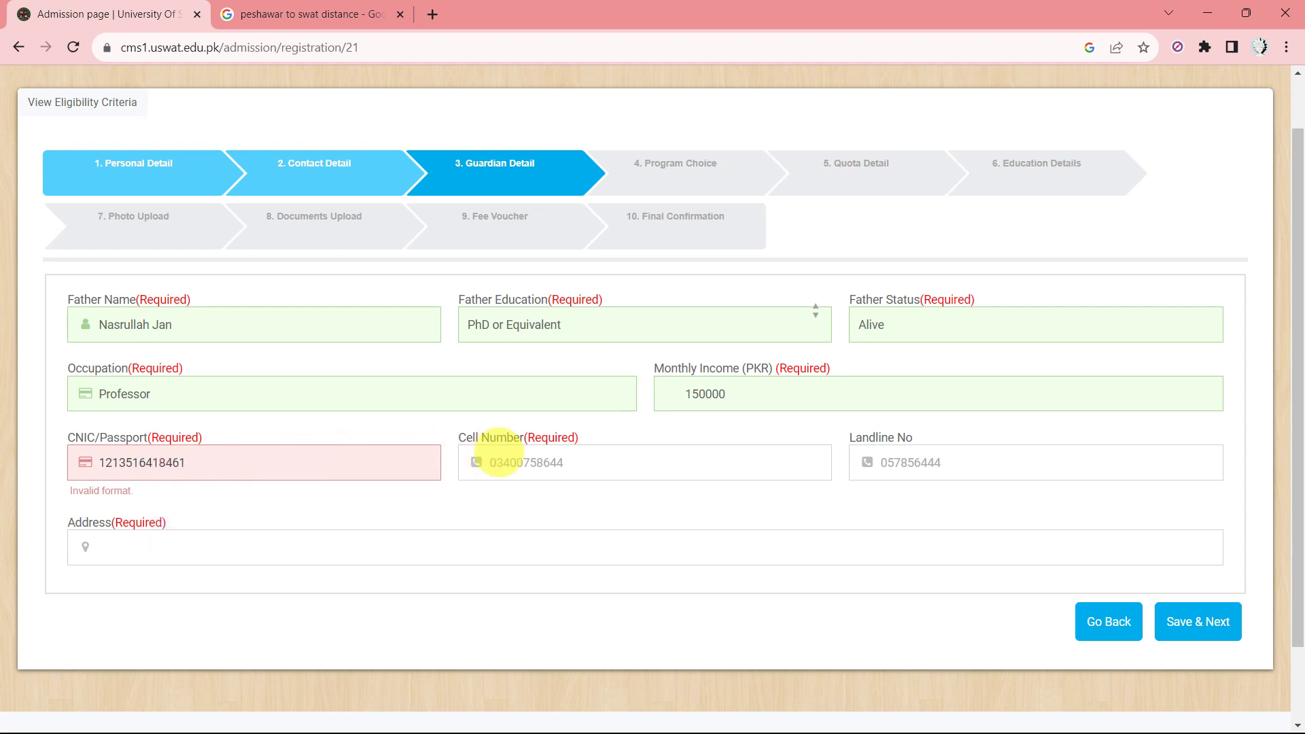
left_click(534, 463)
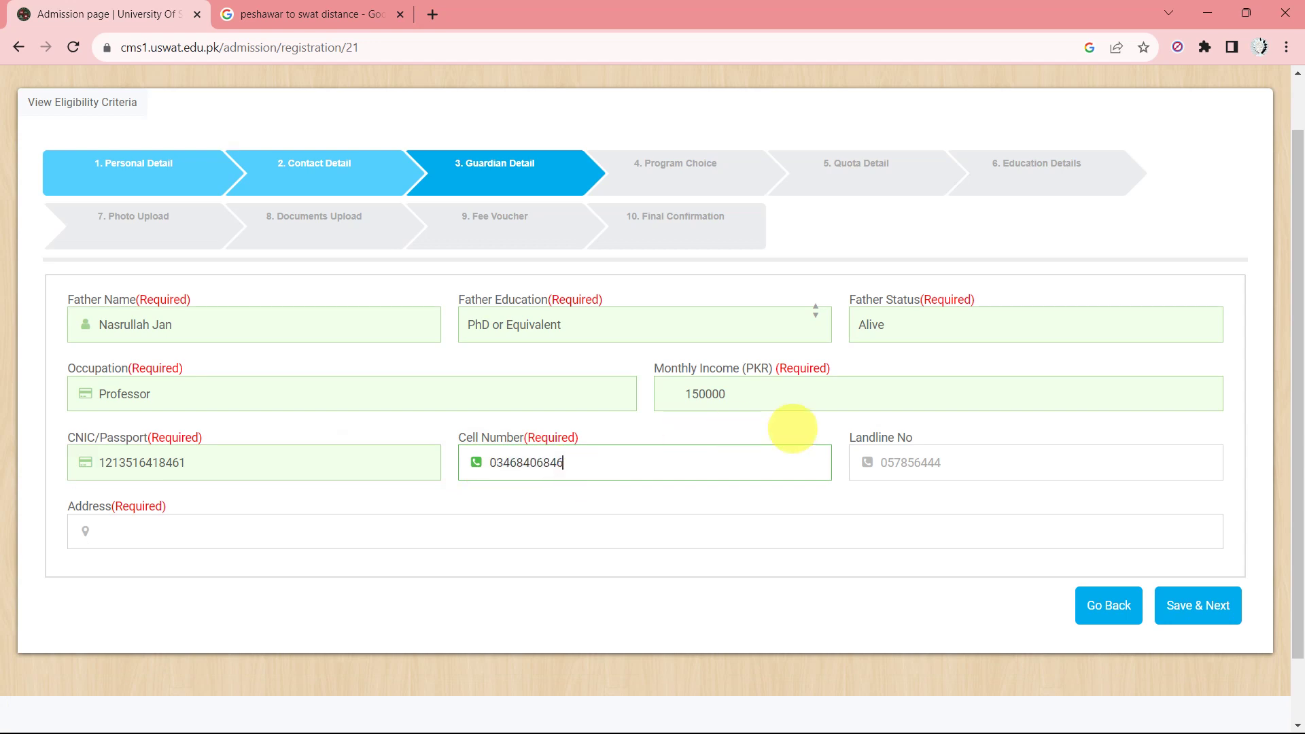
left_click(233, 524)
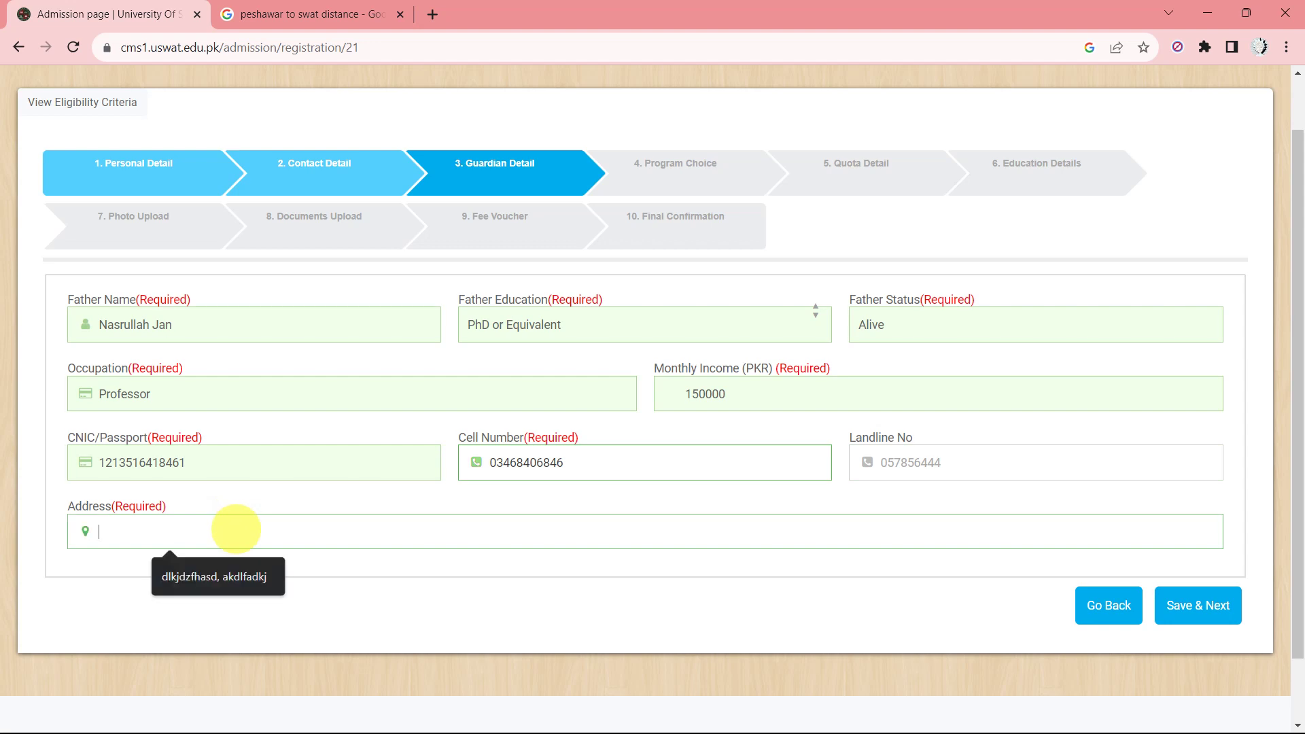
left_click(233, 574)
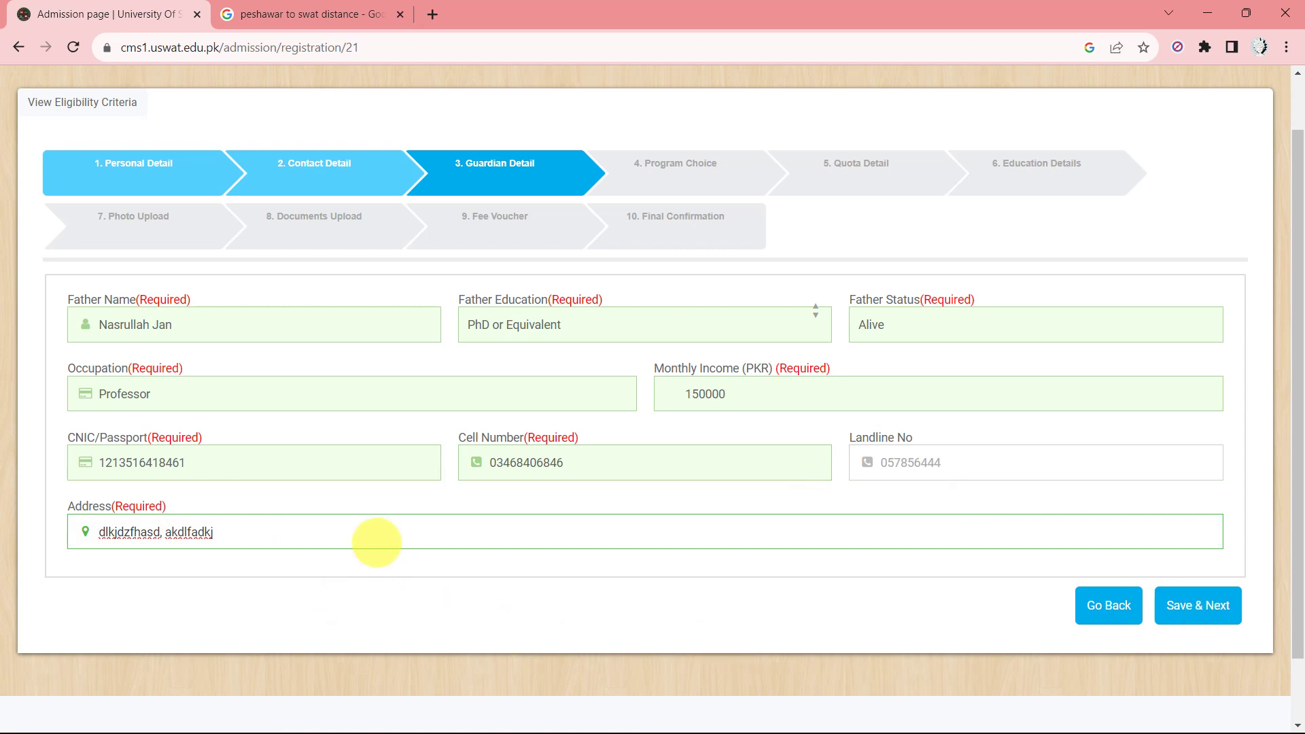
Save Guardian Detail to reach step 4, Program Choice.
left_click(1199, 605)
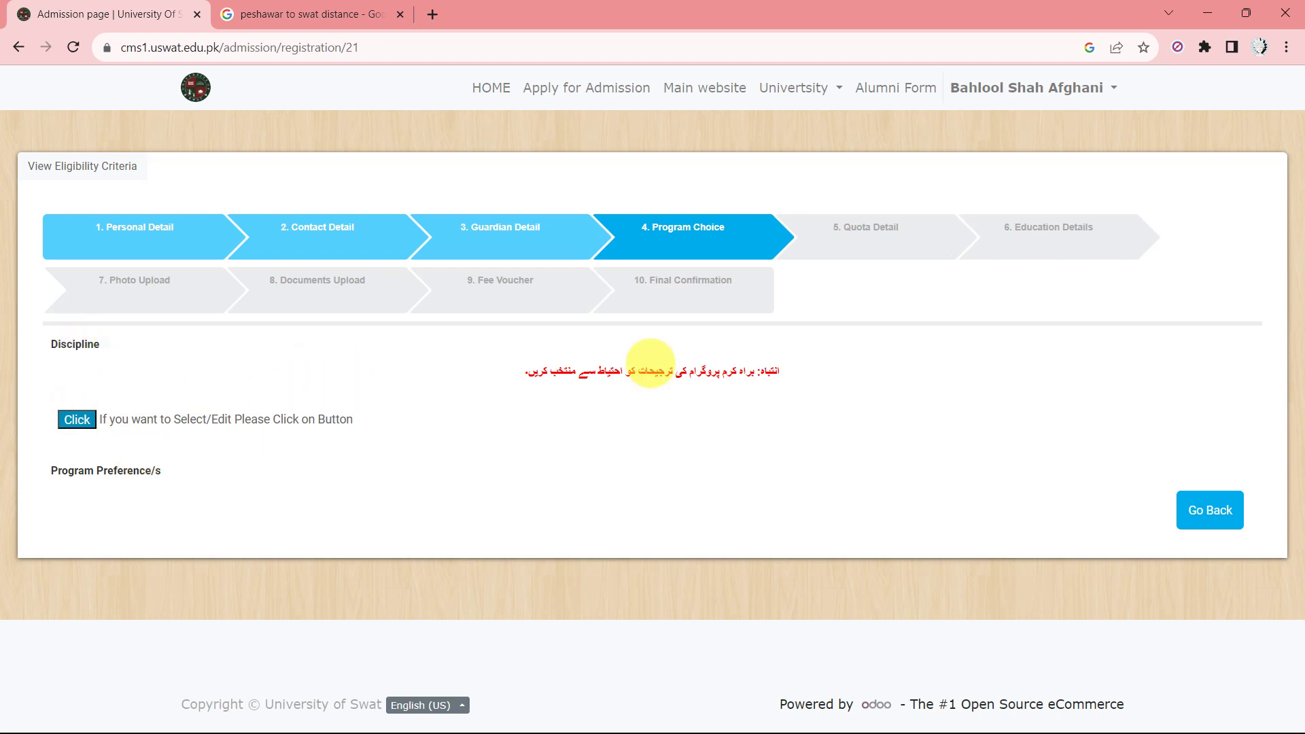
scroll(748, 360, "up", 5)
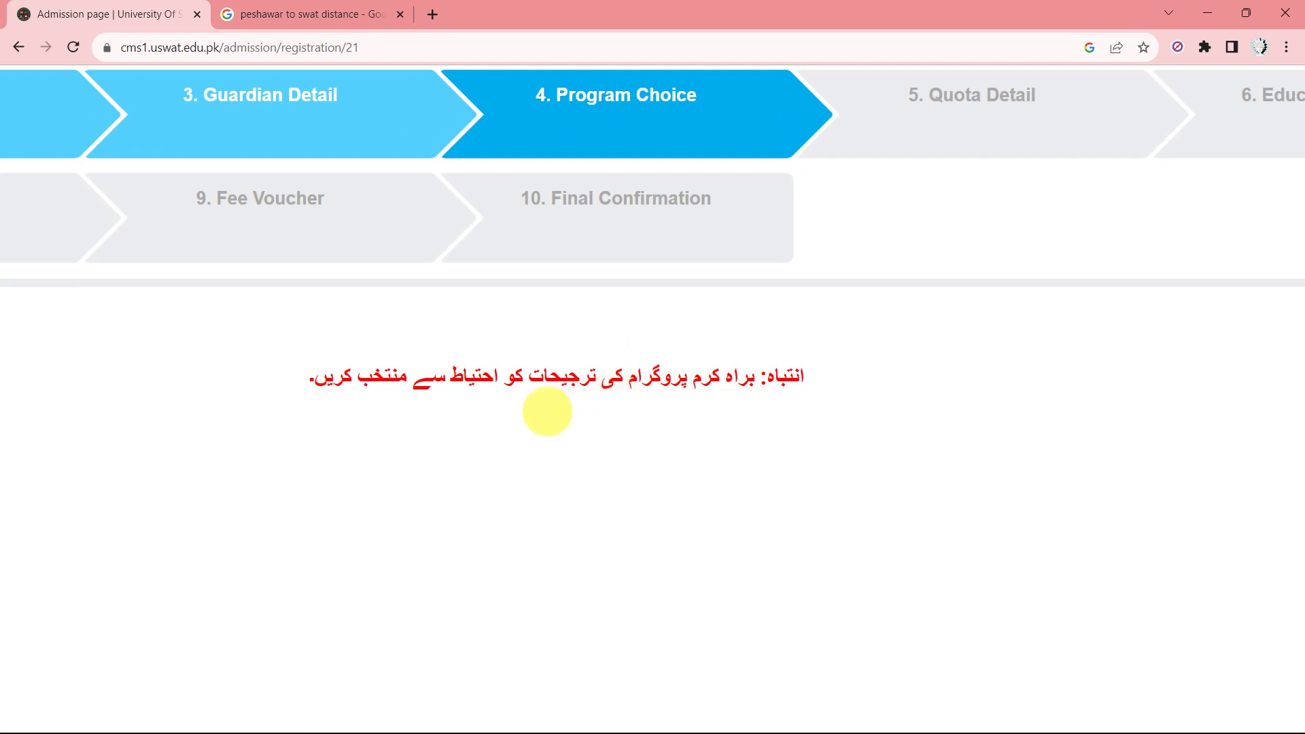
scroll(421, 411, "down", 5)
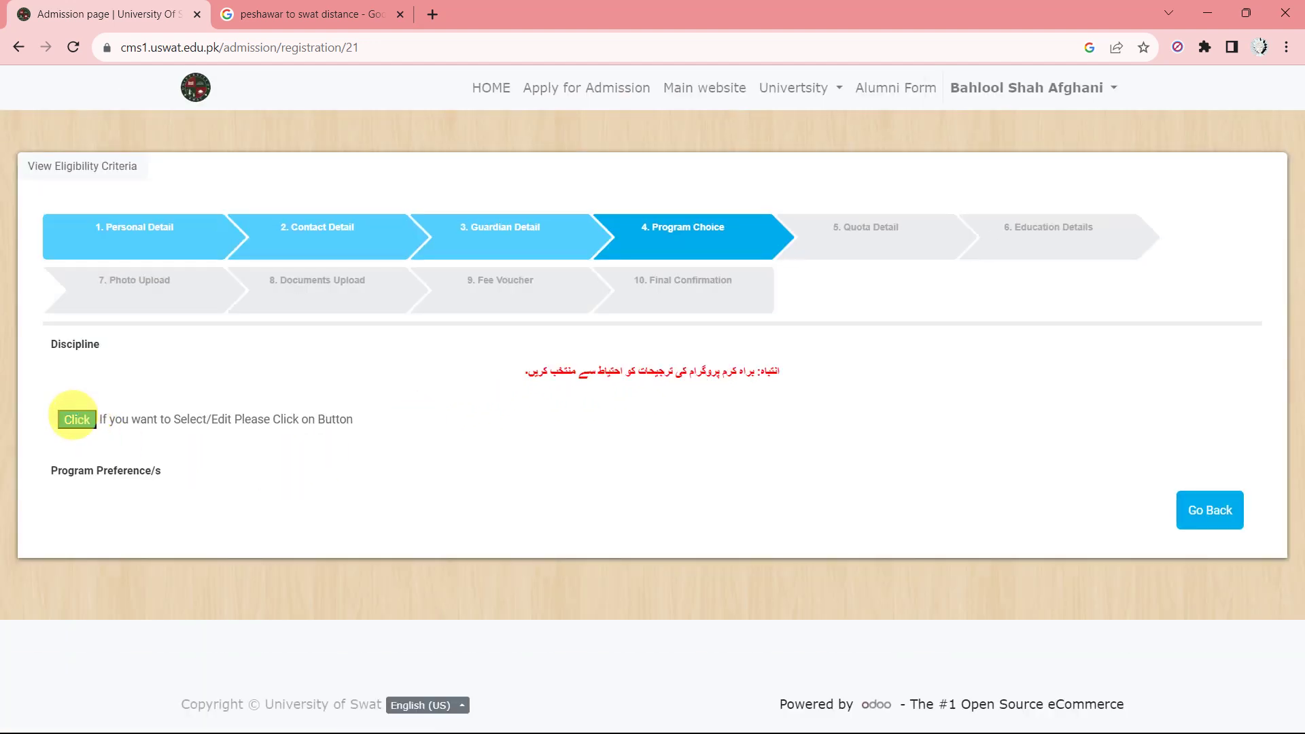
Choose BS English as Preference1 and BBA as Preference2, leaving Preference3 as None.
left_click(75, 419)
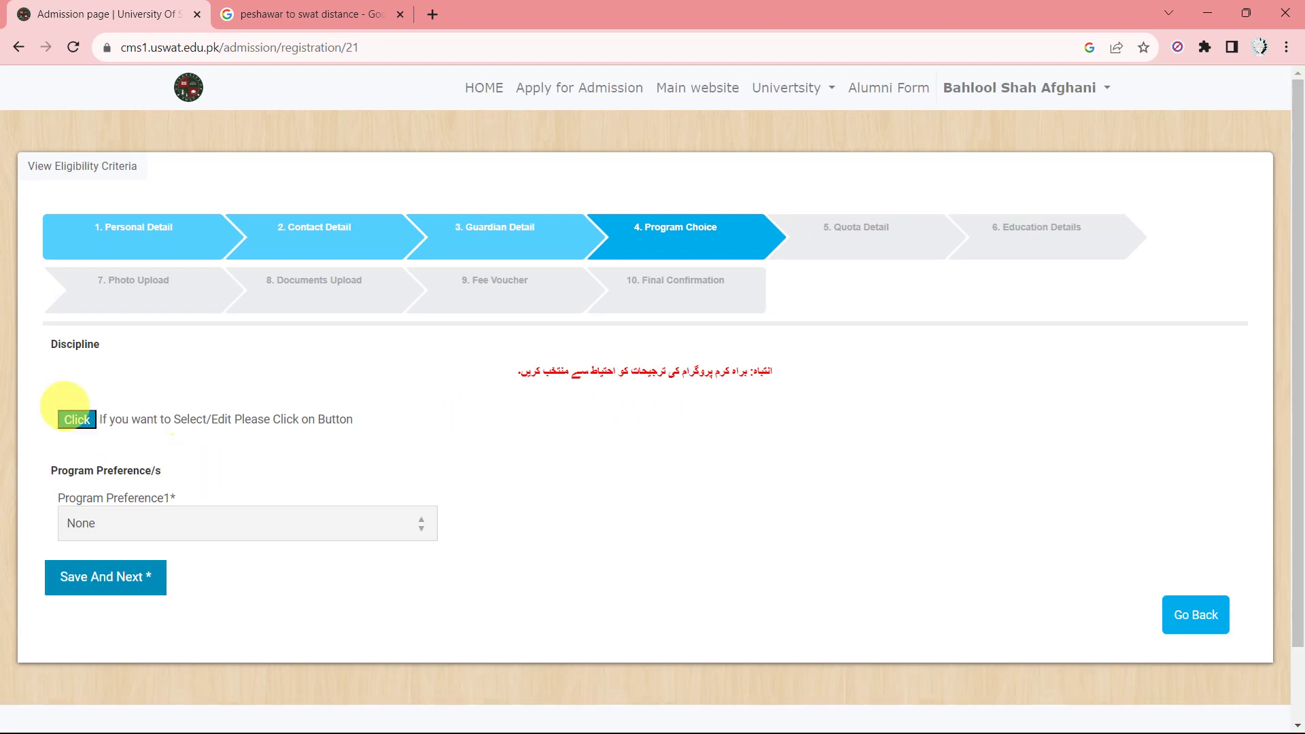
scroll(394, 473, "down", 1)
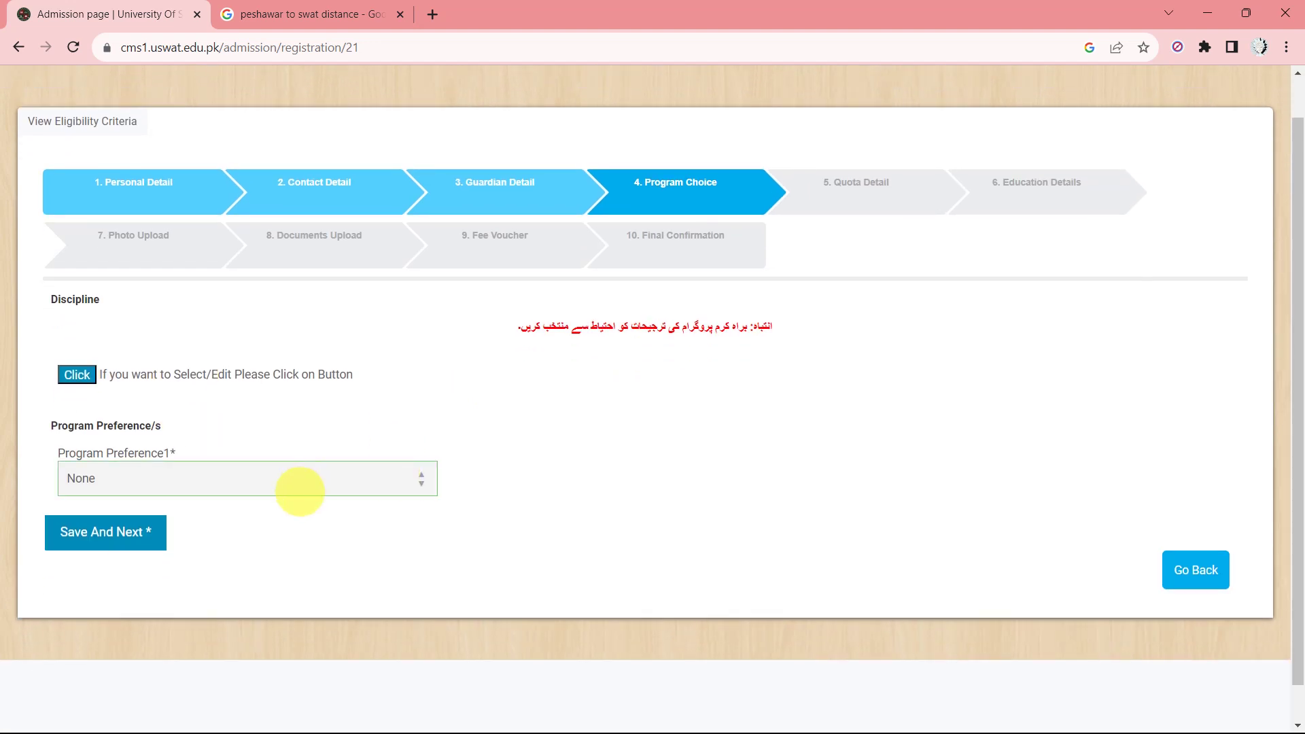
left_click(301, 488)
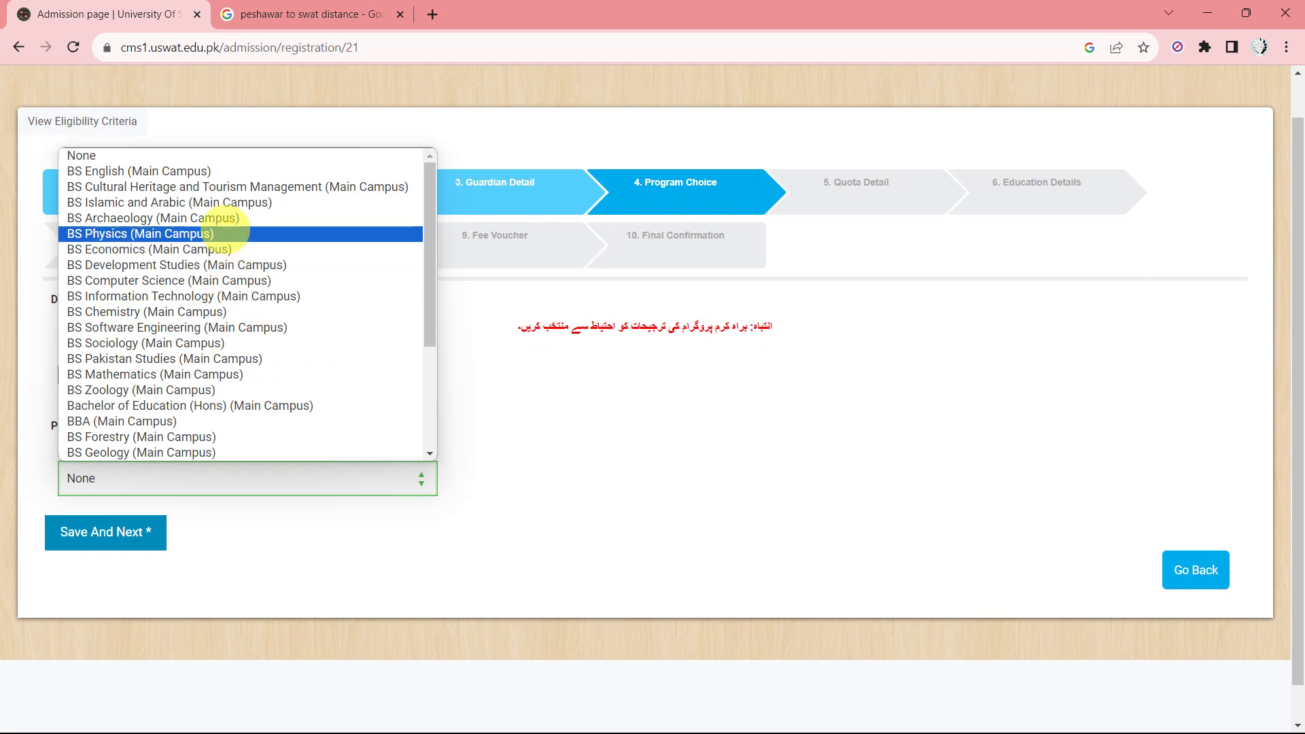
left_click(156, 171)
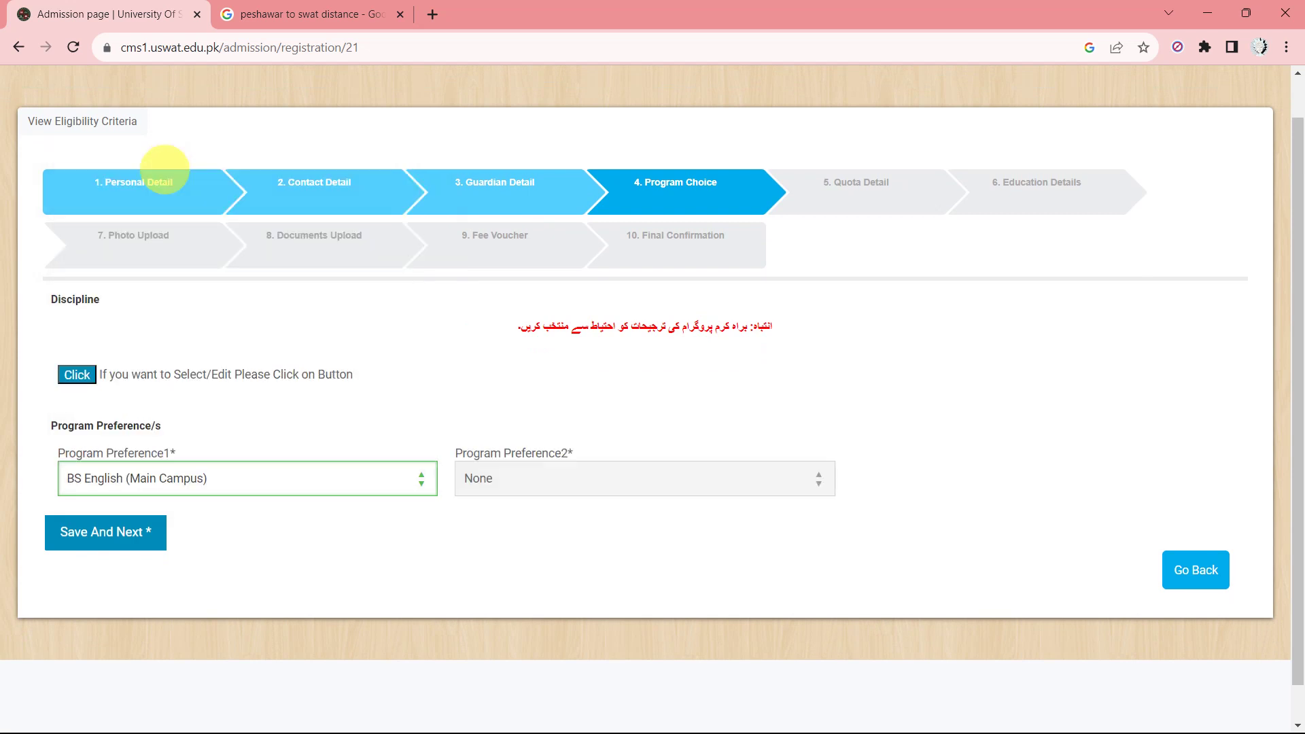
left_click(635, 473)
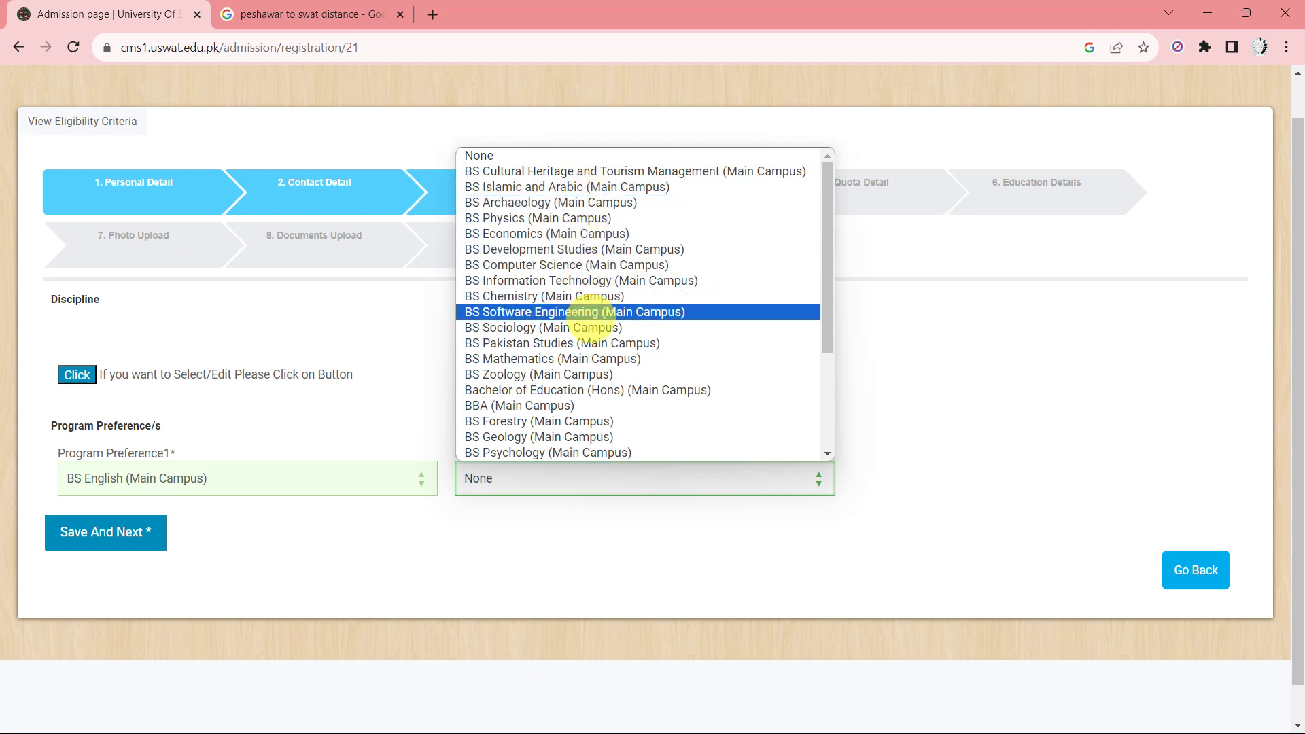
scroll(586, 394, "down", 4)
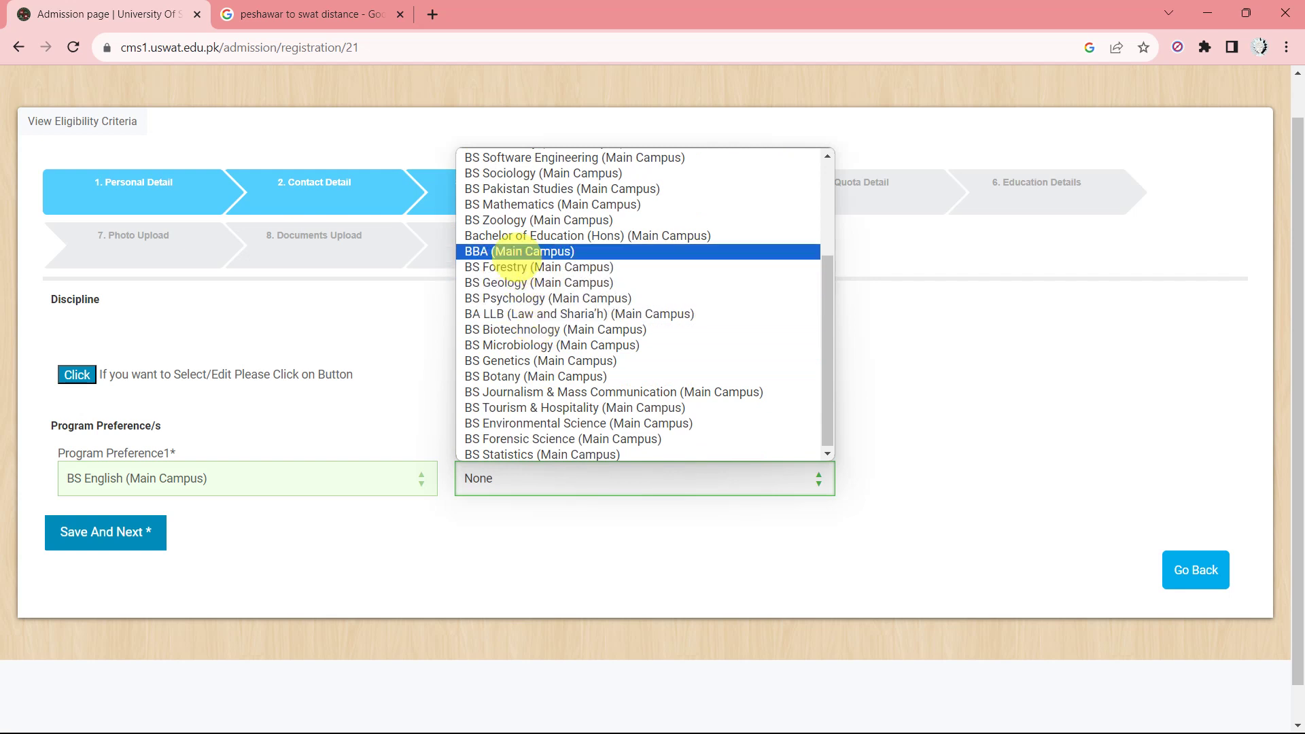
left_click(507, 251)
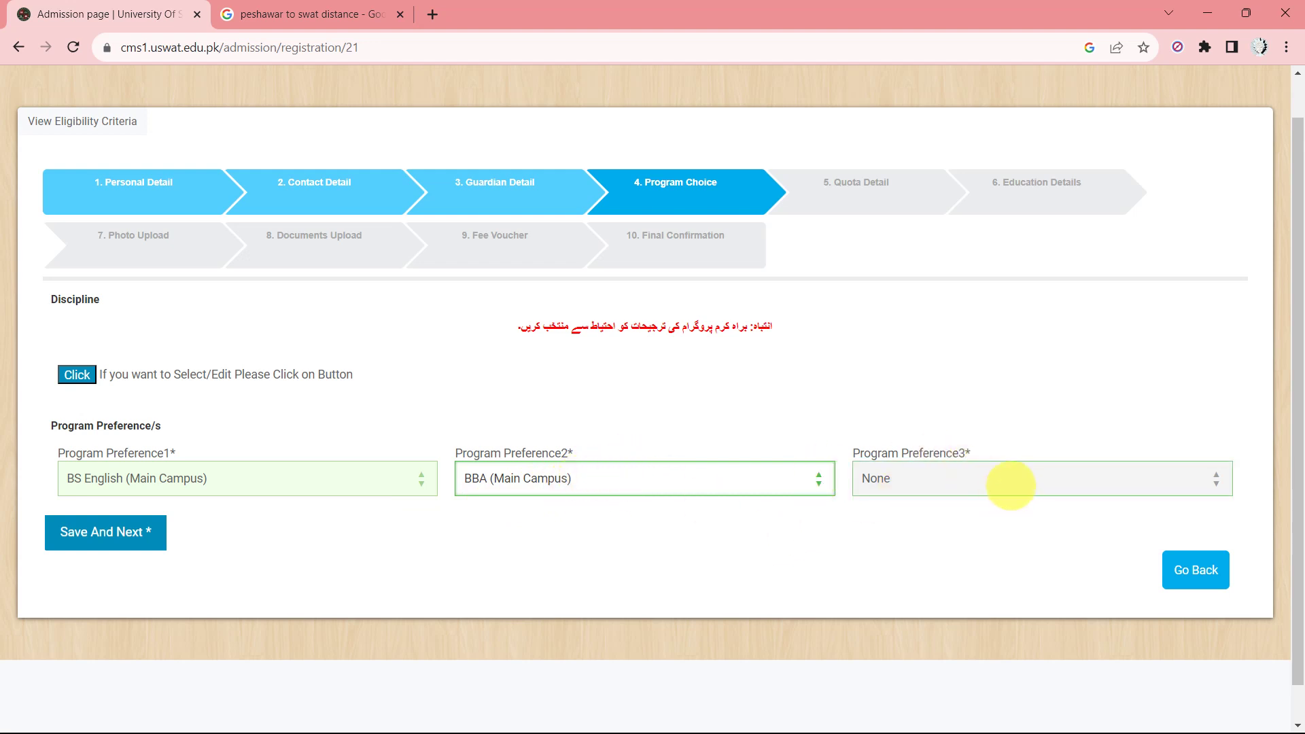
left_click(1011, 485)
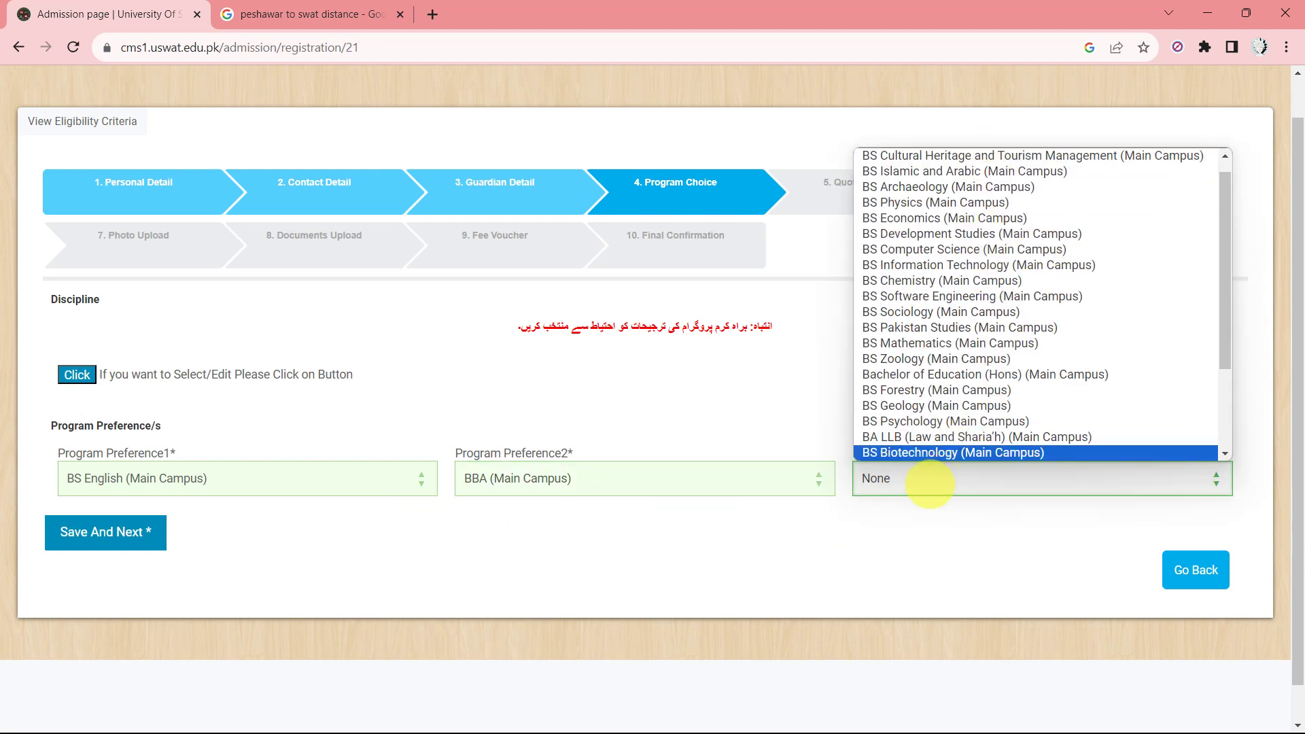
left_click(907, 529)
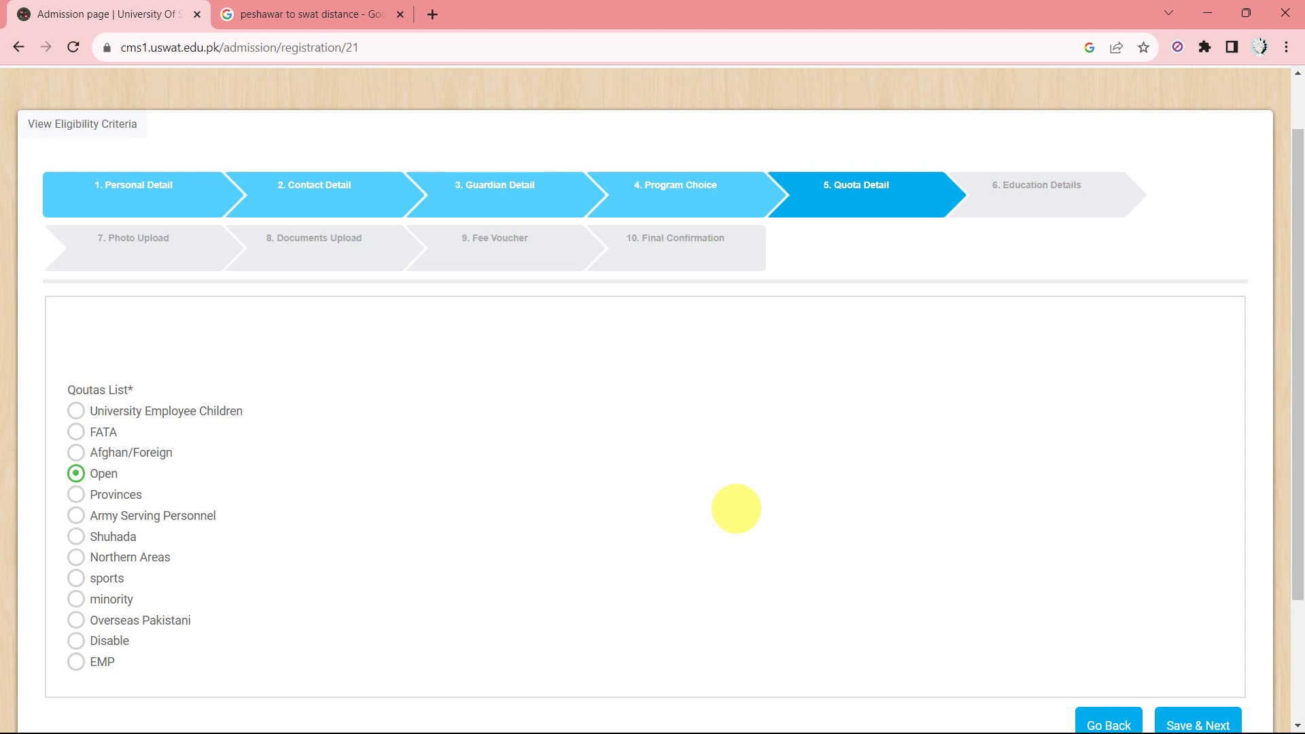
Go back from Quota Detail to step 4, Program Choice, via the wizard bar.
scroll(721, 503, "down", 1)
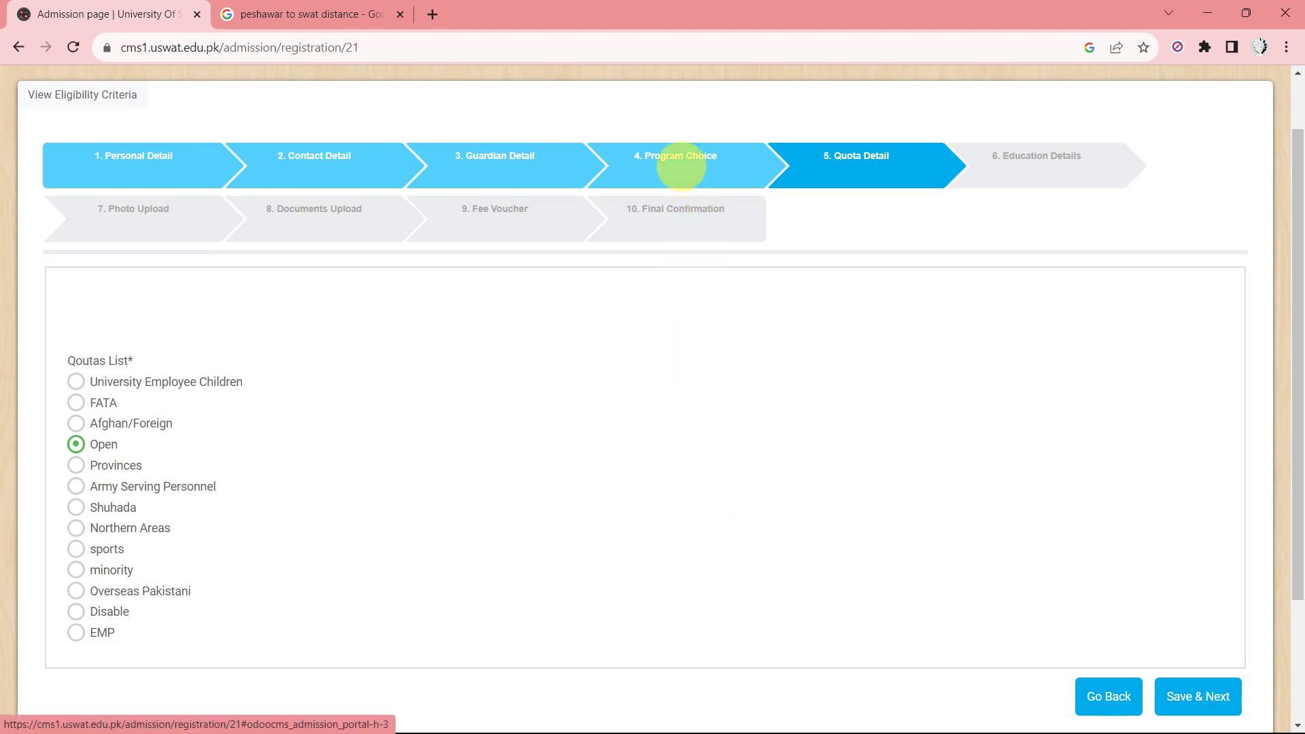
left_click(690, 182)
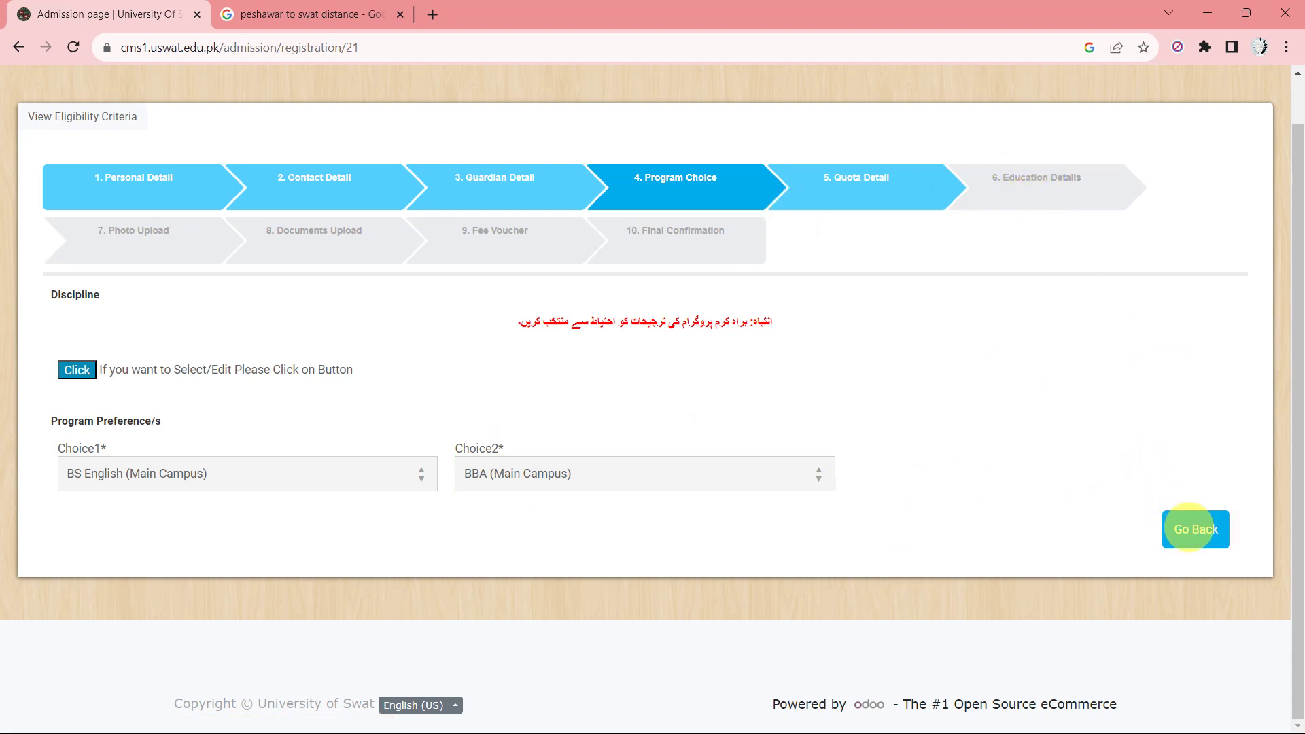
Save Guardian Detail again and re-pick BS English (Main Campus) first, BBA (Main Campus) second.
left_click(1189, 527)
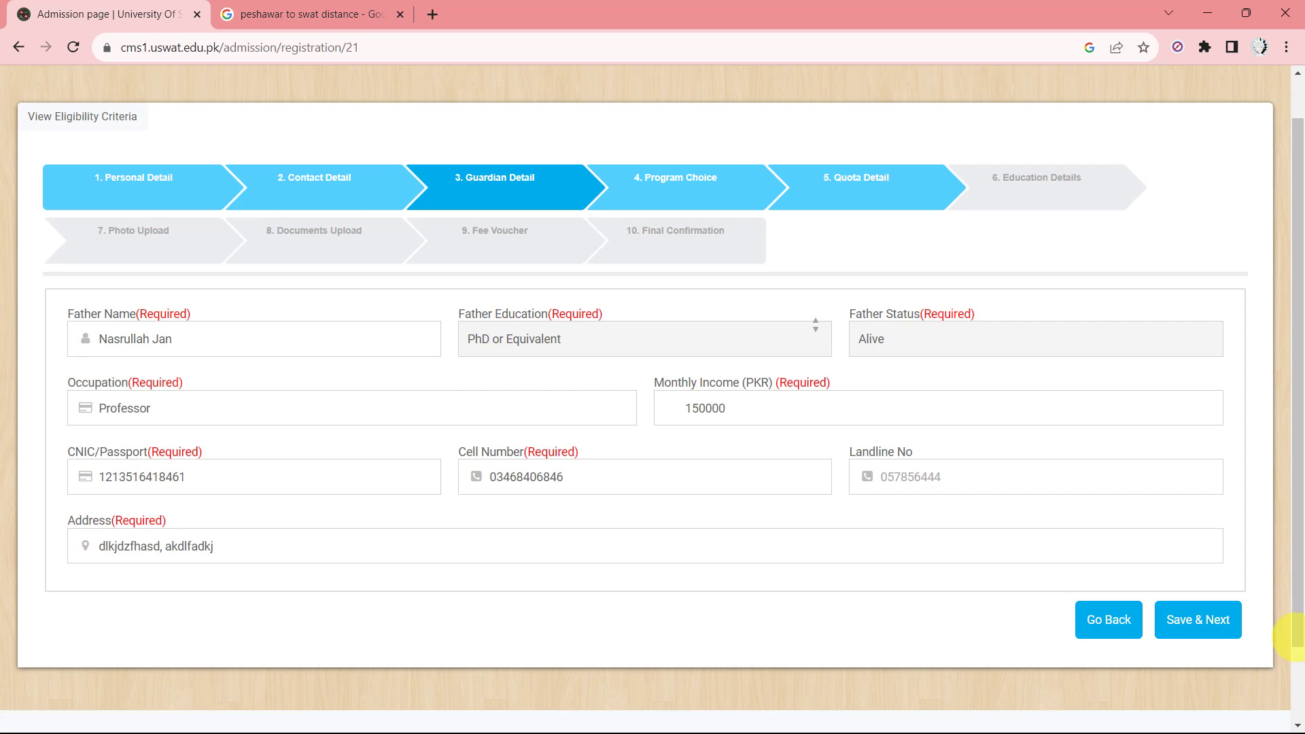
left_click(1217, 618)
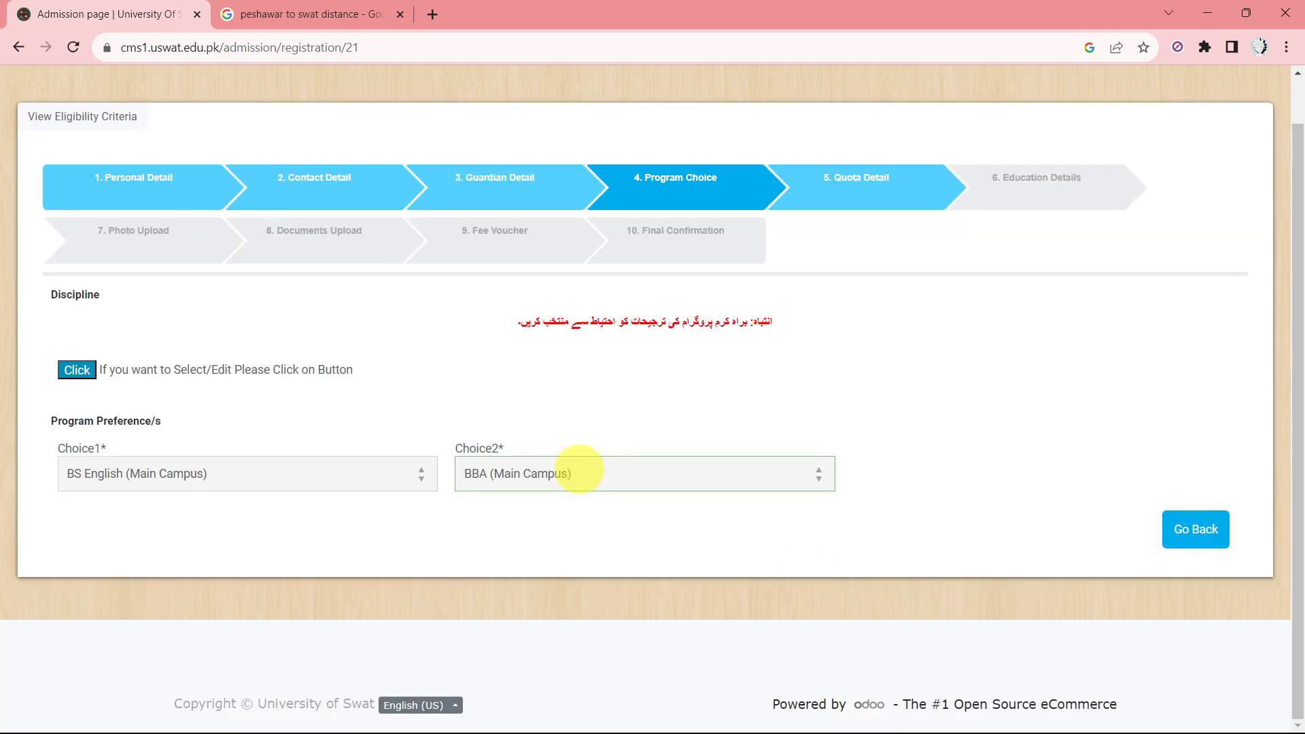
left_click(577, 470)
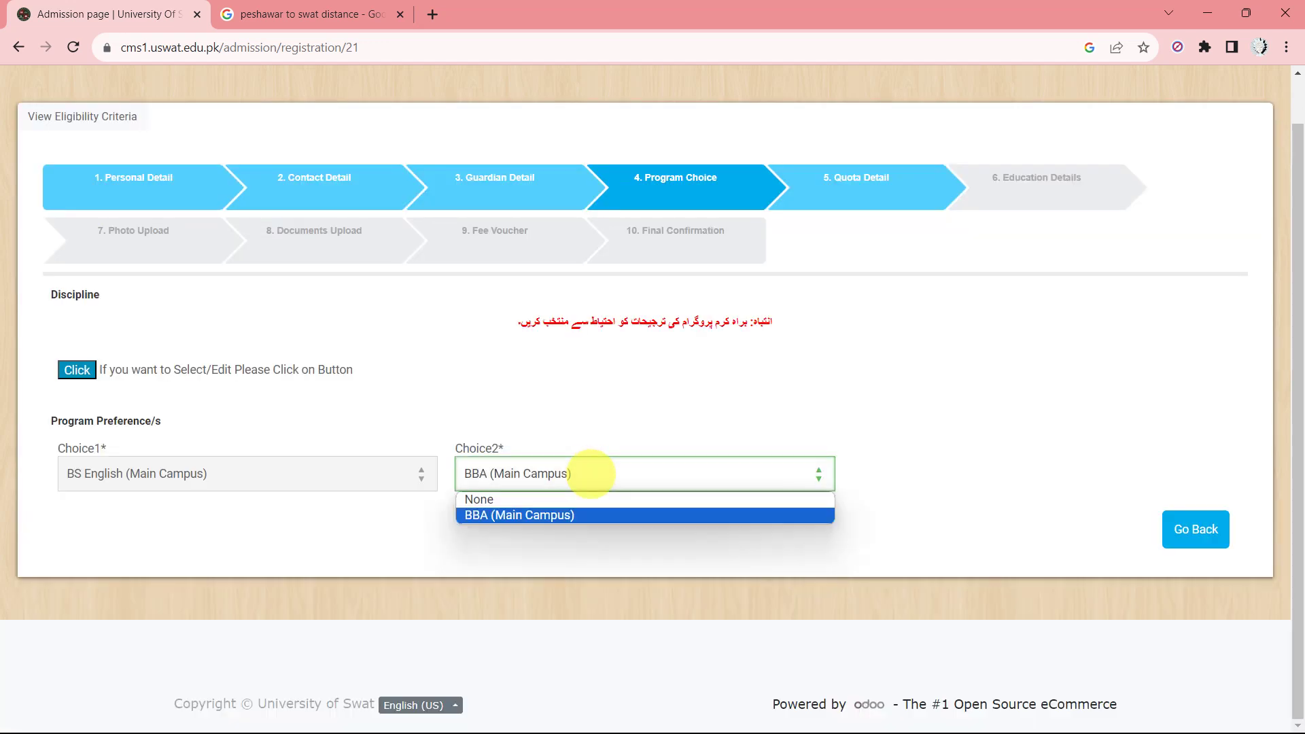
left_click(486, 516)
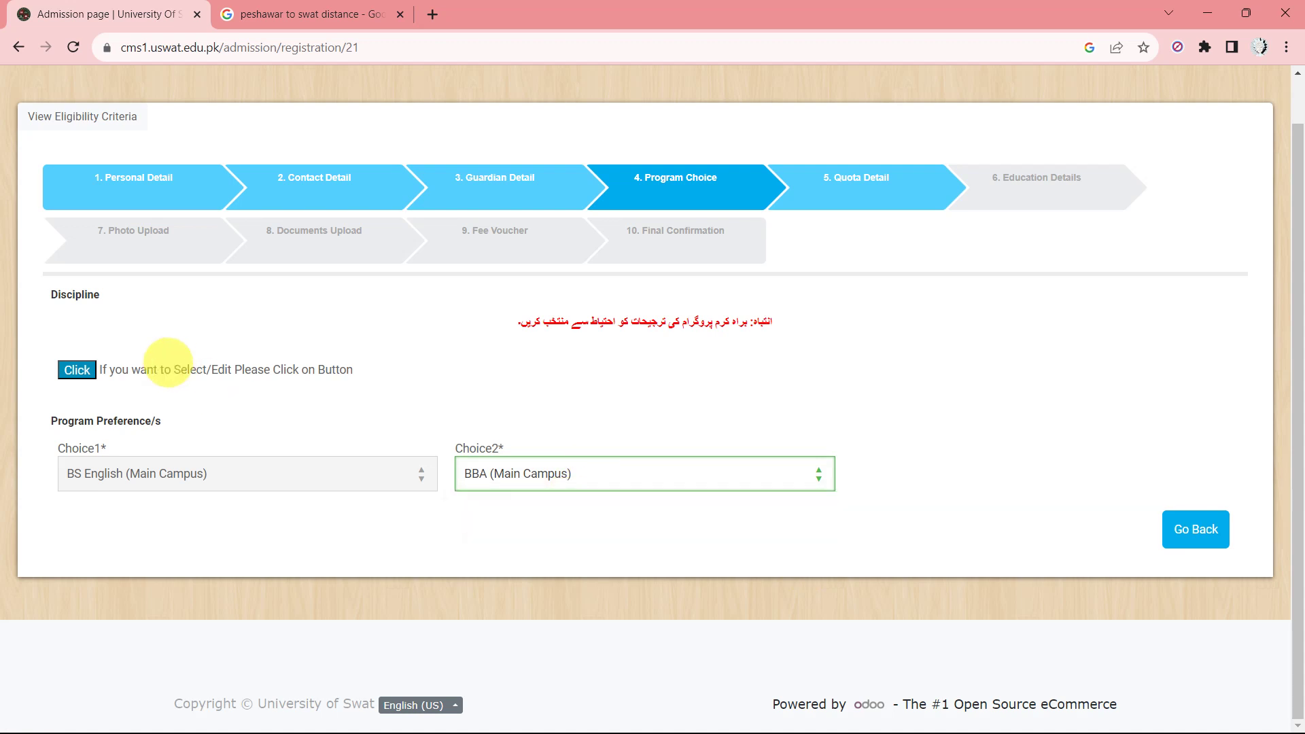
left_click(75, 369)
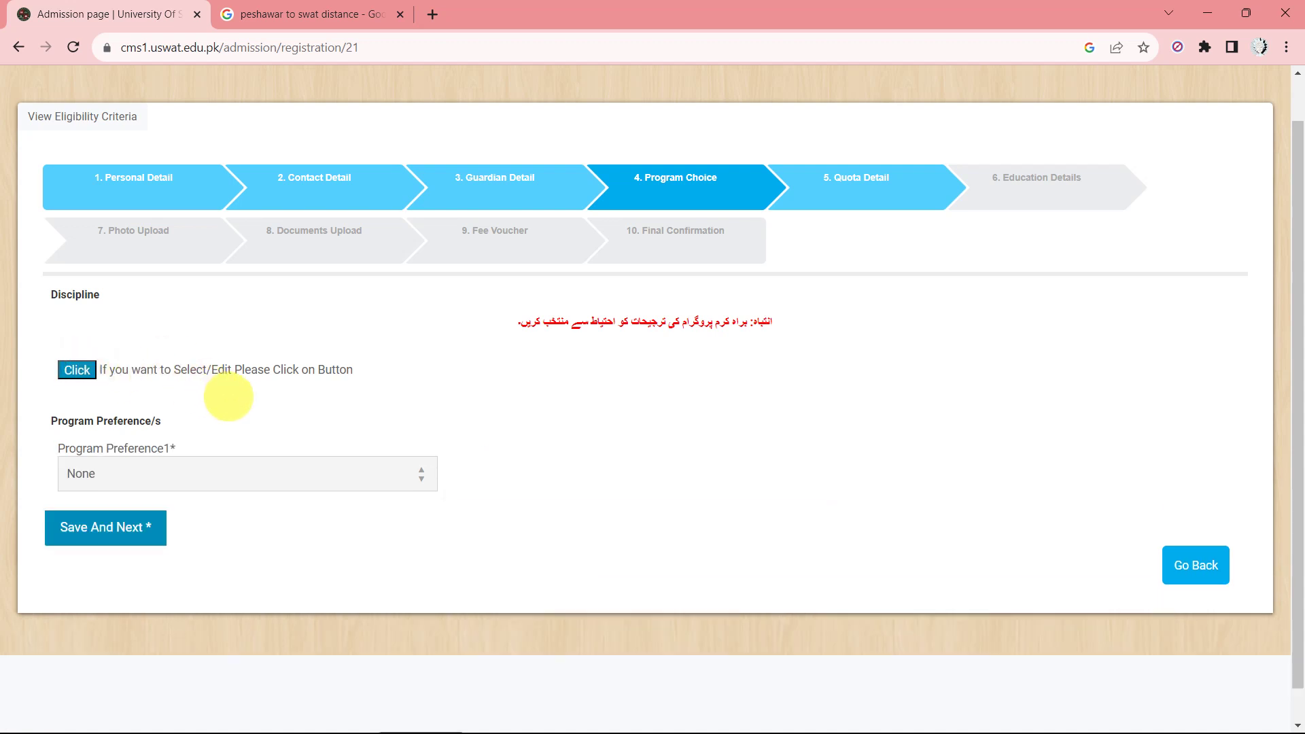
left_click(309, 476)
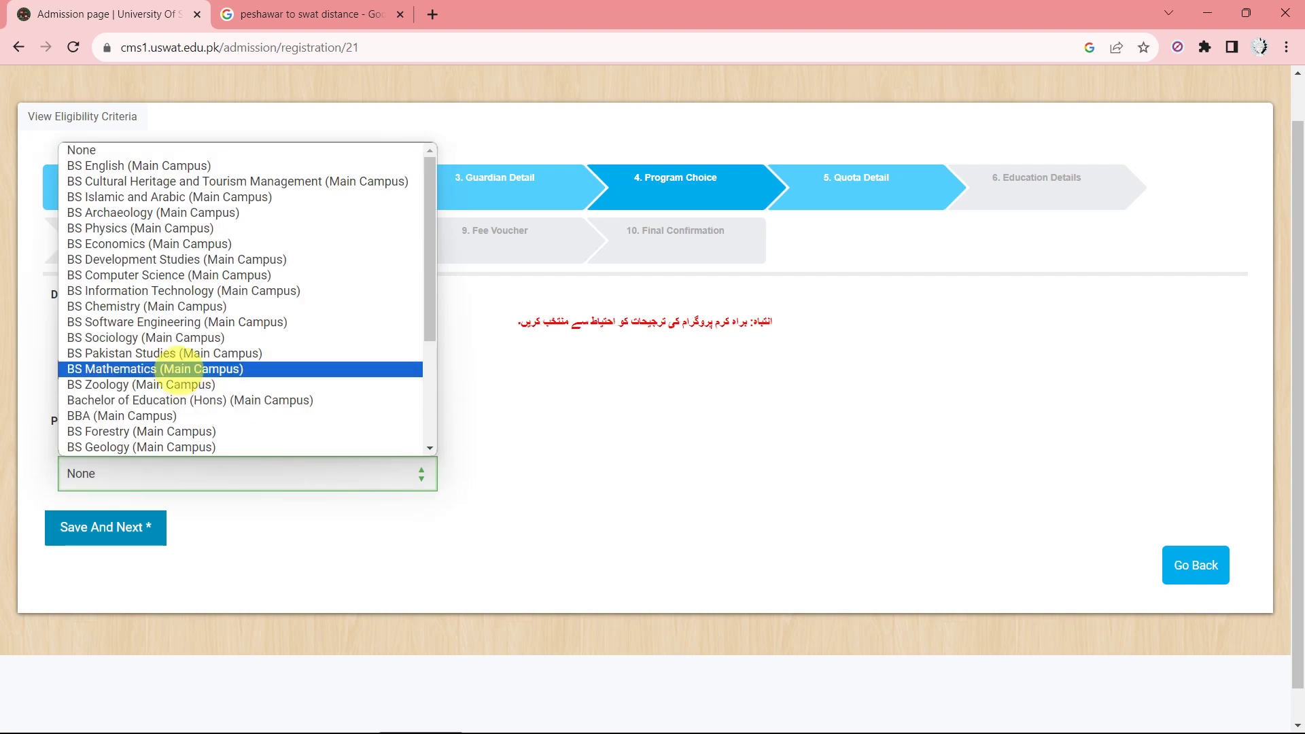
left_click(186, 165)
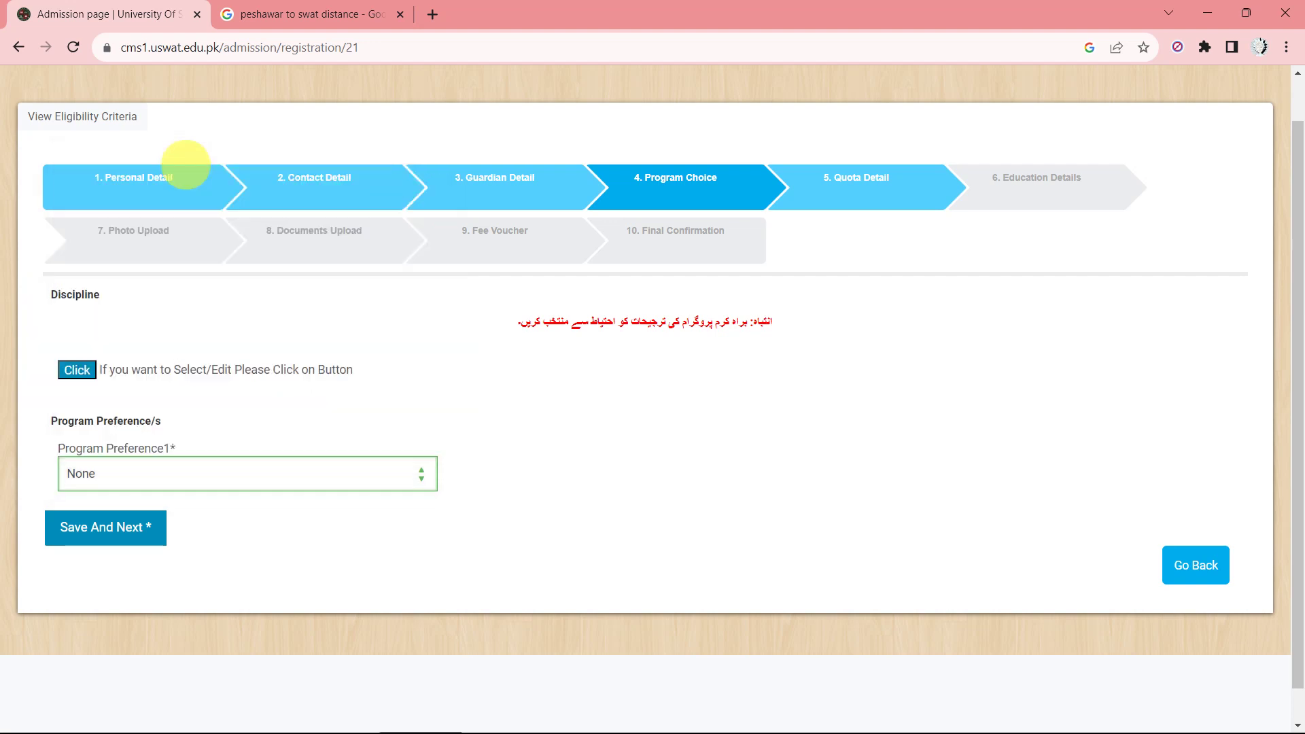
left_click(622, 481)
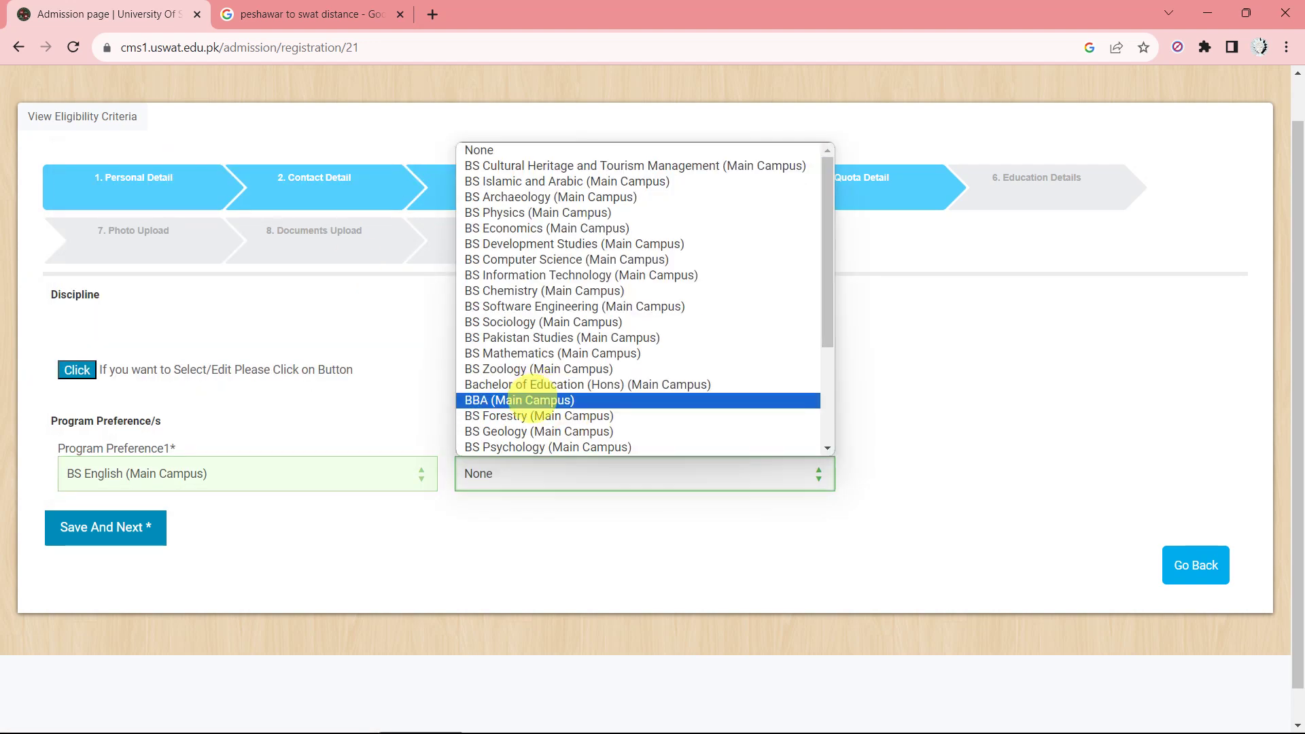
left_click(534, 400)
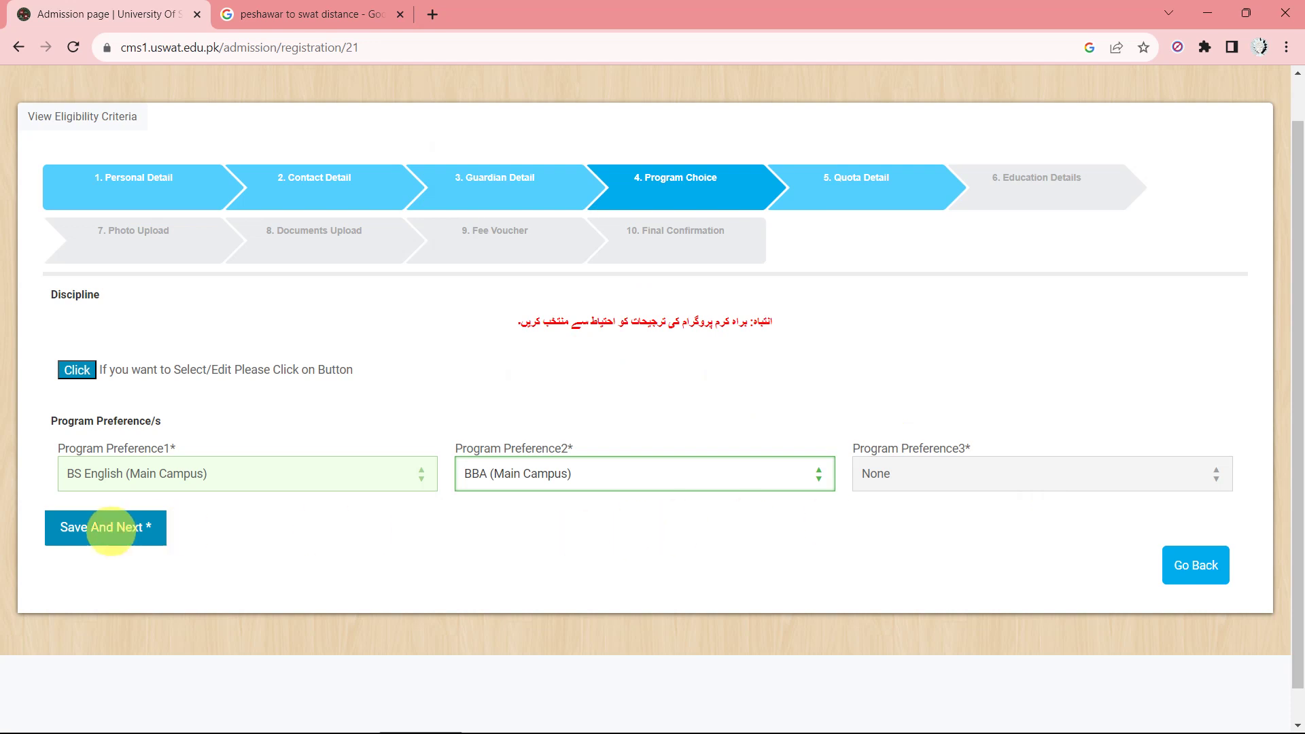
Save the program preferences, switch the quota from Open to FATA, and submit it.
left_click(111, 529)
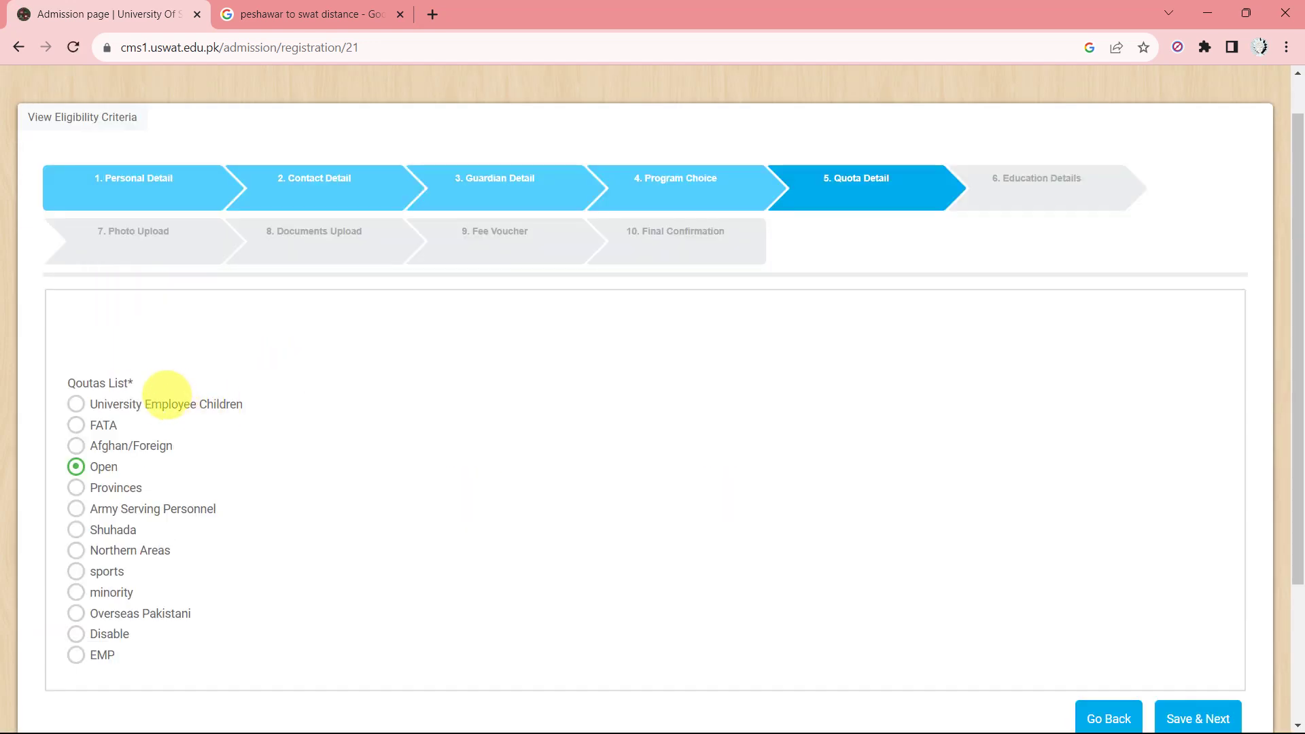
scroll(146, 406, "down", 1)
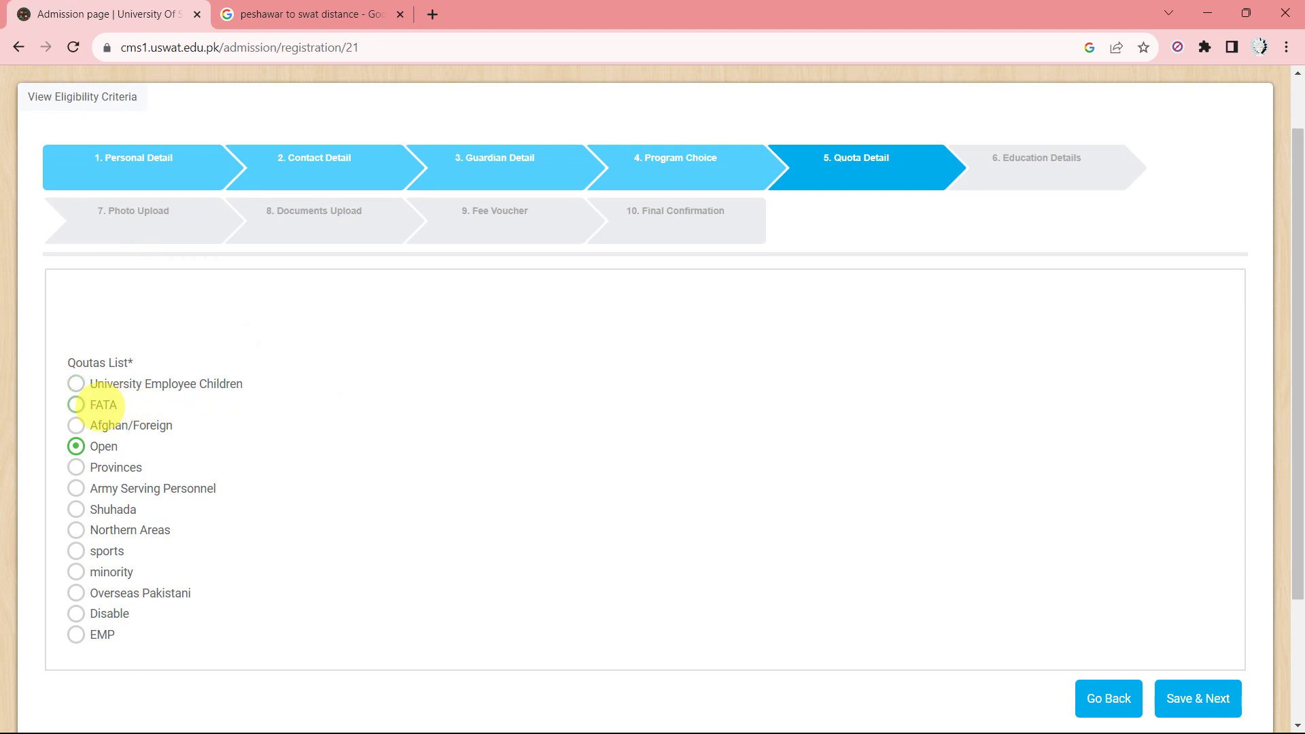
scroll(79, 408, "down", 1)
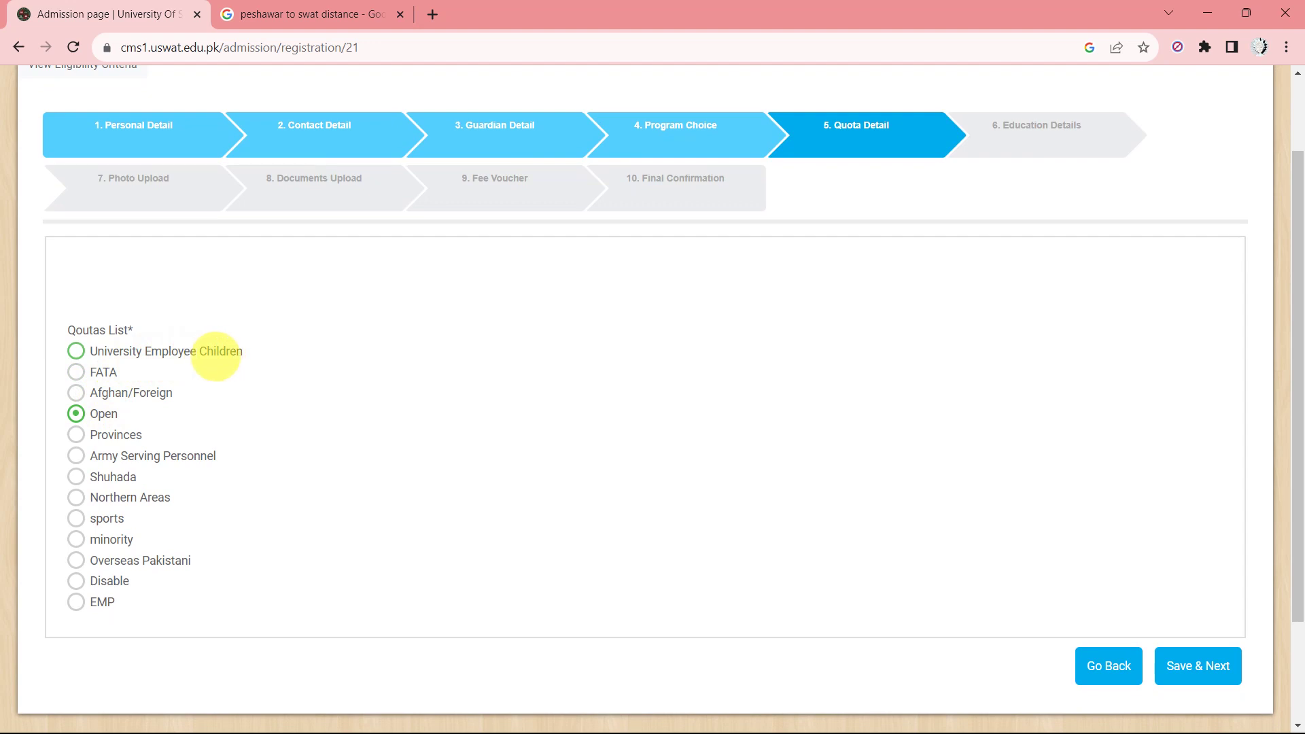
left_click(75, 351)
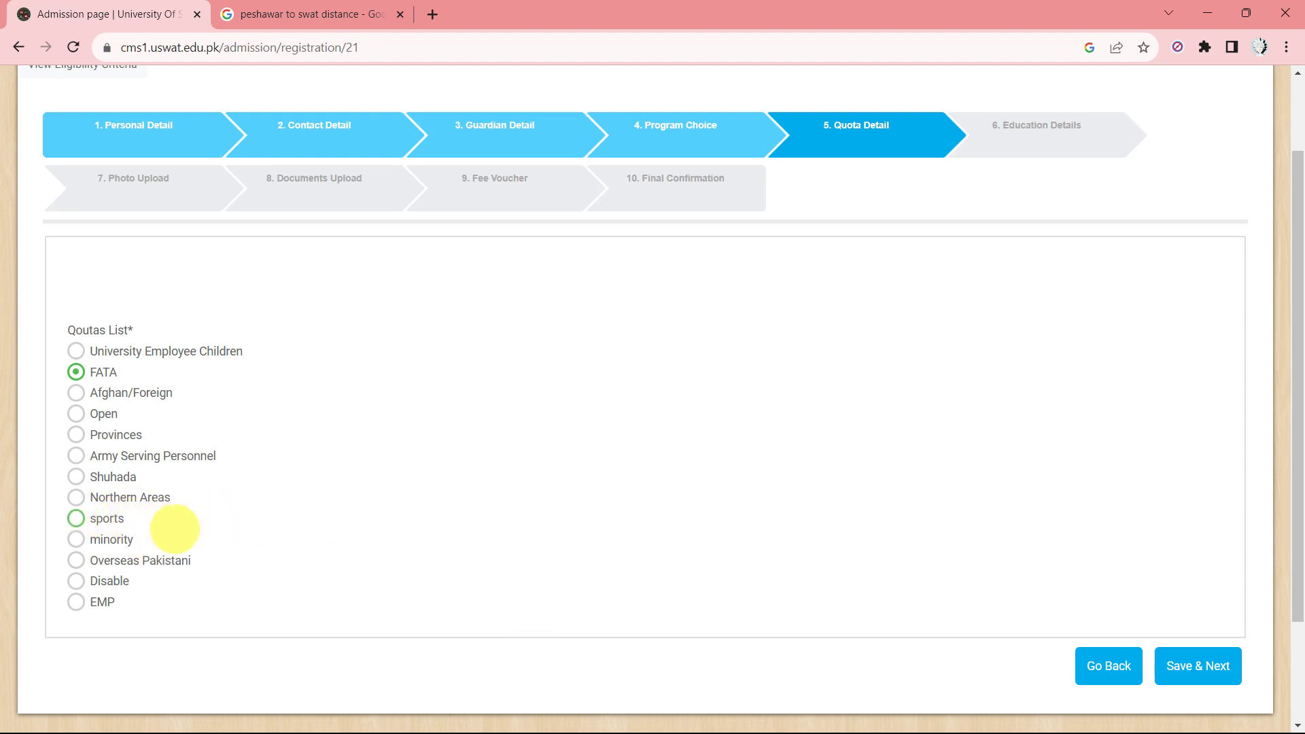
left_click(1200, 664)
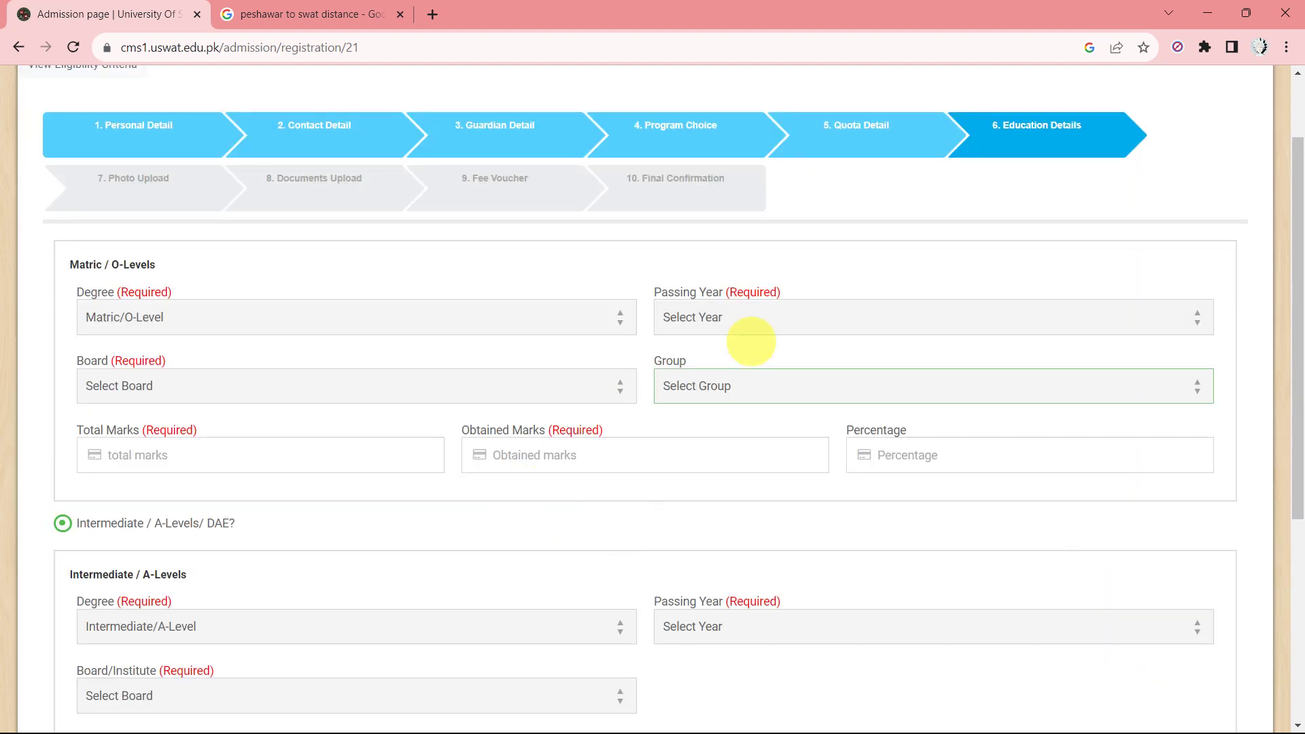
Keep degree Matric/O-Level, set passing year 2015 and board Any Other.
left_click(256, 322)
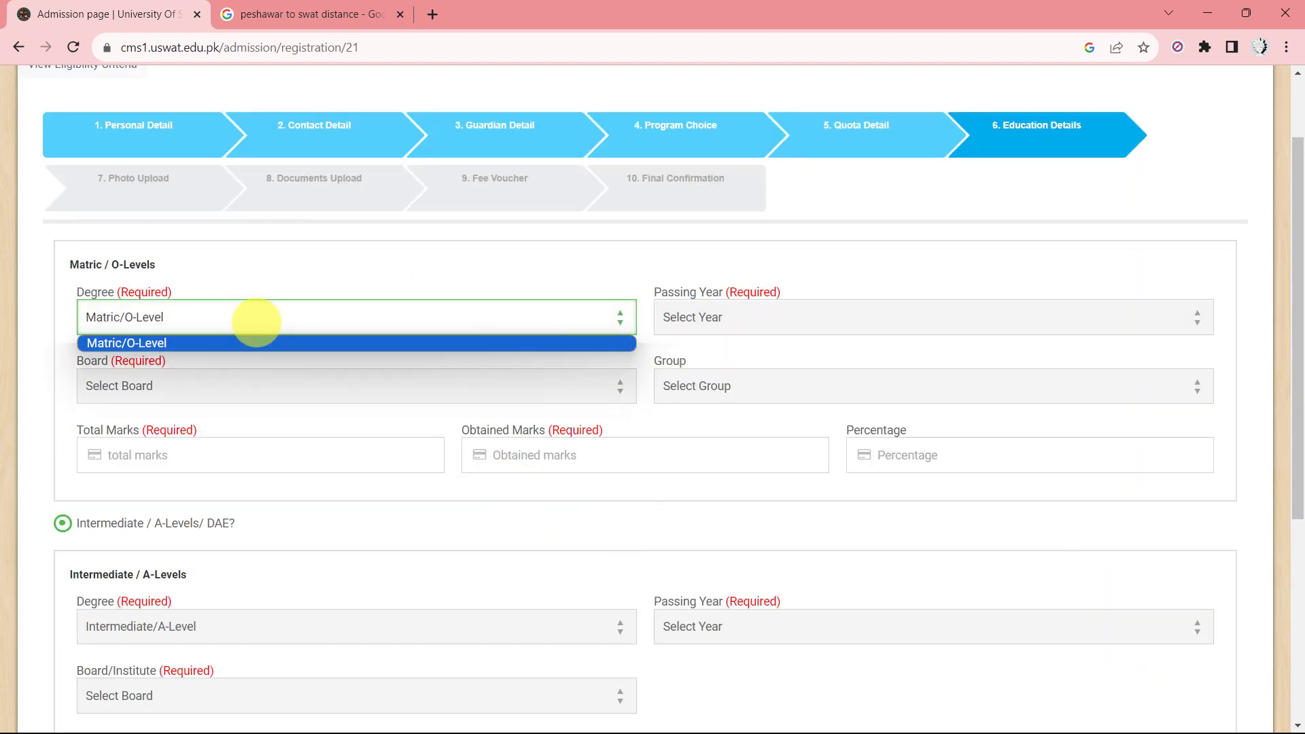
left_click(256, 321)
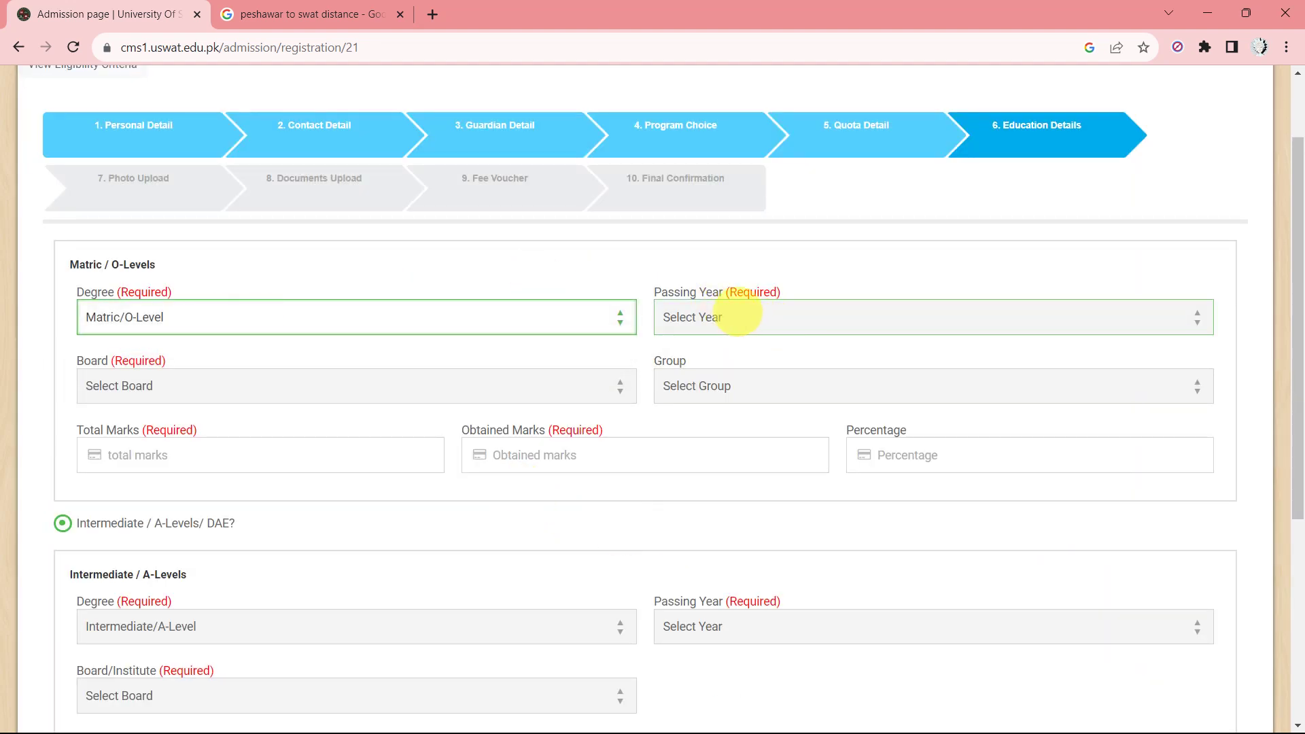
left_click(745, 314)
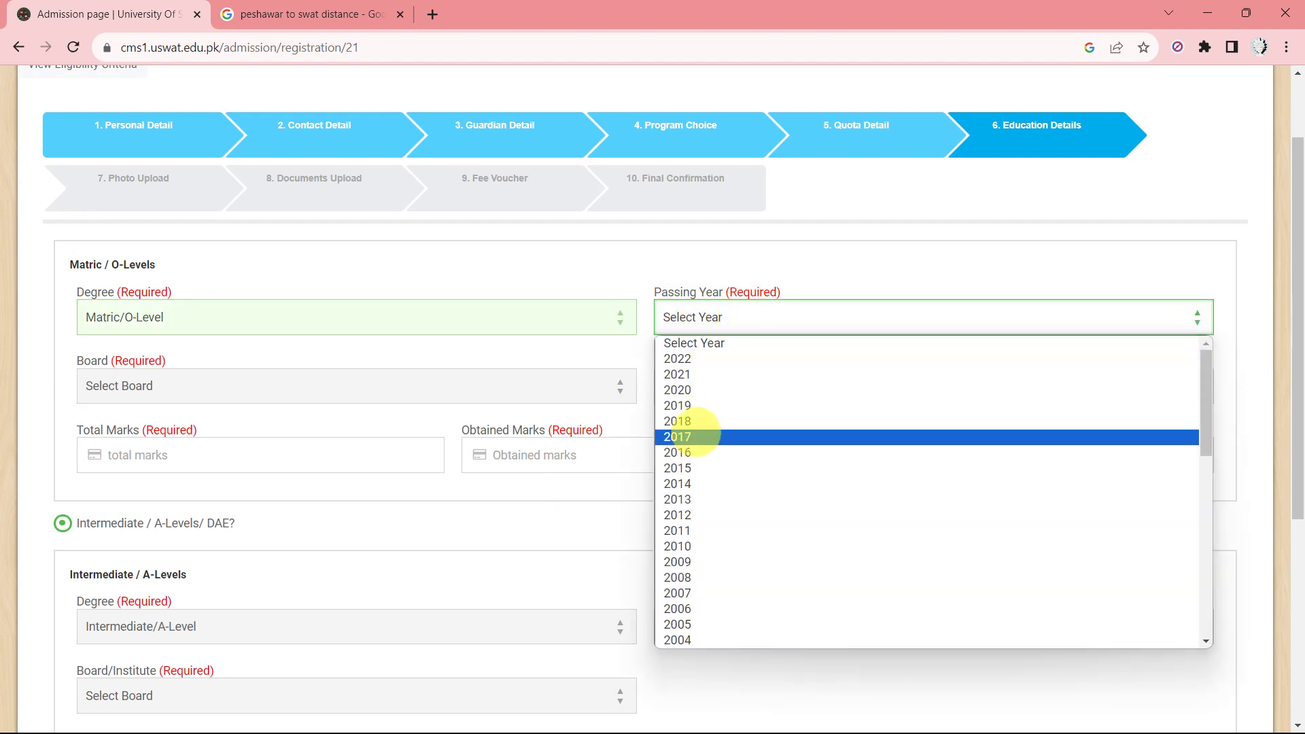
left_click(692, 470)
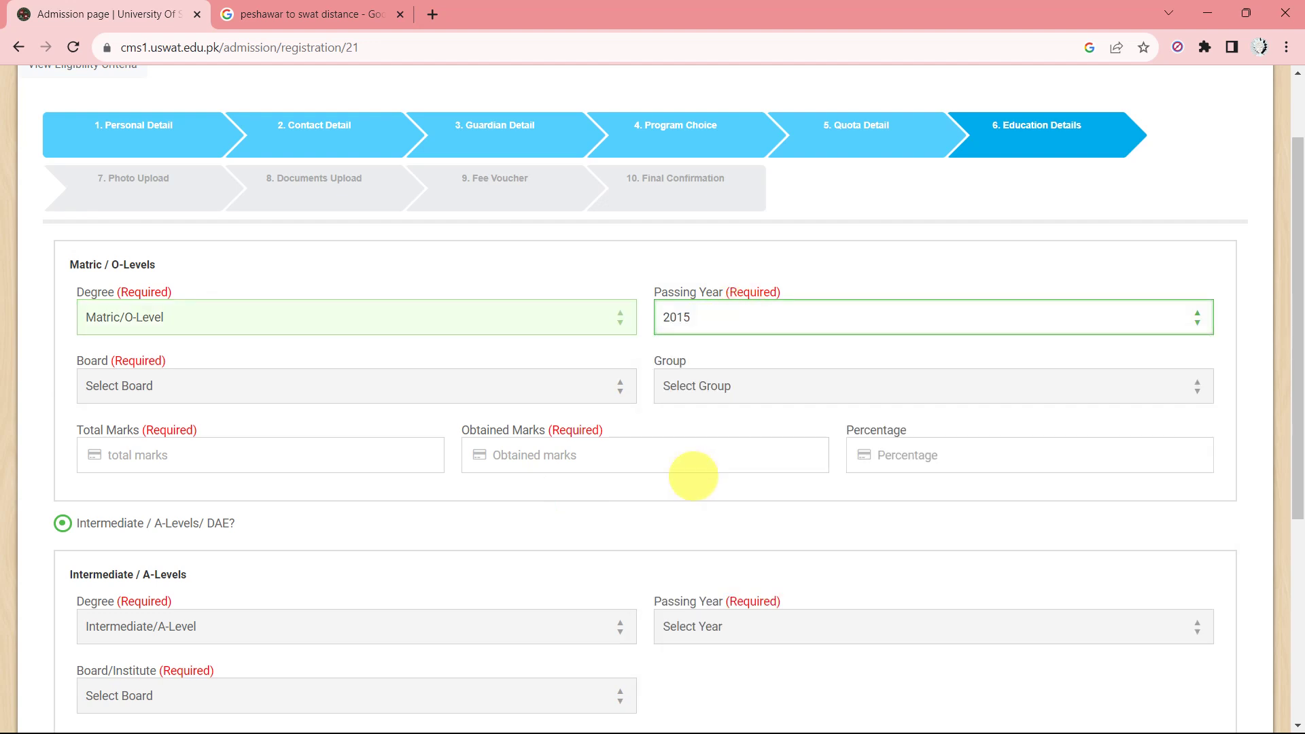
left_click(331, 384)
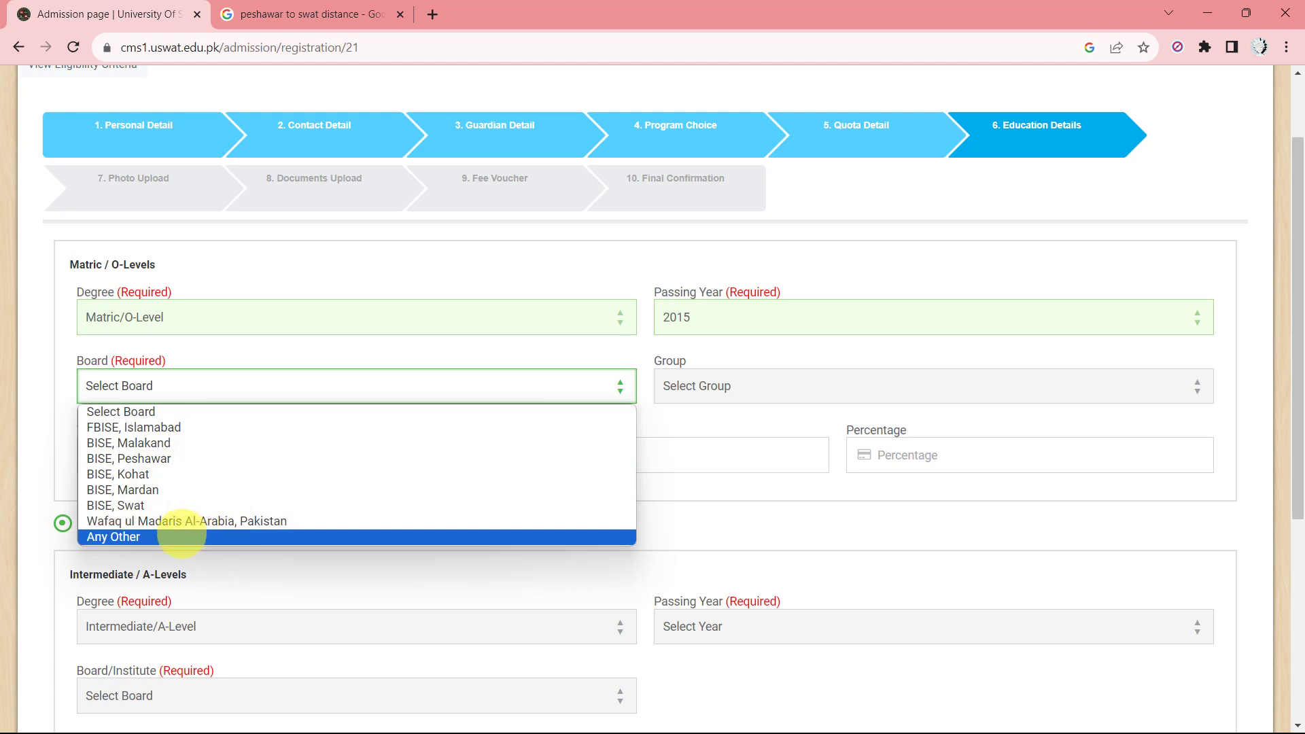
left_click(182, 536)
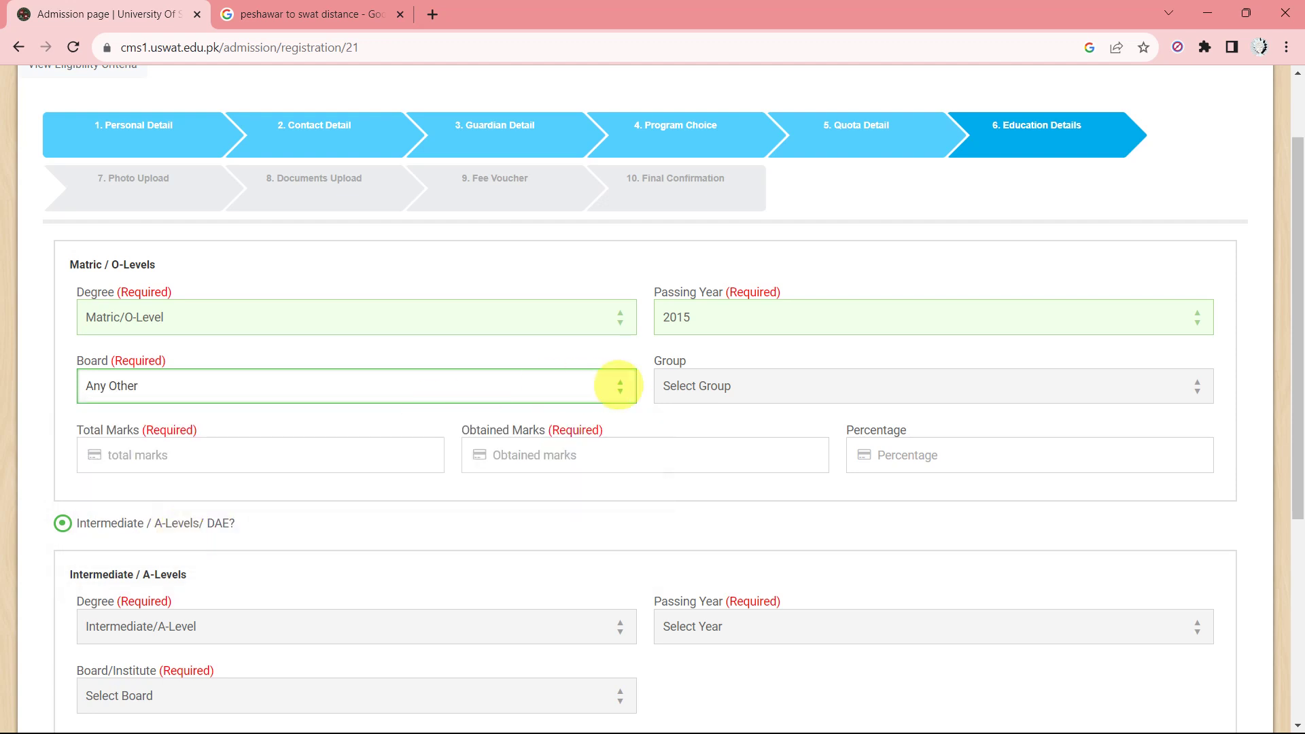
Set group Science with total marks 1100 and obtained marks 866, giving 78.73%.
left_click(749, 398)
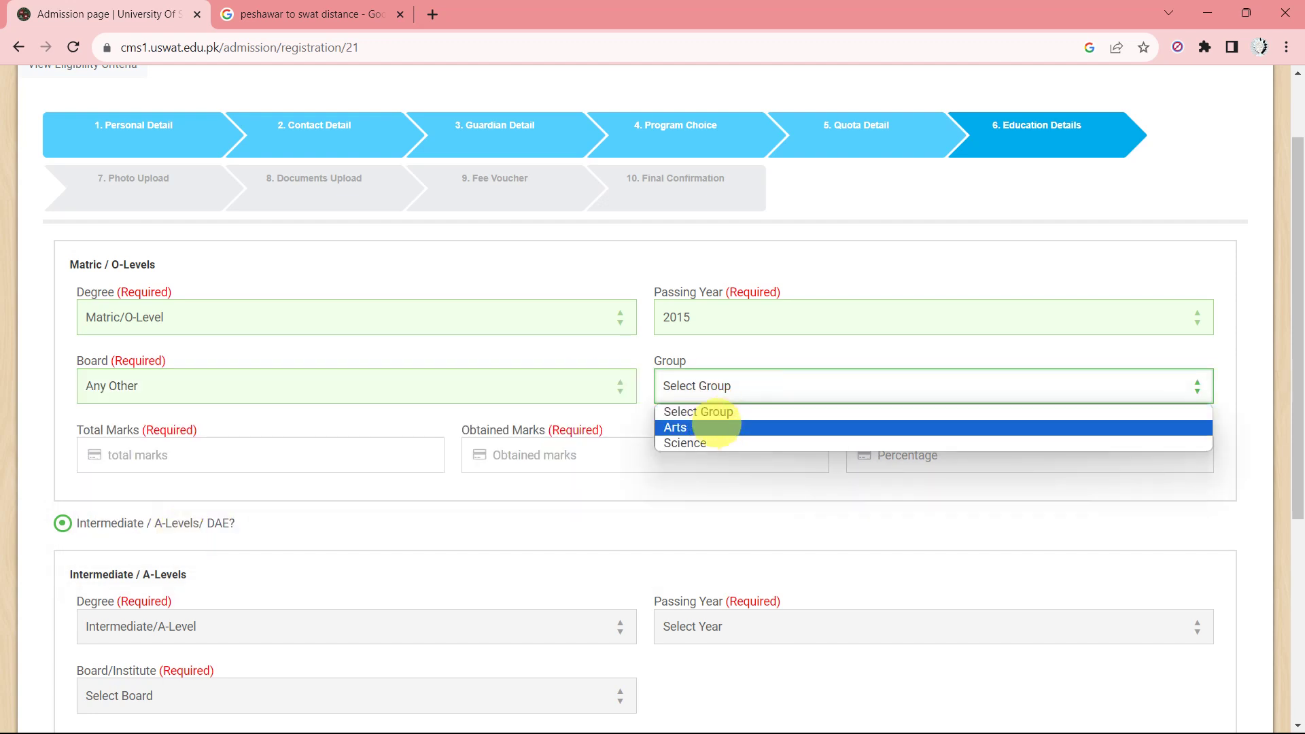
left_click(704, 442)
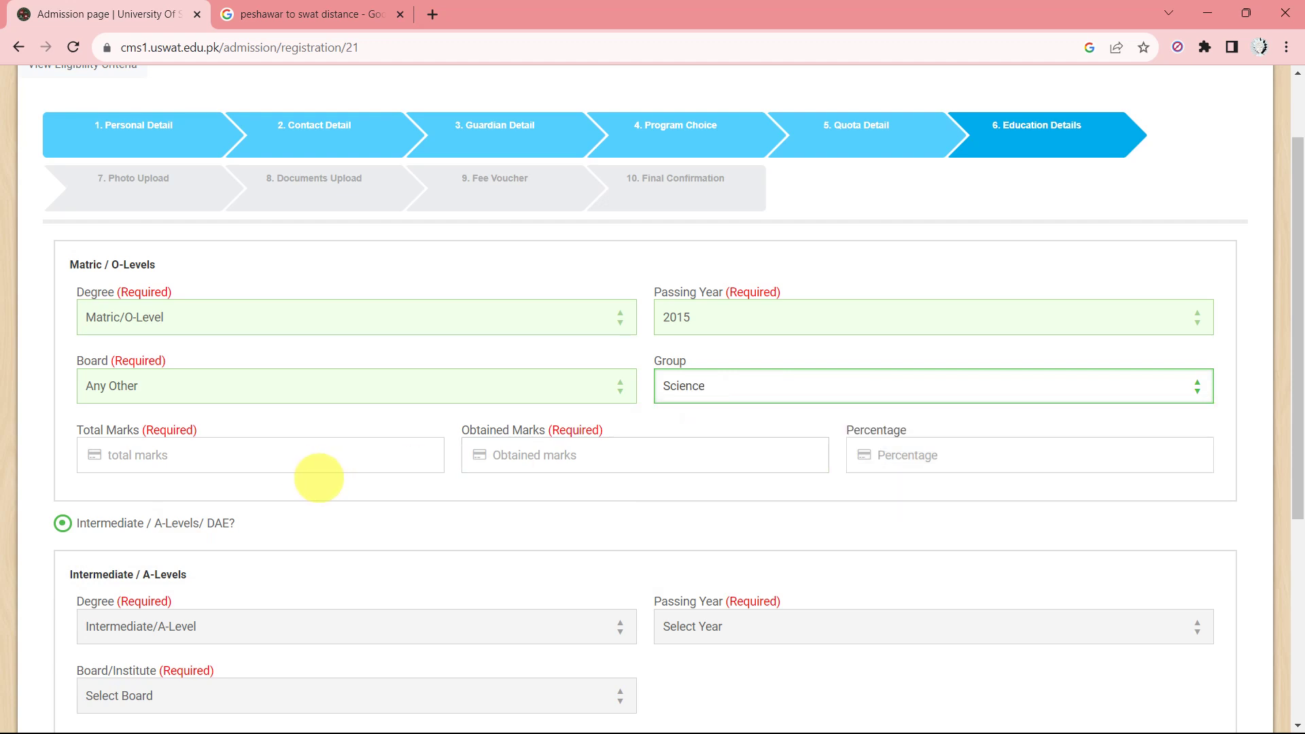
left_click(300, 467)
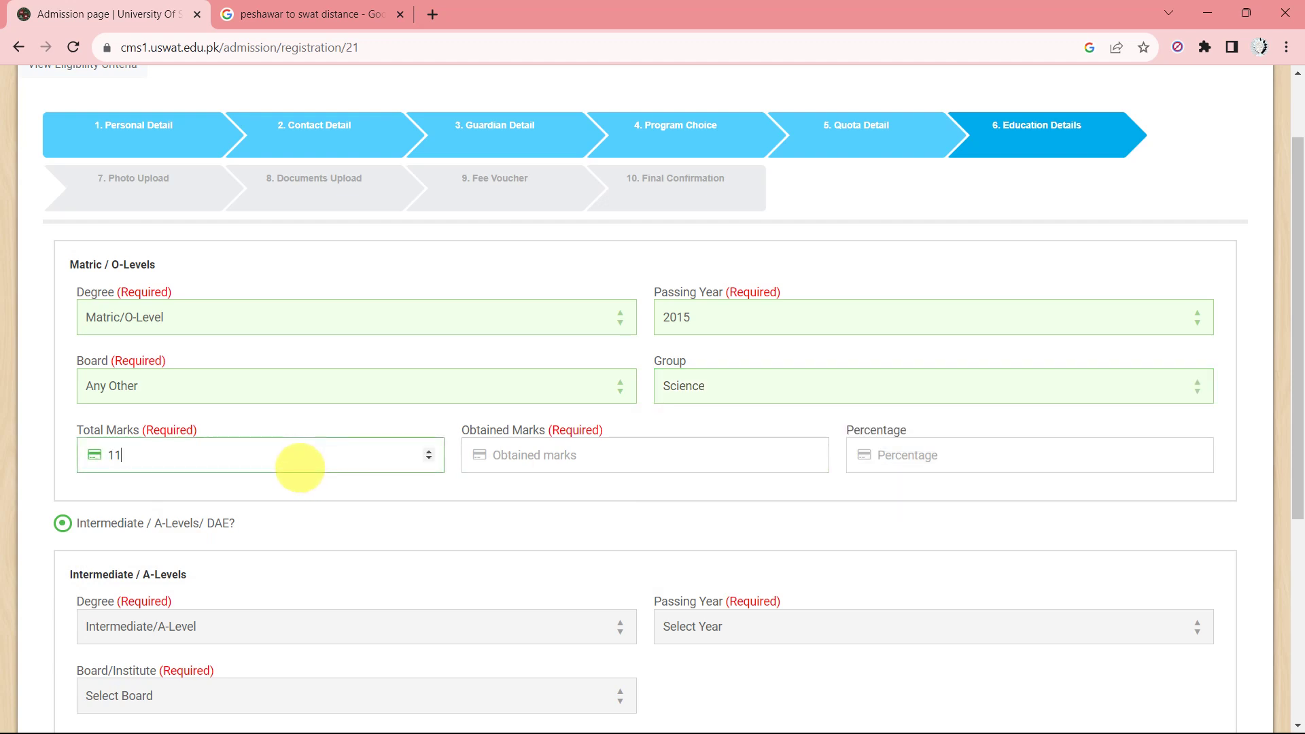
left_click(619, 447)
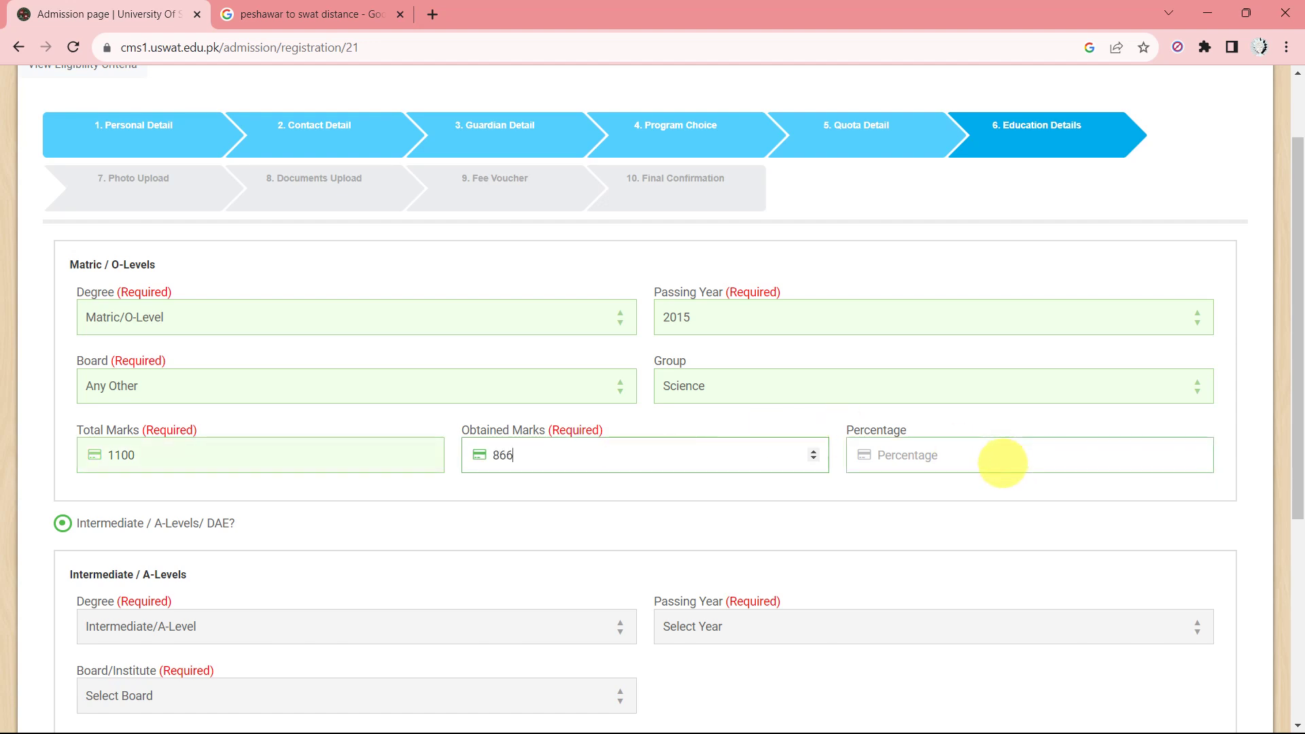
left_click(1002, 464)
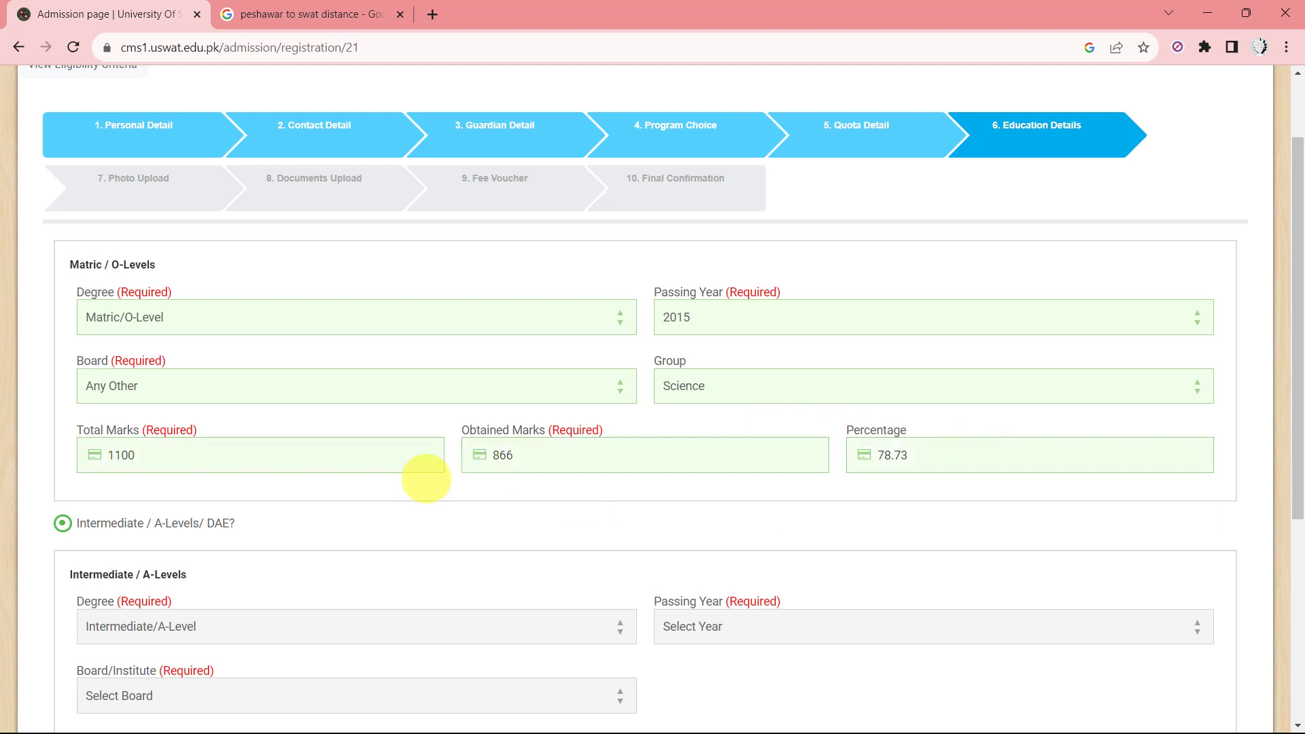
scroll(416, 511, "down", 5)
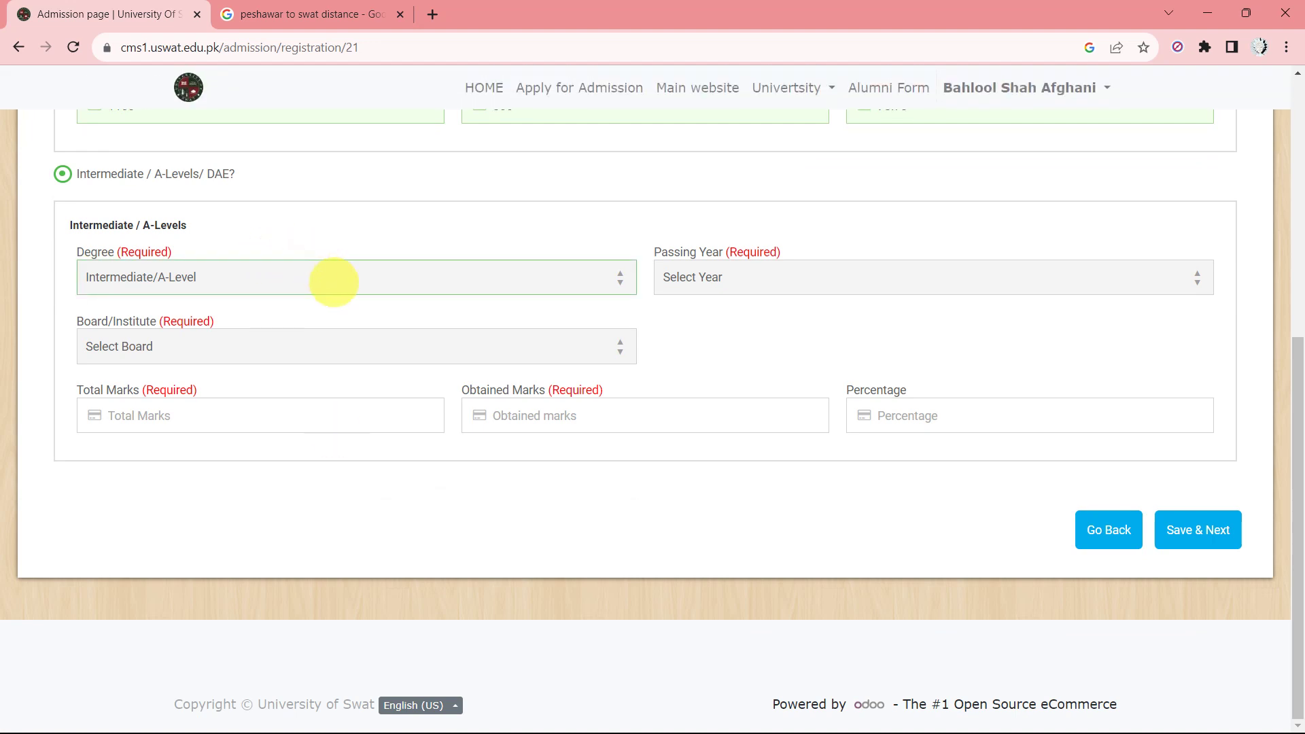
Enter the Intermediate record: passing year 2018, board Any Other, 828 of 1100 marks.
left_click(760, 264)
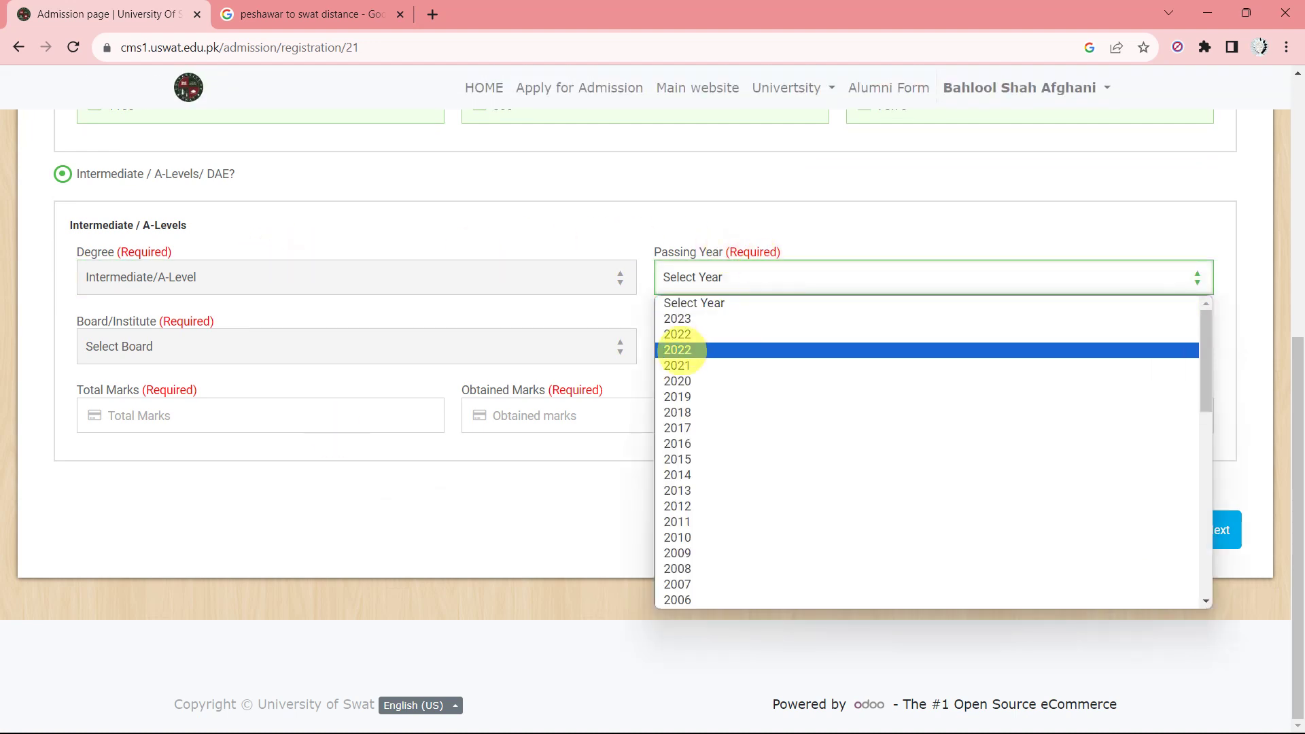
left_click(678, 412)
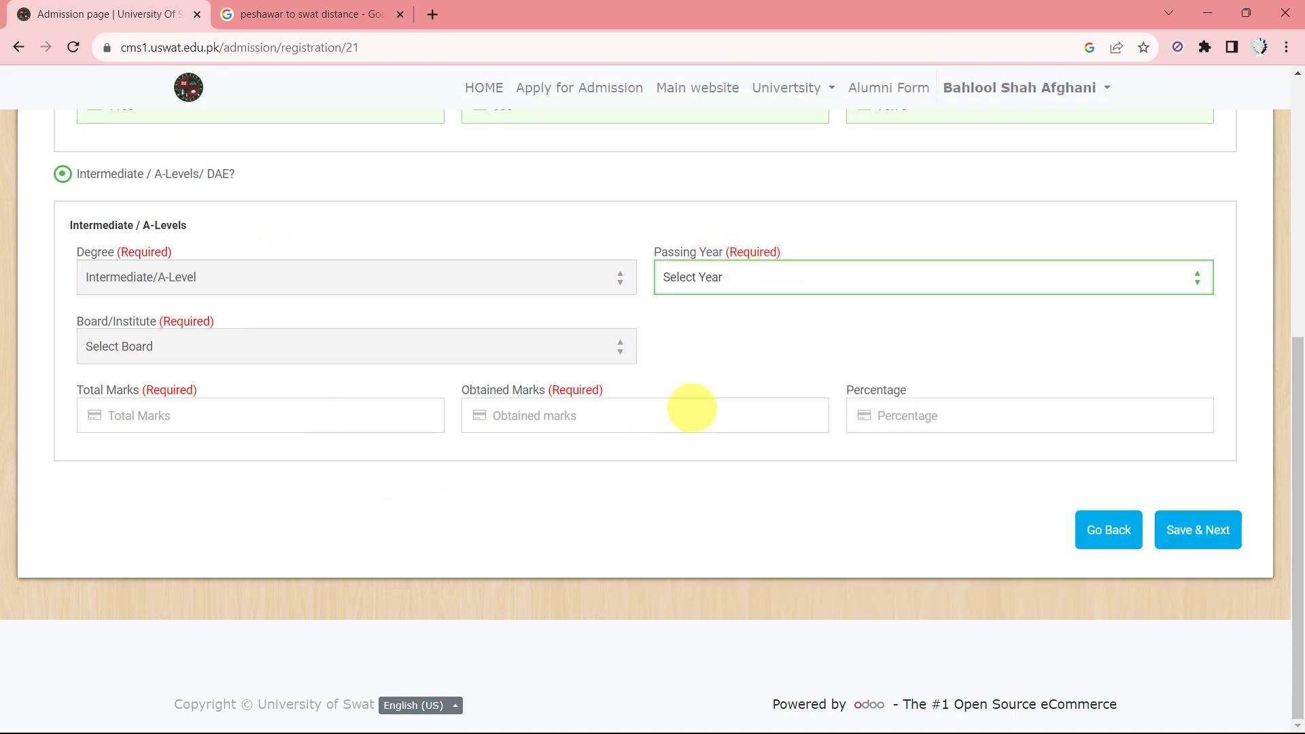
left_click(274, 335)
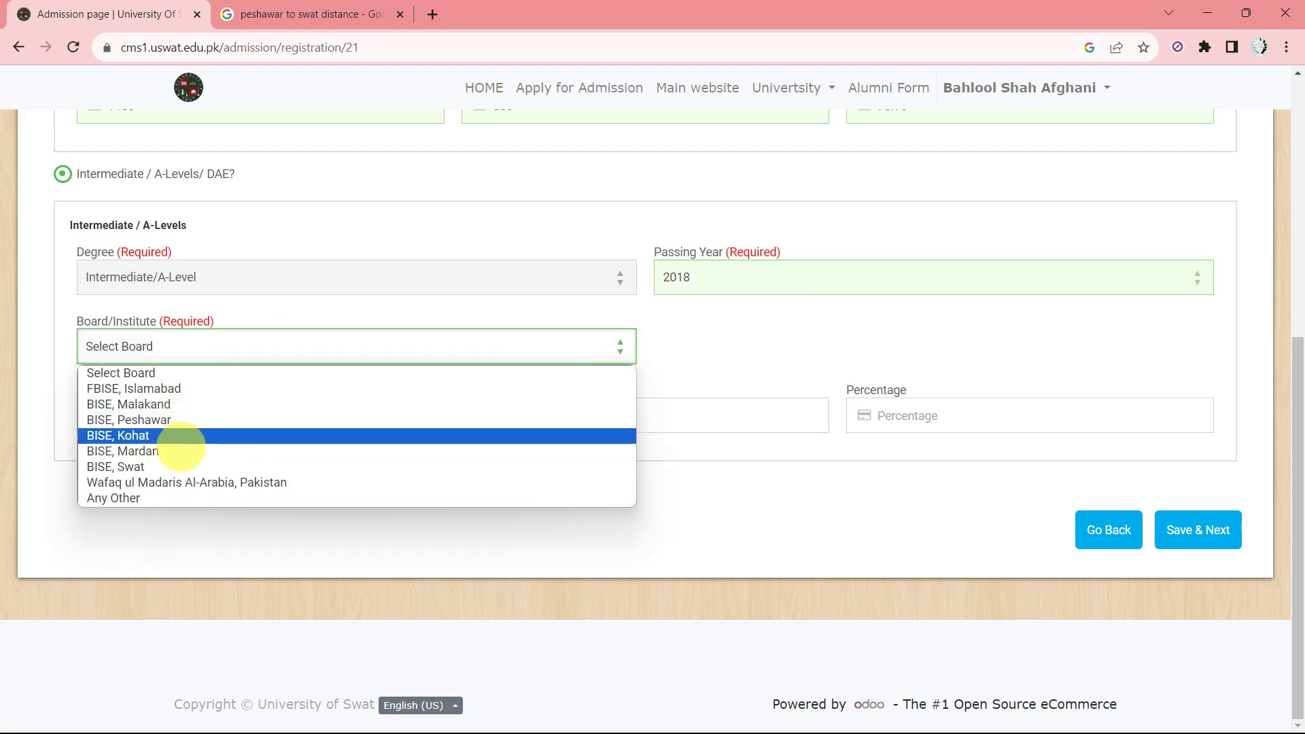
left_click(193, 503)
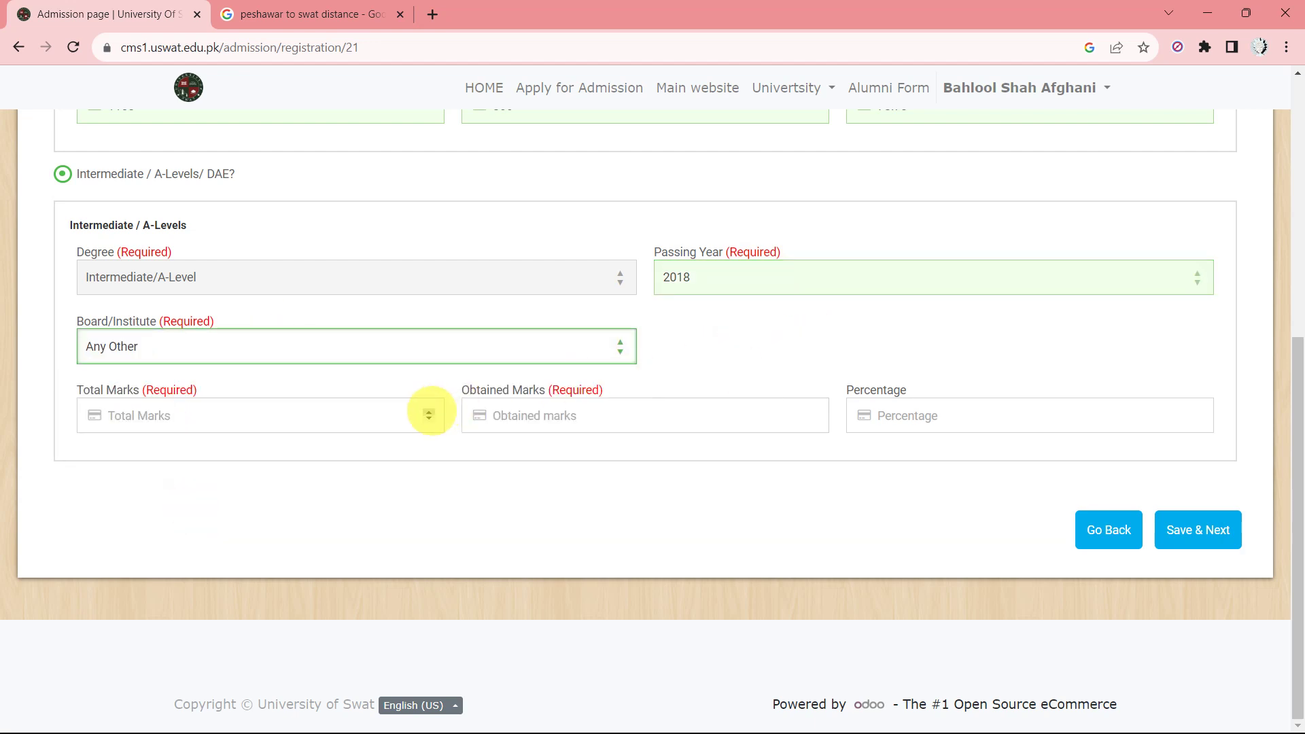
left_click(288, 416)
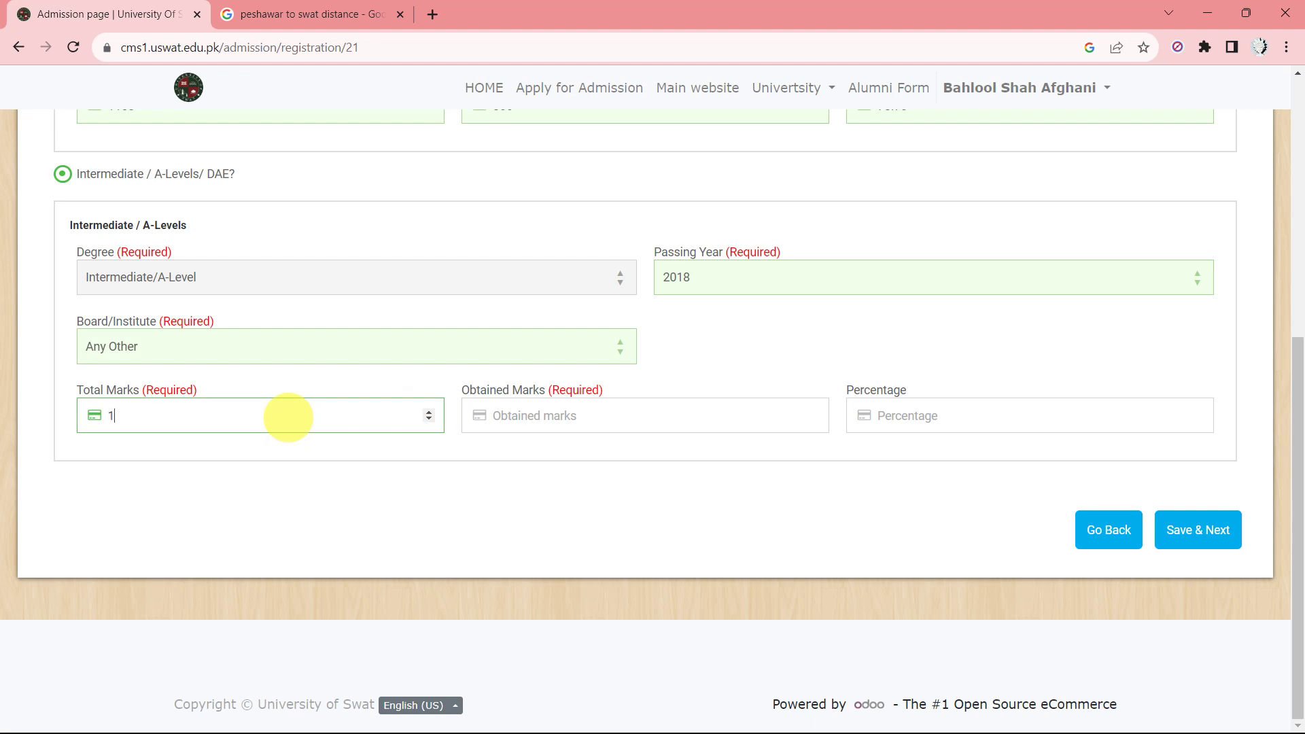
left_click(597, 415)
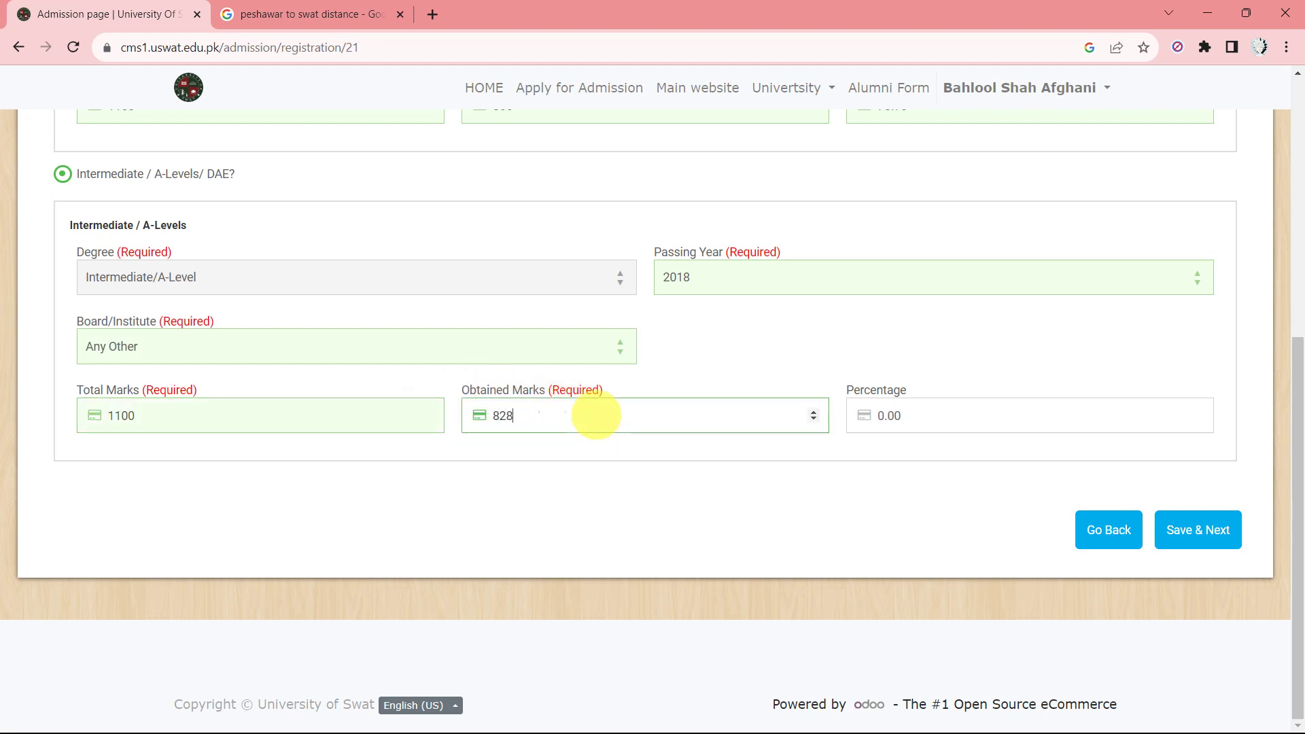
left_click(971, 481)
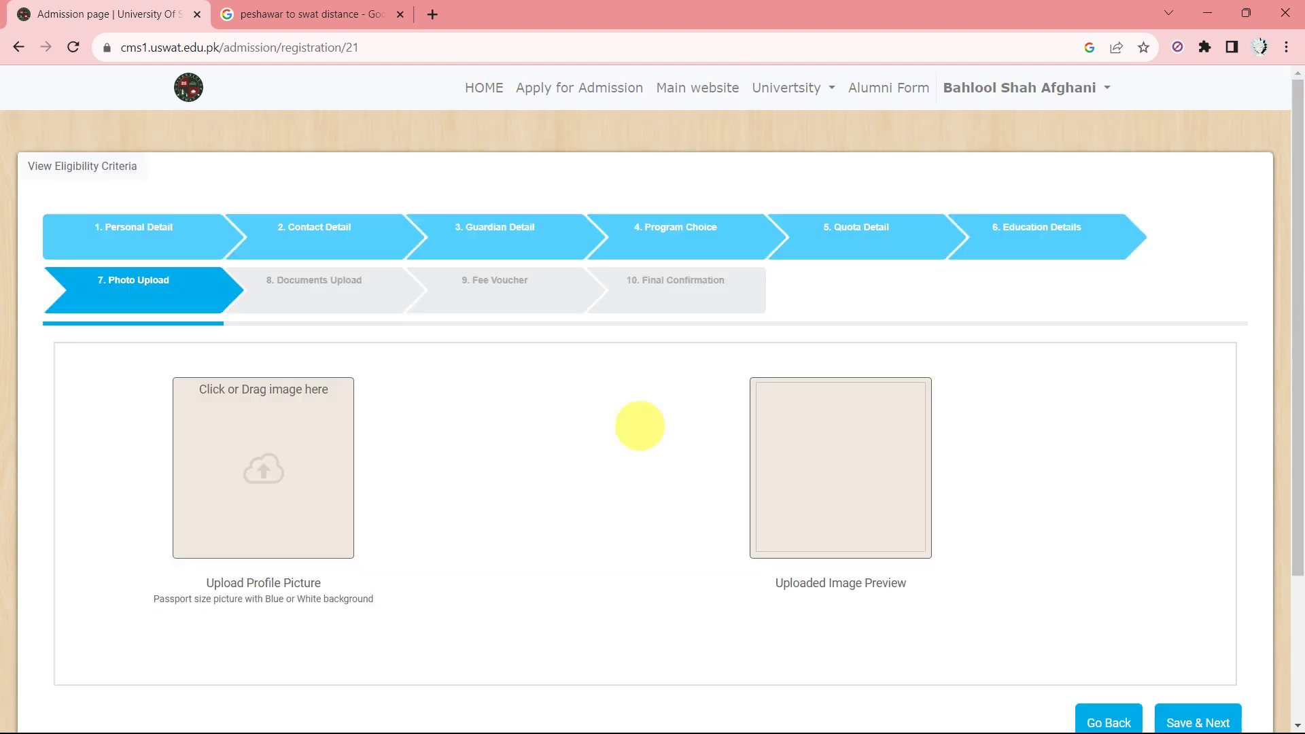
Upload the hamster image from Job Vault PK > ss as the profile photo and save.
scroll(263, 423, "down", 3)
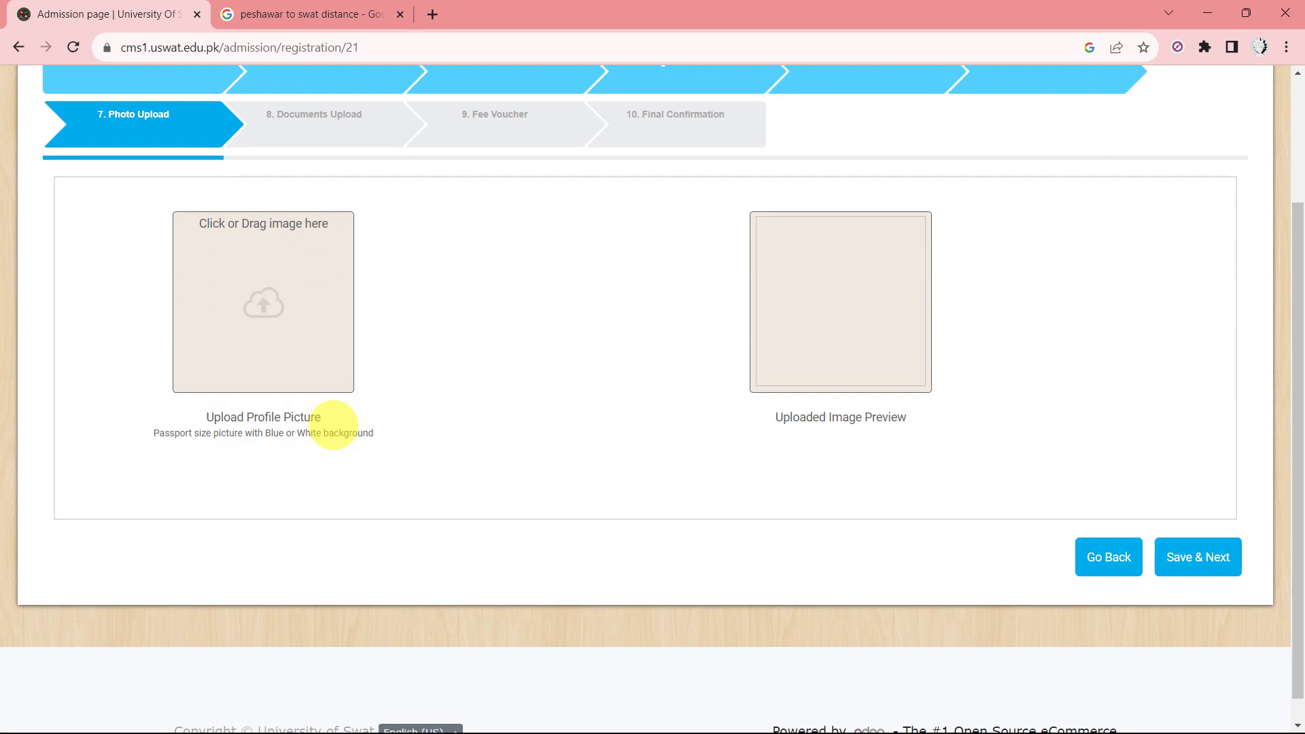
scroll(333, 425, "up", 1)
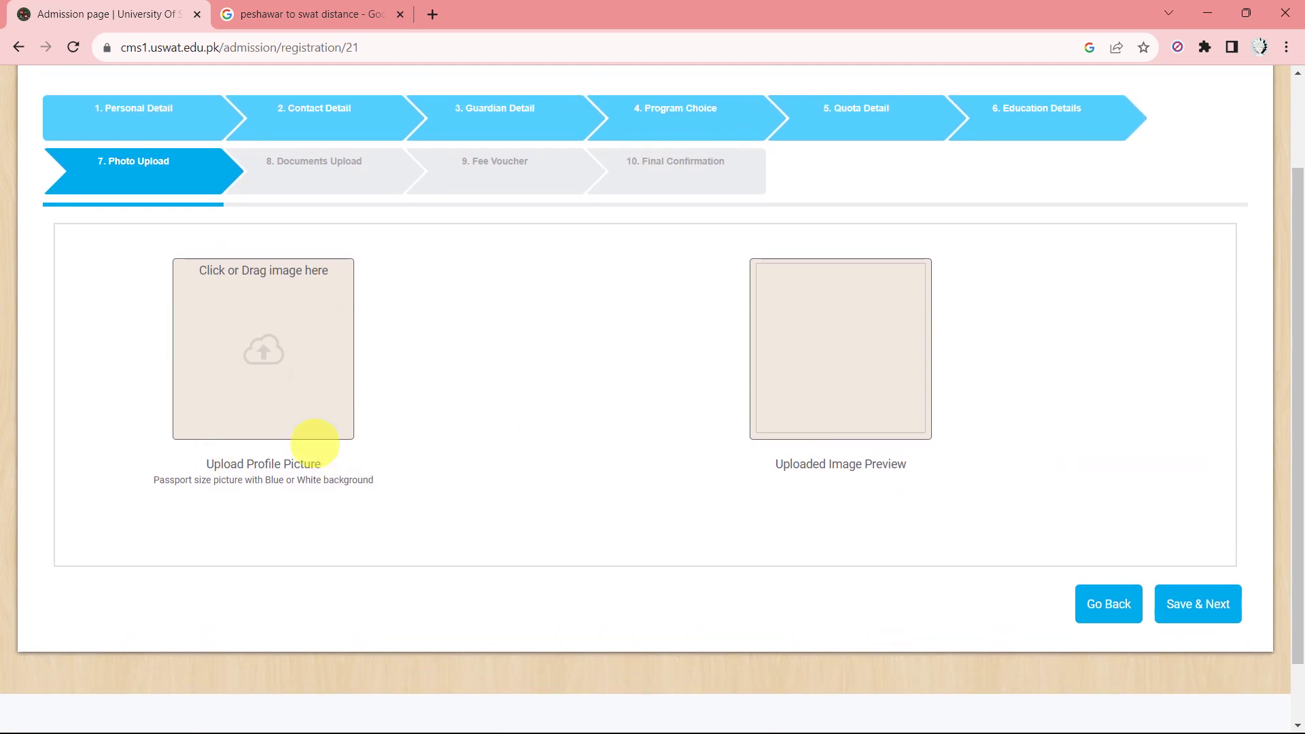
scroll(315, 443, "down", 1)
scroll(314, 443, "up", 3)
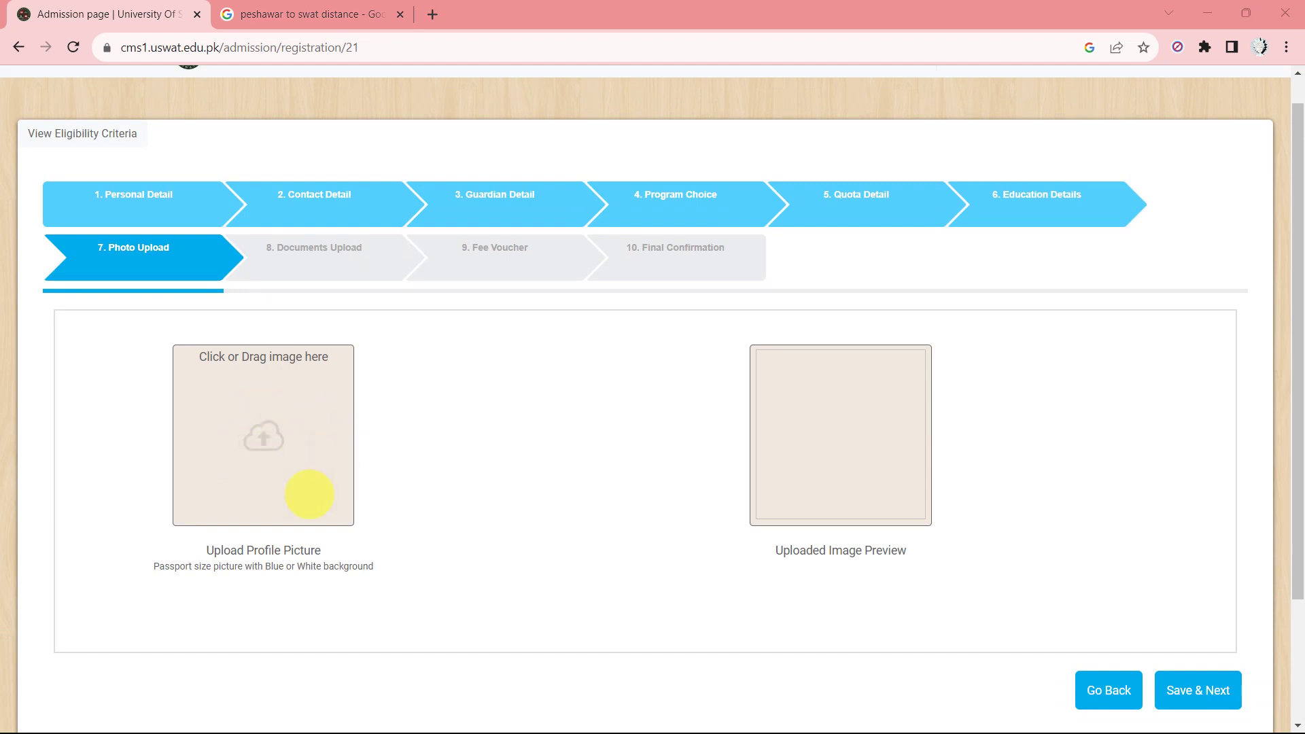
left_click(247, 429)
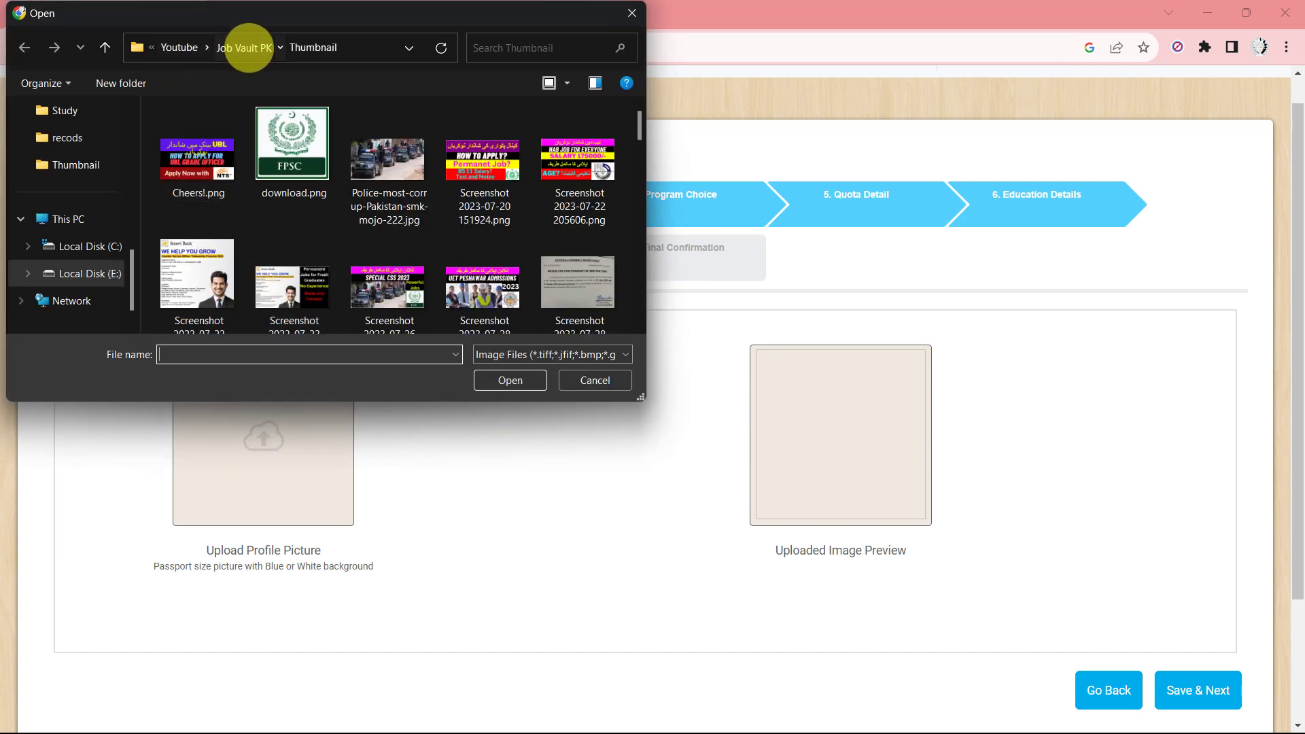
left_click(247, 47)
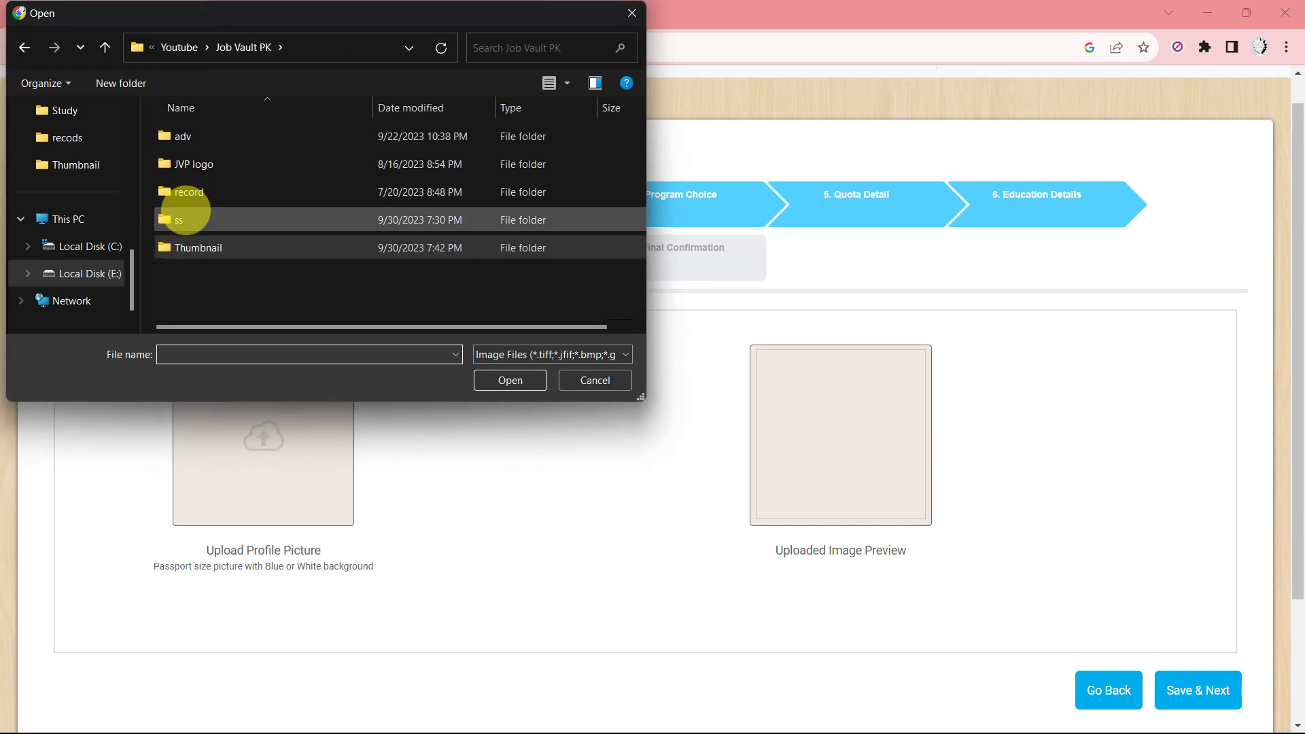
double_click(233, 218)
left_click(310, 253)
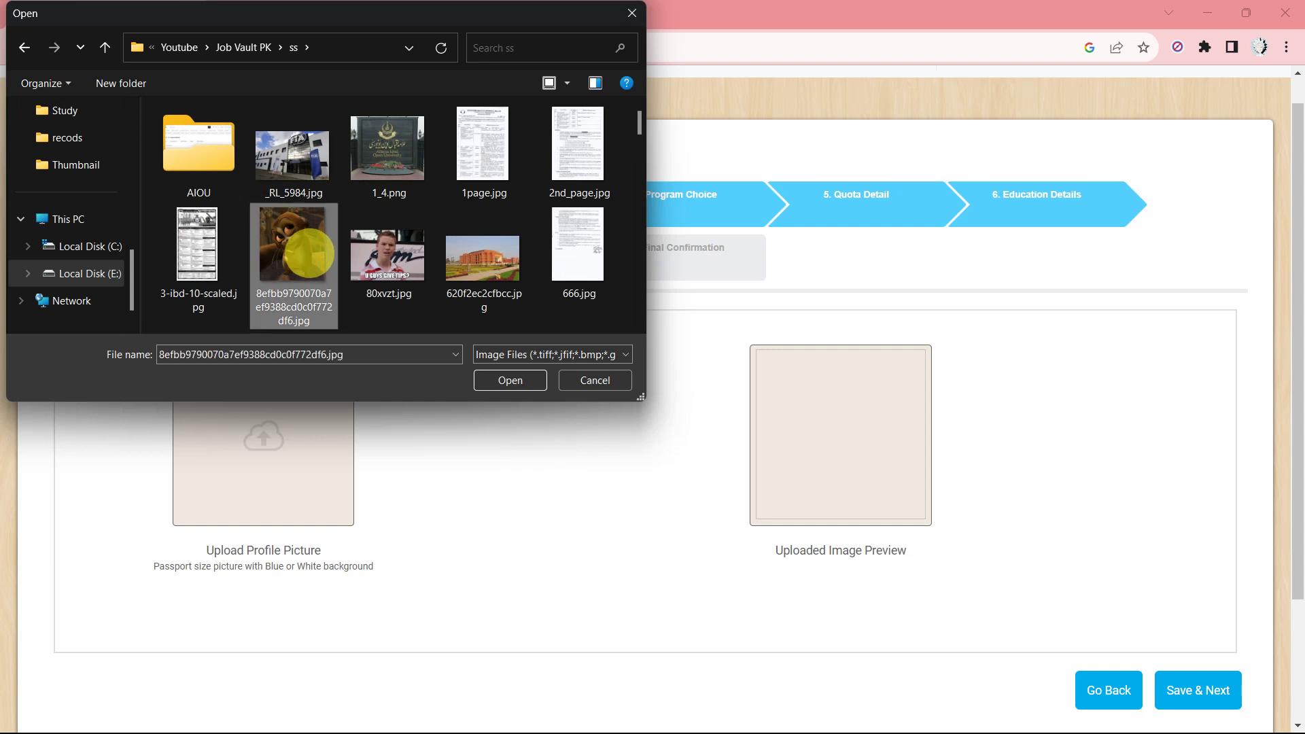
double_click(309, 253)
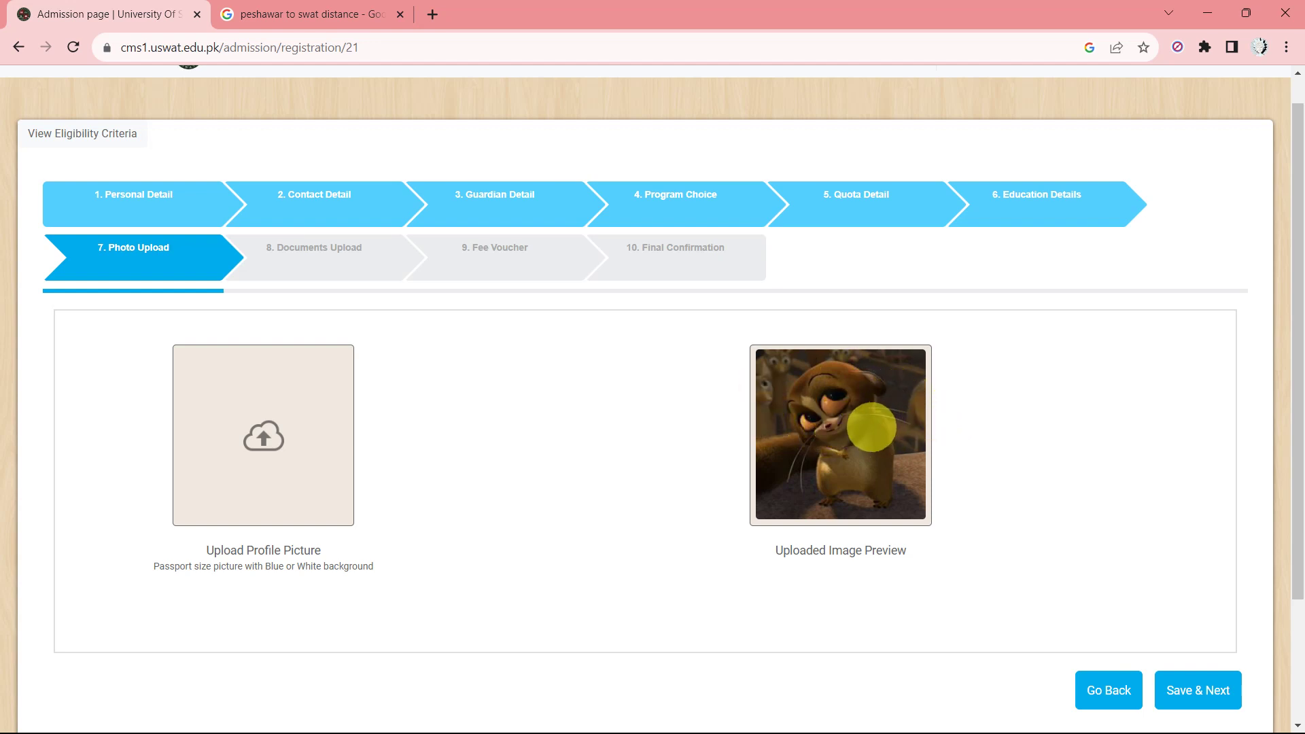
scroll(1016, 638, "down", 2)
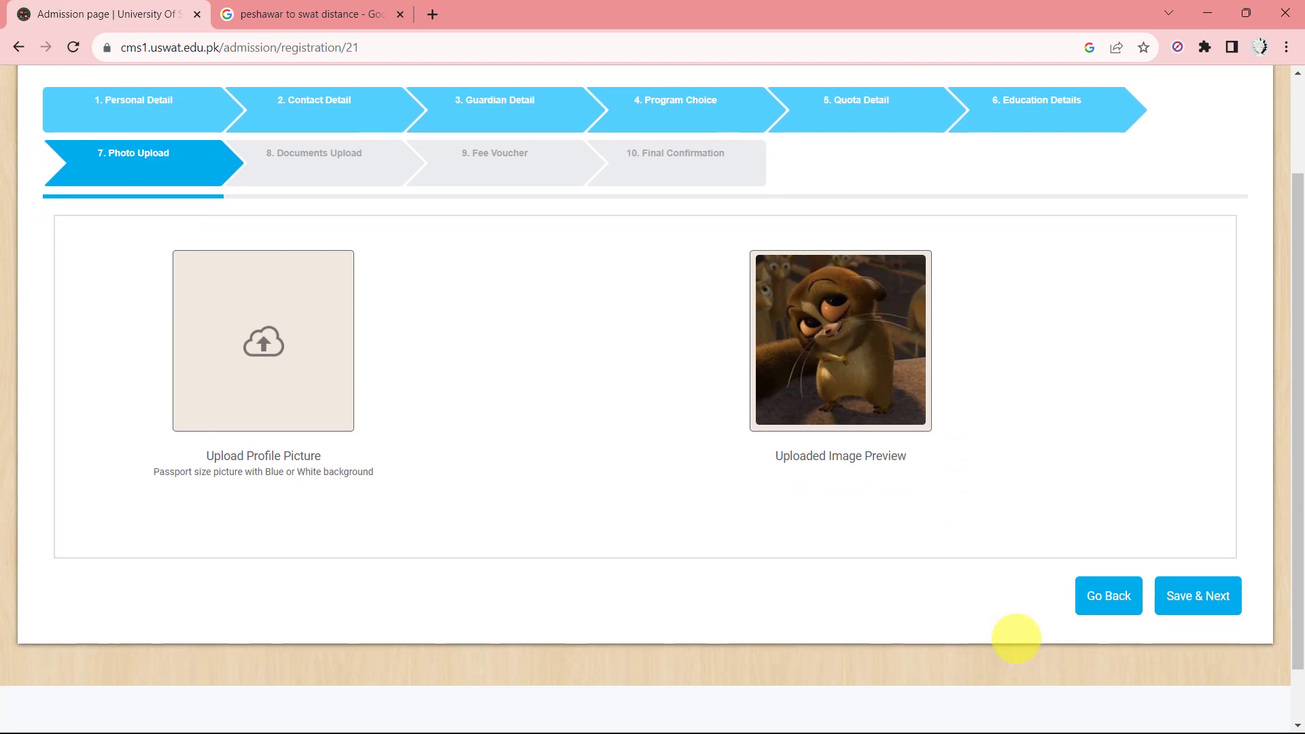
left_click(1209, 571)
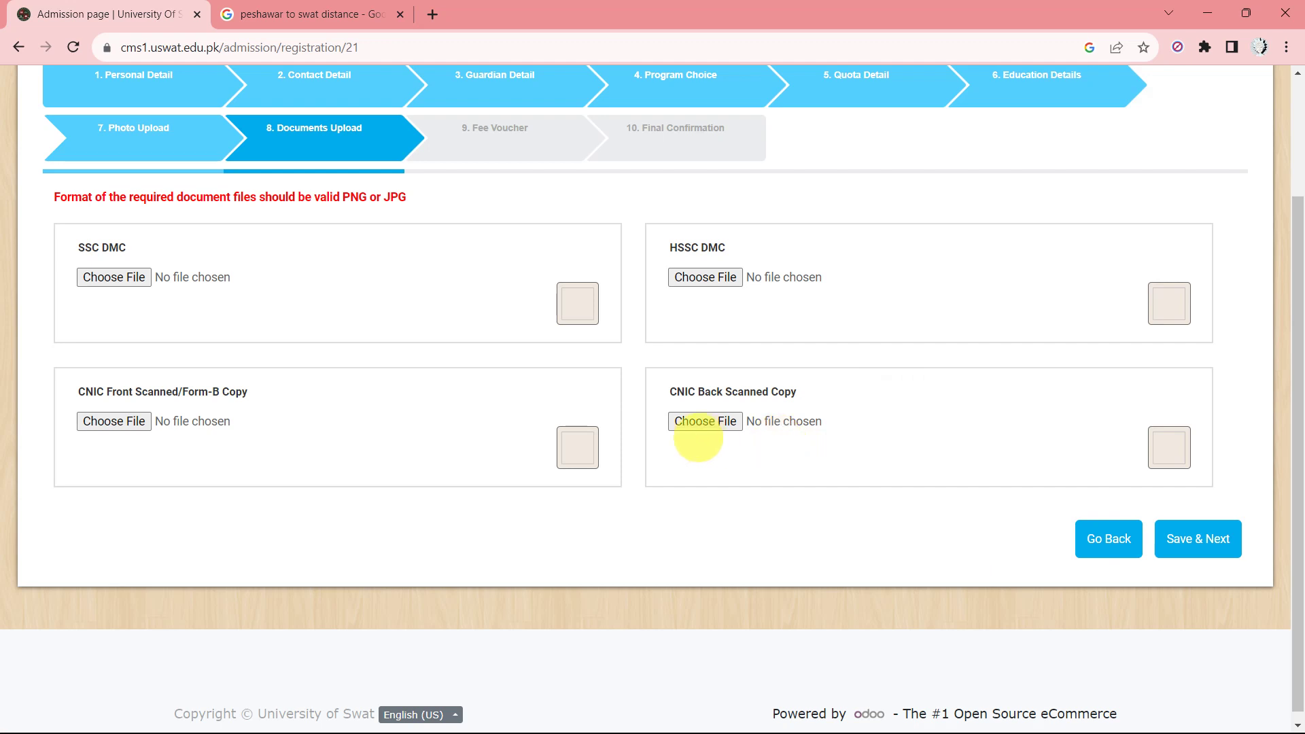
Attach 3-ibd-10-scaled.jpg as the SSC DMC and 1page.jpg as the HSSC DMC.
scroll(476, 375, "up", 1)
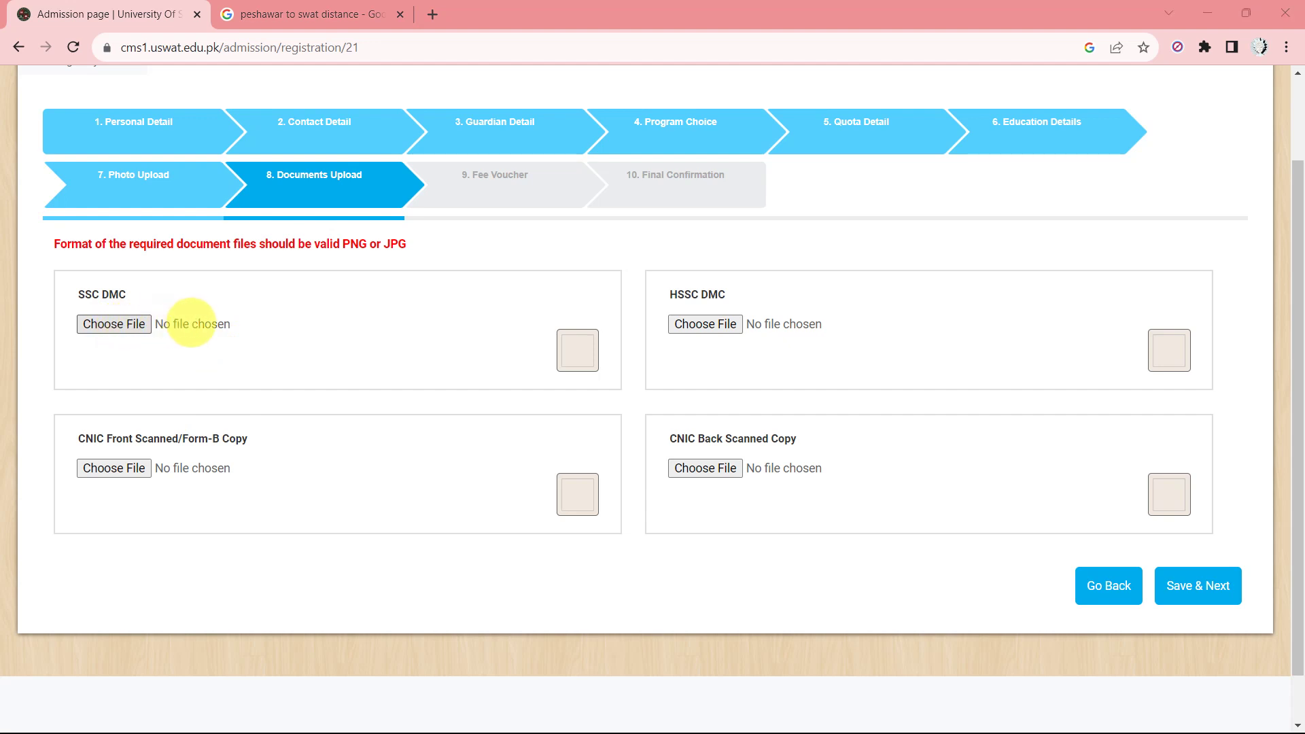
left_click(192, 324)
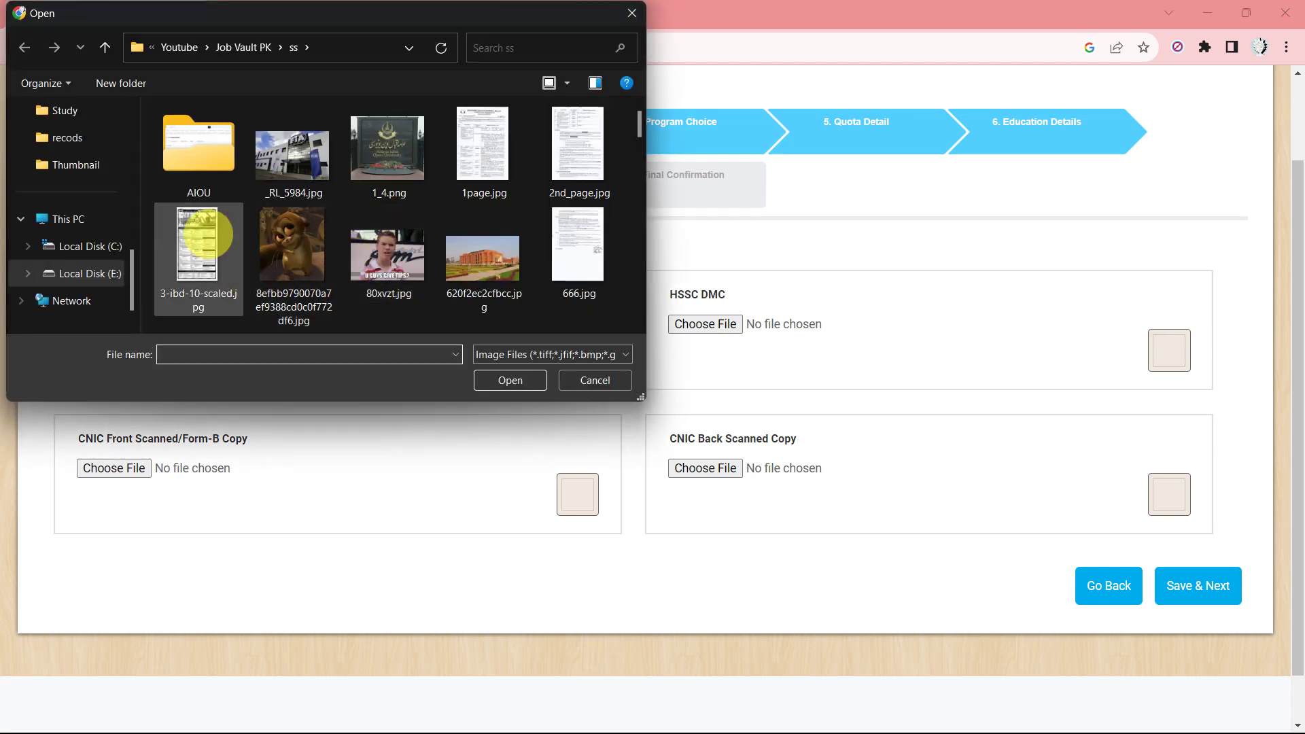
double_click(185, 249)
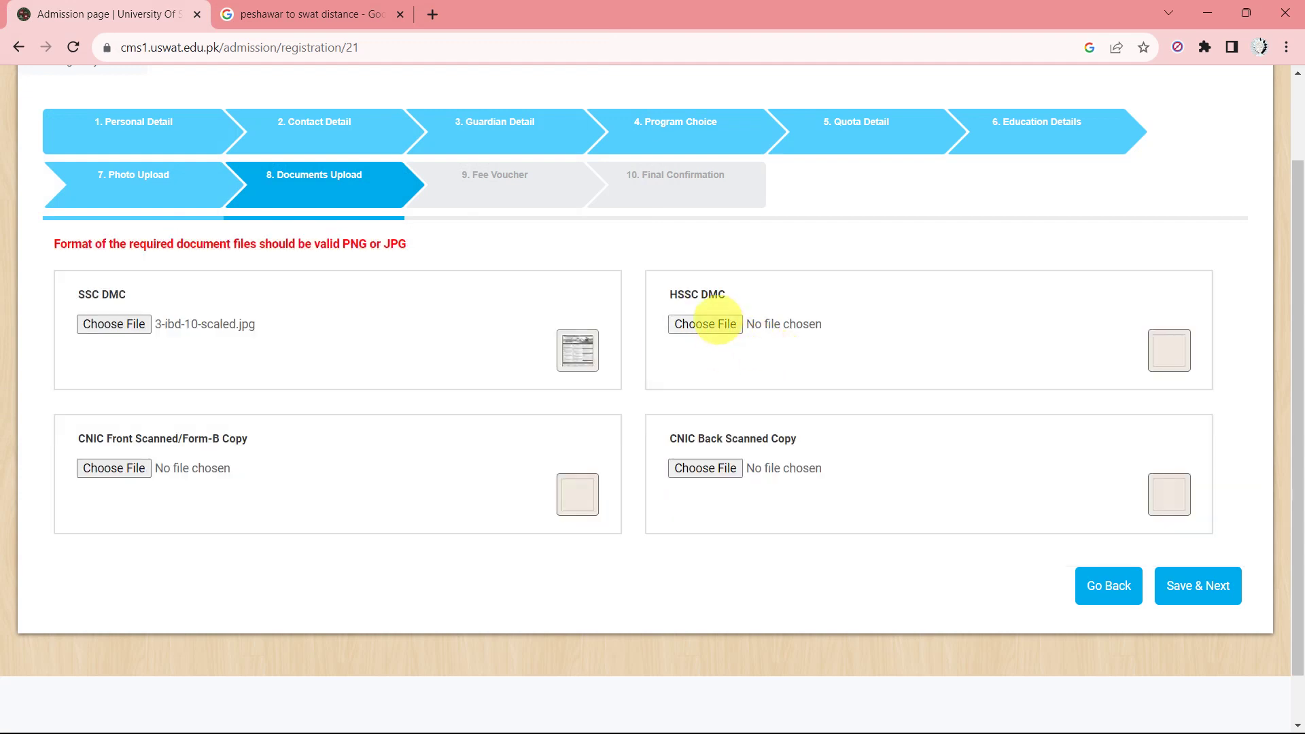
left_click(705, 324)
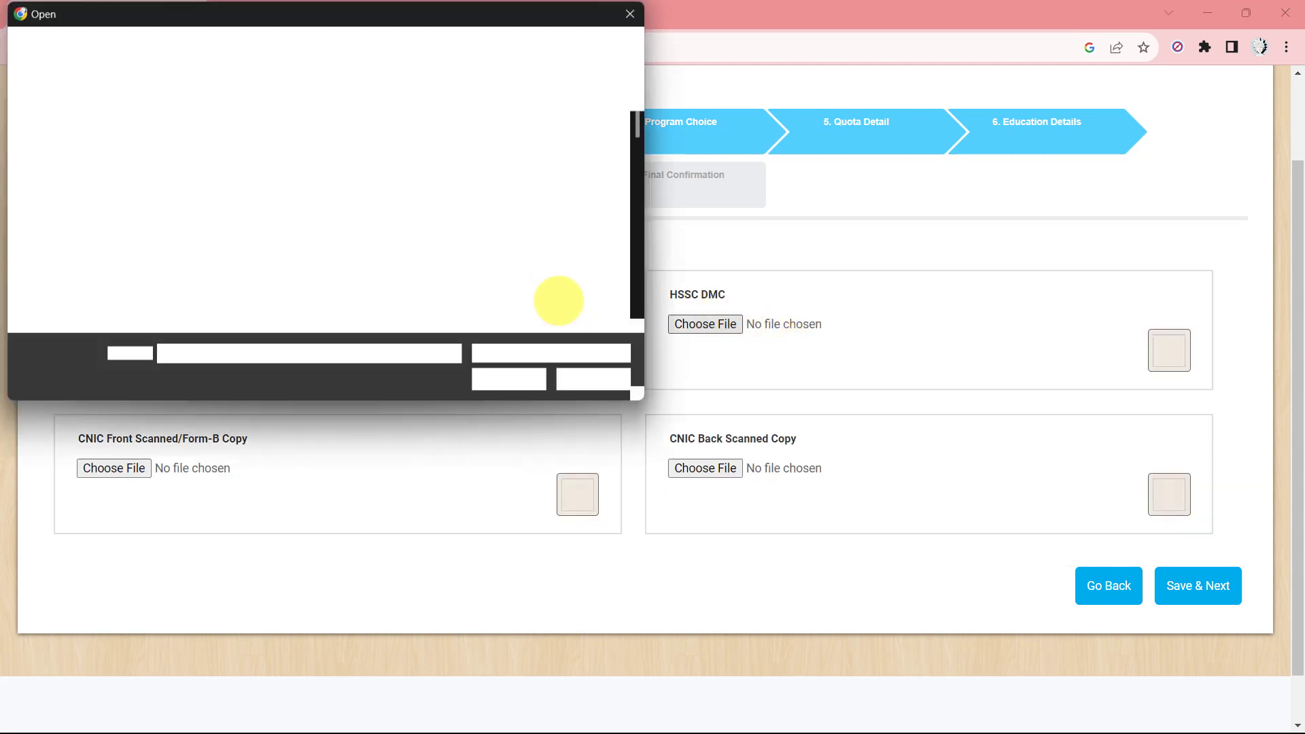
double_click(484, 146)
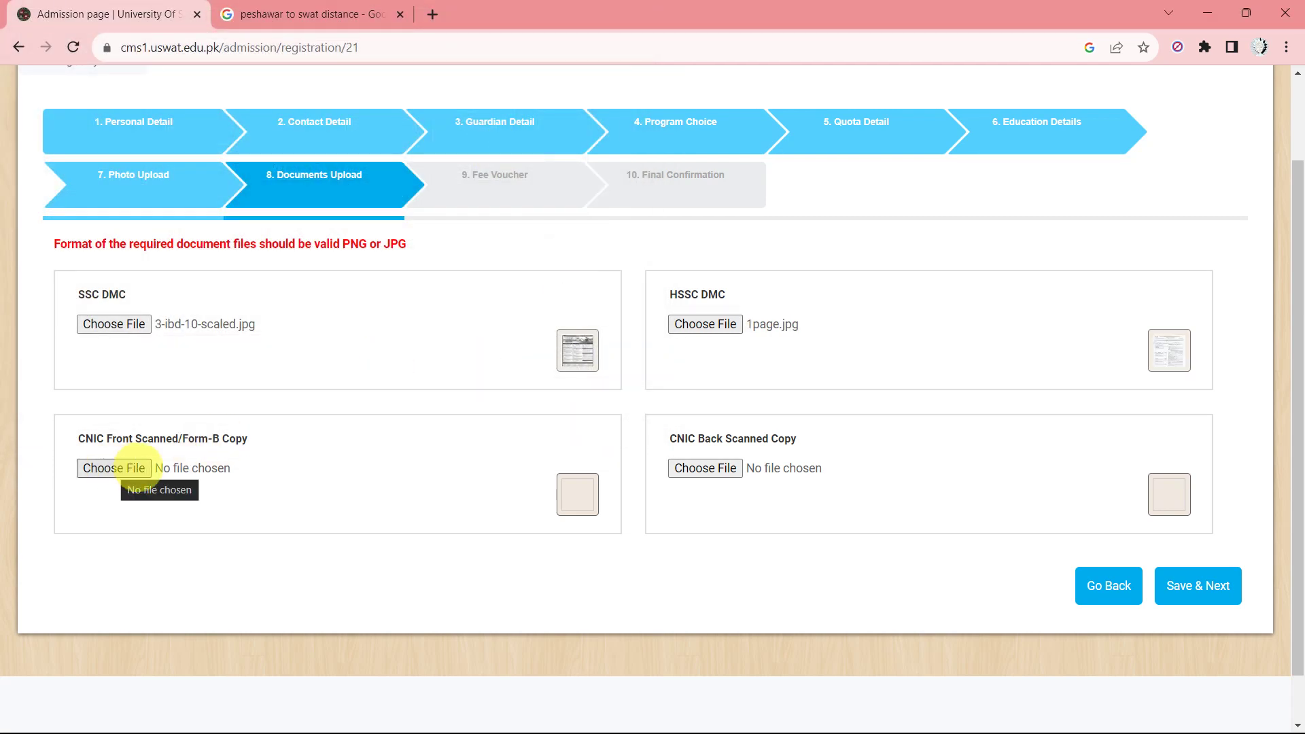
Attach 620f2ec2cfbcc.jpg and the 299675622 image as CNIC front and back, then save.
left_click(116, 468)
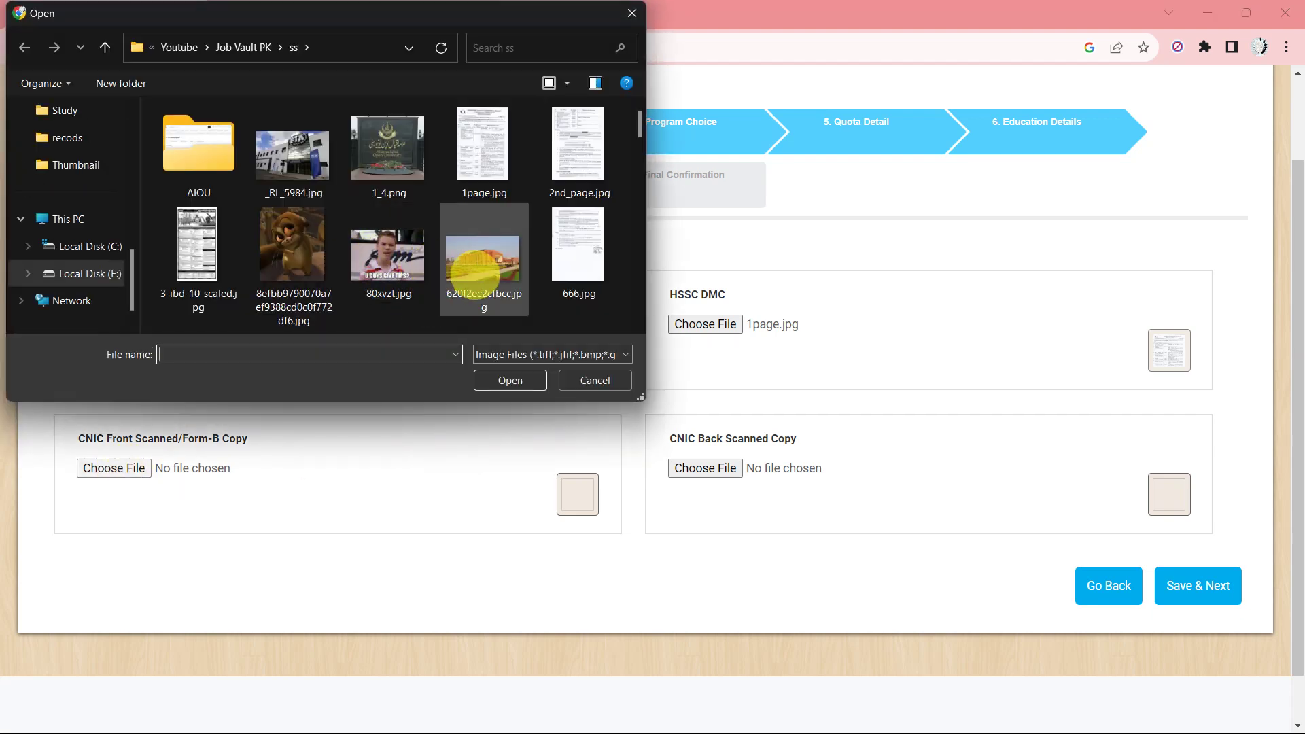
double_click(477, 264)
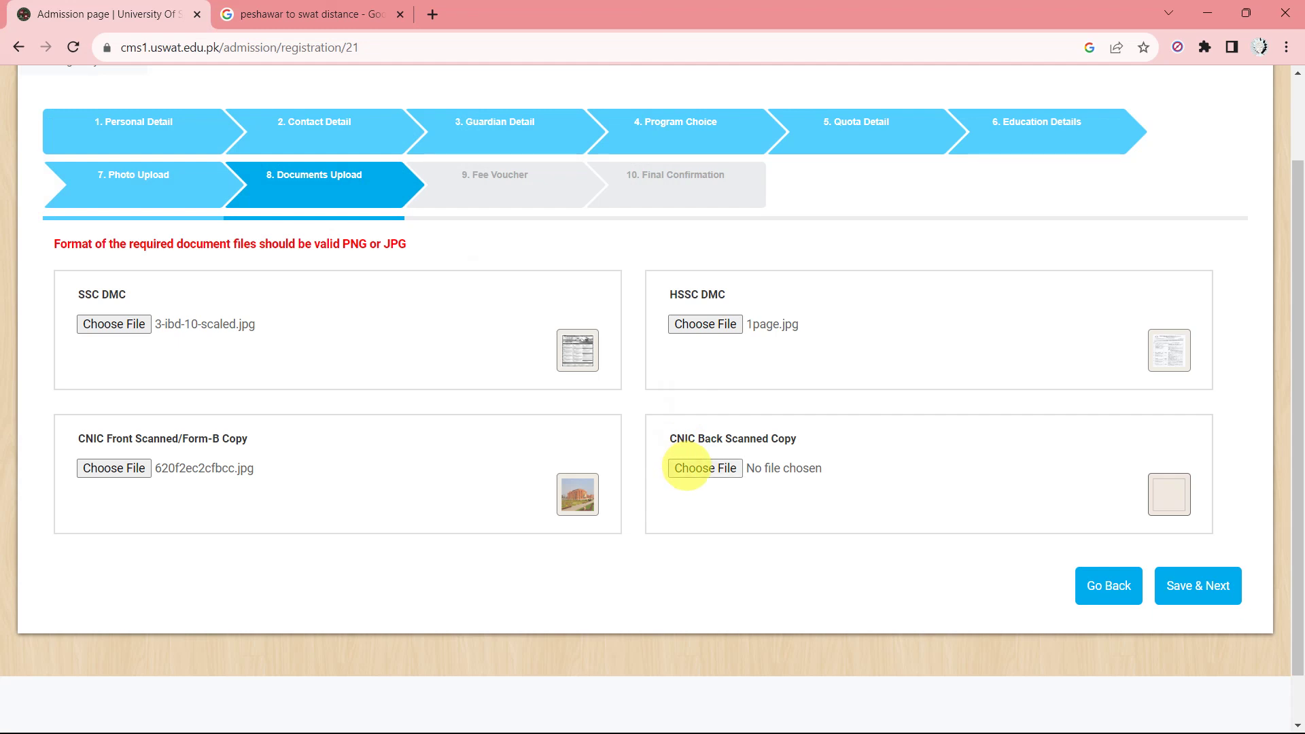
left_click(688, 467)
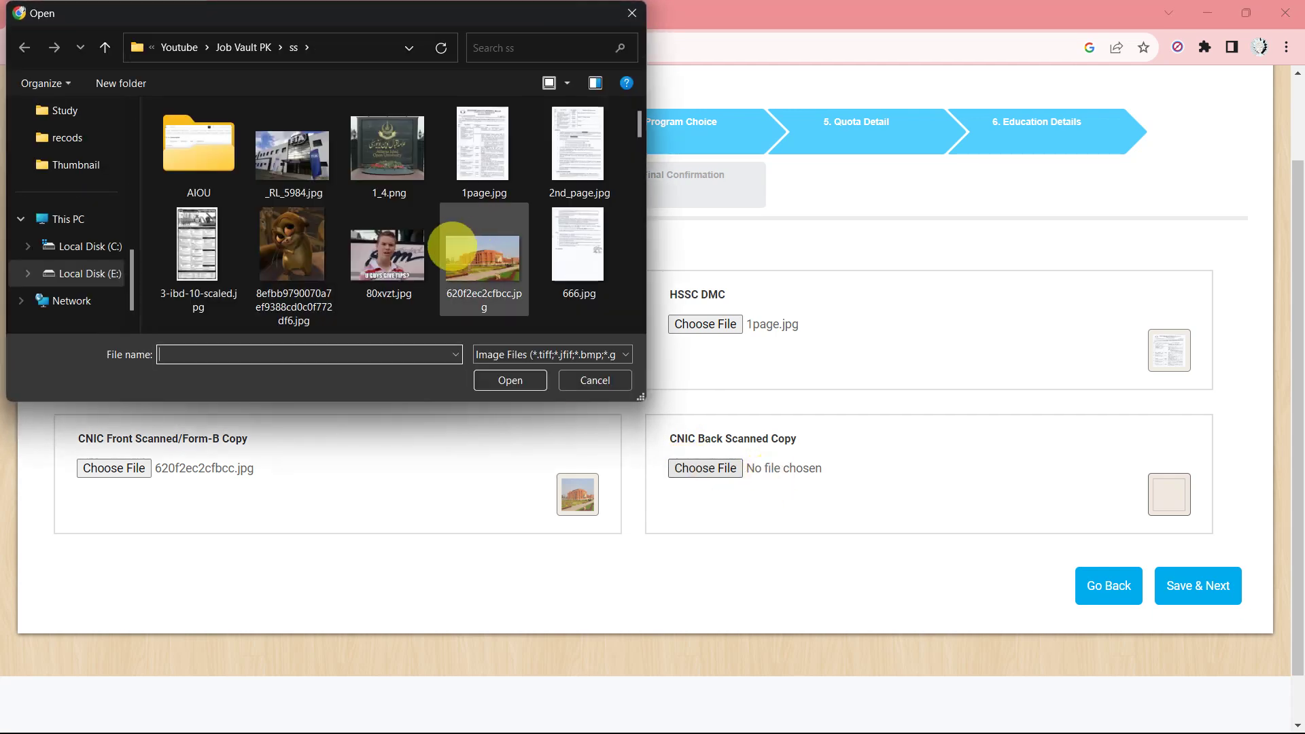
scroll(431, 263, "down", 4)
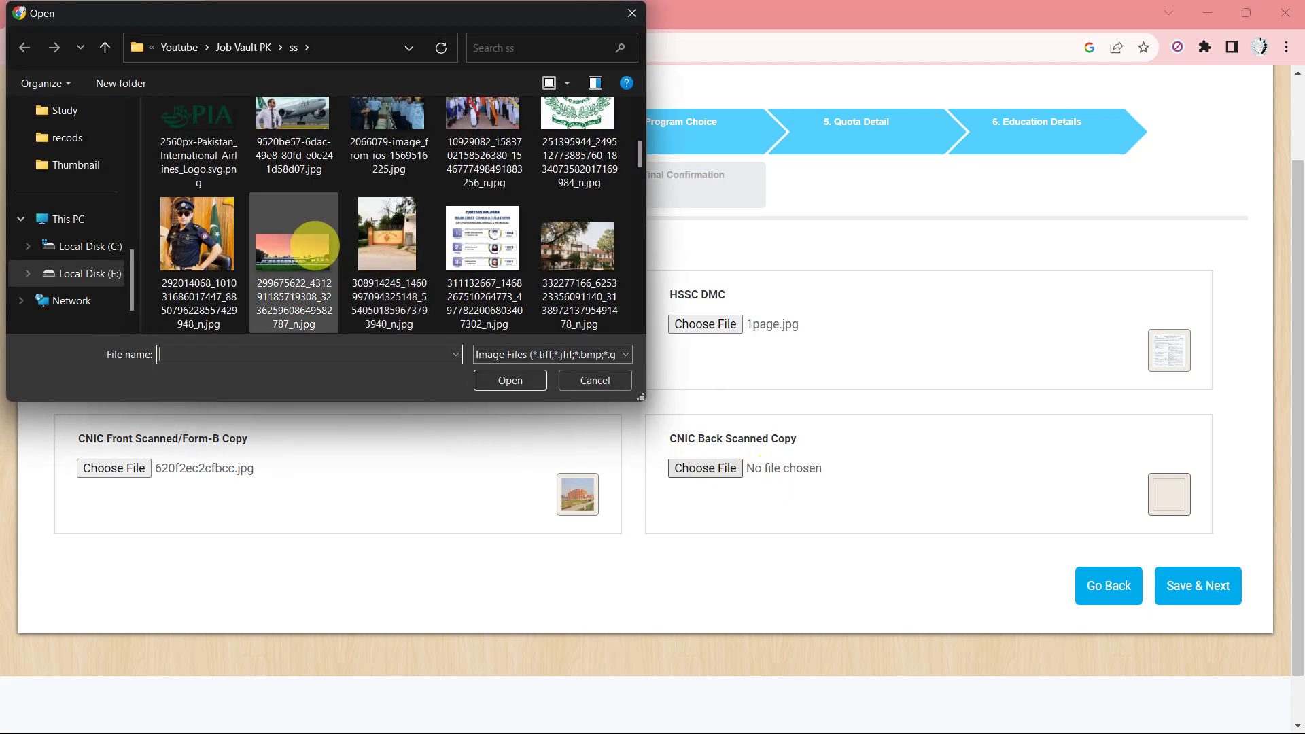
double_click(293, 252)
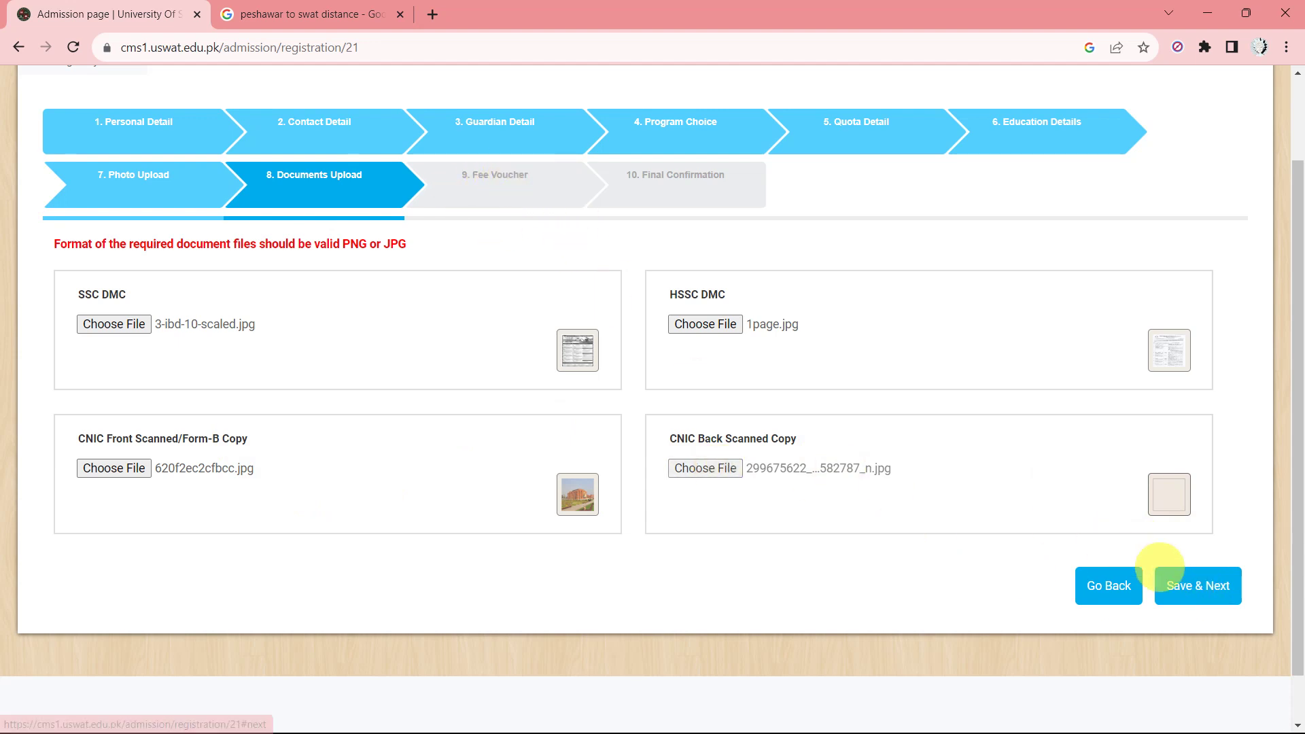
left_click(1204, 585)
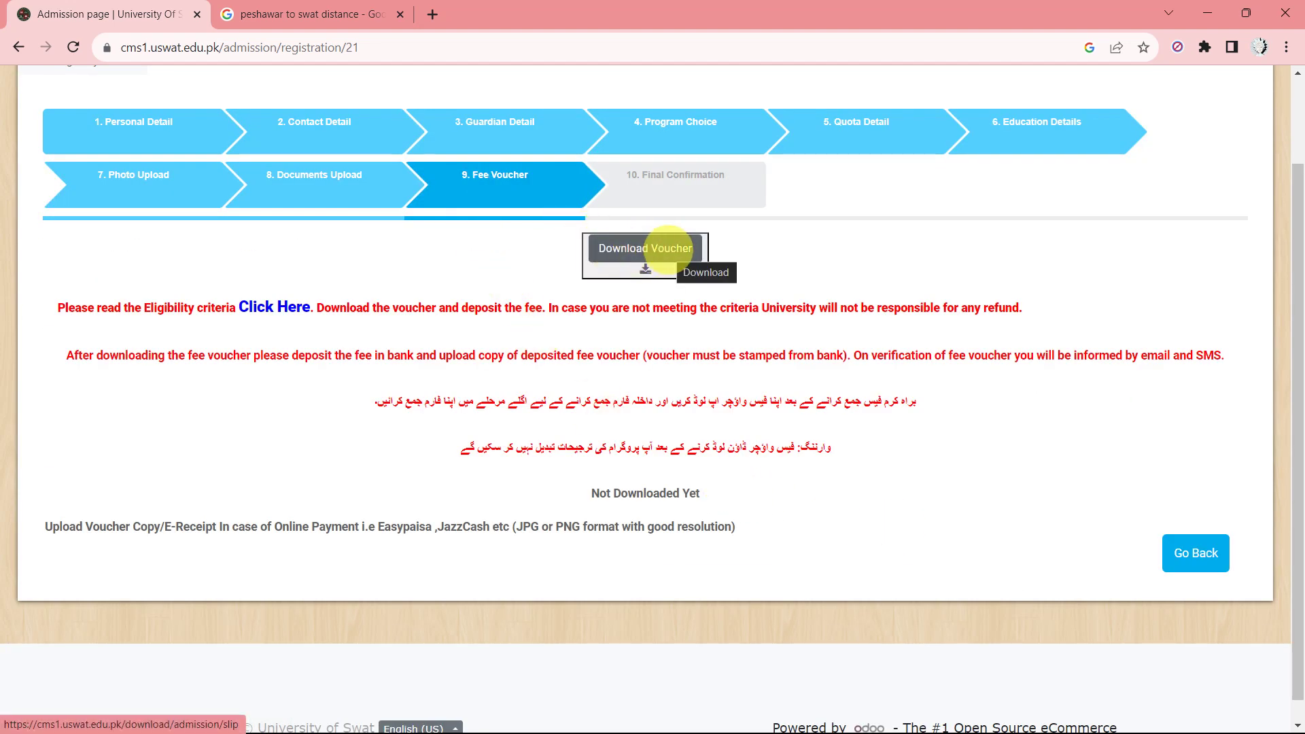
Download the fee voucher PDF and check it in Chrome's recent downloads list.
left_click(669, 250)
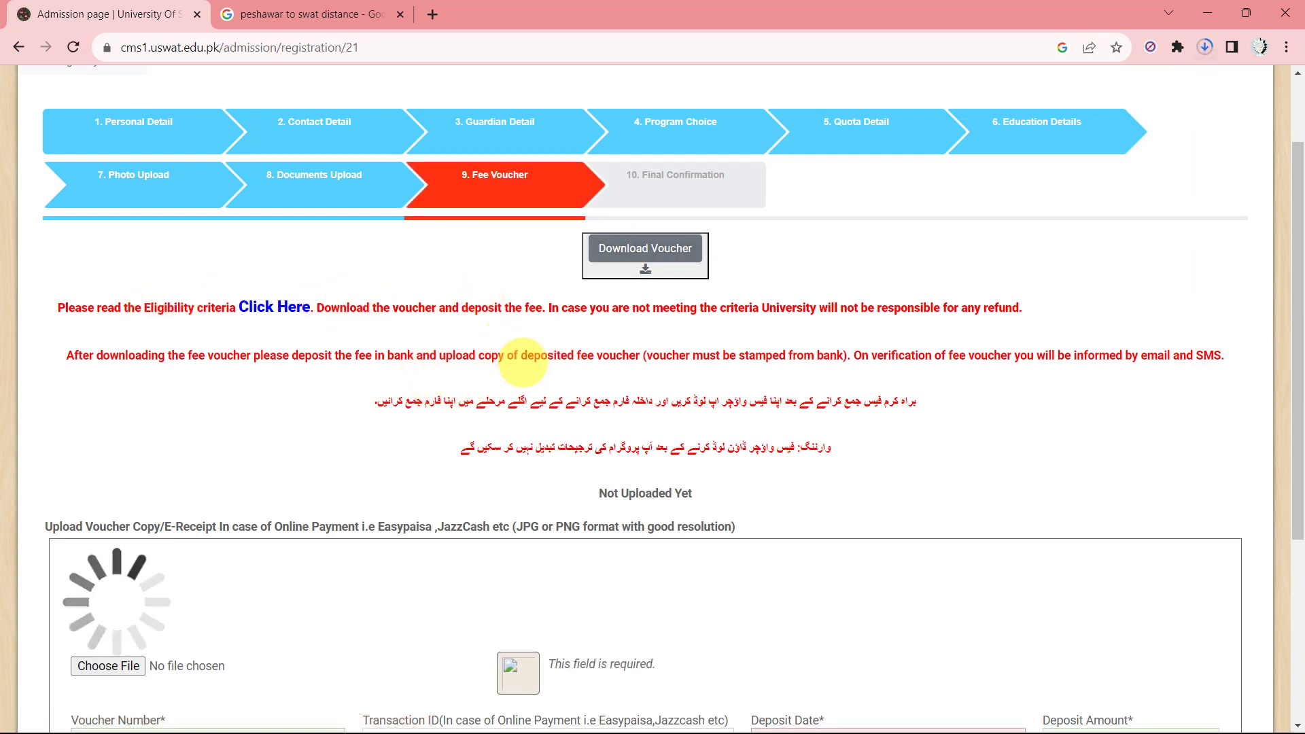
scroll(581, 330, "down", 1)
left_click(1205, 46)
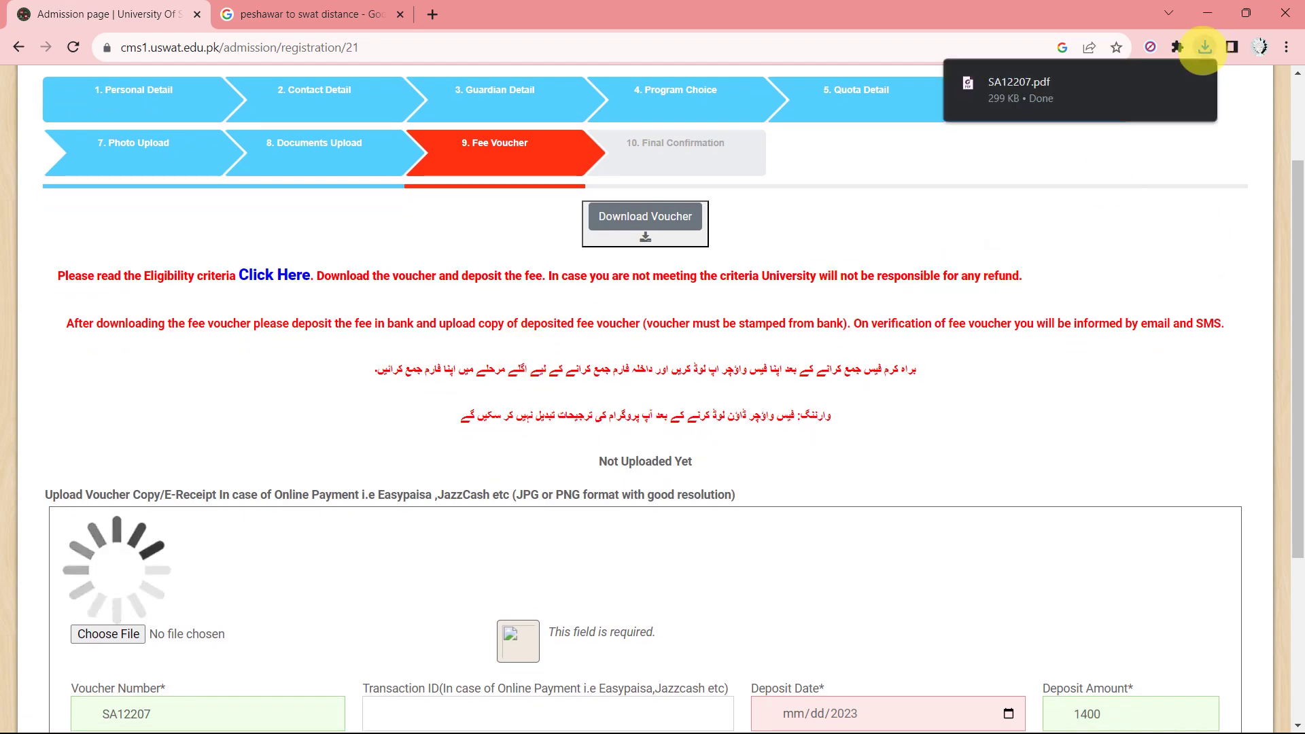
left_click(1042, 86)
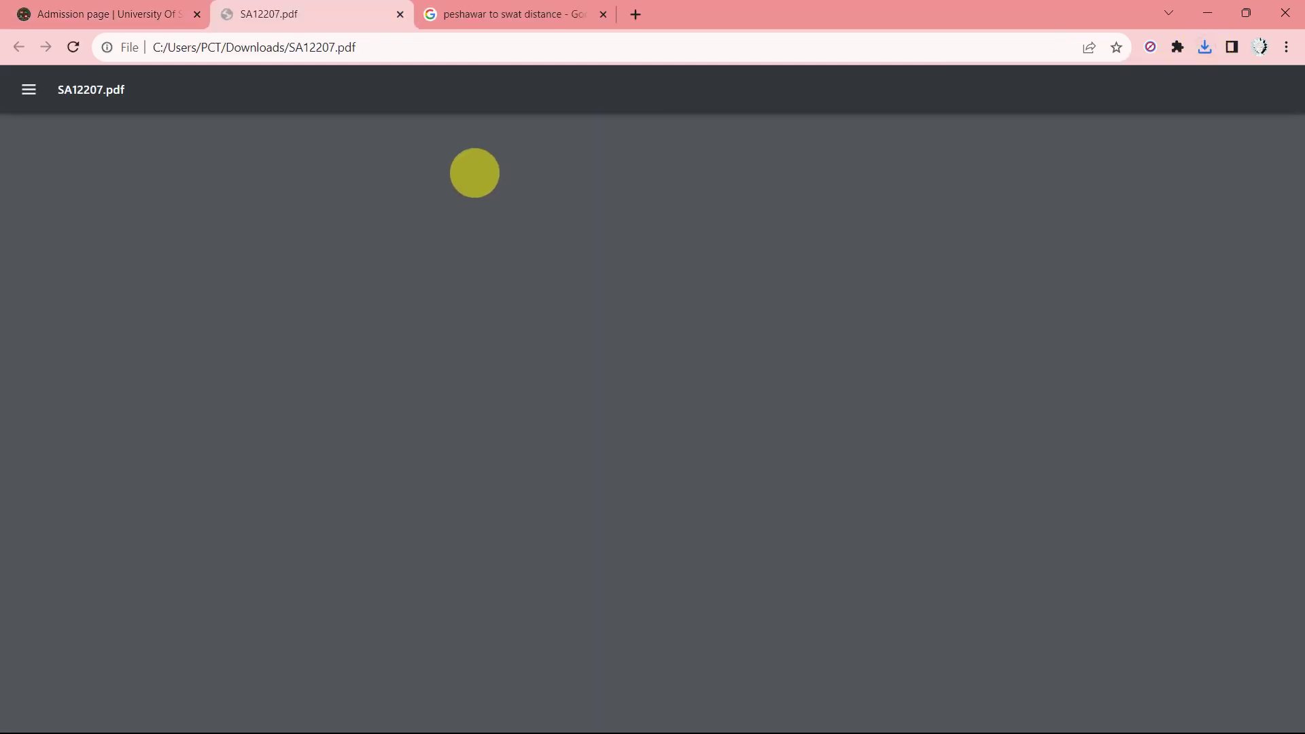
scroll(349, 283, "up", 5)
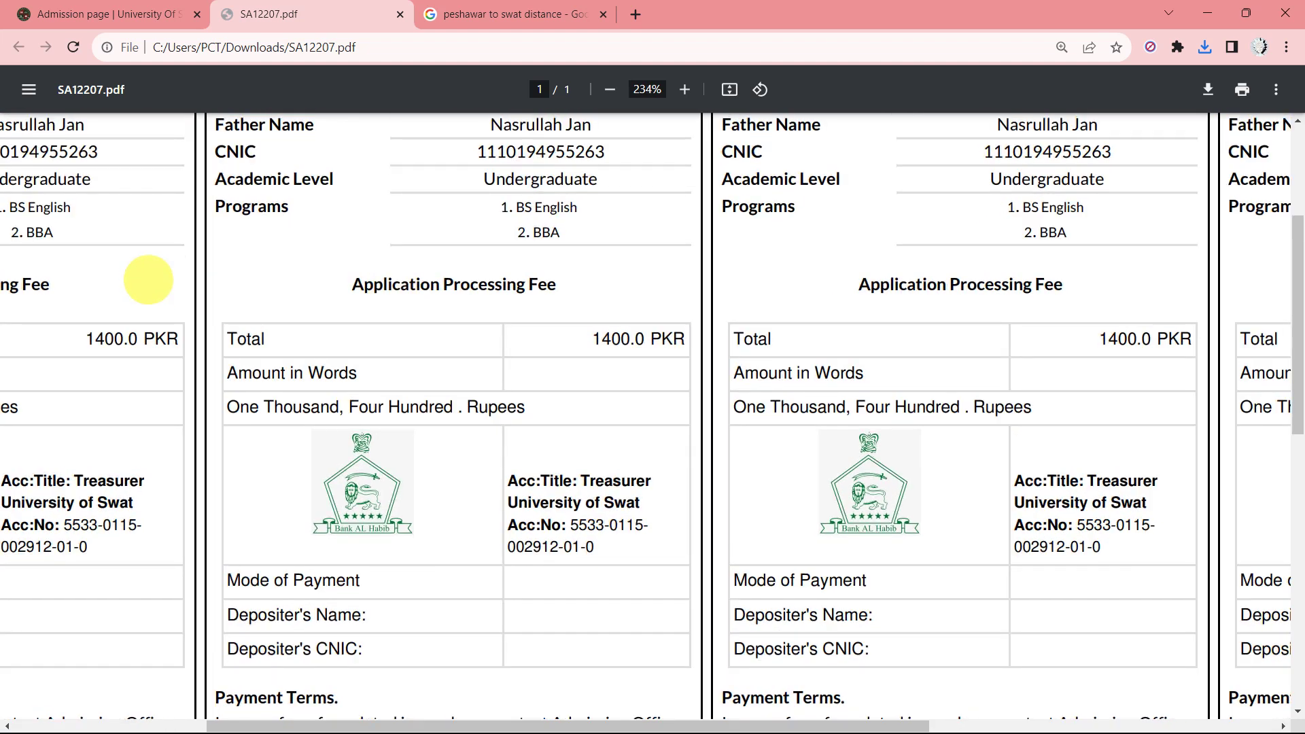
scroll(124, 276, "up", 4)
scroll(124, 276, "left", 5)
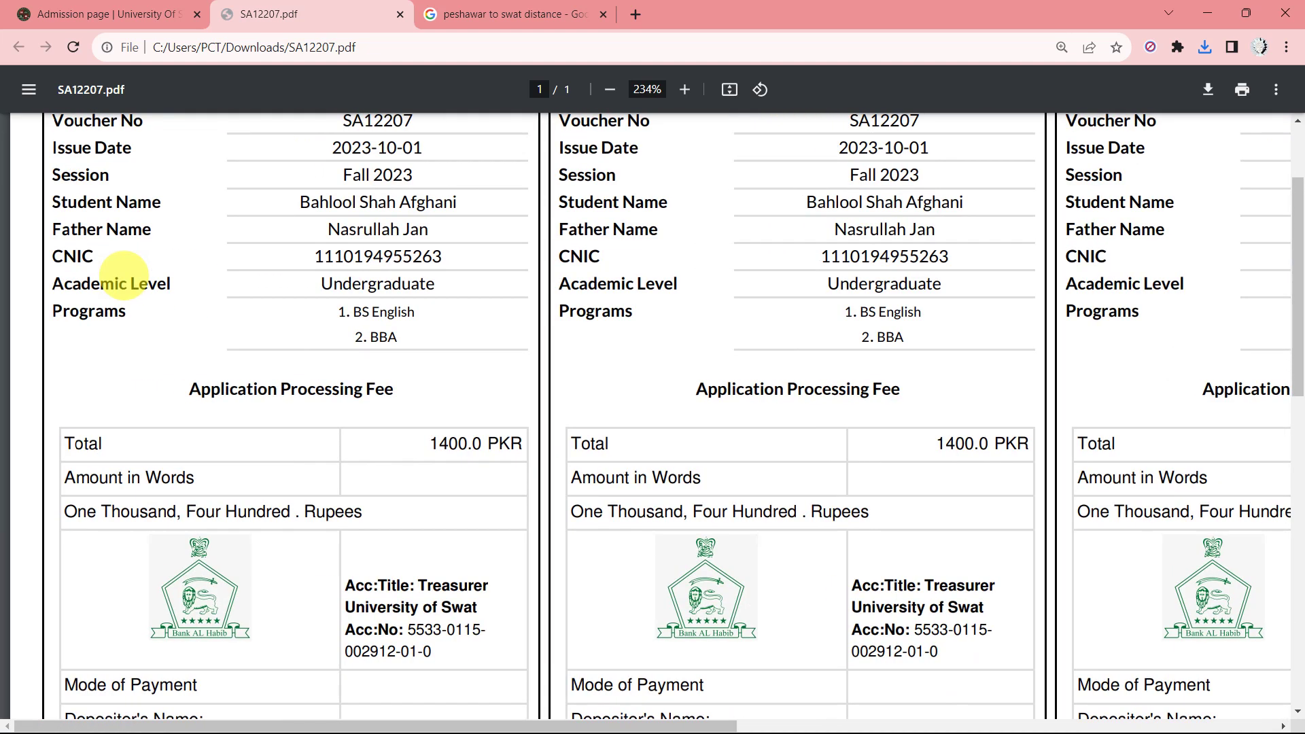
scroll(124, 275, "up", 1)
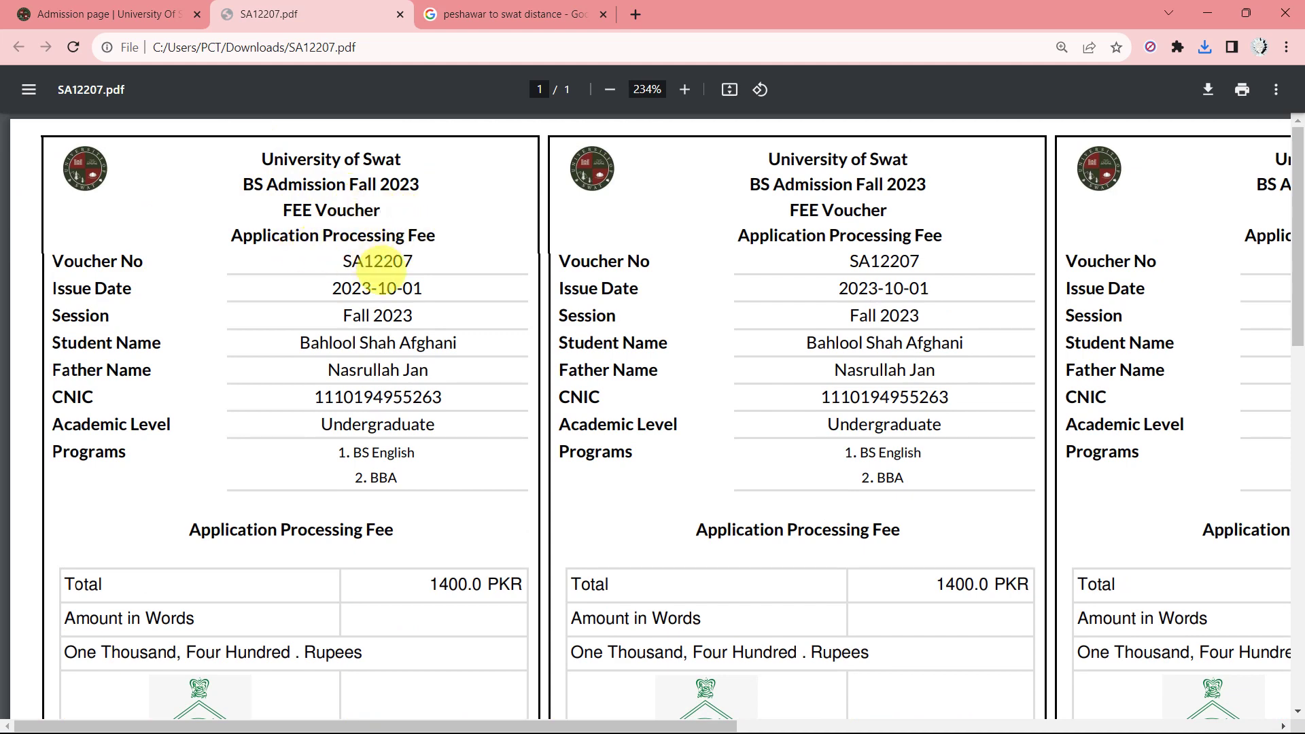
scroll(320, 343, "down", 1)
scroll(476, 558, "down", 1)
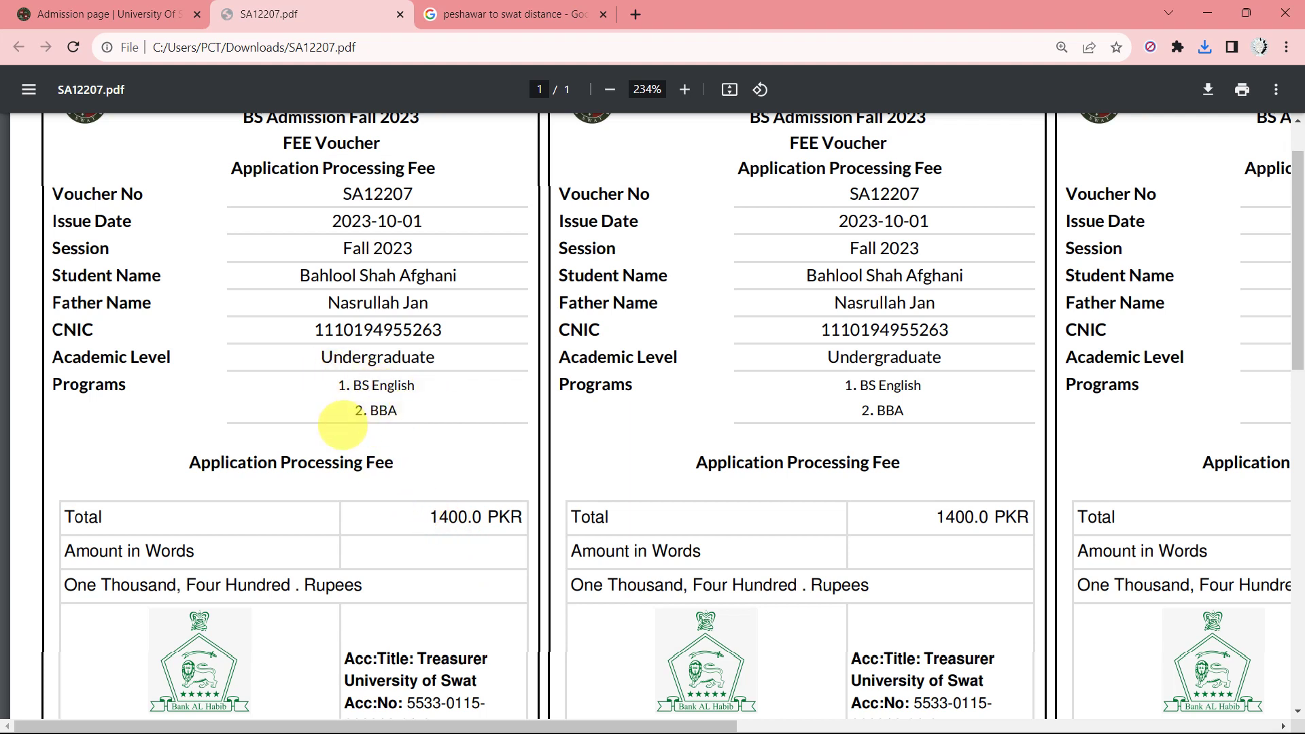
scroll(394, 427, "up", 1)
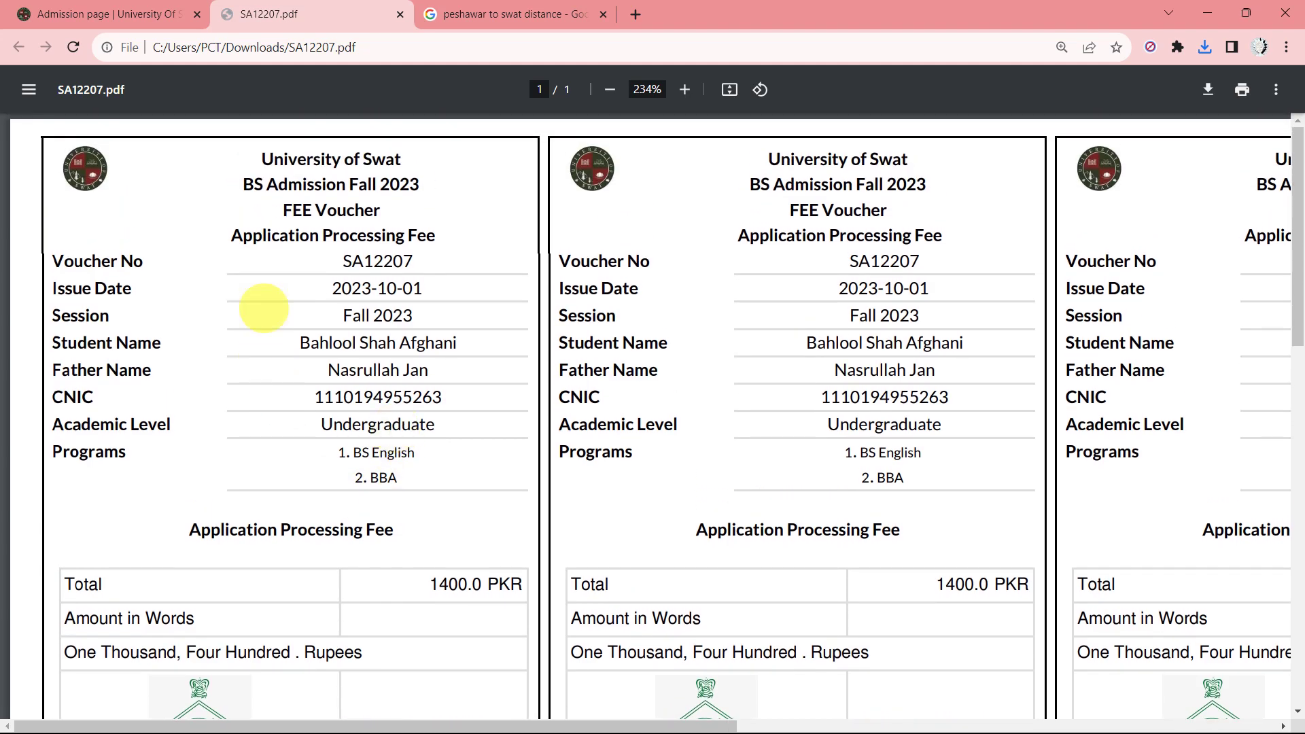
scroll(391, 452, "down", 4)
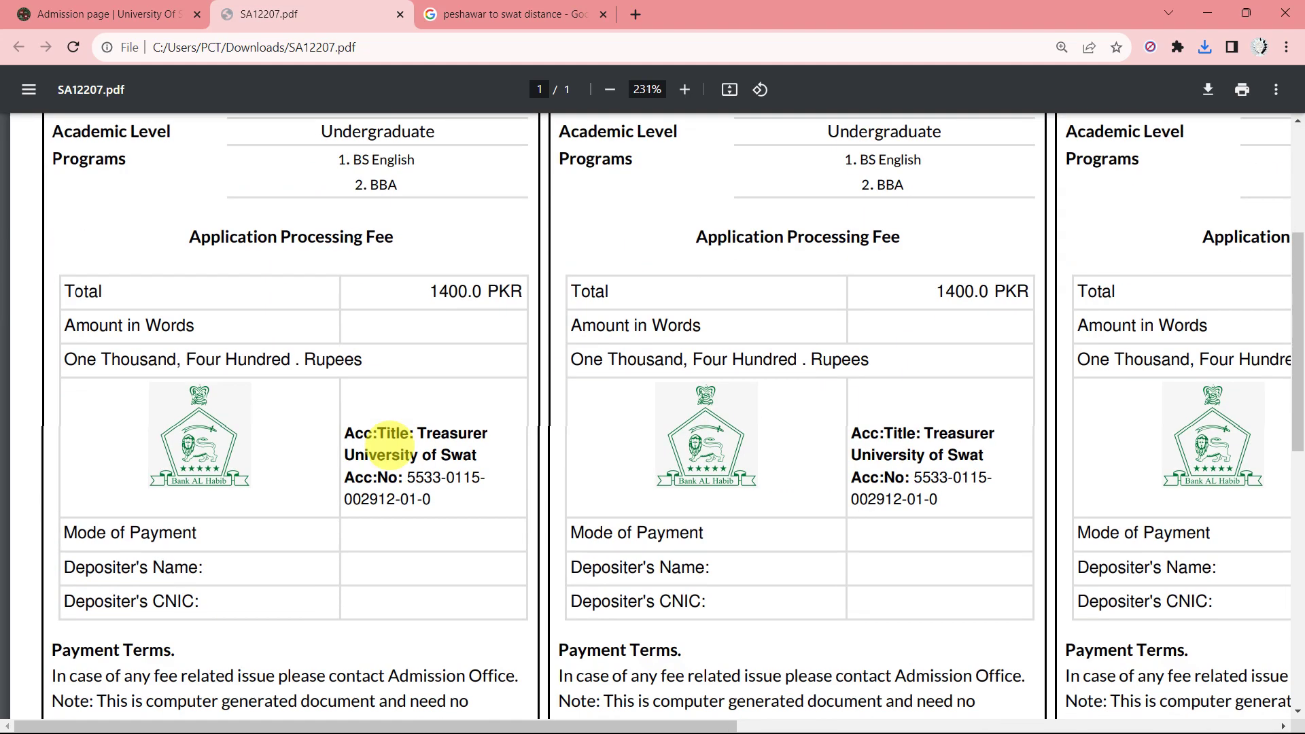
scroll(394, 442, "down", 3)
scroll(233, 537, "up", 2)
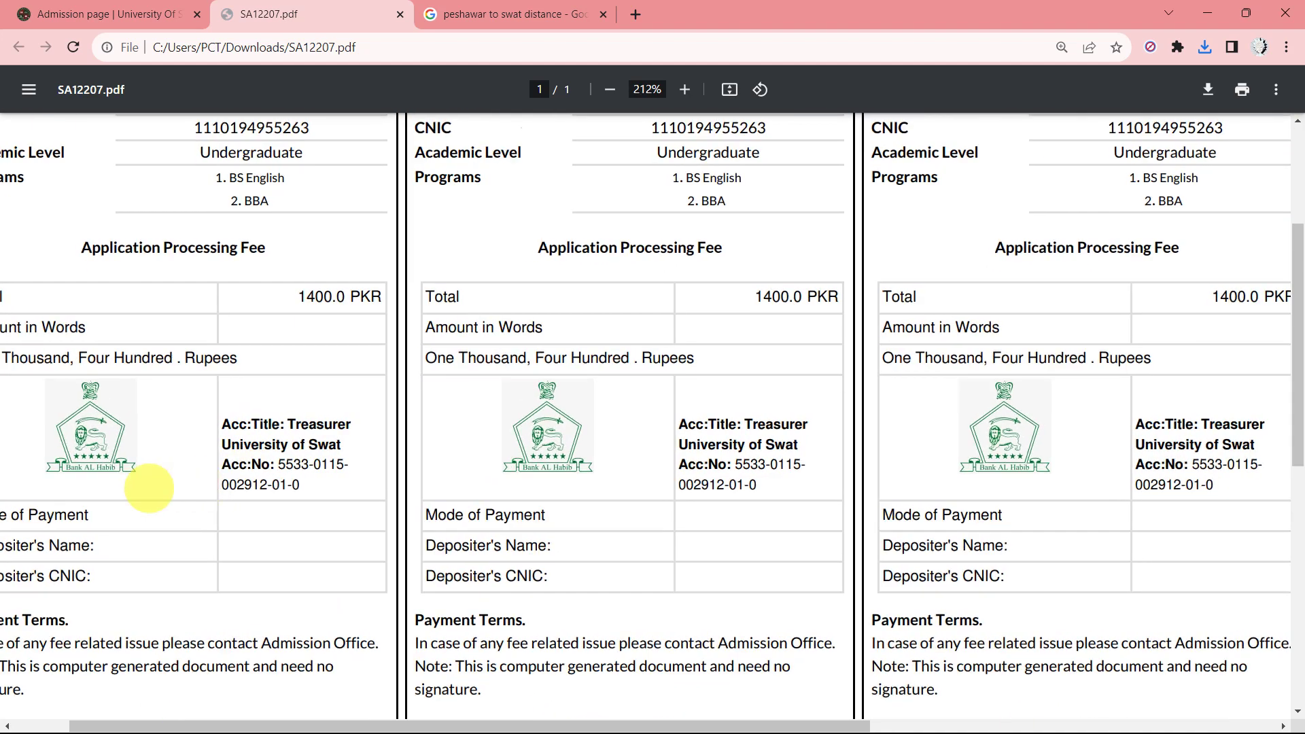
scroll(131, 490, "left", 2)
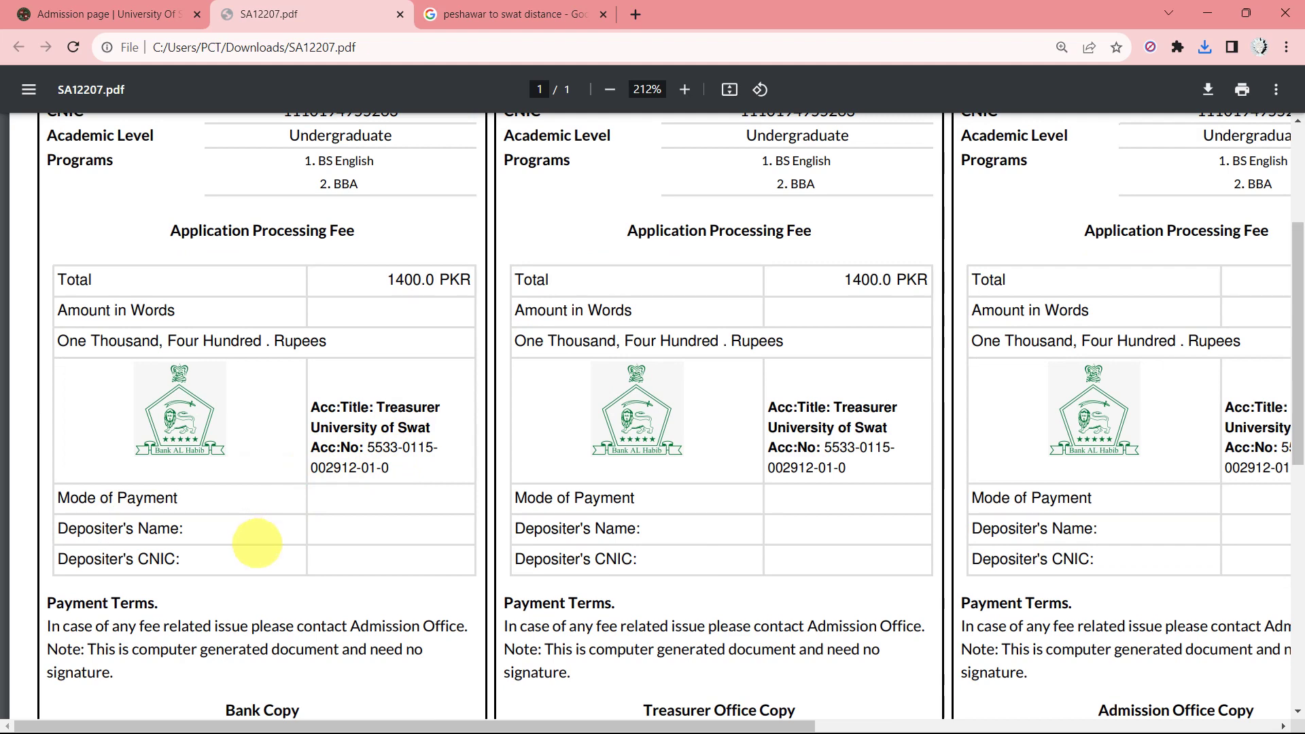
scroll(257, 543, "up", 3)
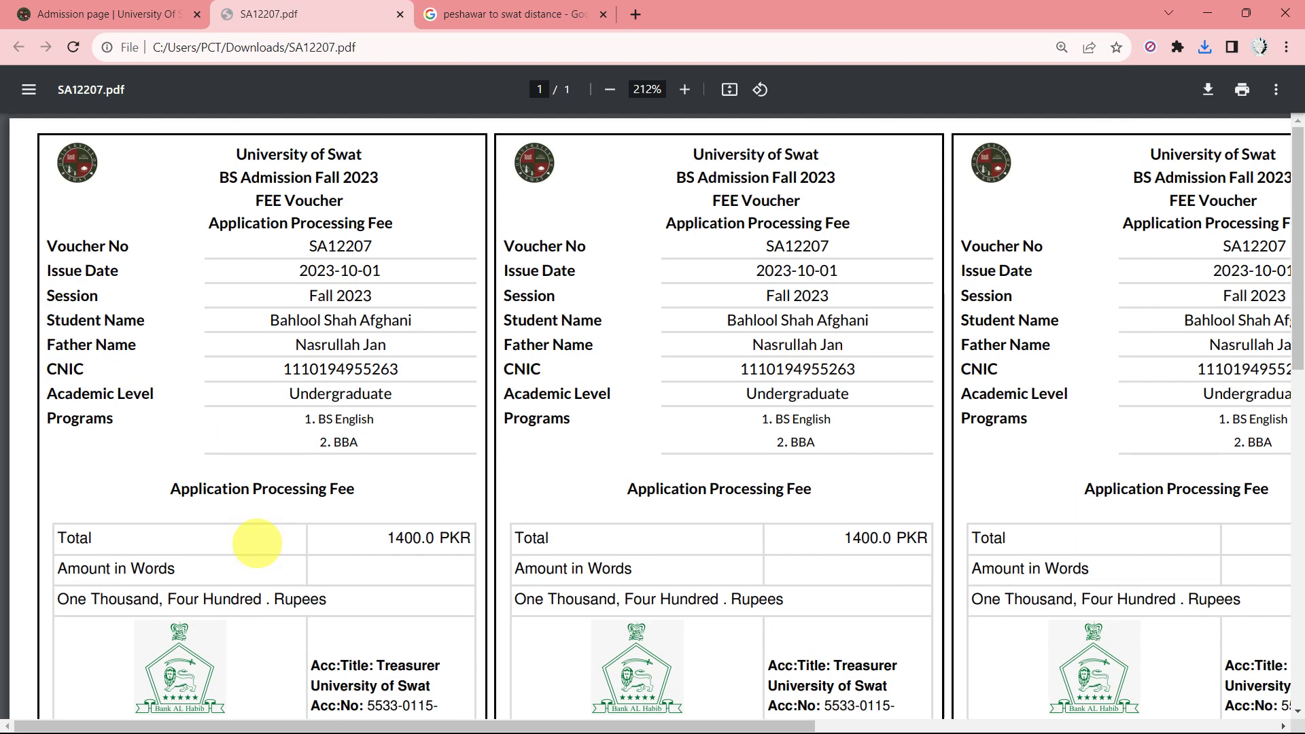
scroll(257, 544, "down", 6)
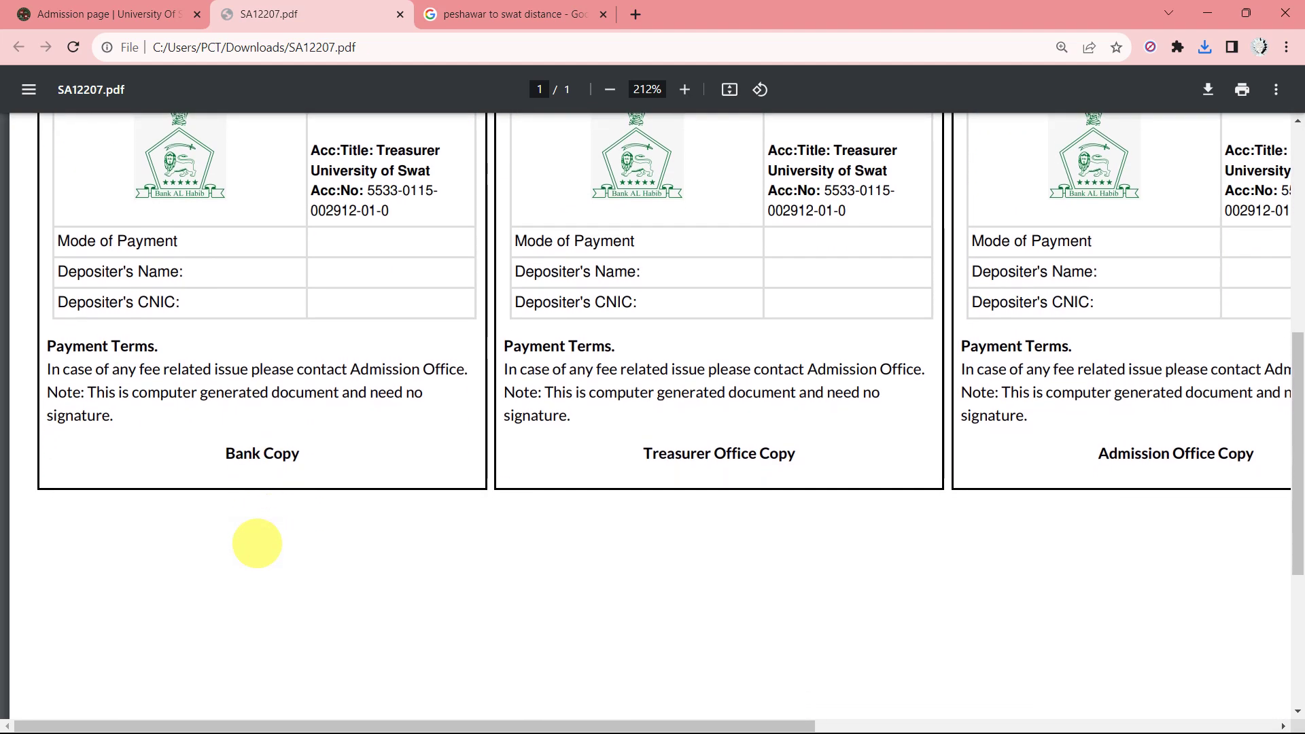
scroll(257, 543, "up", 2)
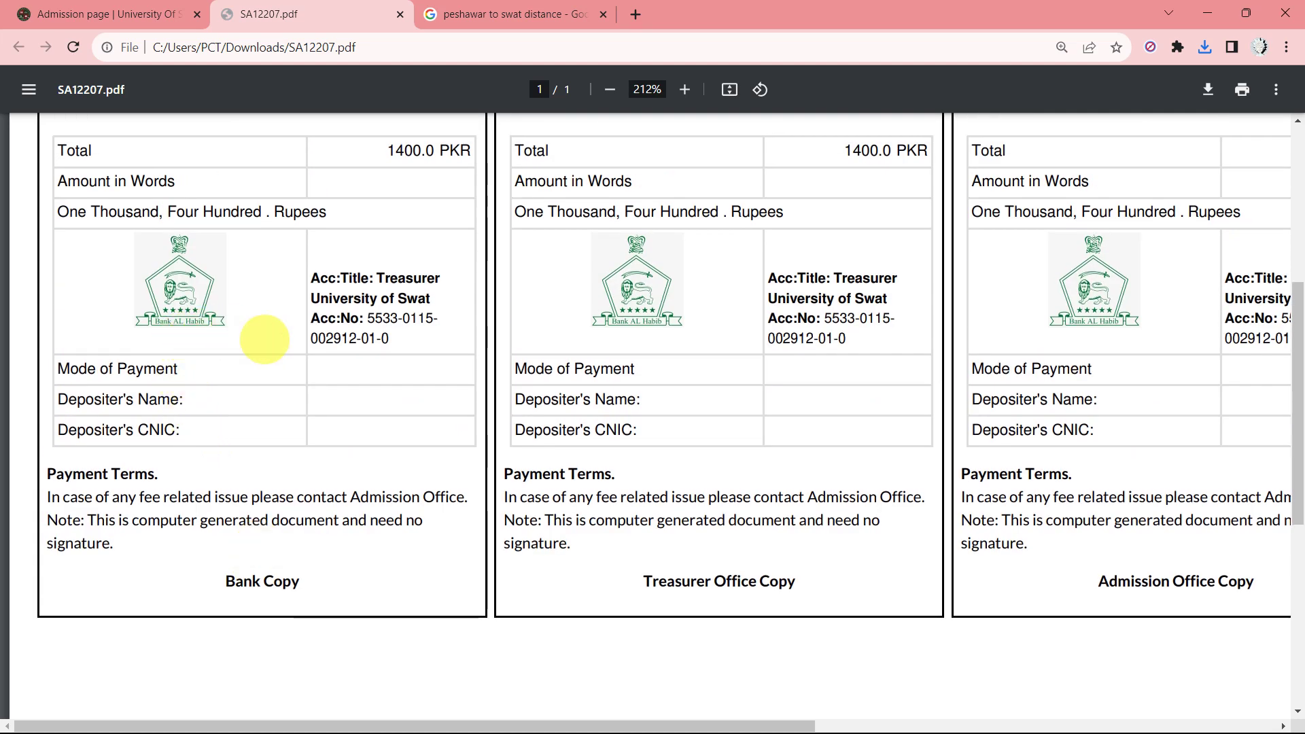
scroll(326, 357, "up", 2)
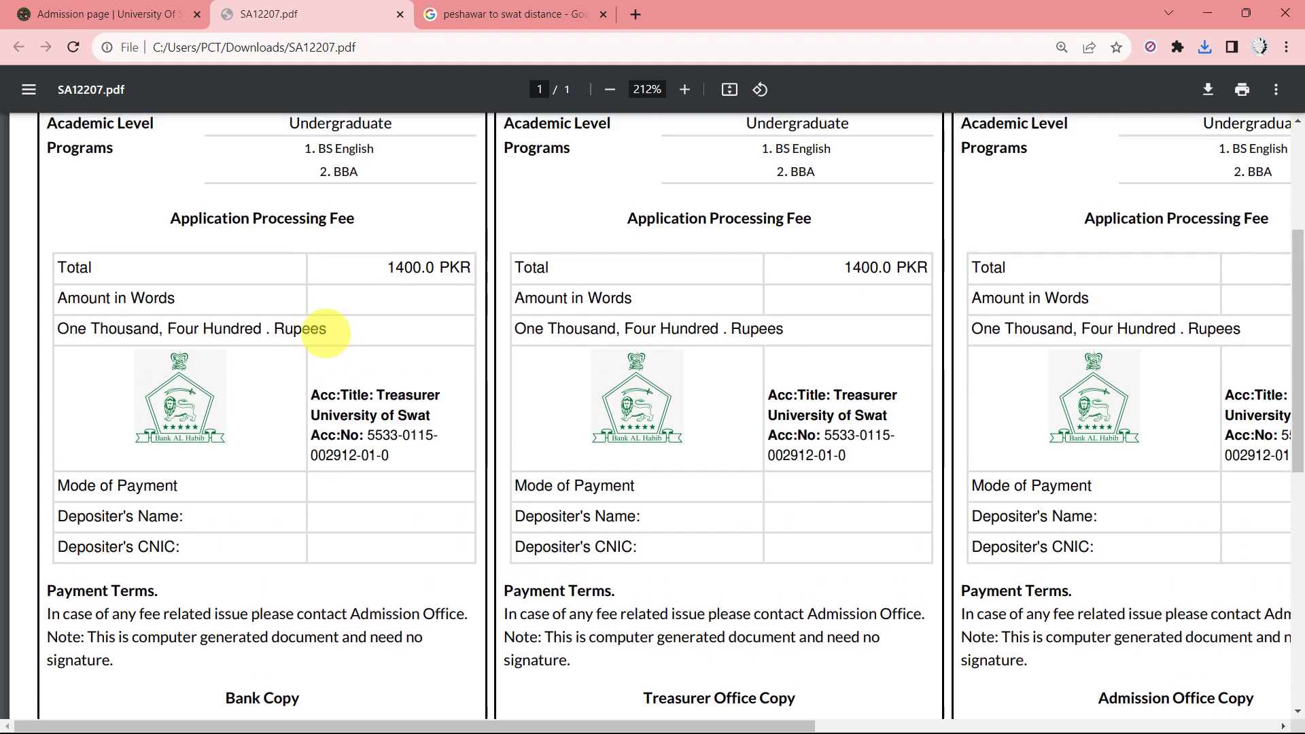
scroll(327, 333, "up", 4)
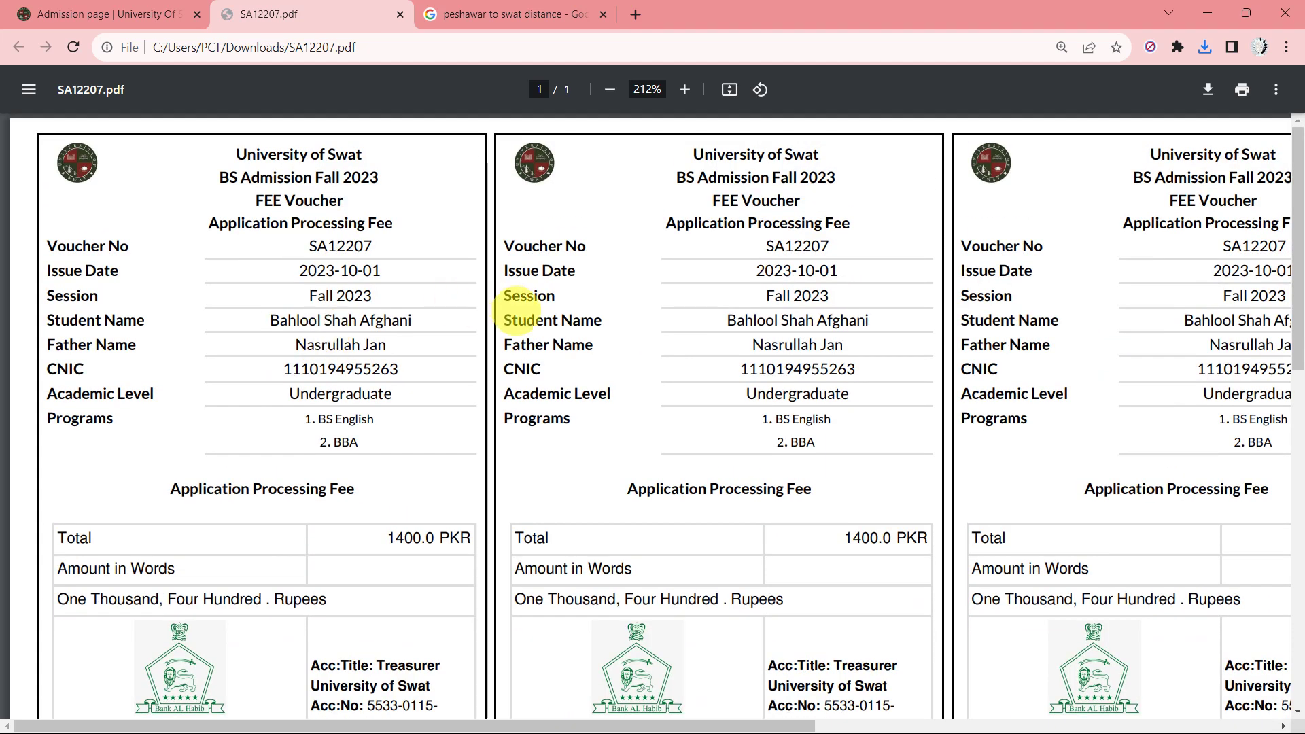
scroll(684, 250, "right", 1)
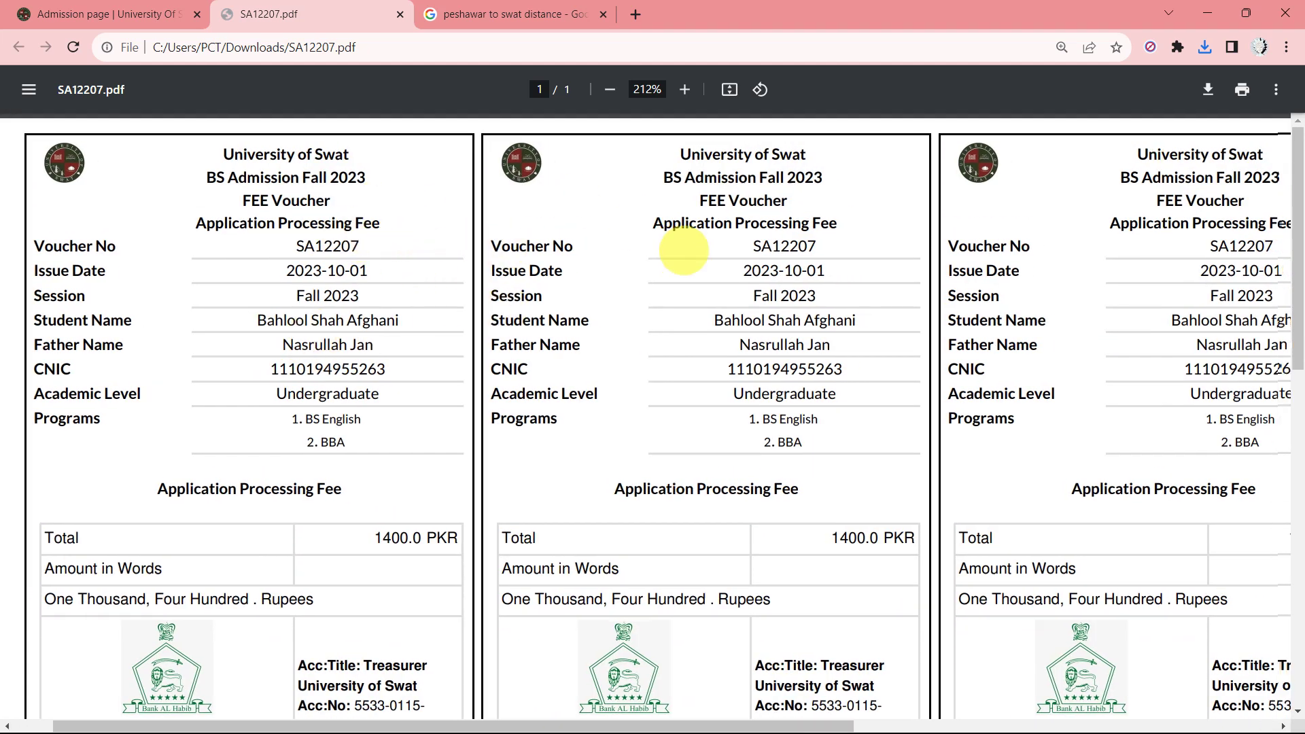
scroll(683, 250, "right", 3)
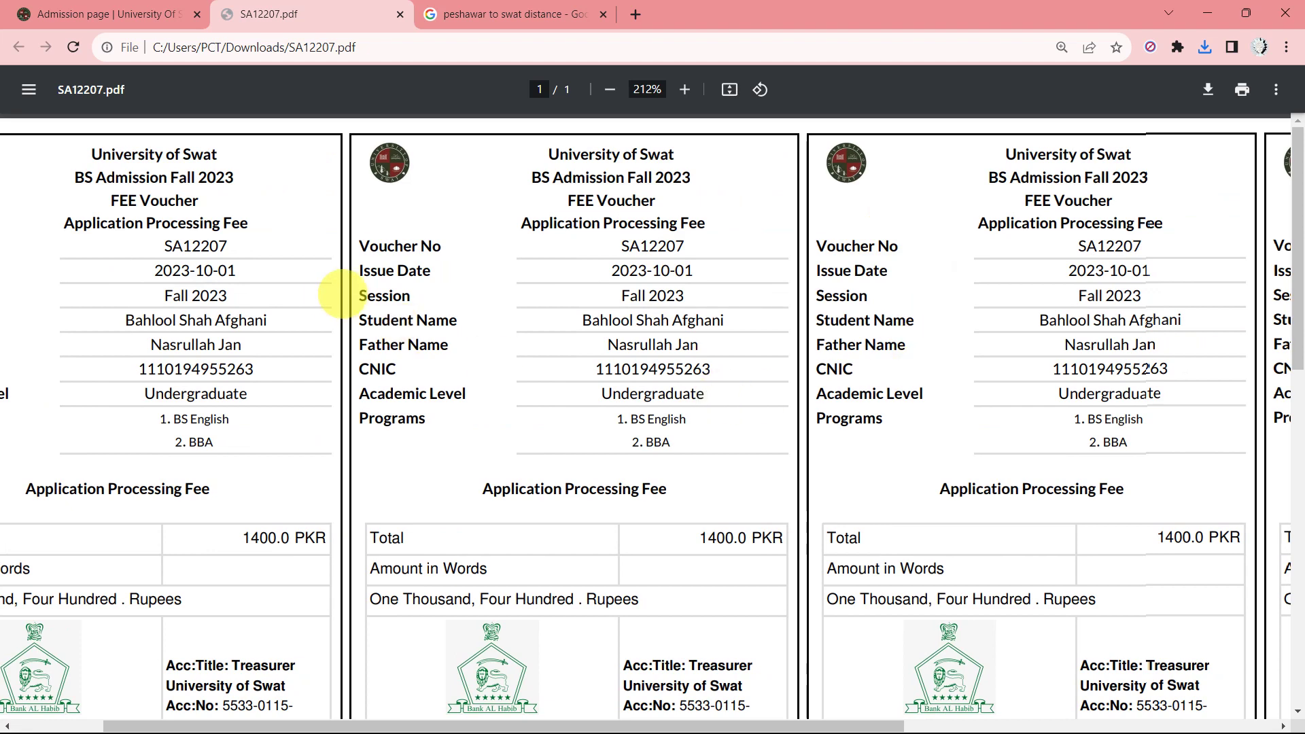
scroll(520, 364, "right", 9)
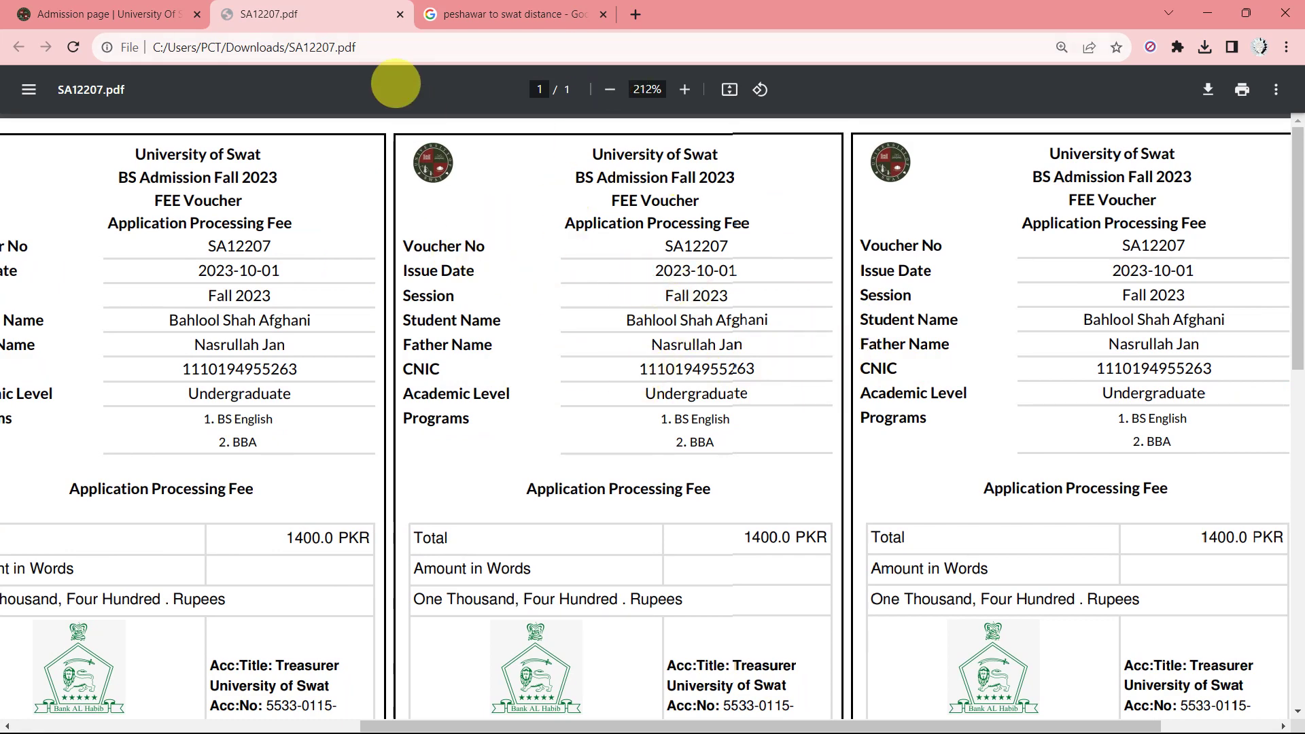
Back on the Admission page, attach download.jpg from Downloads as the deposited voucher copy.
left_click(105, 12)
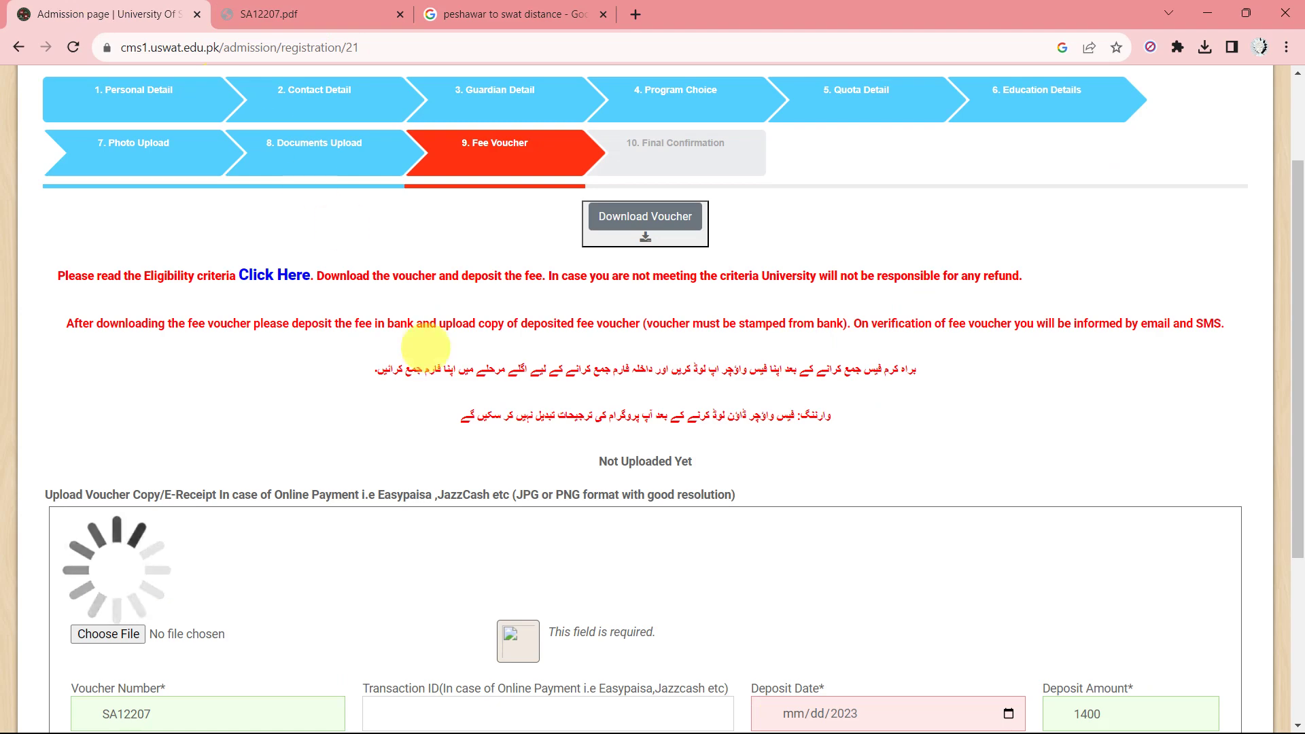
scroll(385, 443, "down", 3)
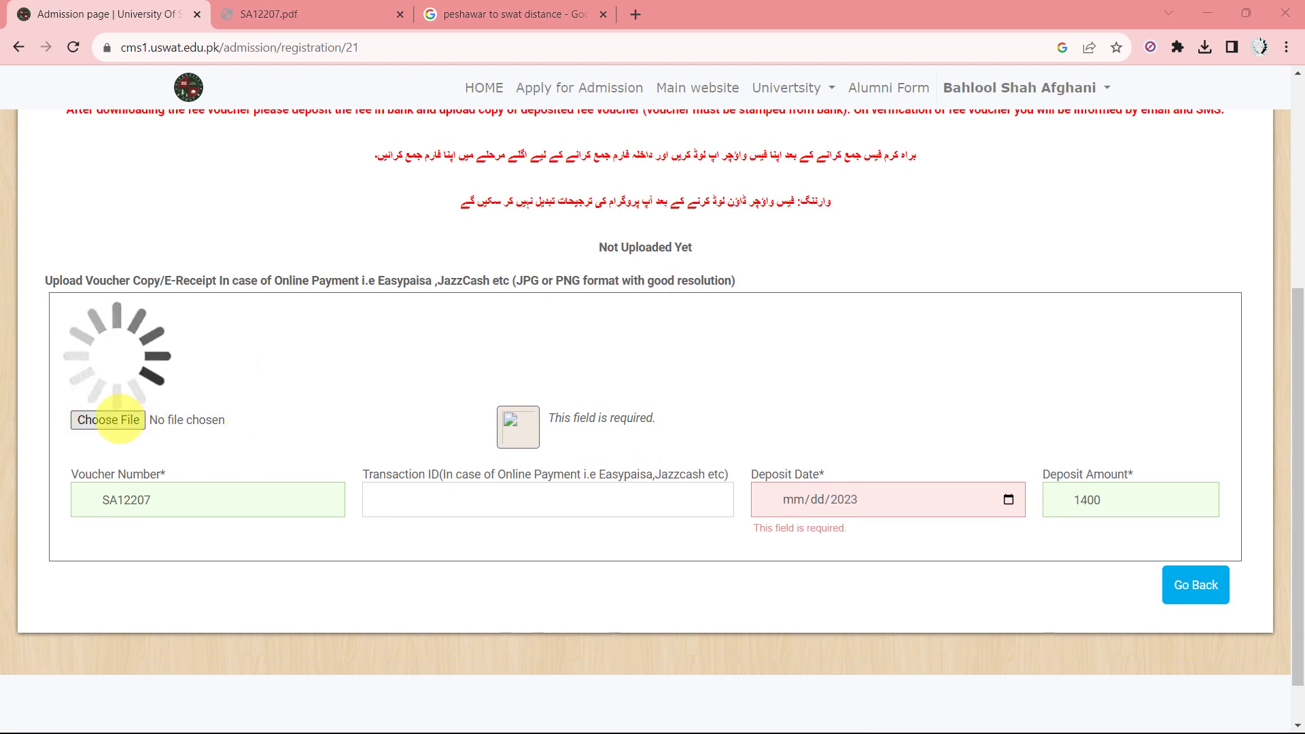
left_click(106, 420)
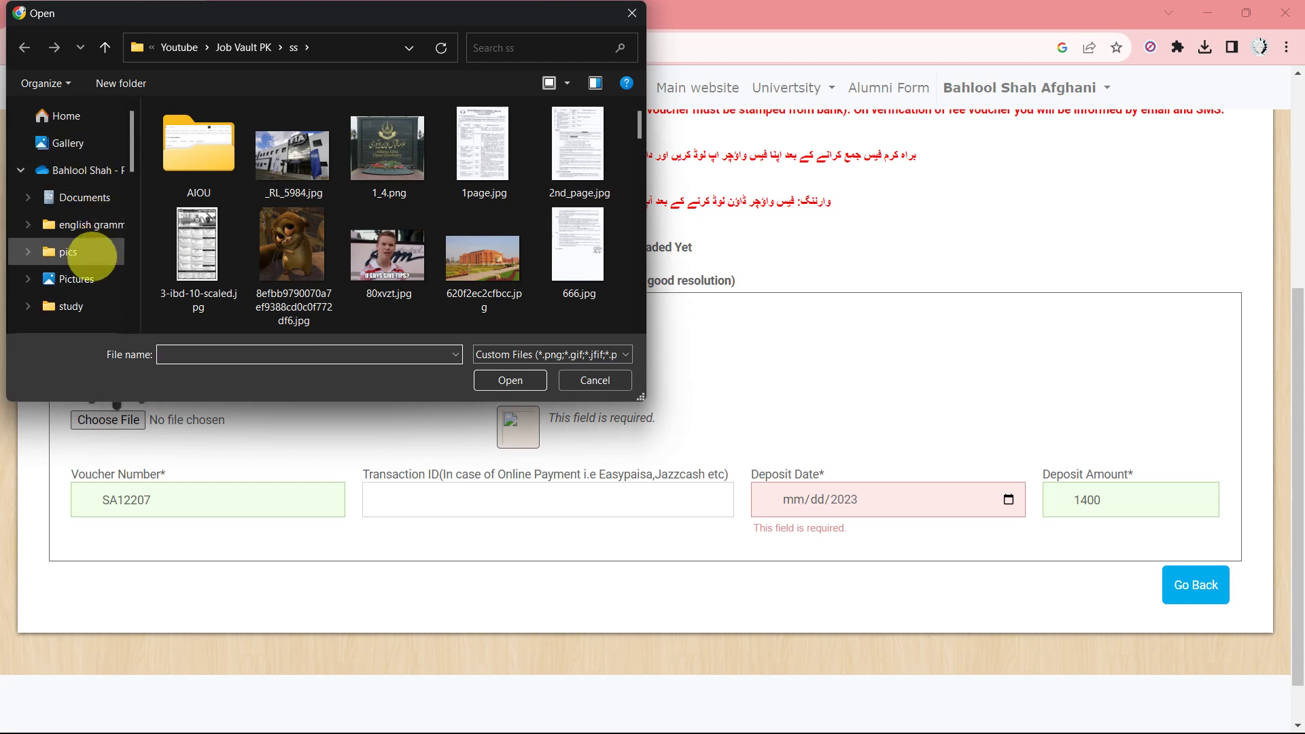
scroll(87, 224, "down", 1)
scroll(87, 225, "down", 1)
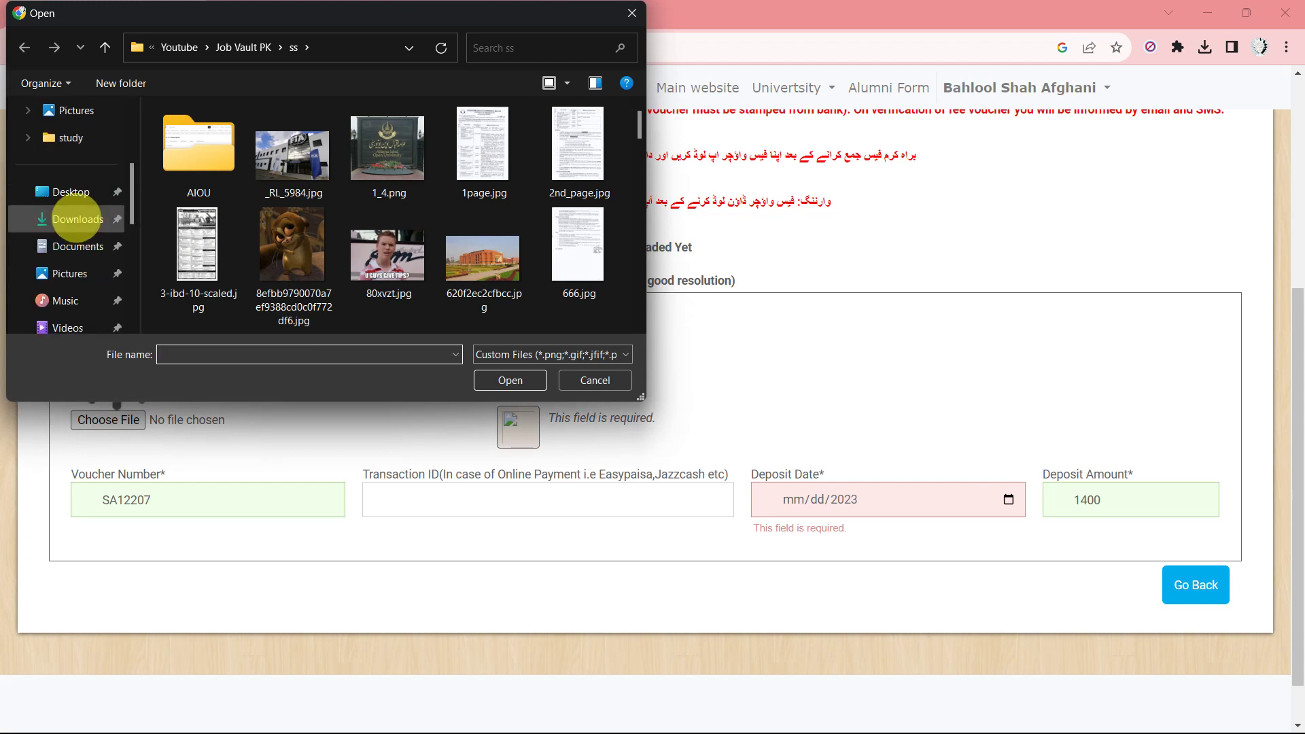
left_click(78, 219)
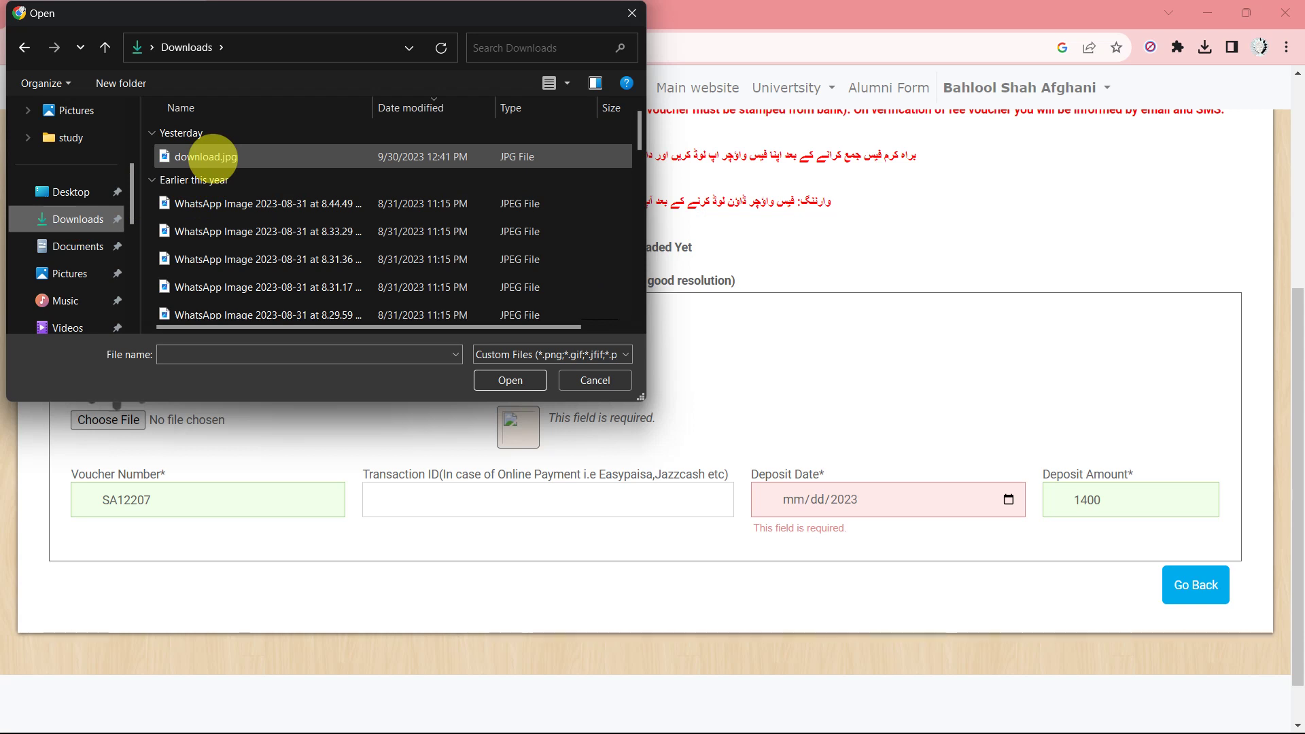
double_click(206, 157)
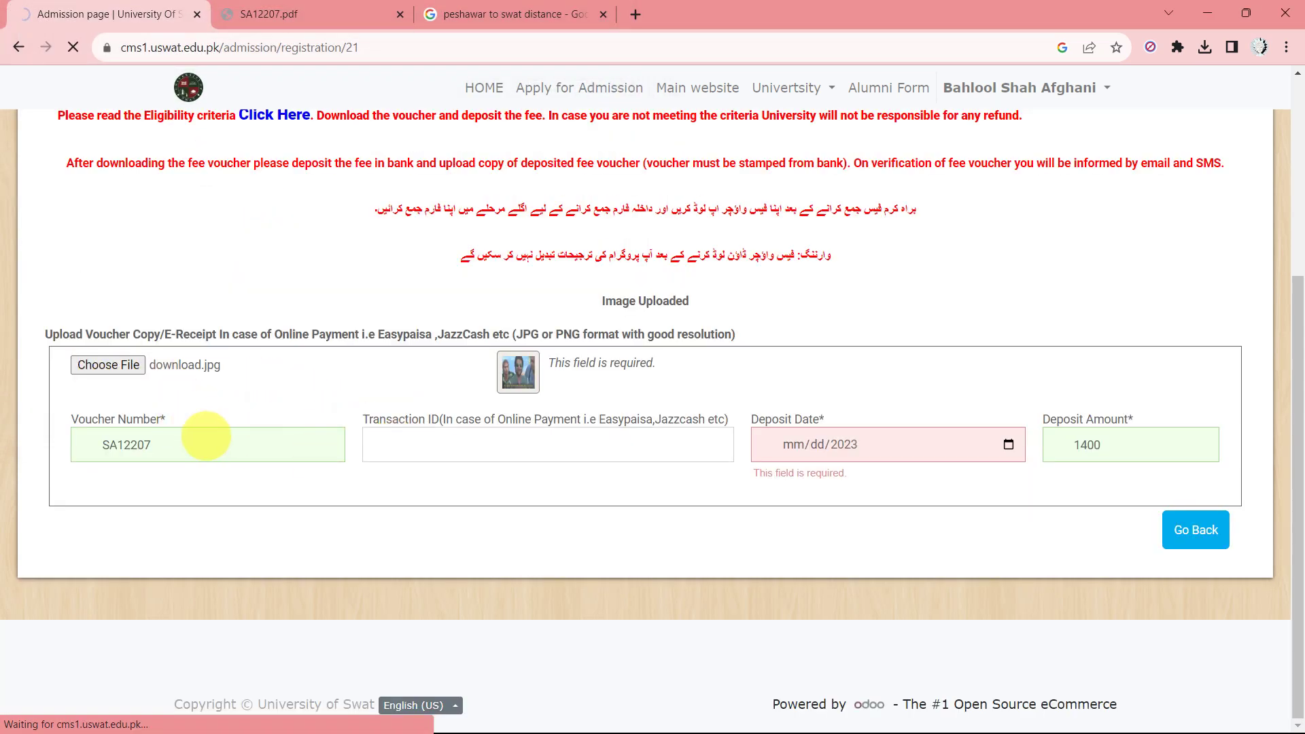
double_click(206, 435)
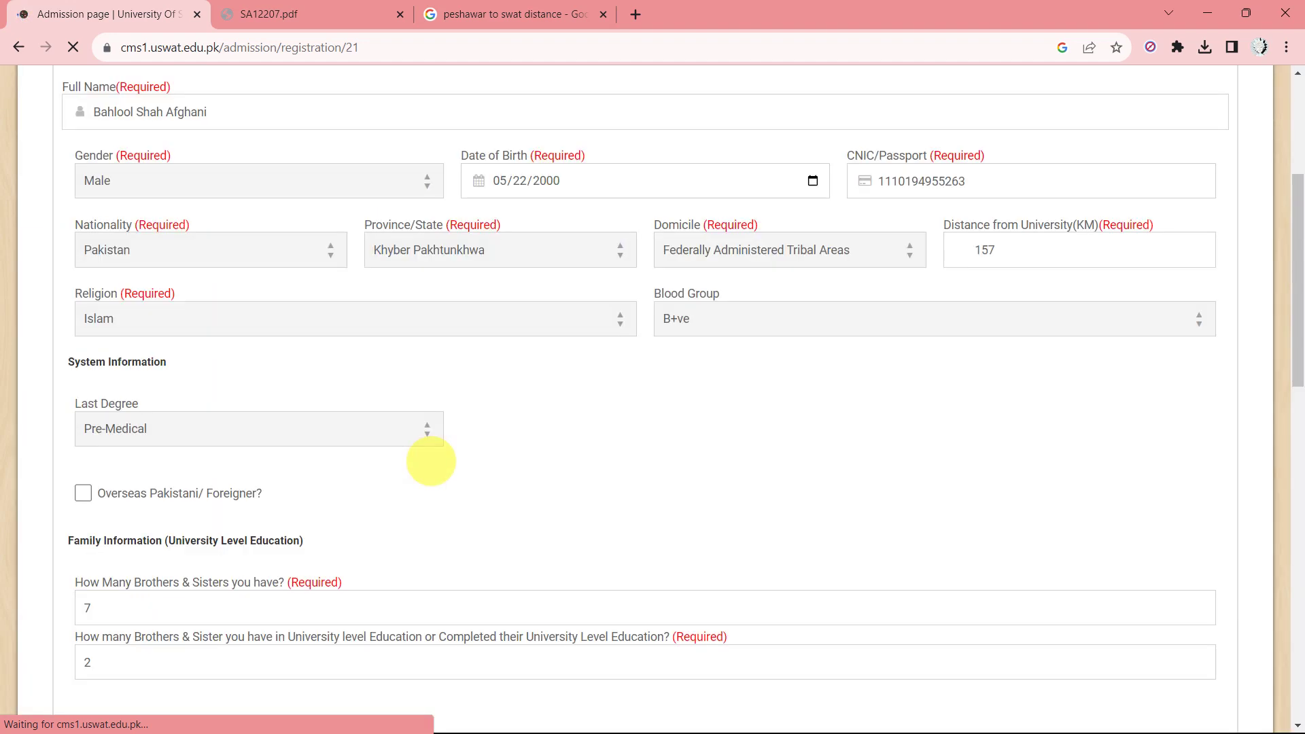
scroll(431, 461, "down", 15)
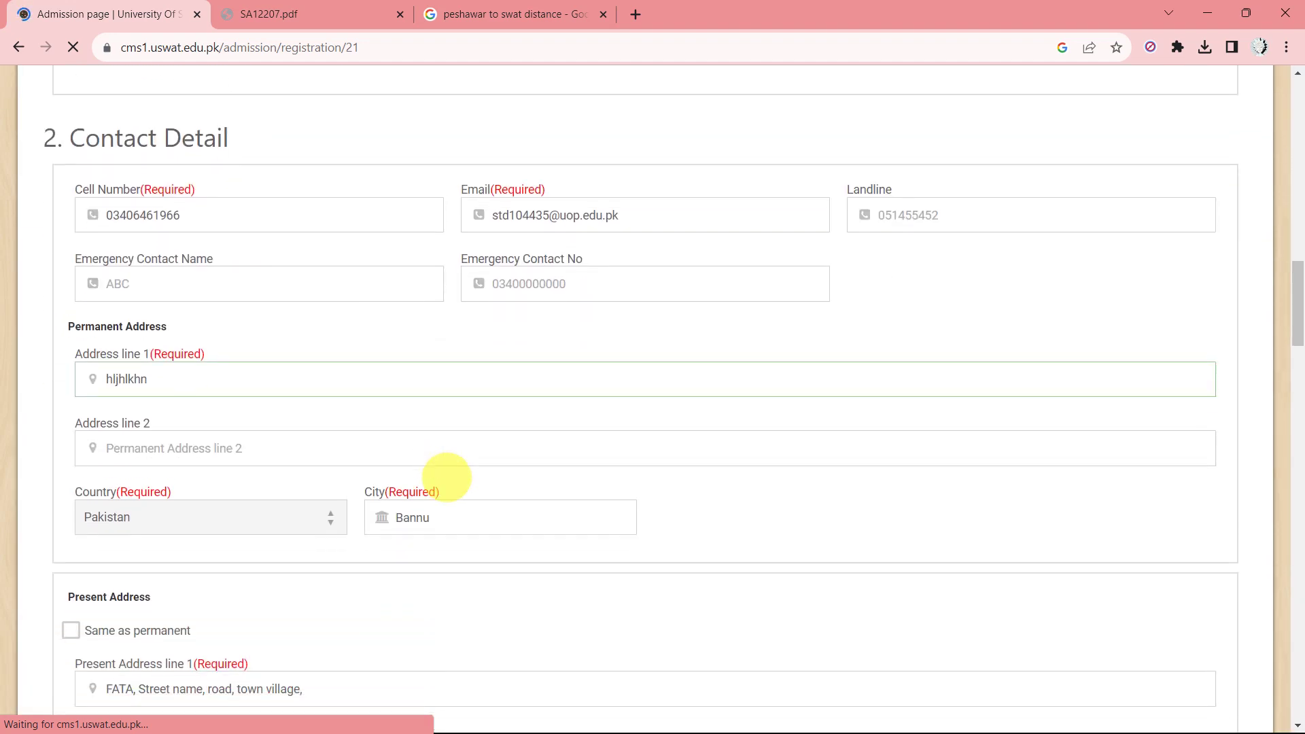
scroll(447, 477, "down", 20)
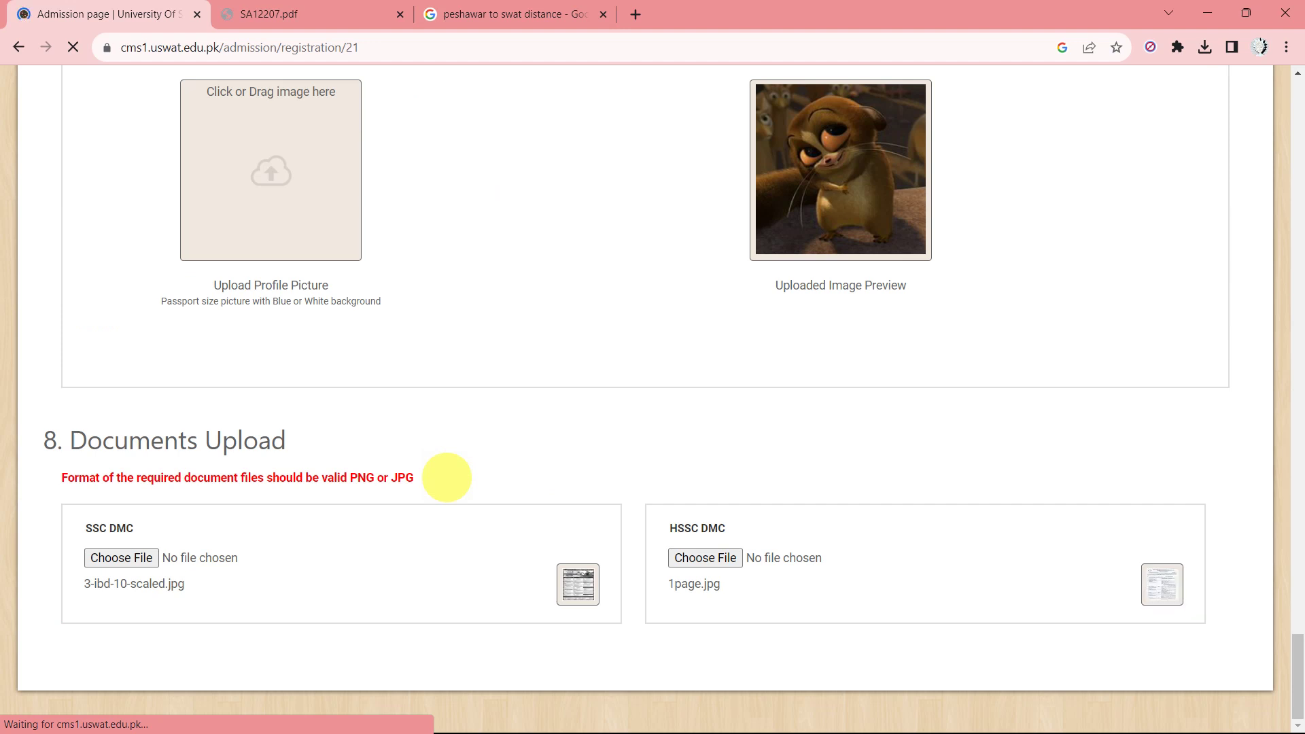
scroll(447, 477, "up", 20)
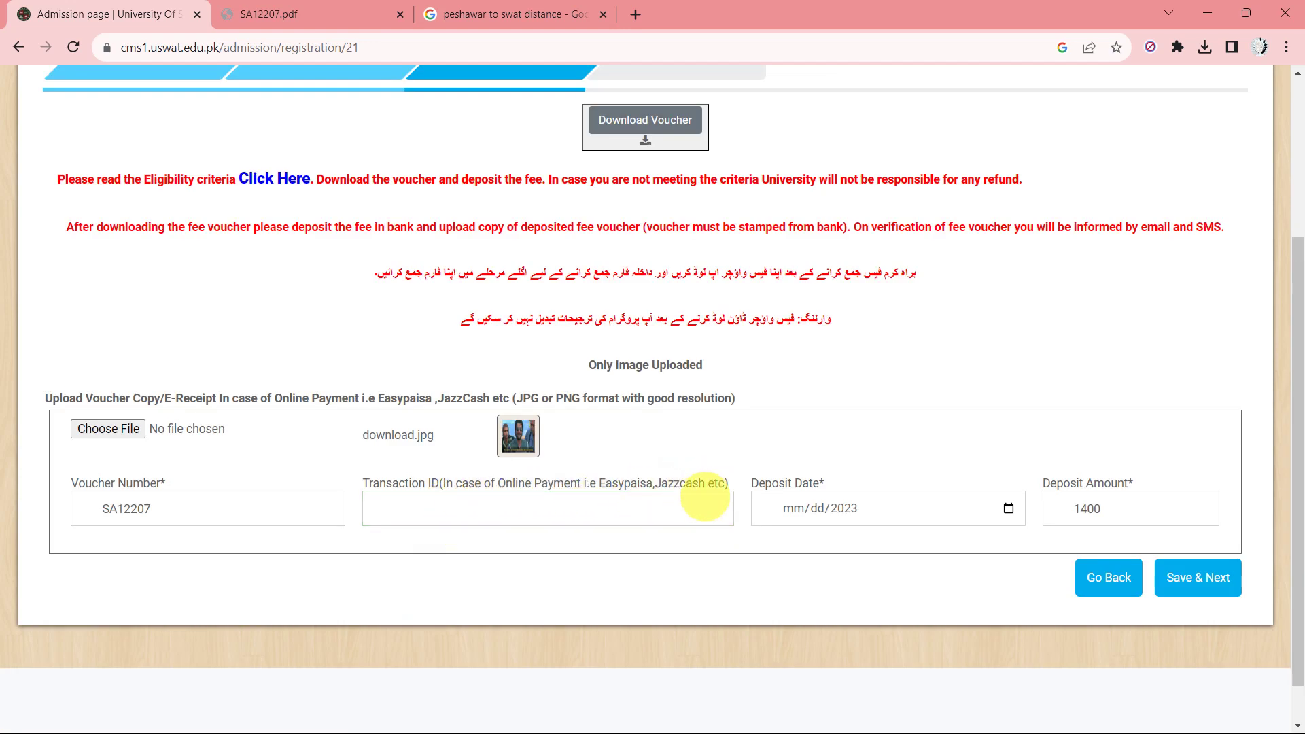
Pick October 1, 2023 as the deposit date, leaving the transaction ID empty.
left_click(666, 499)
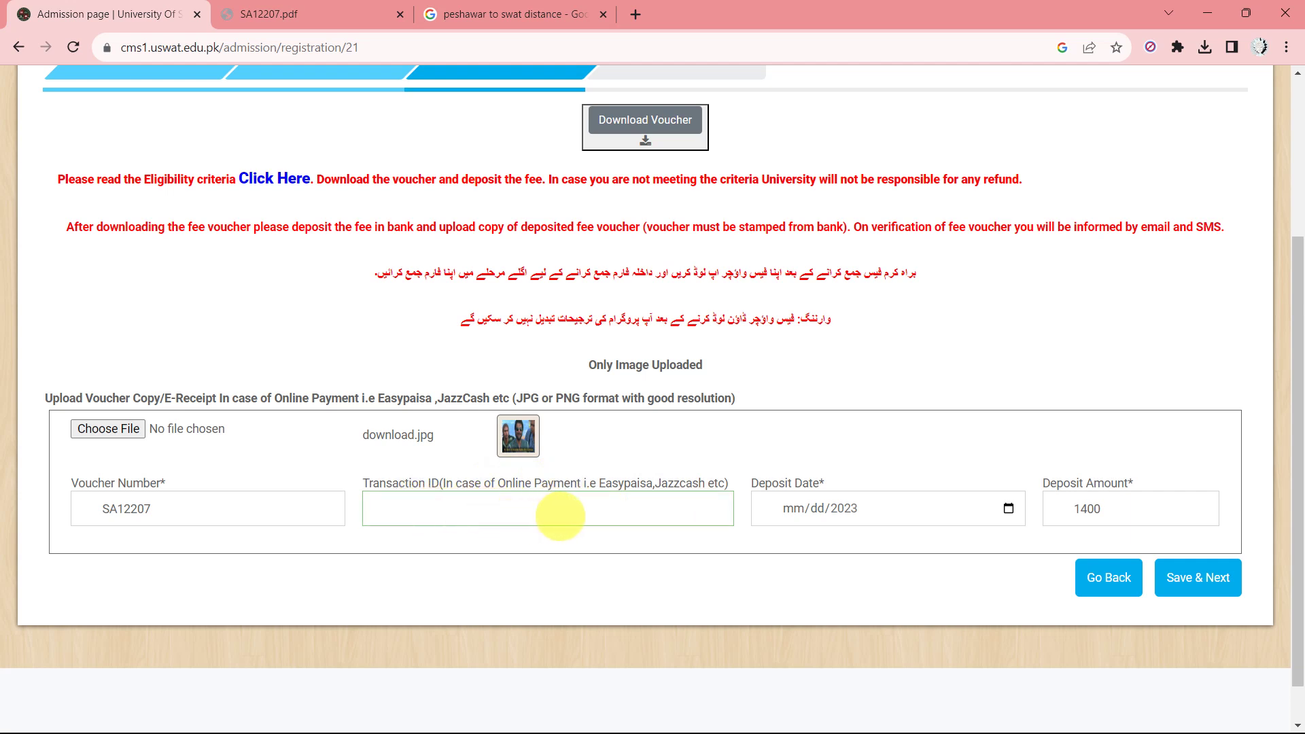
left_click(1009, 509)
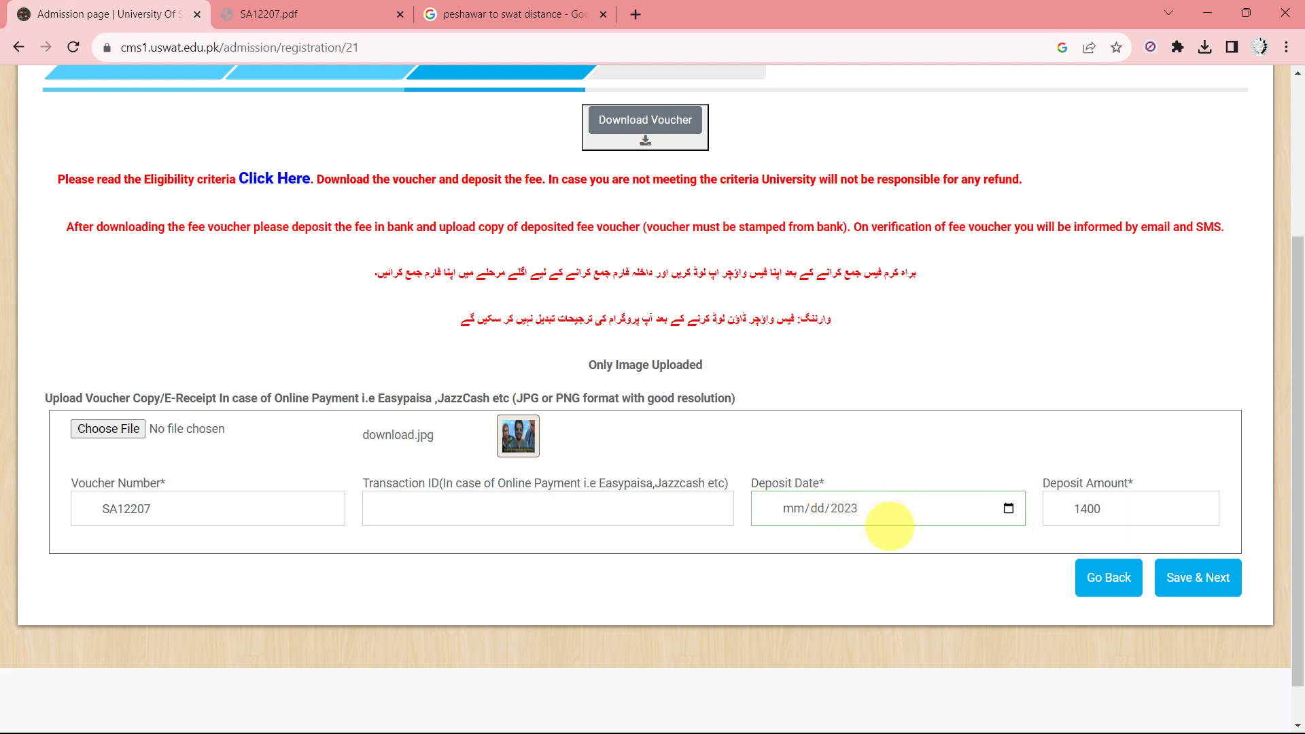
left_click(564, 488)
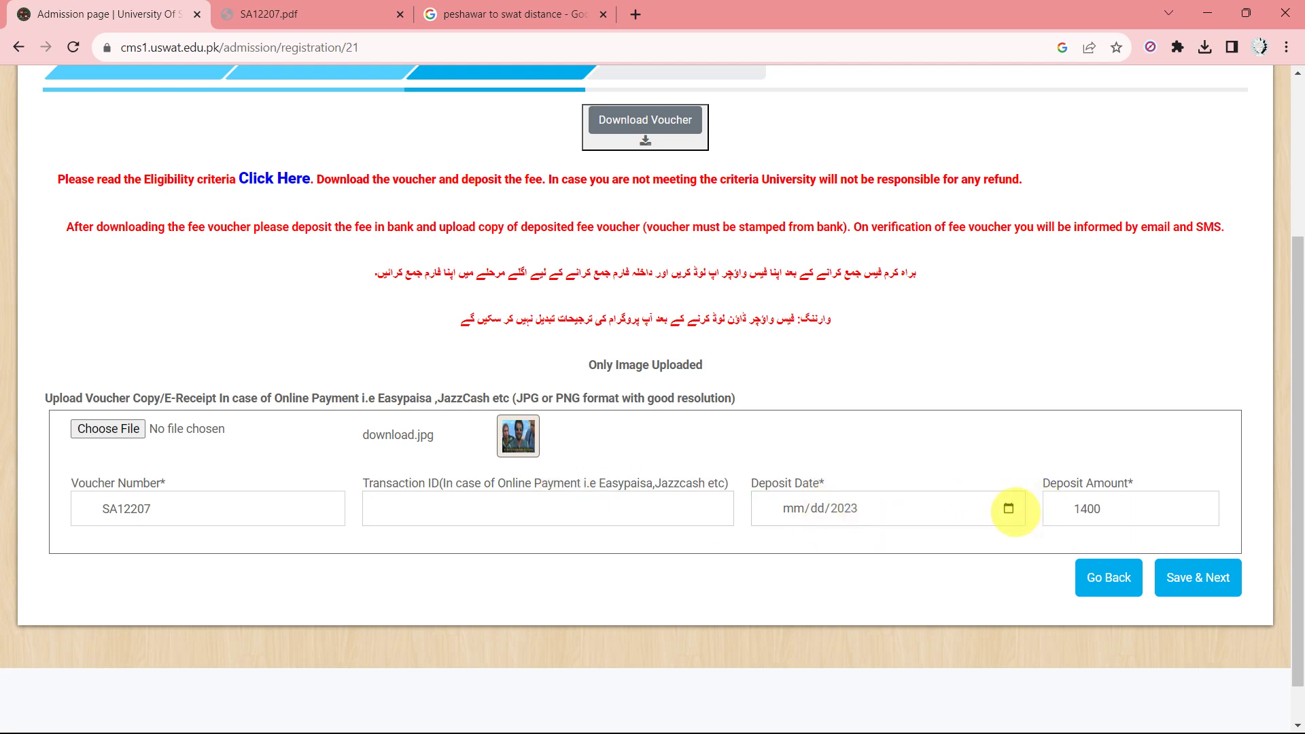
left_click(1008, 509)
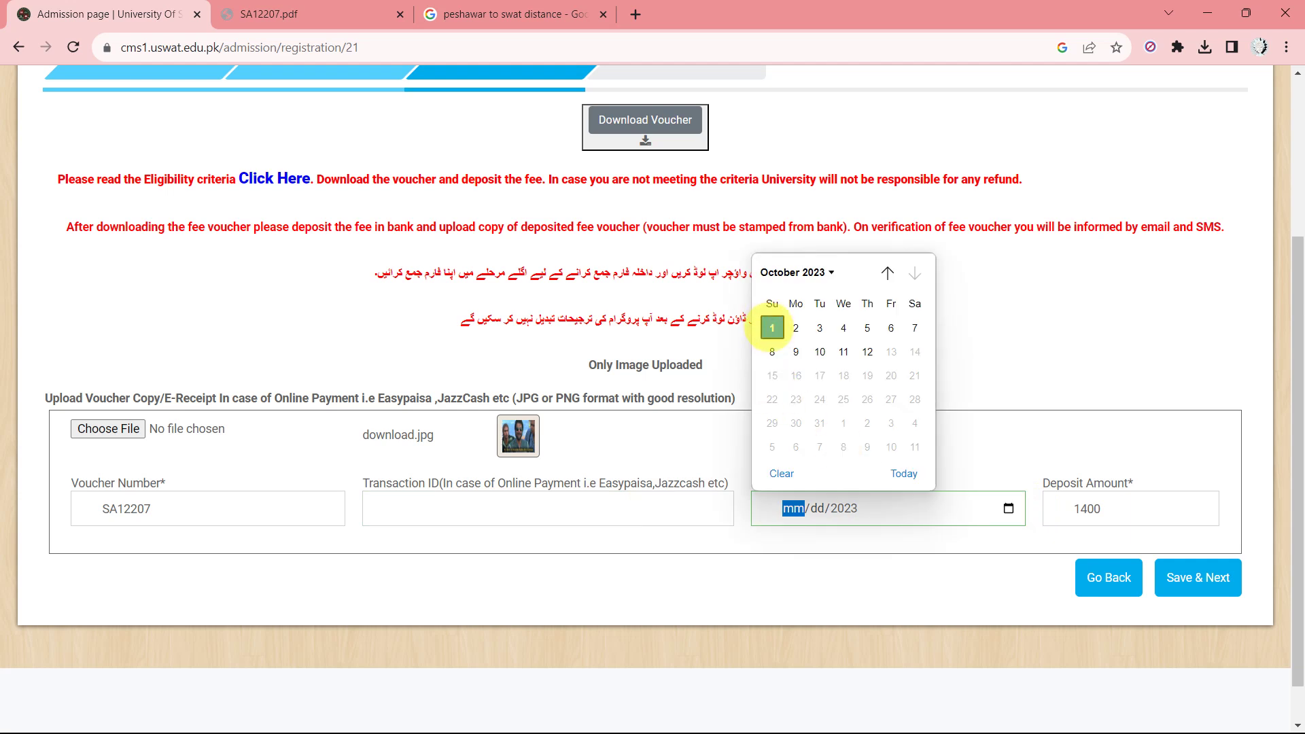
left_click(771, 328)
left_click(787, 509)
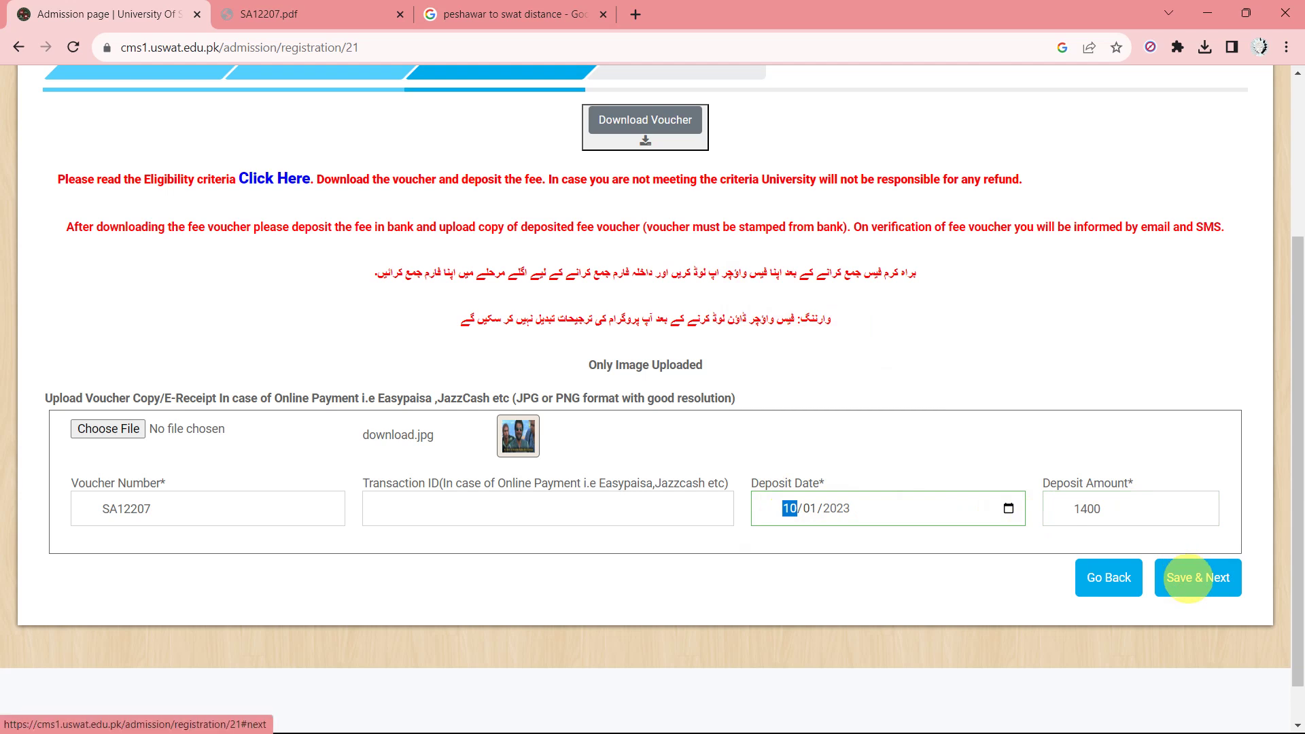
Save the voucher details and download the printable form from the Final Confirmation page.
left_click(1188, 579)
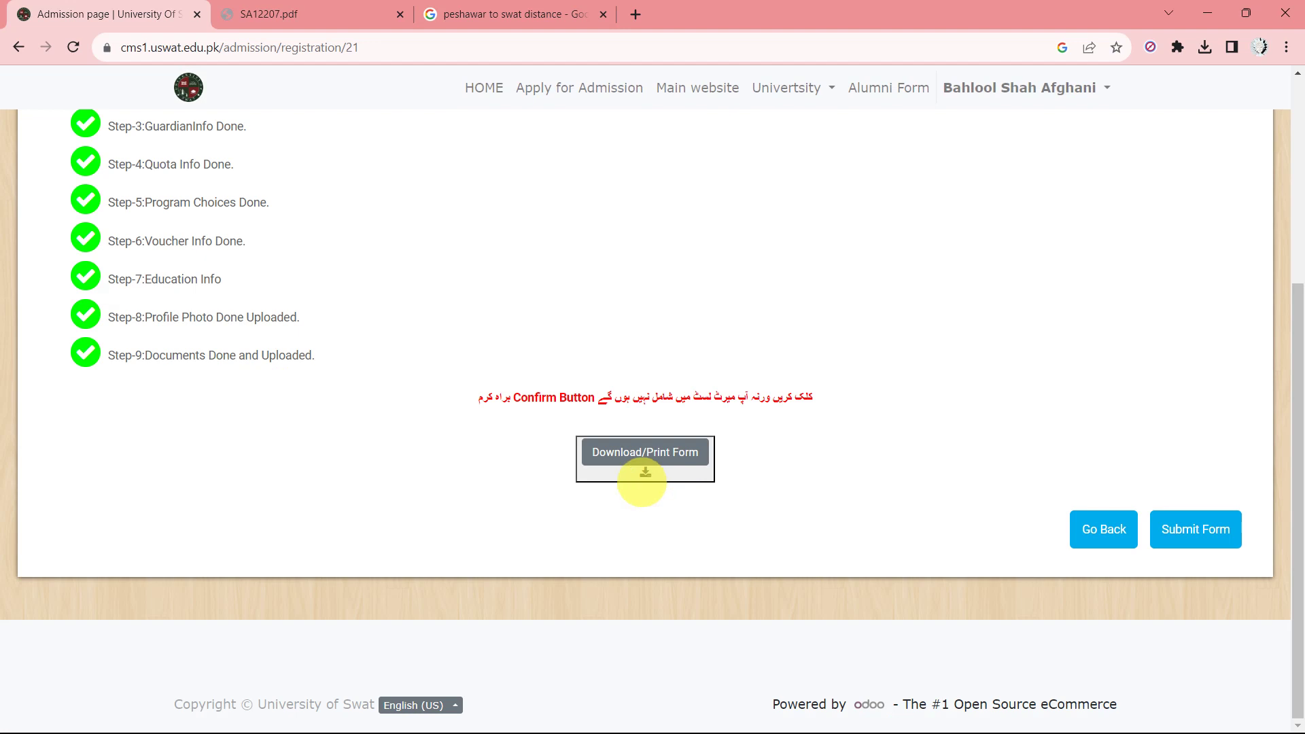
scroll(487, 451, "up", 3)
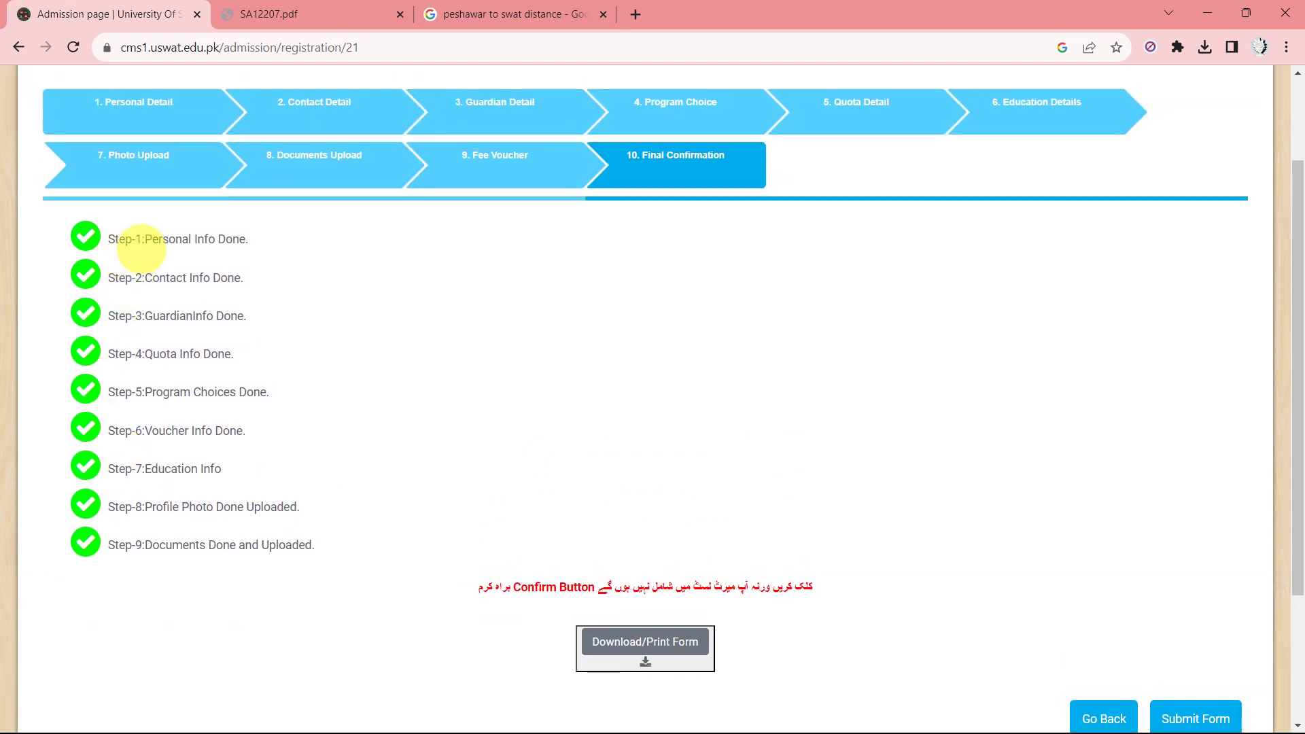
scroll(198, 562, "down", 3)
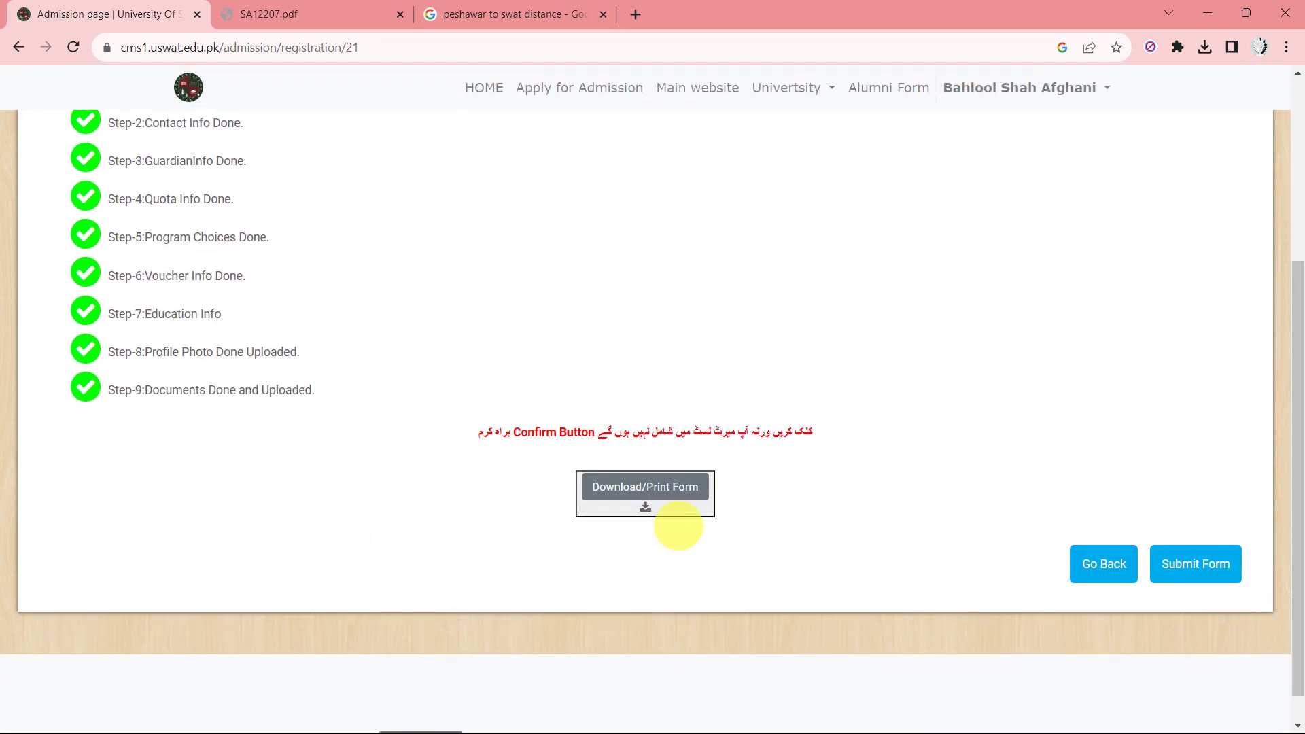
left_click(648, 484)
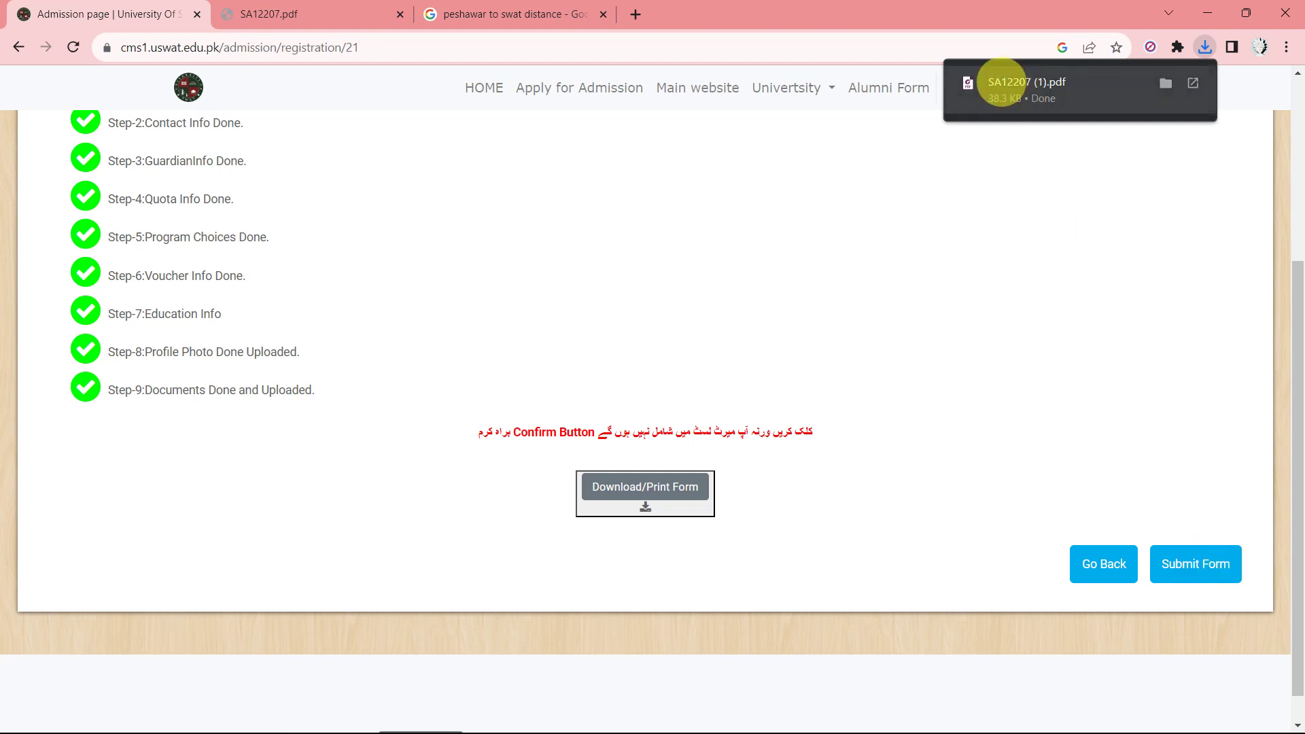
left_click(1002, 82)
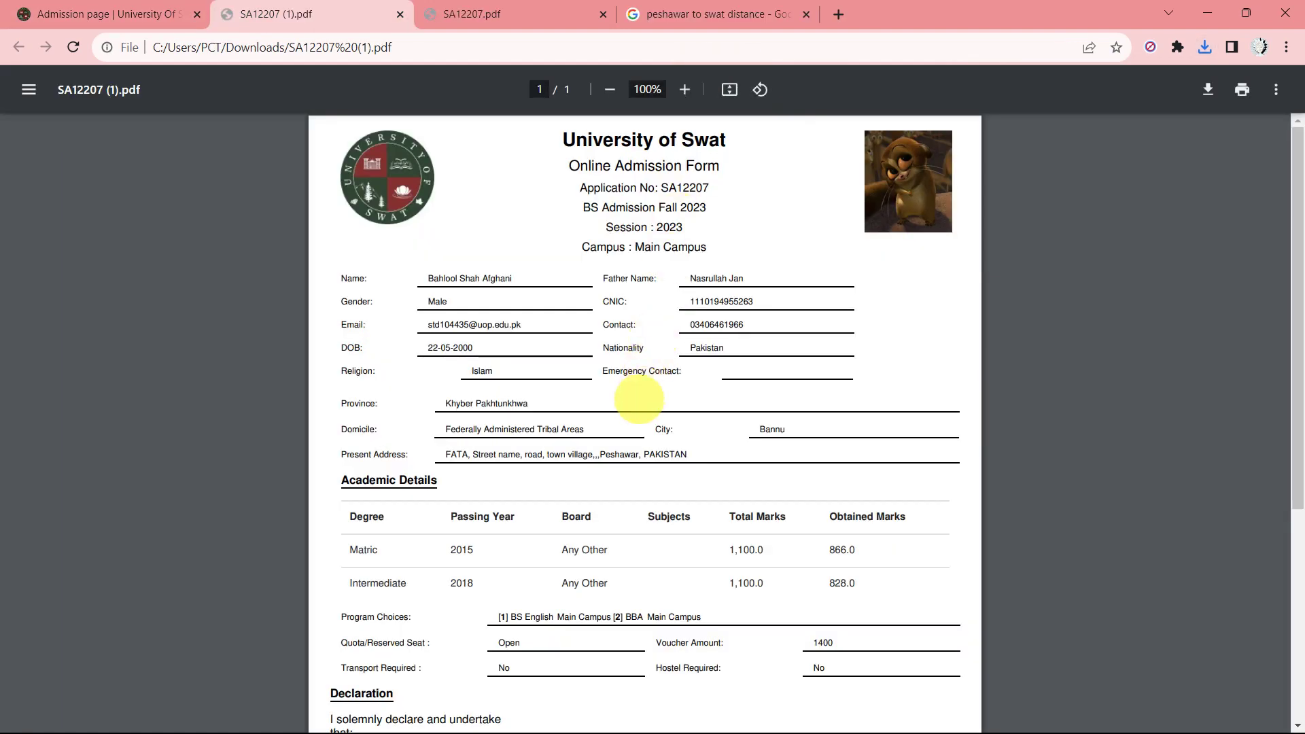
scroll(638, 400, "up", 1, "ctrl")
scroll(638, 400, "down", 5)
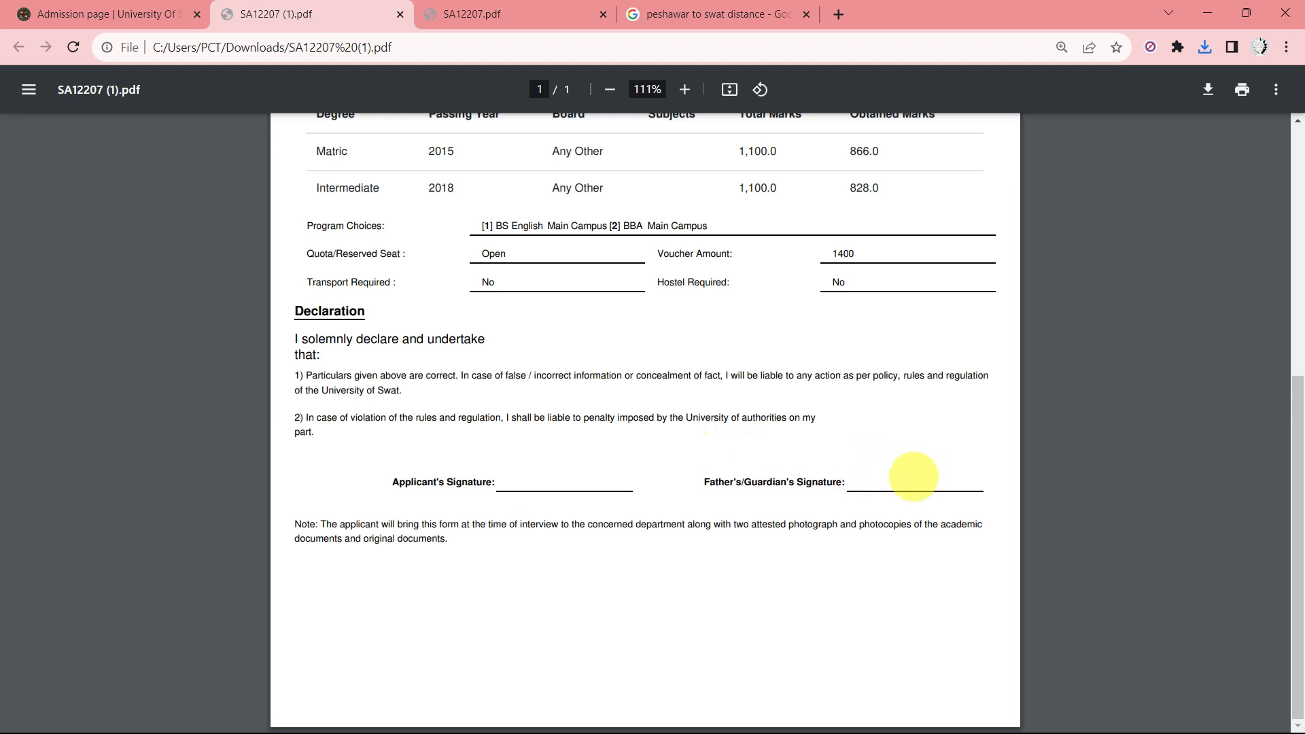
scroll(830, 451, "up", 7)
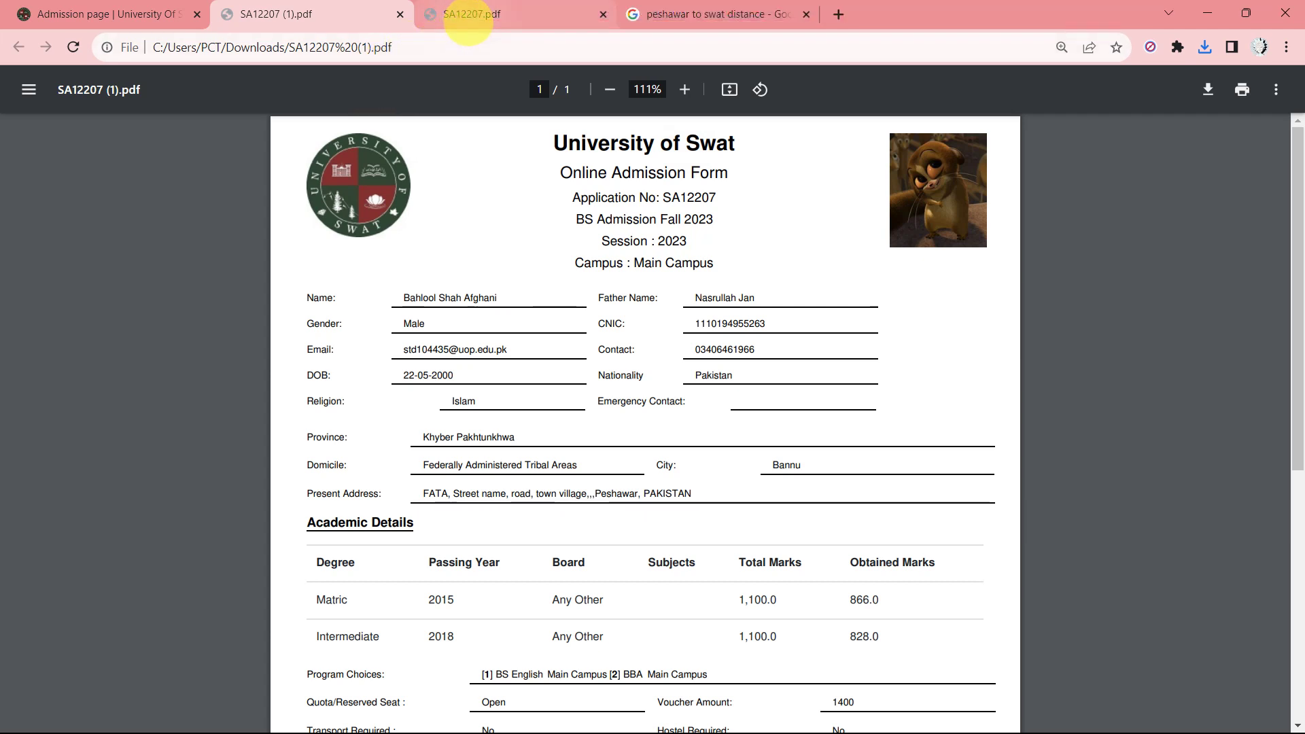
left_click(469, 15)
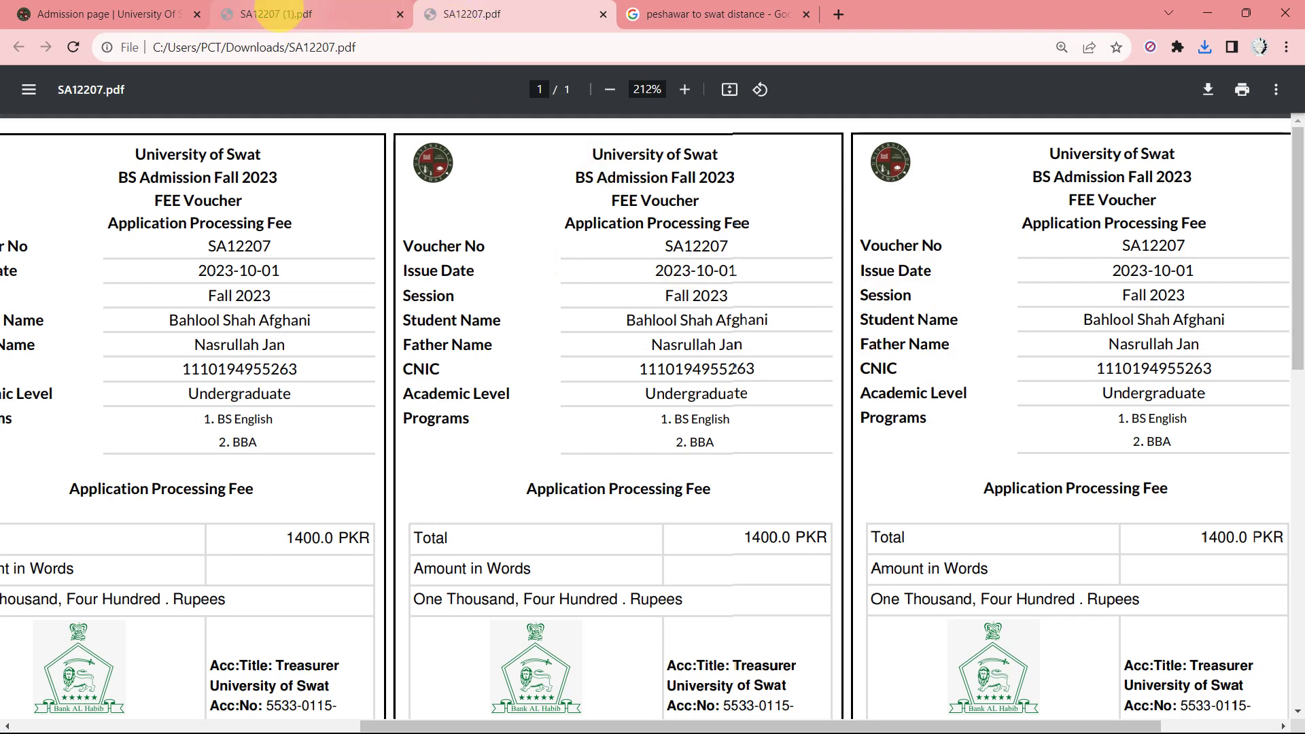
left_click(275, 13)
left_click(136, 14)
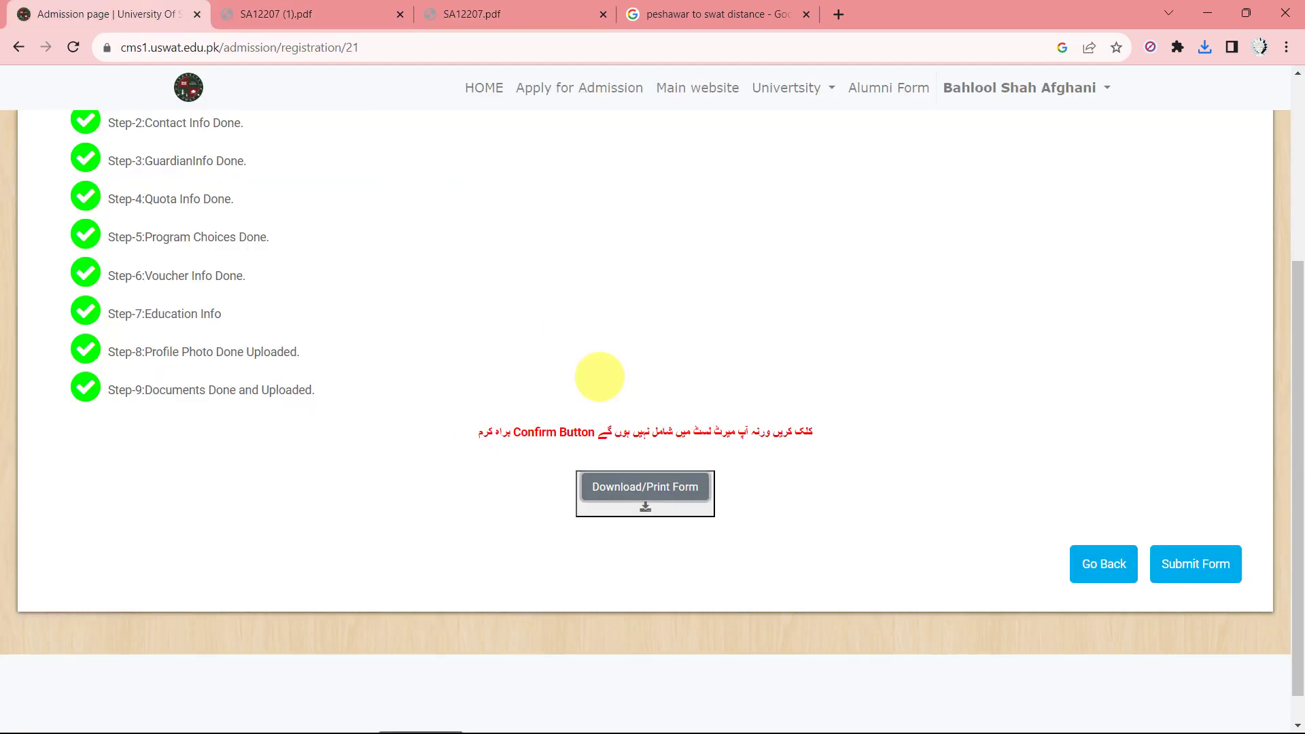